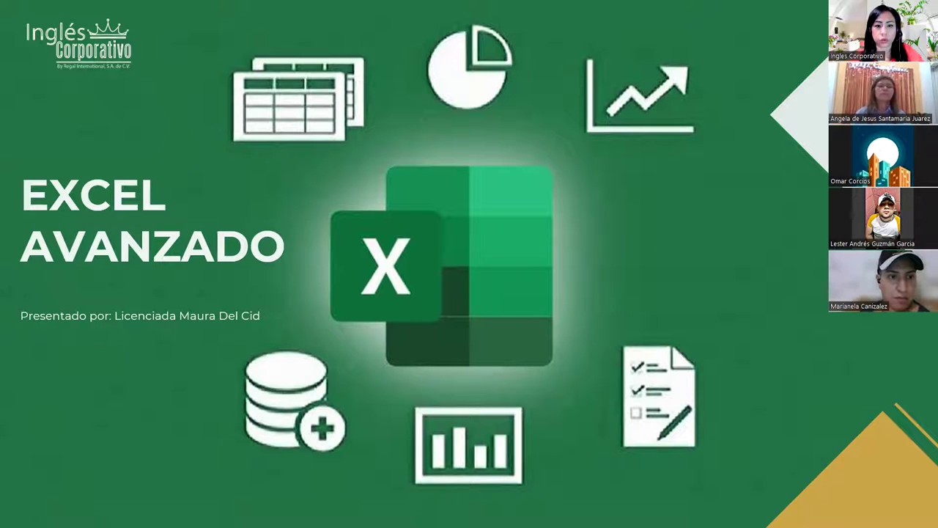
Advance the shared slideshow to the Dinámica de apertura slide with the Padlet link.
key("alt+Tab")
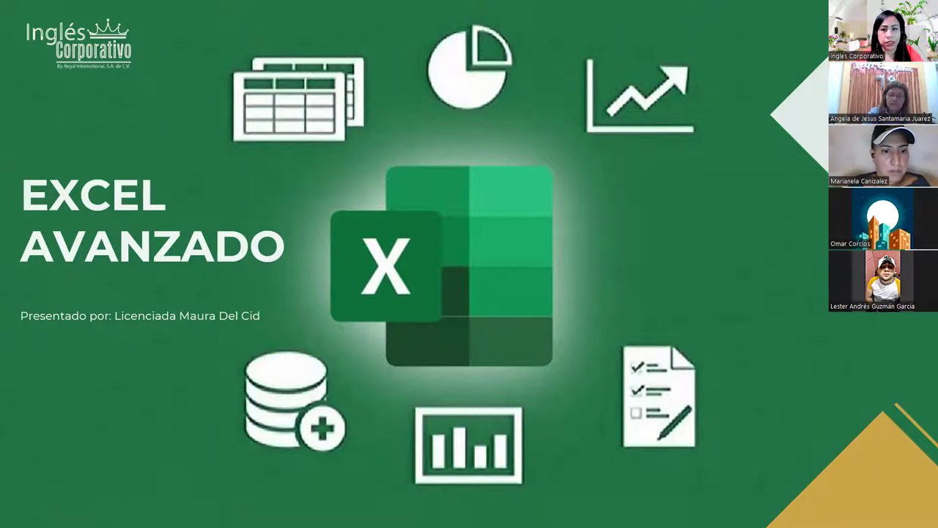
key("Right")
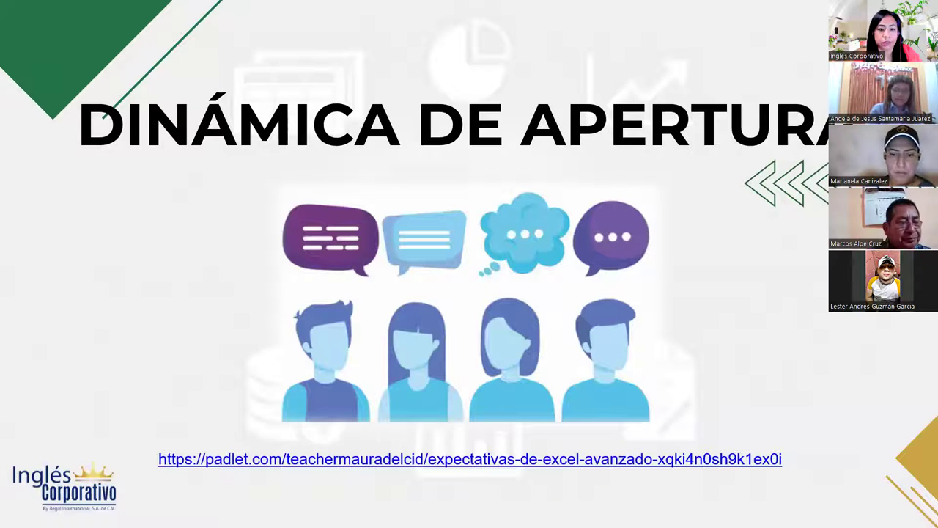
End the slideshow and switch to the Práctica sesión 1 workbook's Ejemplo 1 sheet.
key("alt+Tab")
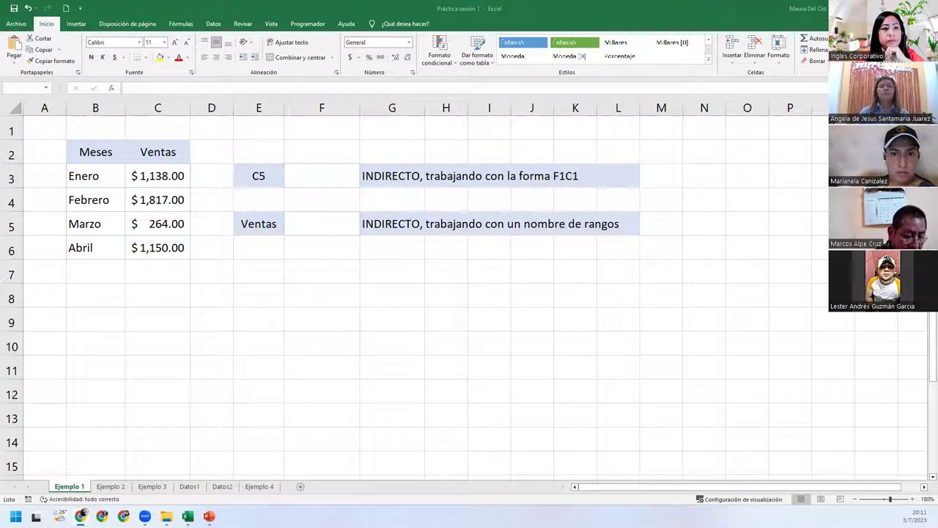
Bring up the Expectativas de Excel Avanzado board maximized in Chrome and dismiss the notifications banner.
key("alt+Tab")
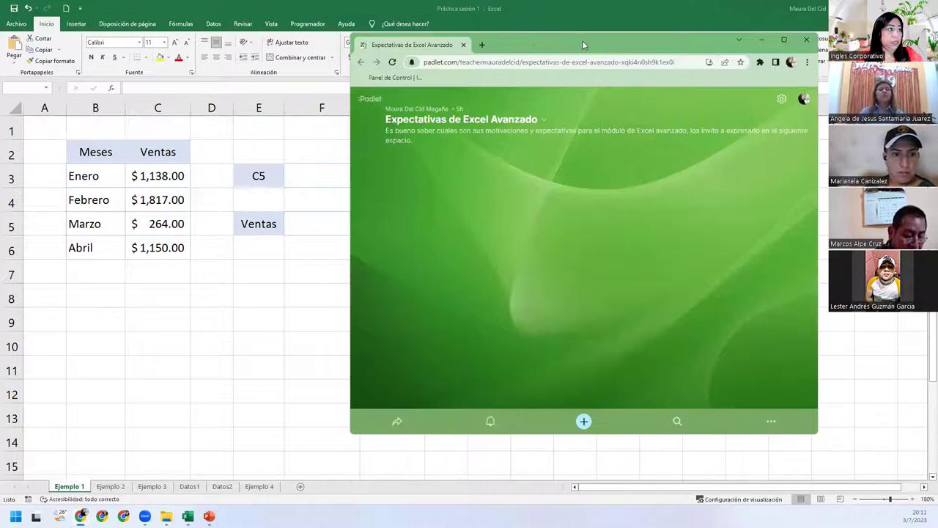
double_click(582, 40)
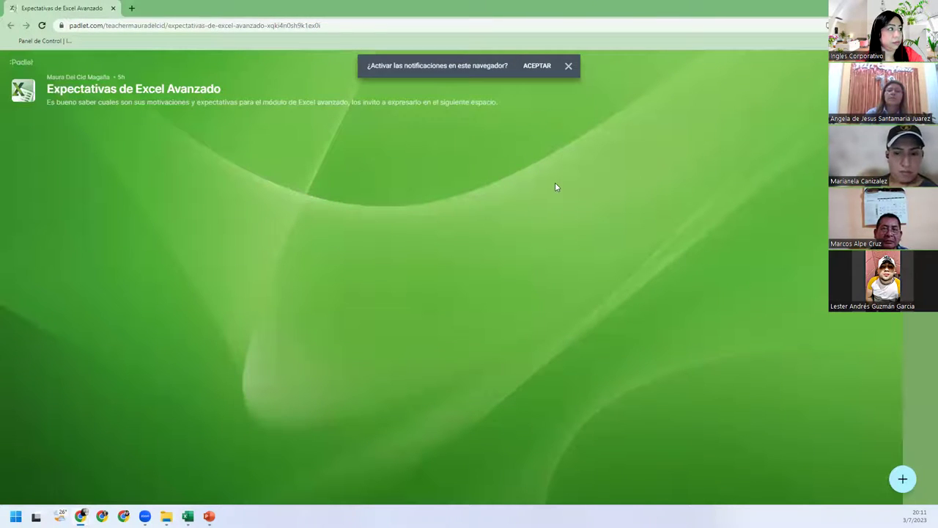
left_click(569, 67)
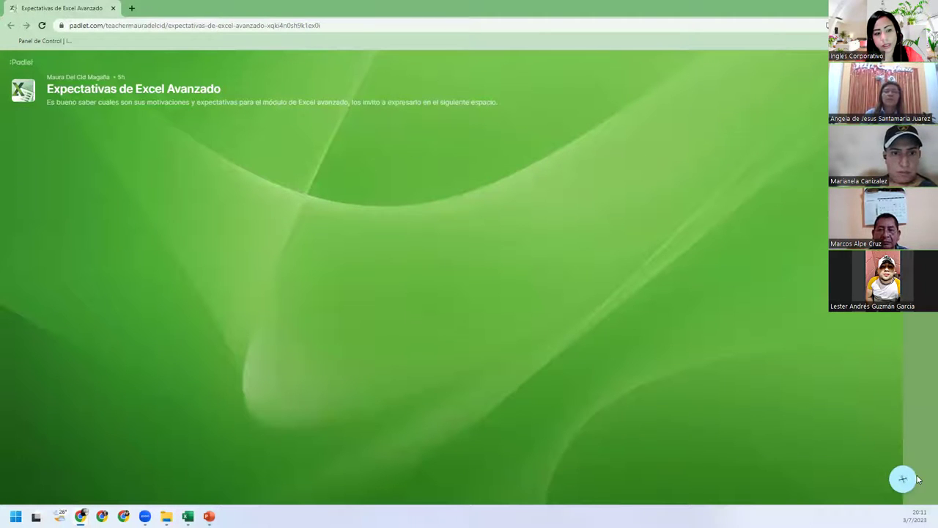
Start a post titled 'Su Nombre' and write 'Mi mayor motivación es compartir mis conocimientos...' as its message.
left_click(902, 479)
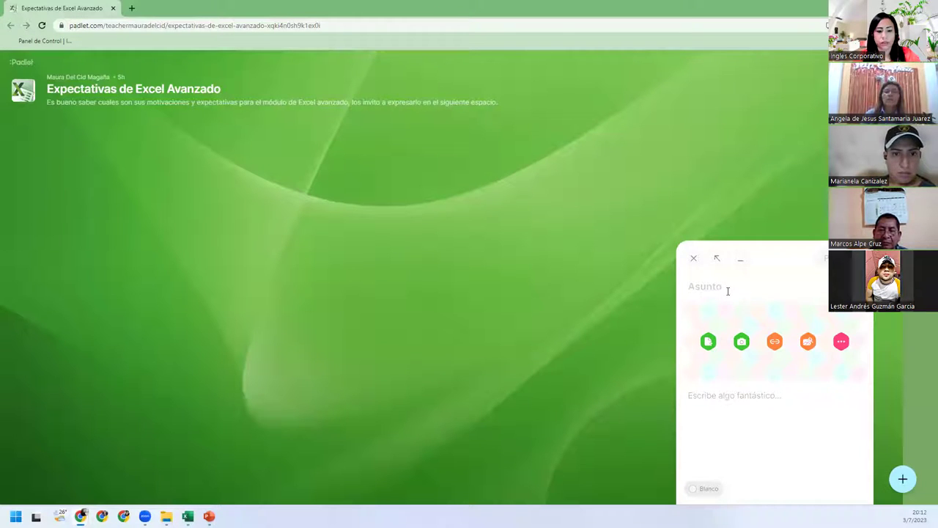
type("Su NOmbr")
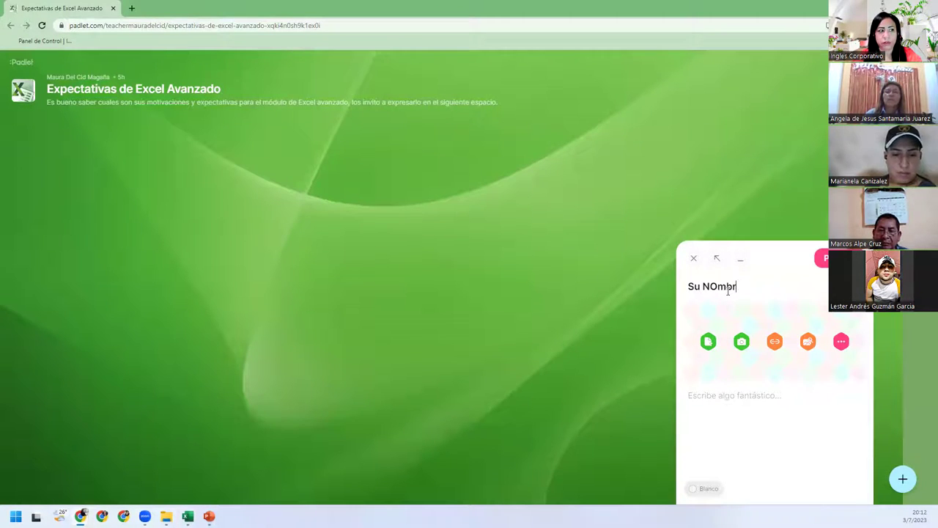
type("embre")
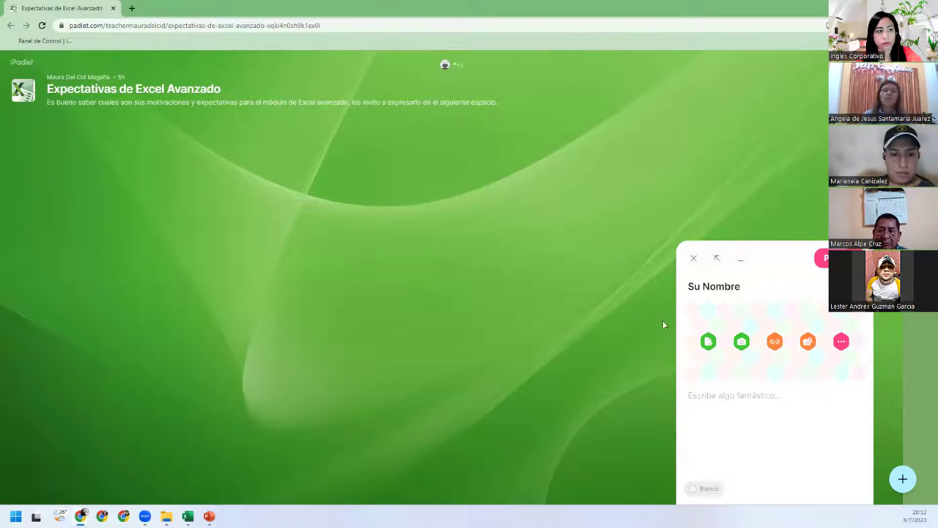
left_click(744, 397)
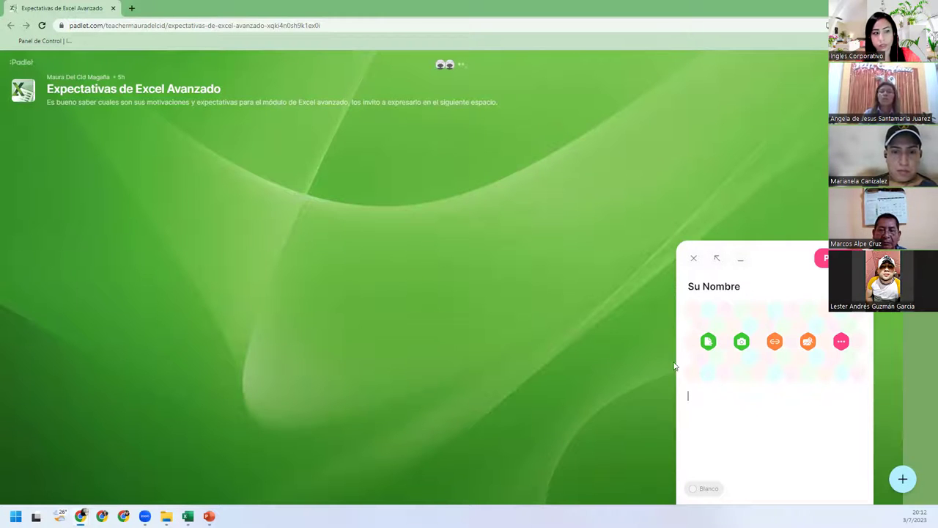
type("Mis")
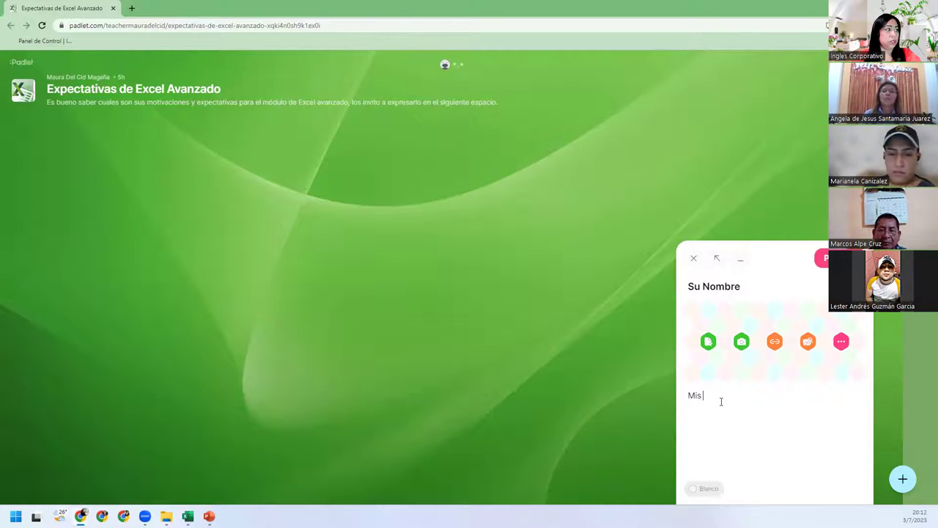
key("BackSpace")
key("BackSpace")
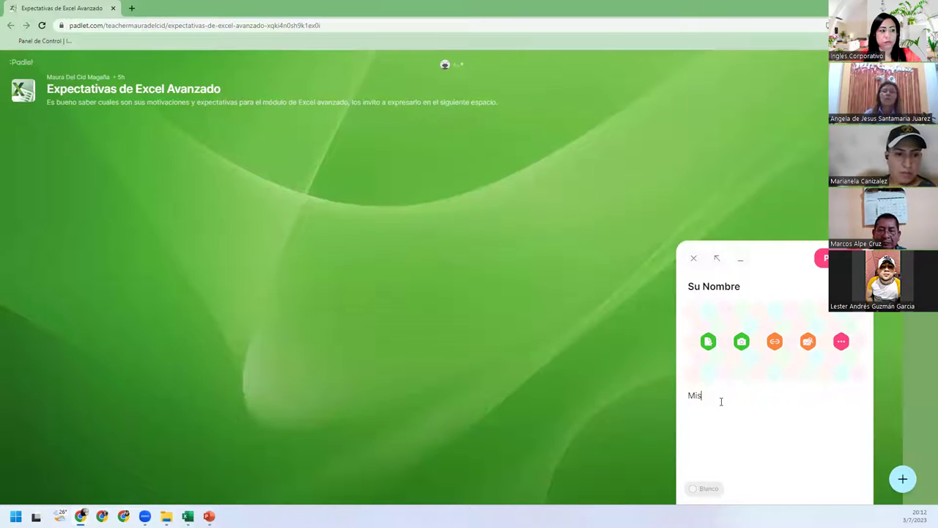
type("mayor ot")
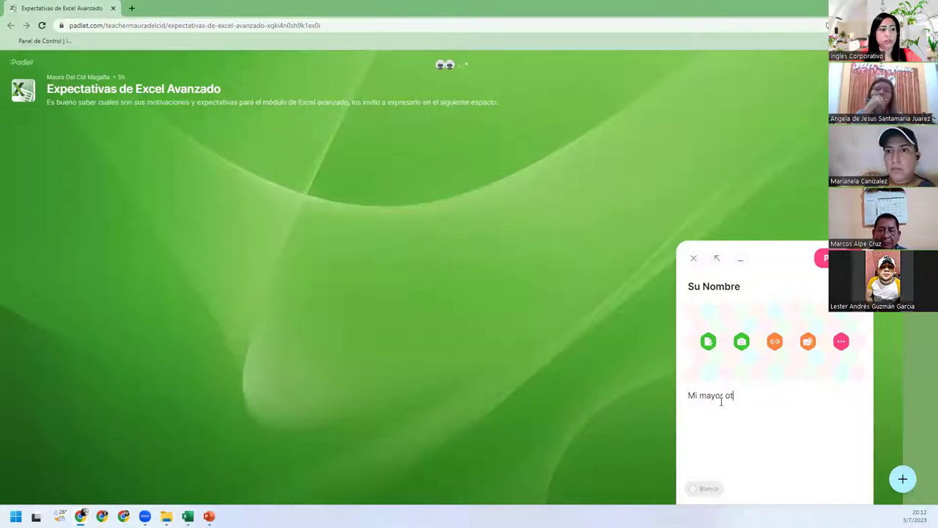
key("BackSpace")
key("BackSpace")
type("mptiv")
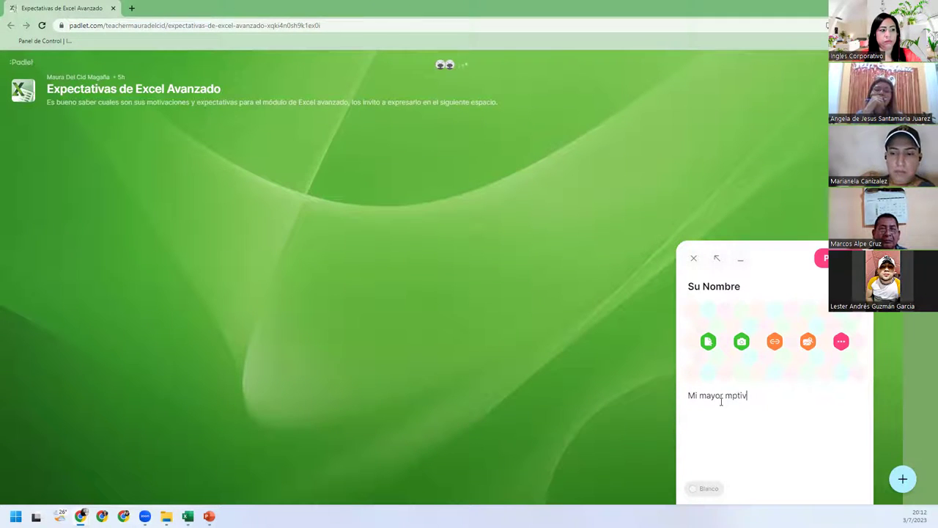
key("BackSpace")
key("BackSpace")
key("BackSpace")
key("BackSpace")
type("otivación es compar")
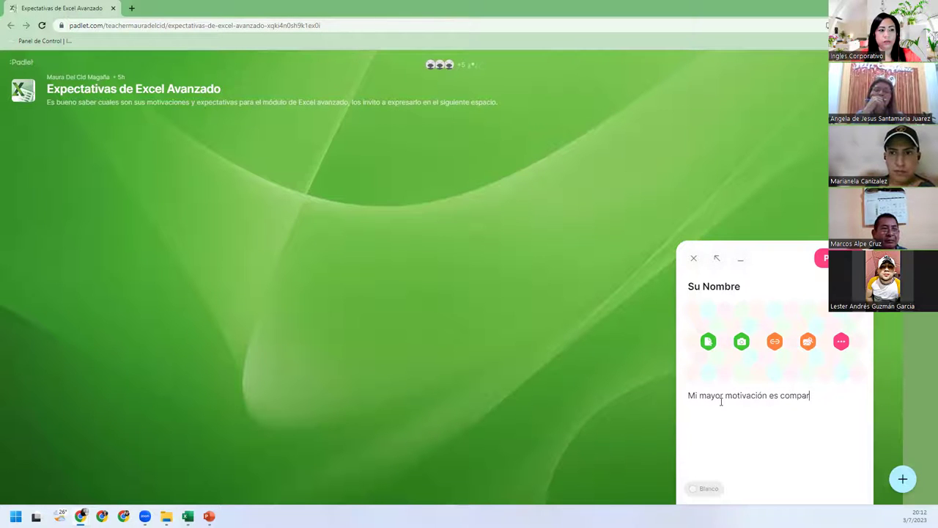
type("n")
type("s conocimientos")
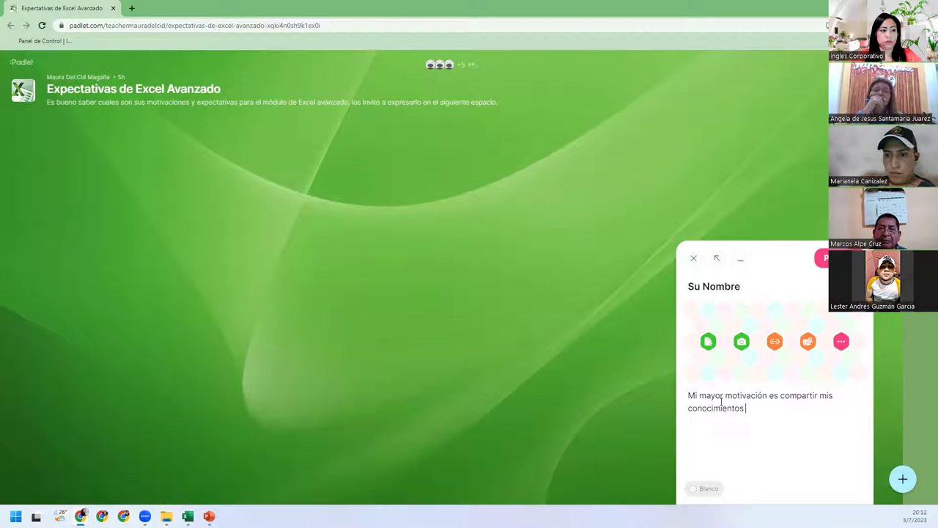
type("los par")
key("BackSpace")
key("BackSpace")
type("cipantes y las ex")
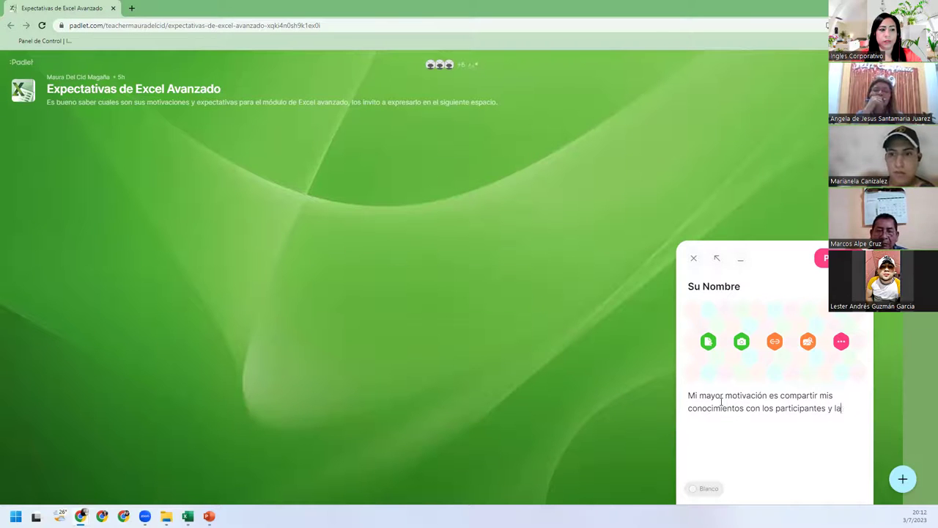
type("pec")
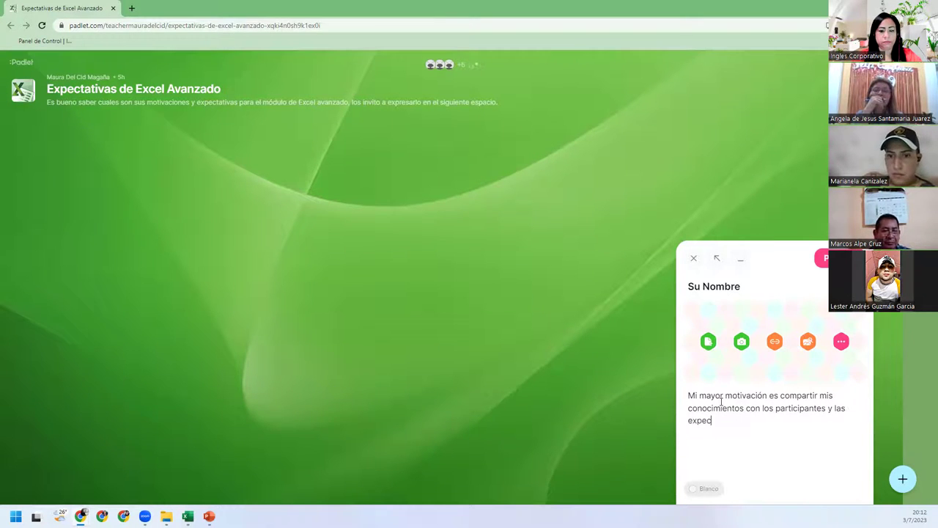
type("tativas es que todos los")
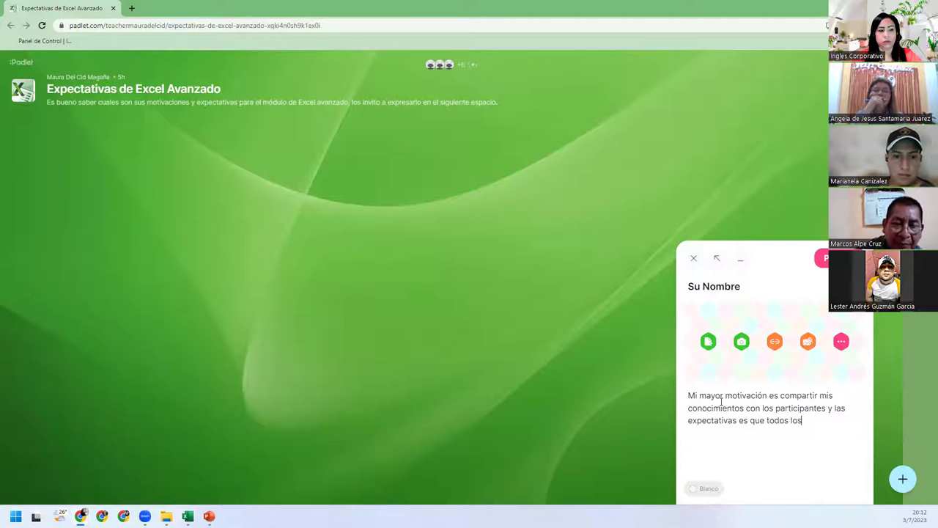
key("BackSpace")
type("gremos")
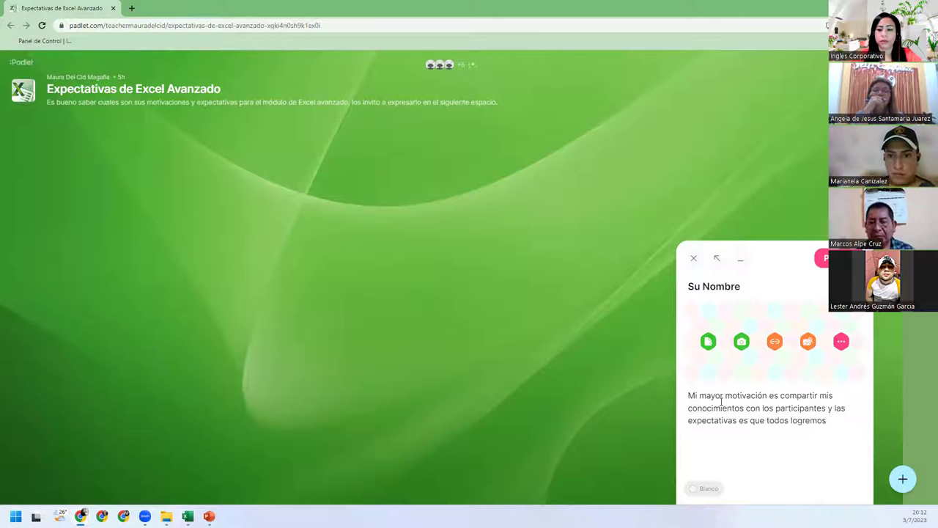
type(" llegar a")
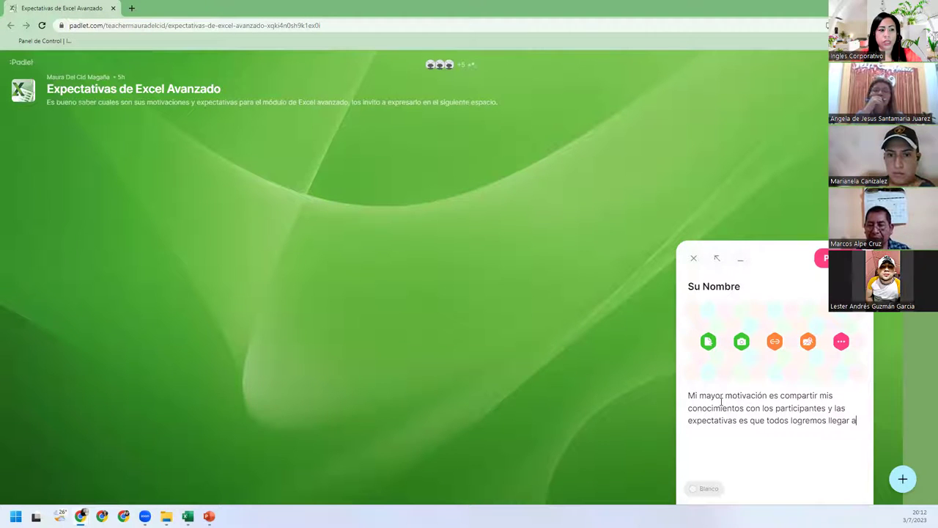
type("l final y aprender algo nuevo.")
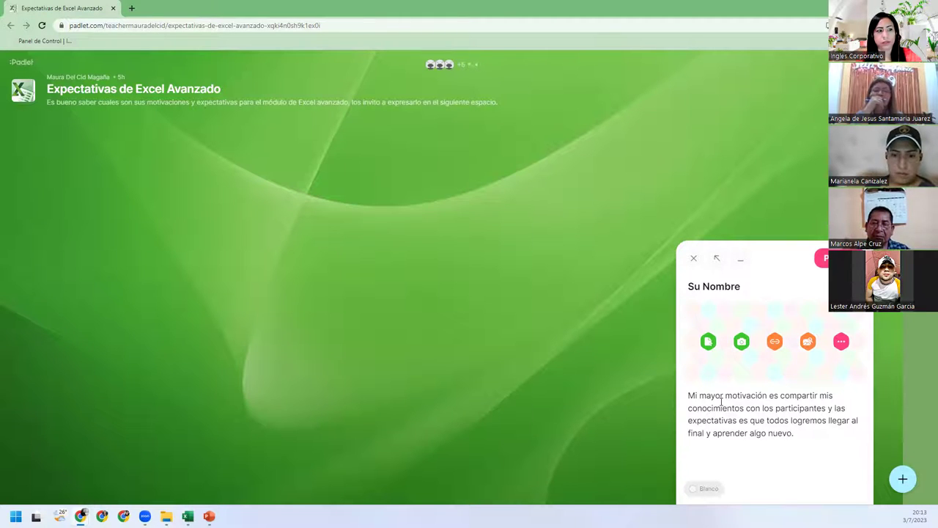
Search images for 'BIenvenida' and attach the WELCOME sign image to the post.
left_click(807, 342)
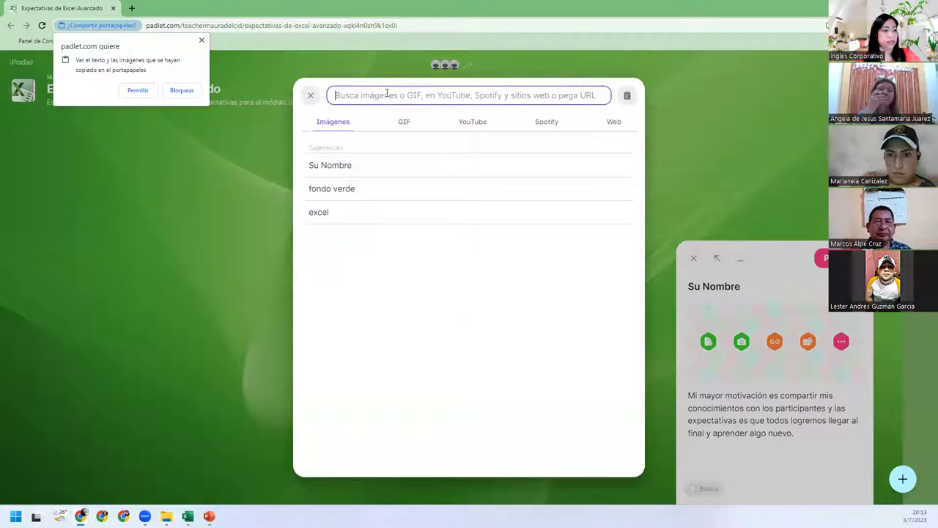
type("BIenvenida")
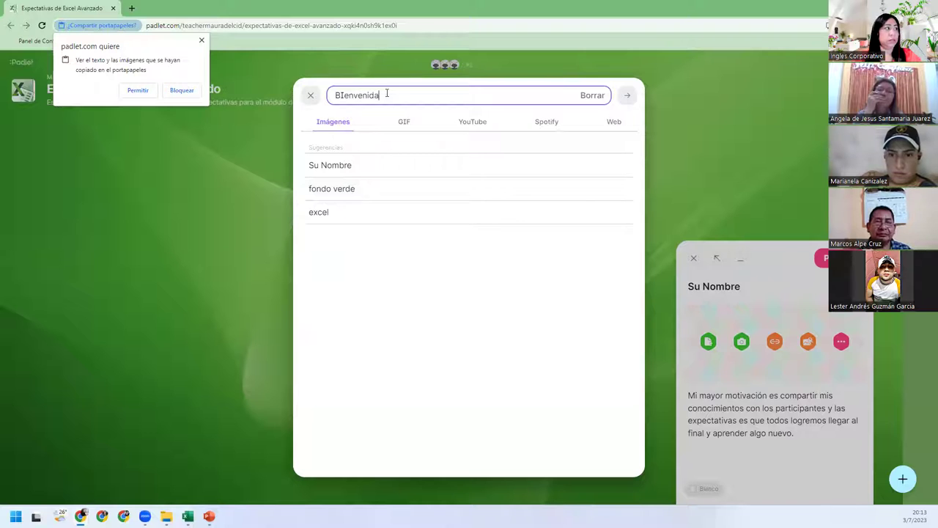
key("Return")
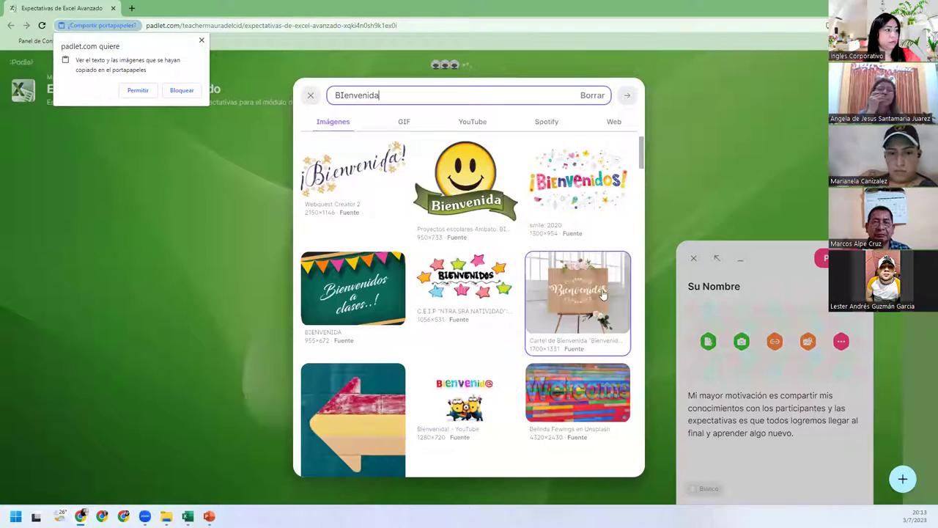
scroll(579, 300, "down", 1)
scroll(562, 308, "down", 2)
scroll(528, 318, "down", 2)
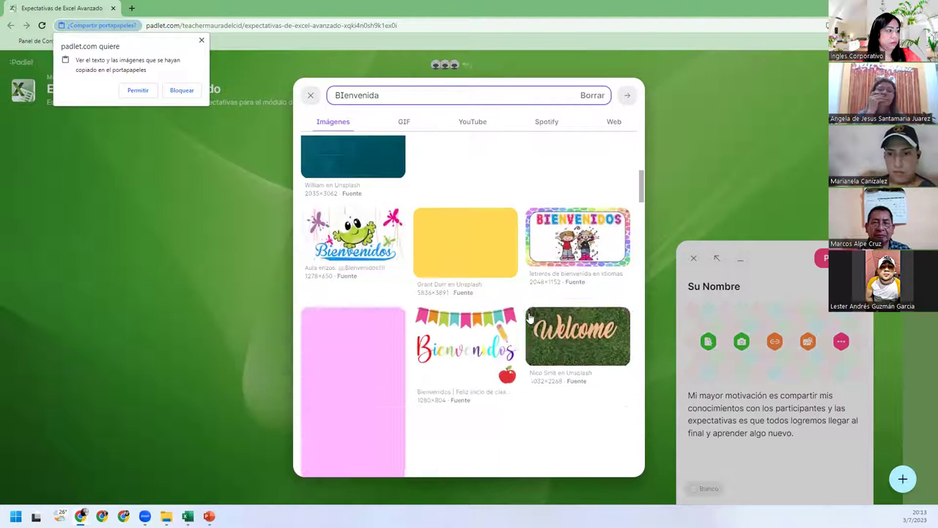
scroll(529, 317, "down", 1)
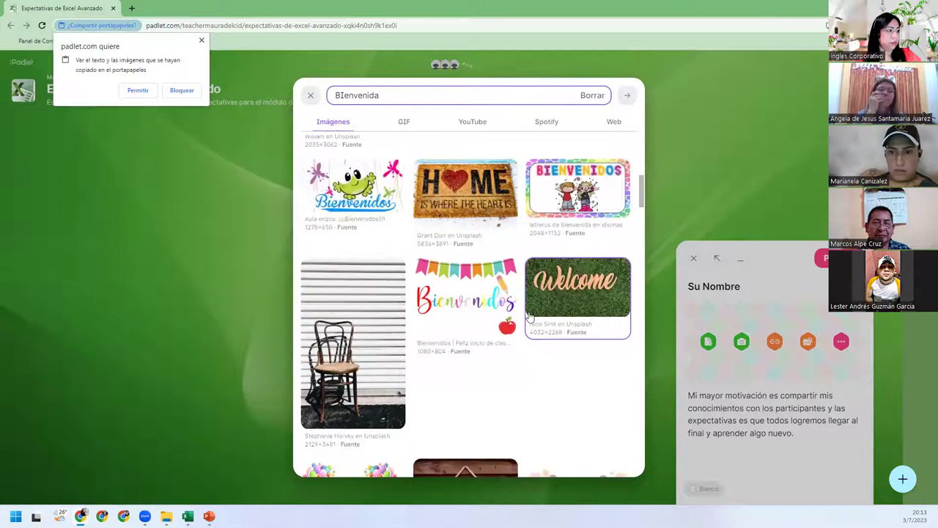
scroll(529, 317, "down", 1)
scroll(530, 316, "down", 1)
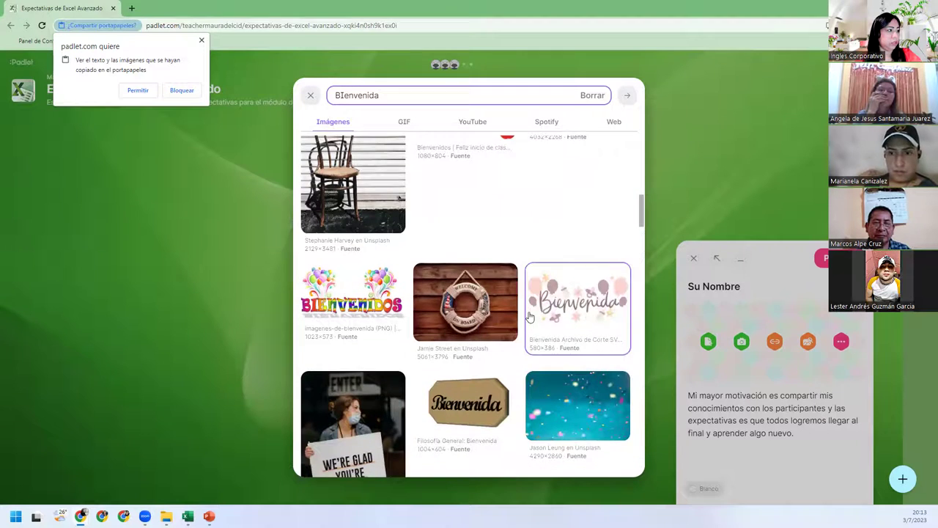
scroll(529, 316, "down", 1)
scroll(530, 311, "down", 2)
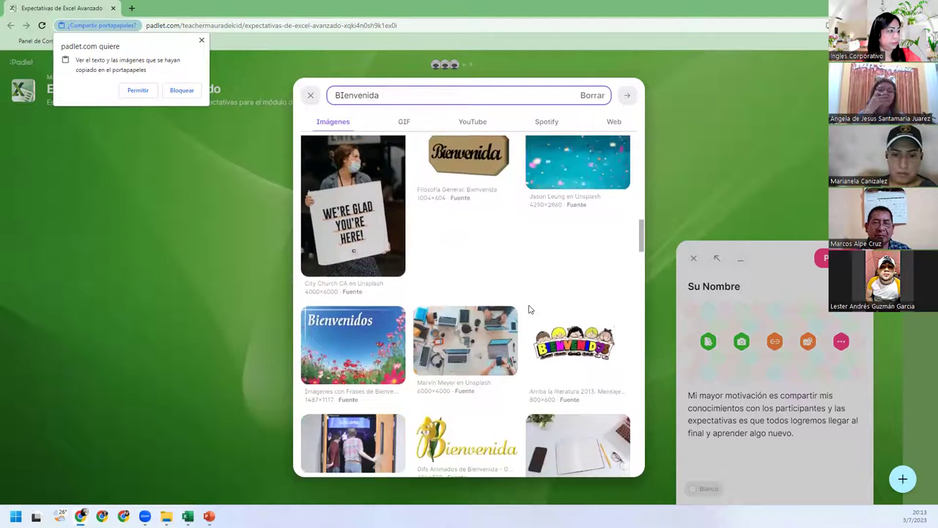
scroll(530, 309, "down", 2)
scroll(529, 306, "down", 2)
scroll(529, 306, "down", 3)
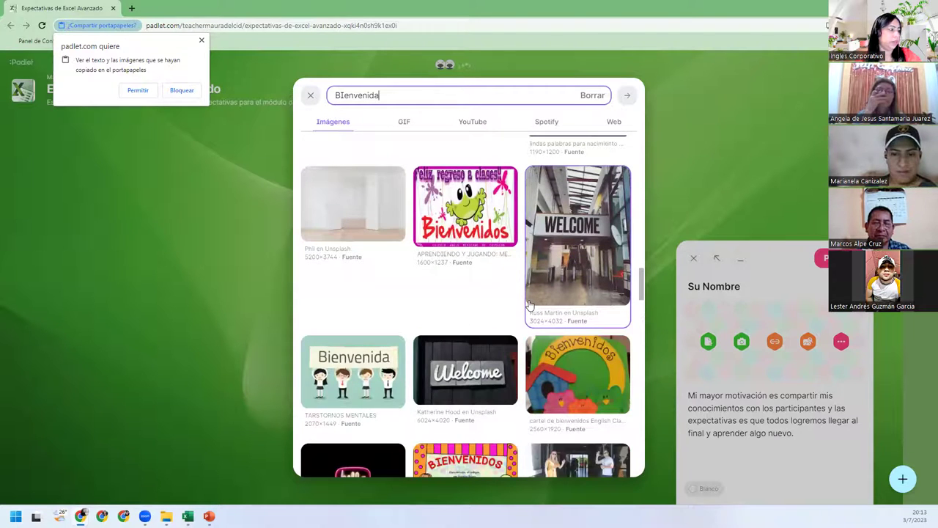
scroll(520, 308, "down", 2)
scroll(520, 308, "down", 1)
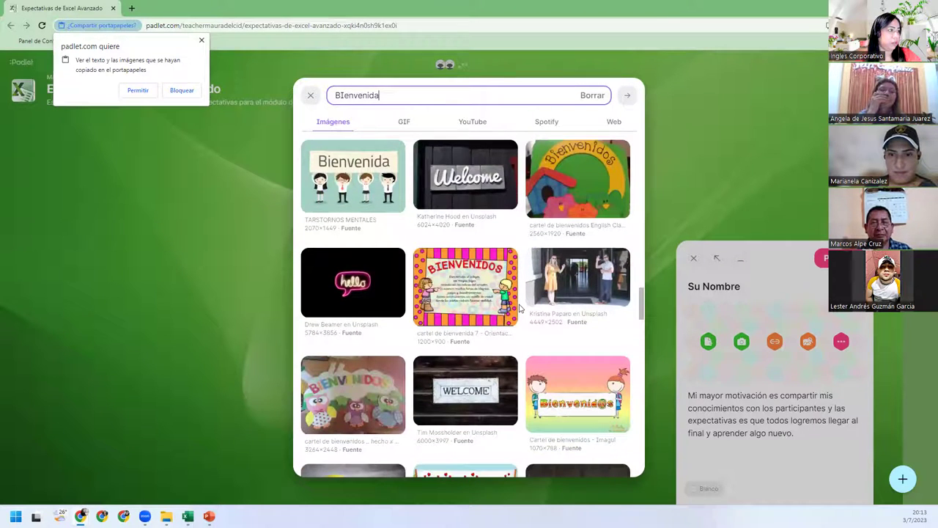
scroll(520, 308, "down", 3)
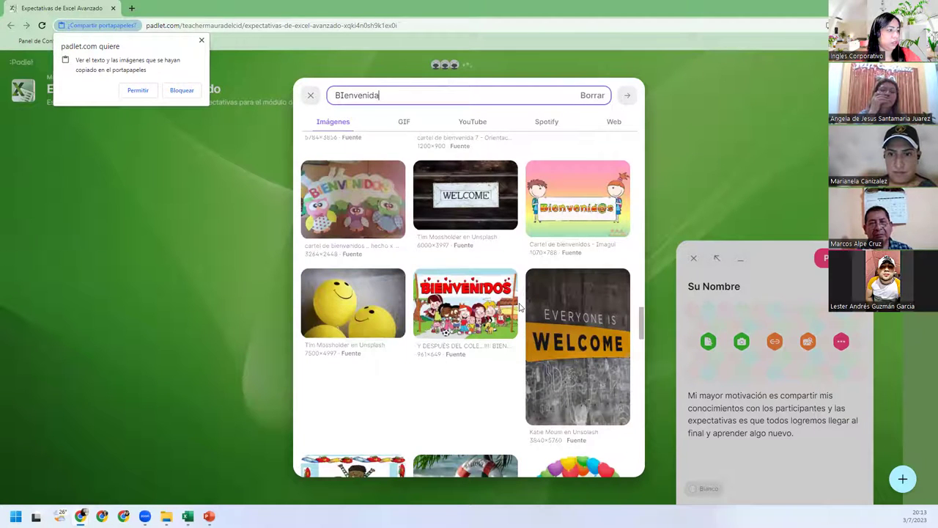
scroll(520, 308, "down", 3)
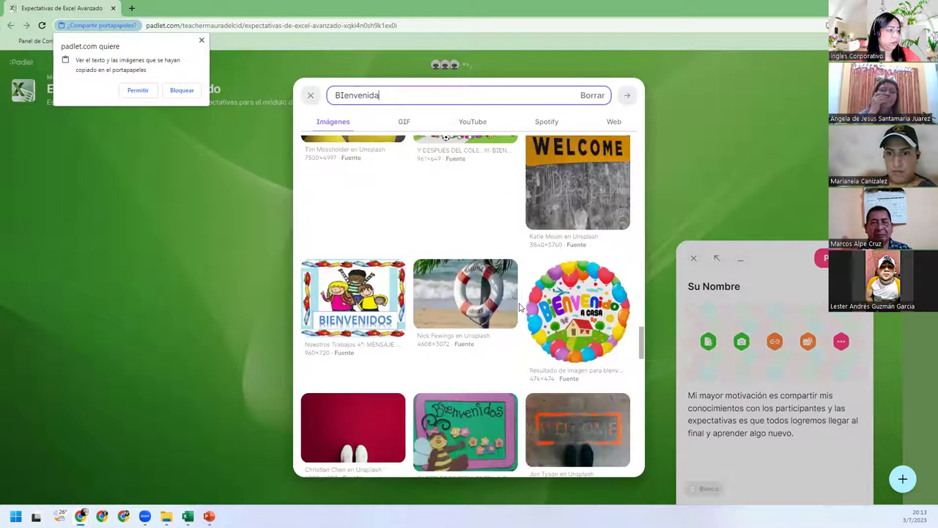
scroll(520, 308, "down", 3)
scroll(508, 250, "up", 1)
left_click(487, 248)
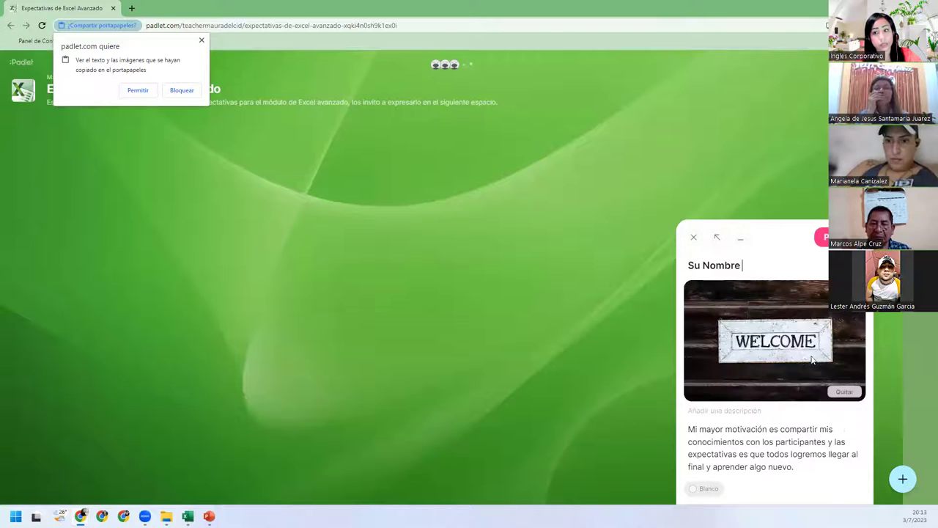
Close the post editor so the WELCOME post is published on the wall.
left_click(821, 237)
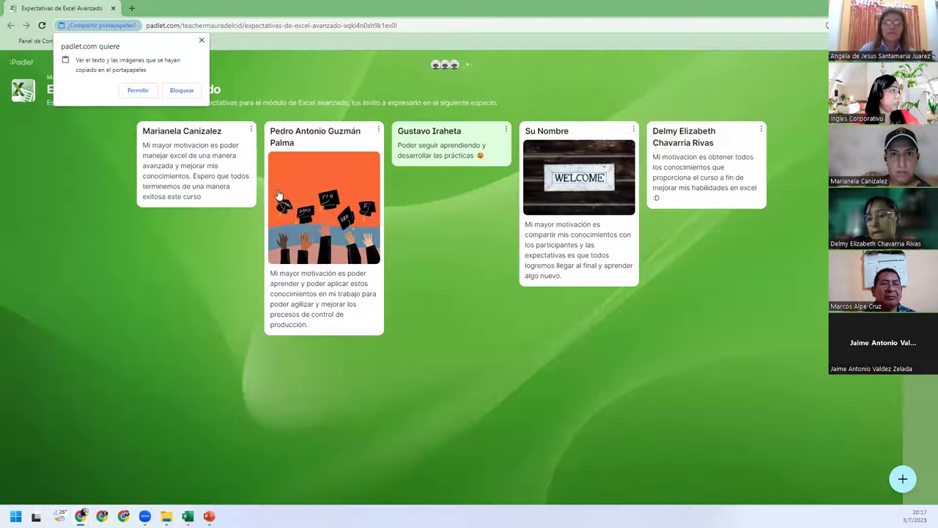
Dismiss the clipboard prompt and set post reactions to Me gusta in the board settings.
left_click(201, 42)
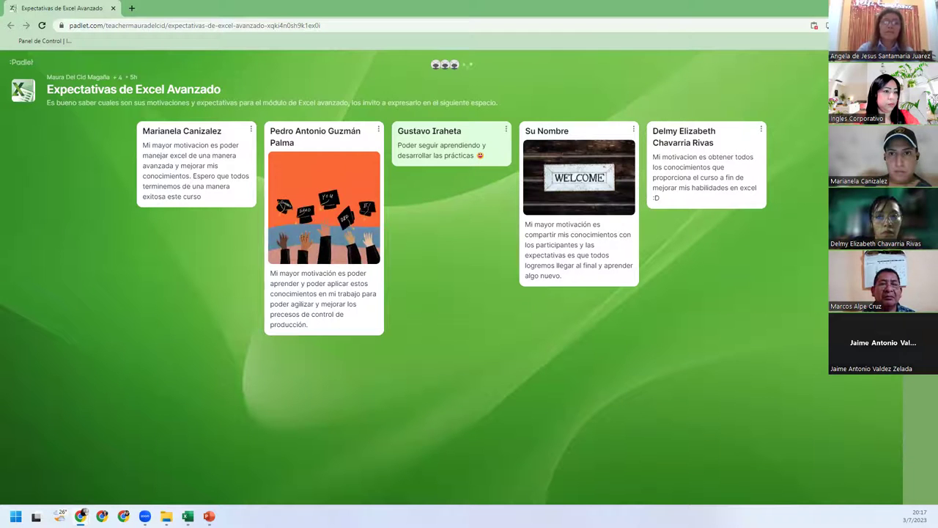
left_click(922, 147)
scroll(807, 458, "down", 3)
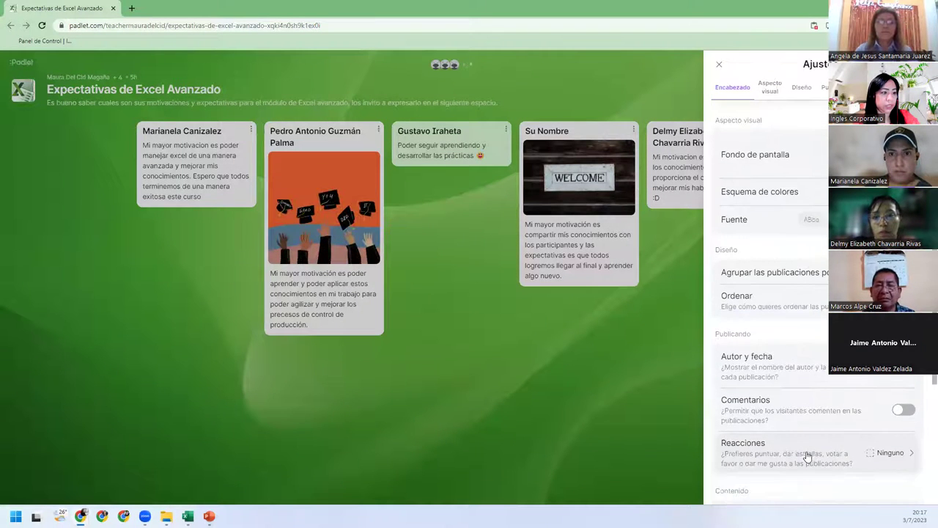
scroll(814, 440, "down", 2)
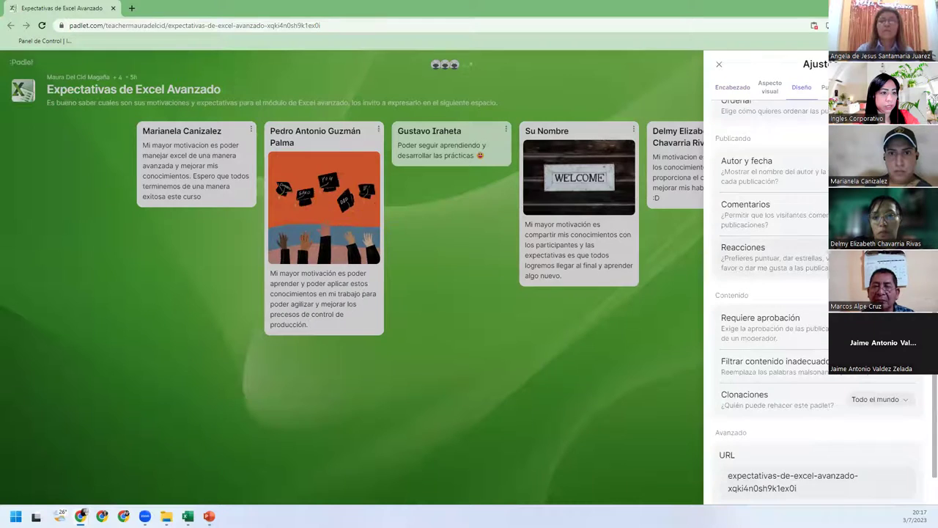
left_click(743, 253)
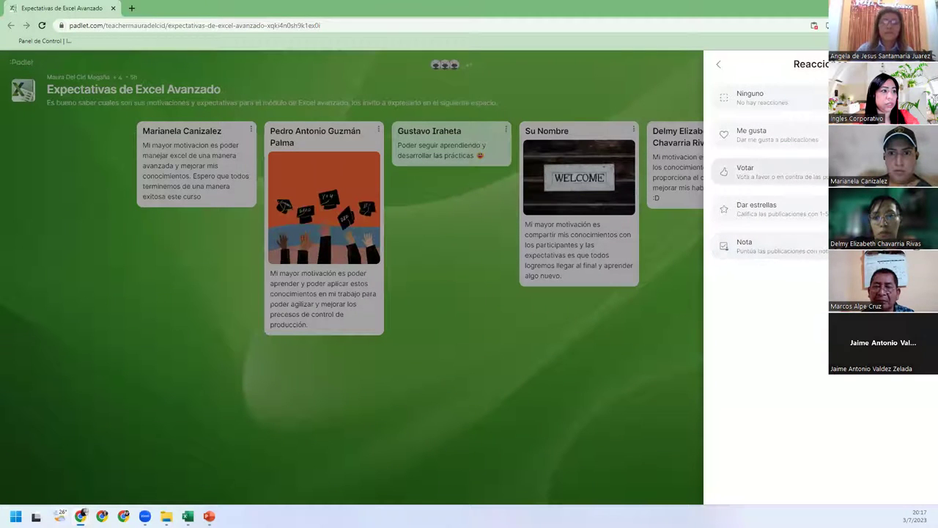
left_click(751, 134)
left_click(843, 64)
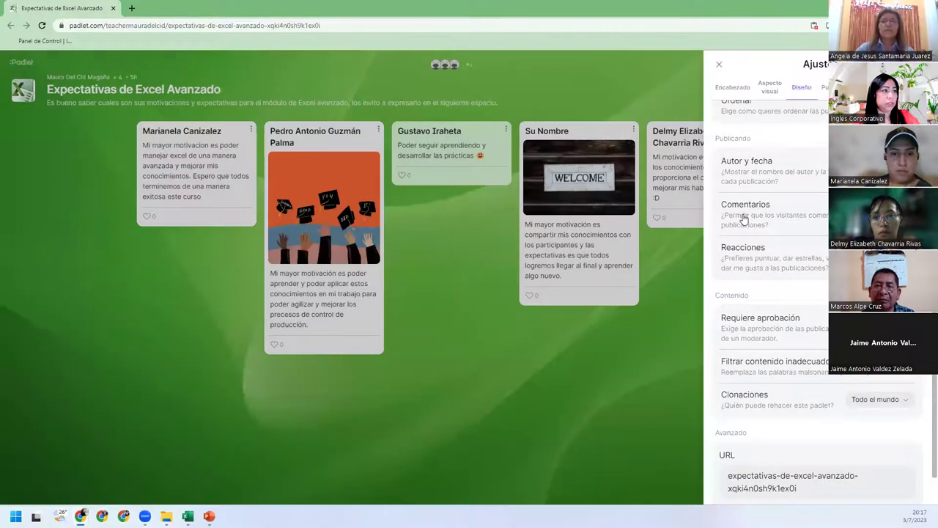
left_click(719, 64)
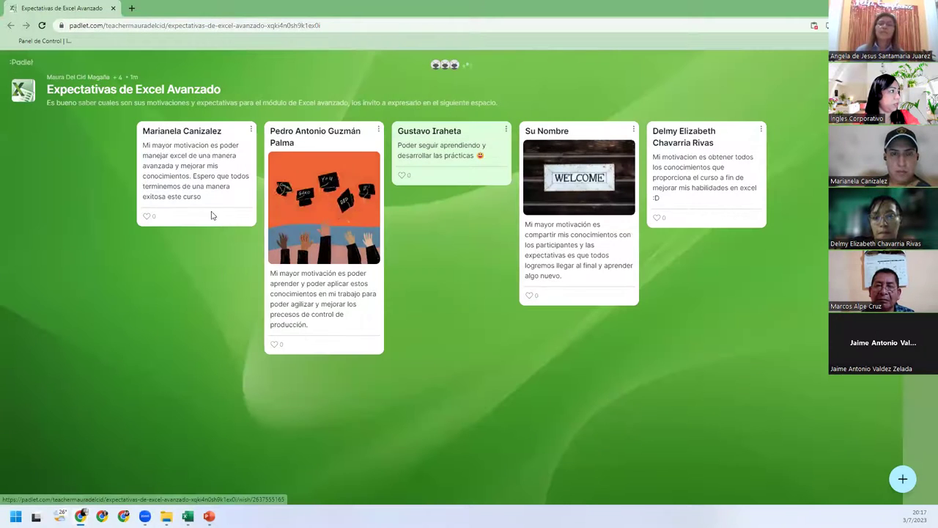
Like the first post, the graduation-image post, and the rightmost post.
left_click(146, 218)
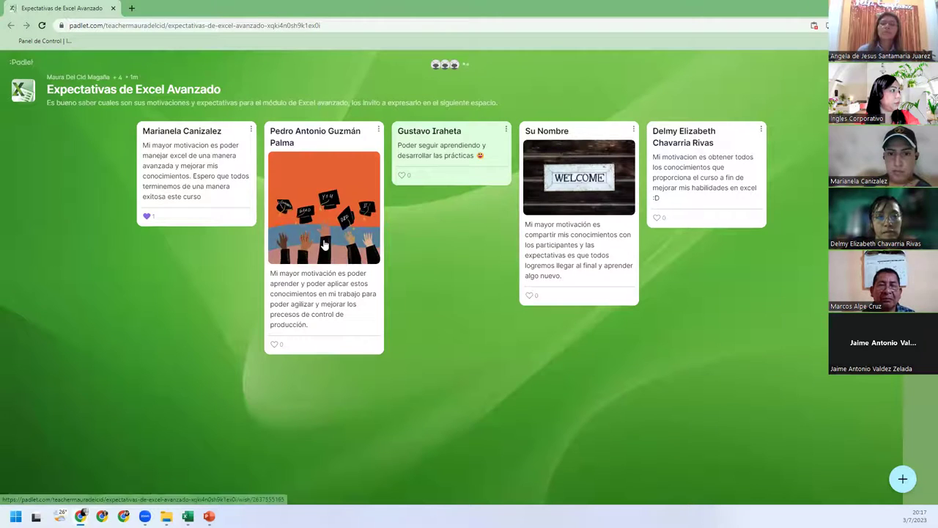
left_click(272, 345)
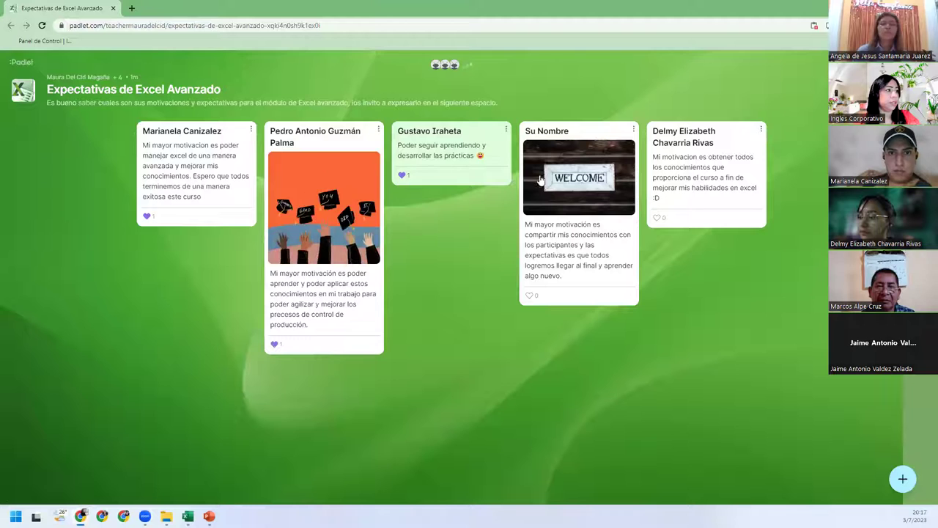
left_click(657, 218)
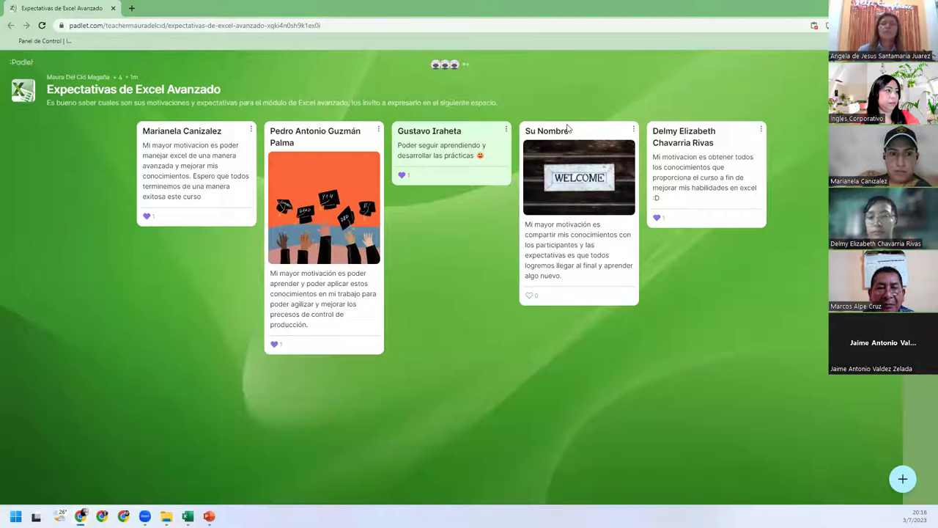
Replace the 'Su Nombre' title with the author's name, then like the newest post.
left_click(634, 130)
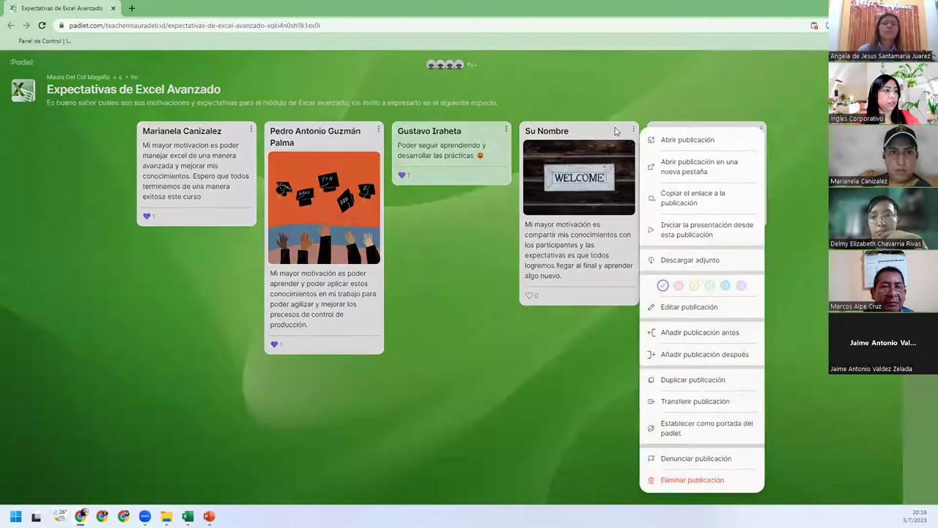
left_click(616, 132)
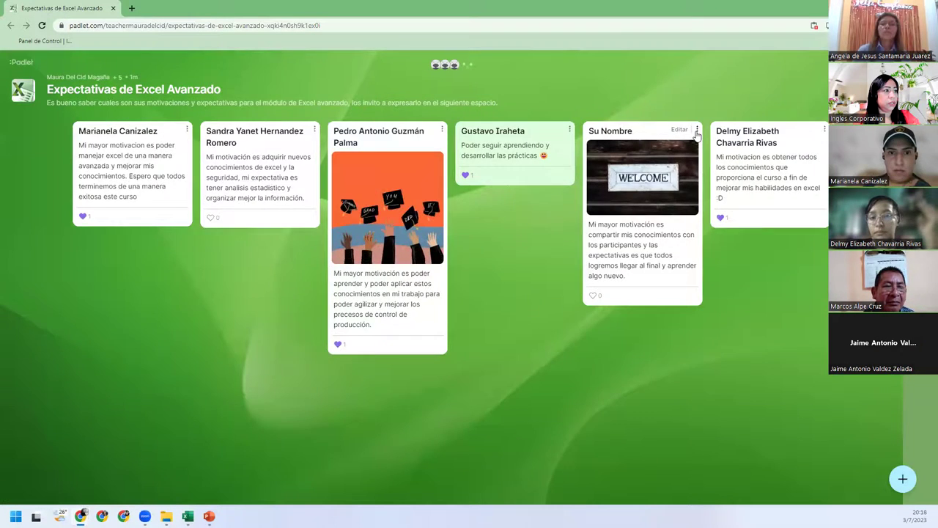
left_click(697, 130)
left_click(682, 132)
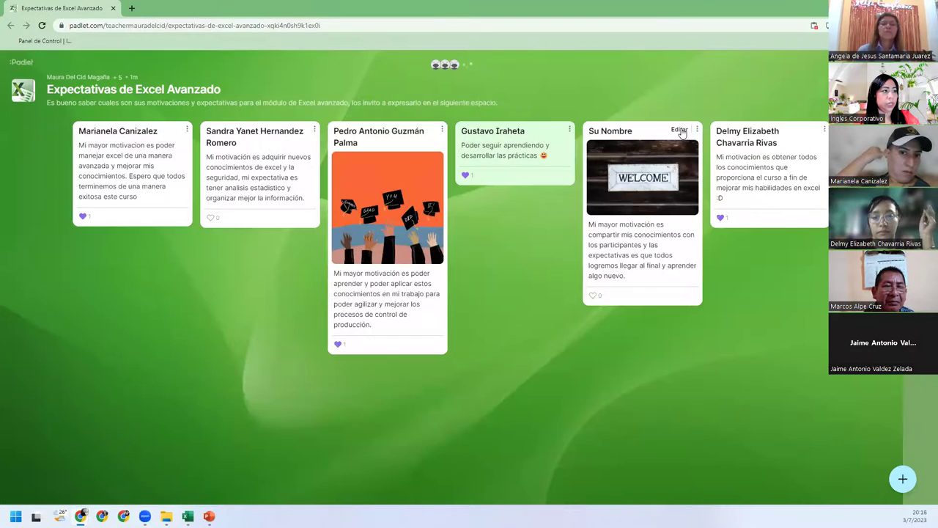
left_click(680, 130)
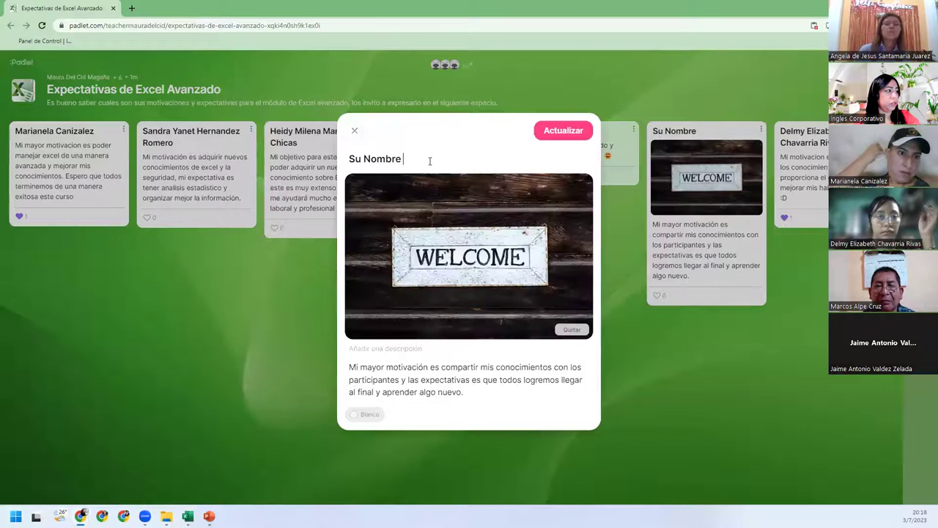
left_click_drag(430, 161, 339, 155)
type("Maura Del Cid")
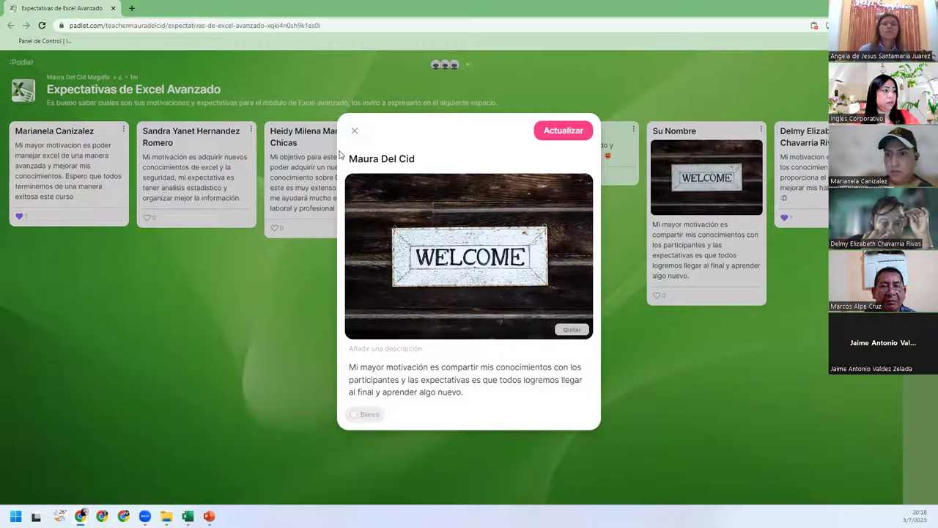
left_click(561, 130)
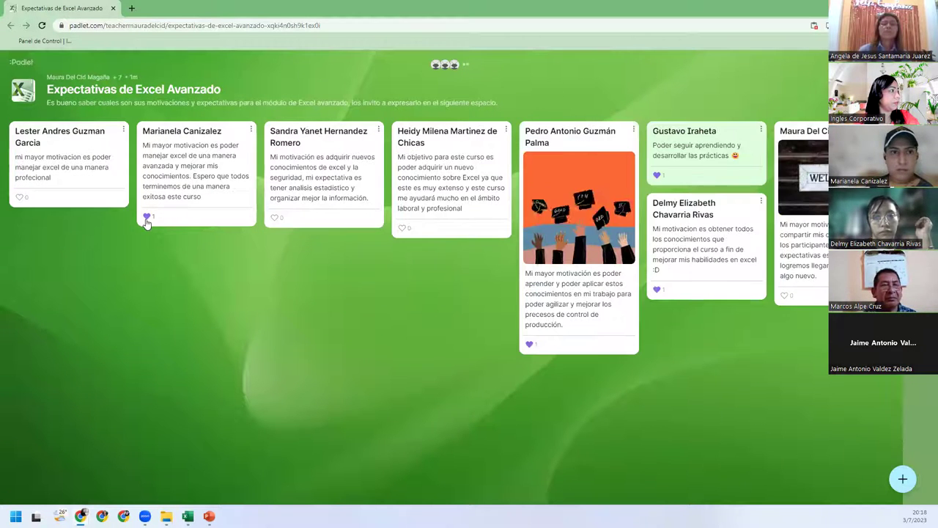
left_click(19, 198)
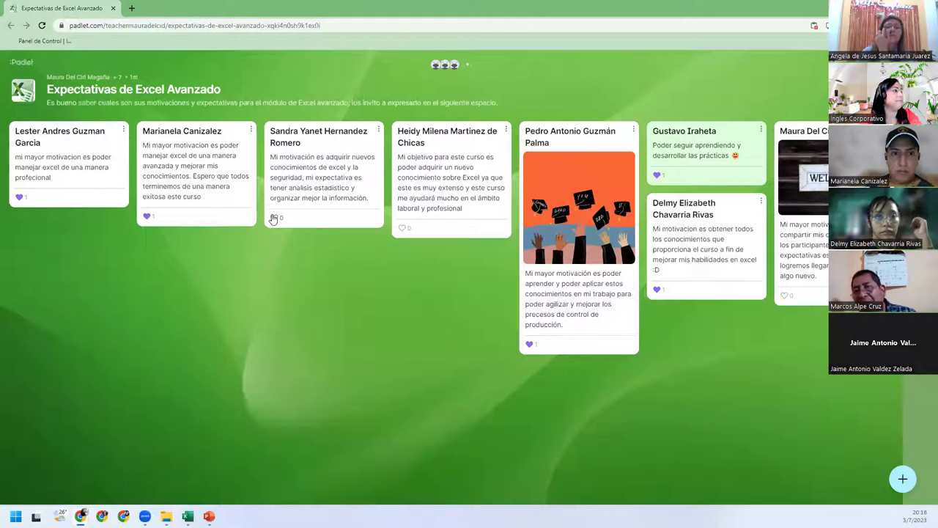
Like the post about statistical analysis and organizing information in Excel.
left_click(273, 218)
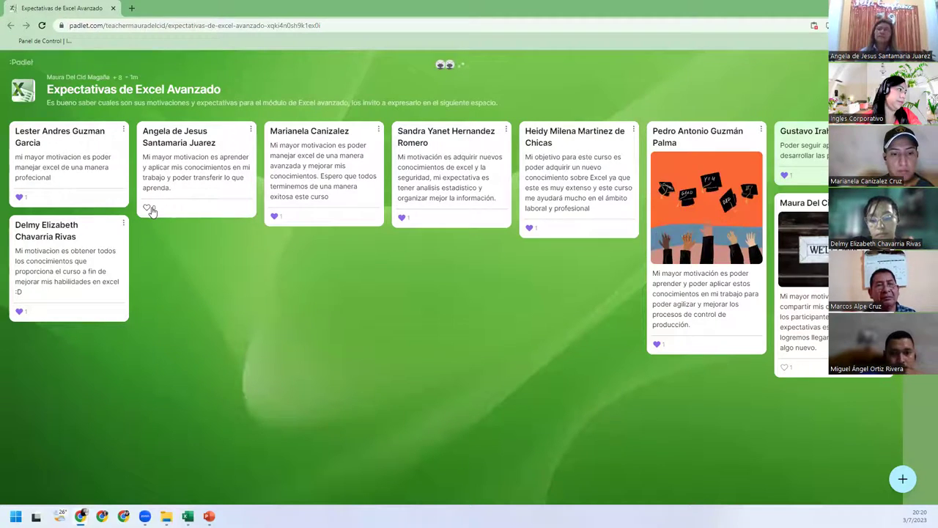
Like the two new posts about applying Excel knowledge at work.
left_click(150, 210)
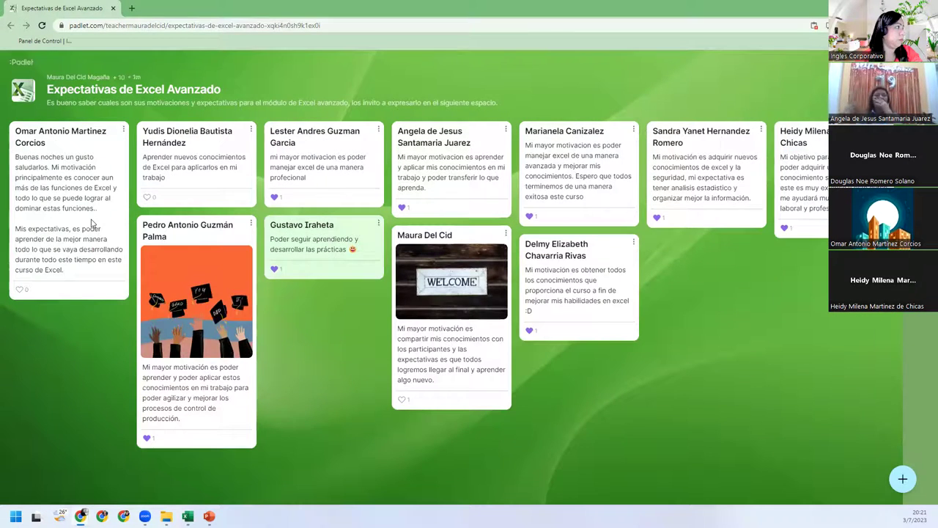
left_click(150, 199)
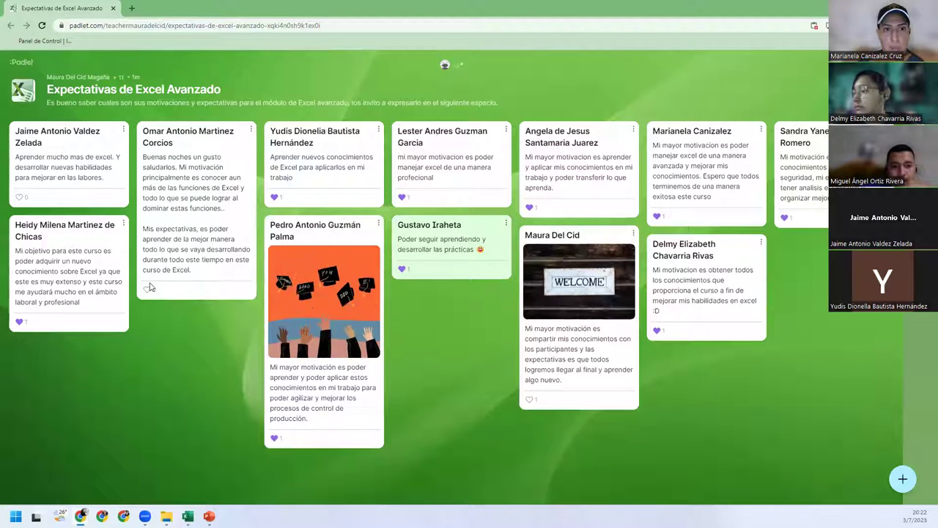
Like the Excel-functions greeting post and the learning-more-Excel post, then close one Excel workbook preview.
left_click(147, 291)
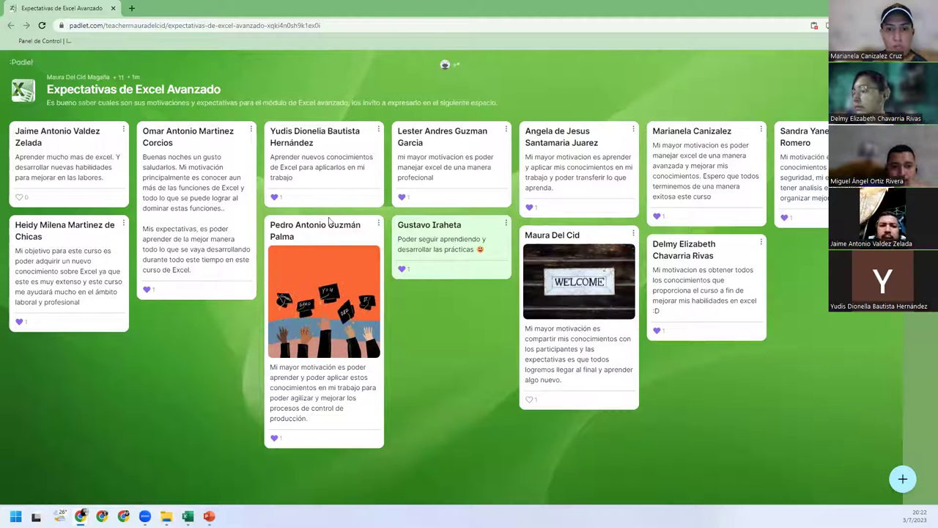
left_click(20, 198)
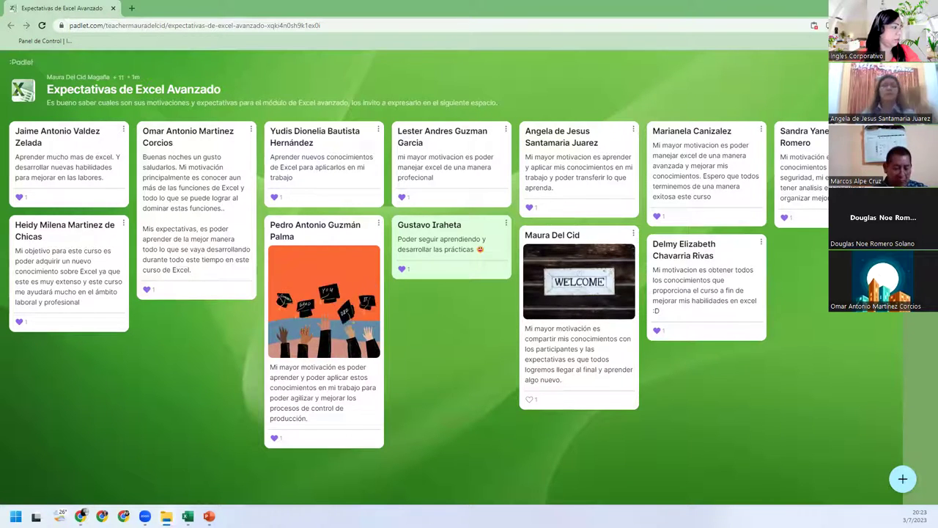
mouse_move(188, 516)
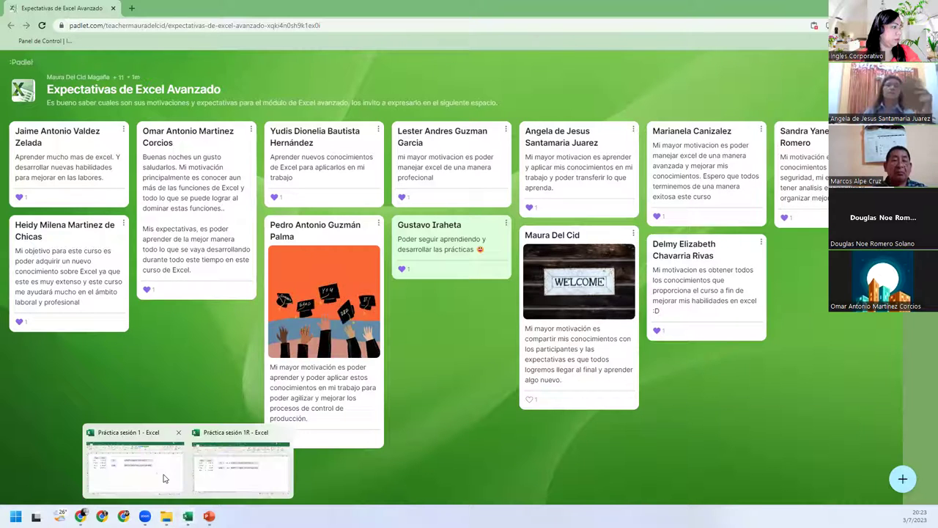
left_click(178, 434)
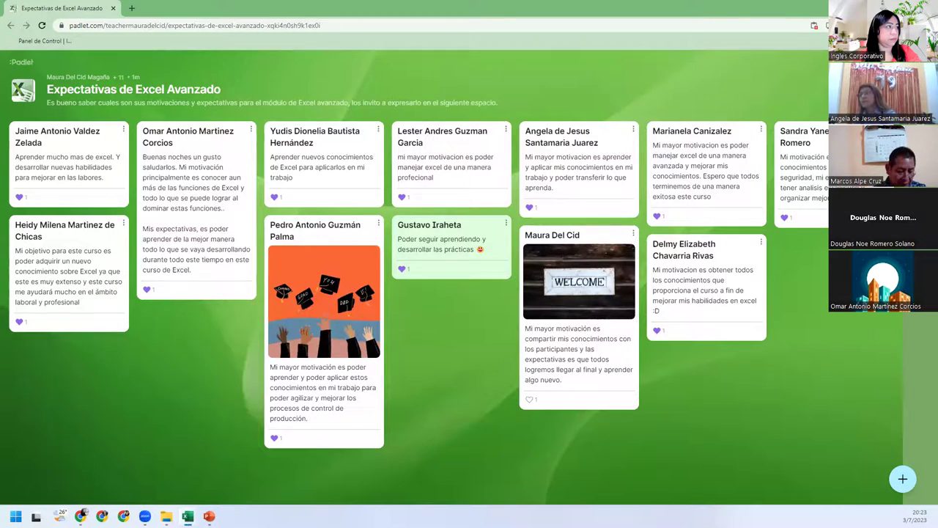
Bring up the Práctica sesión 1 workbook, zoom the sheet to 160%, and select cell F3.
key("alt+Tab")
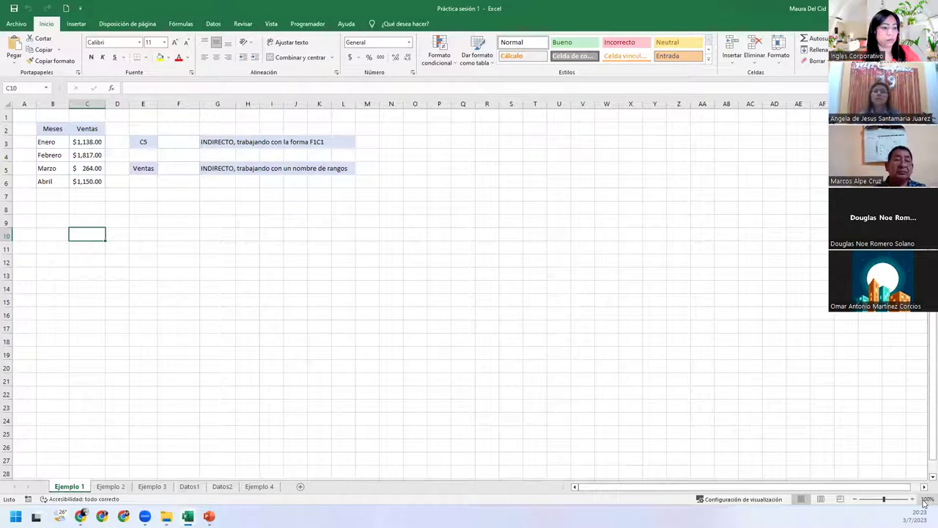
left_click(914, 501)
left_click(913, 502)
left_click(913, 502)
left_click(913, 501)
left_click(913, 502)
left_click(913, 502)
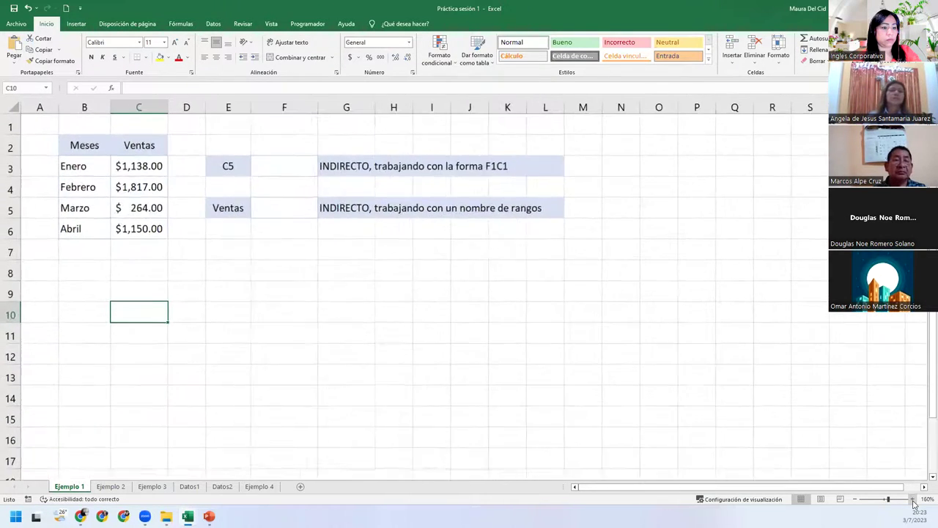
left_click(914, 502)
left_click(914, 502)
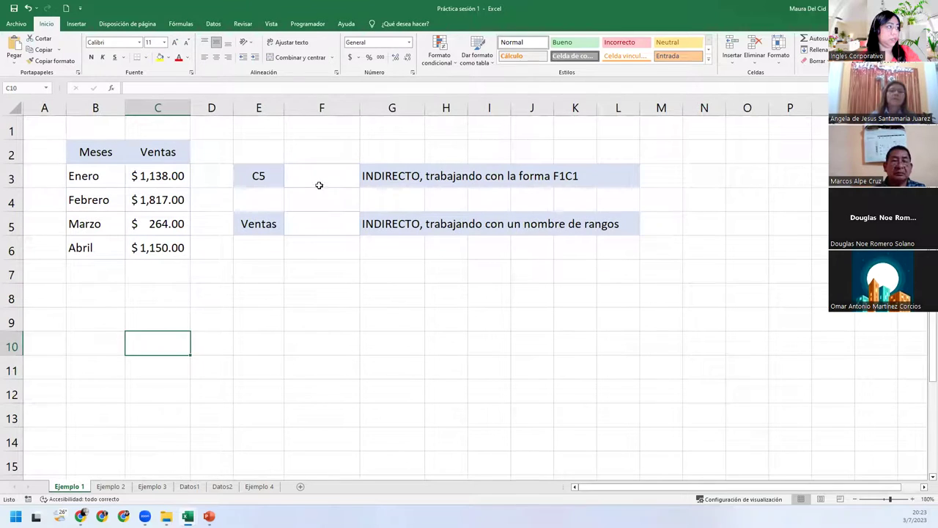
left_click(319, 186)
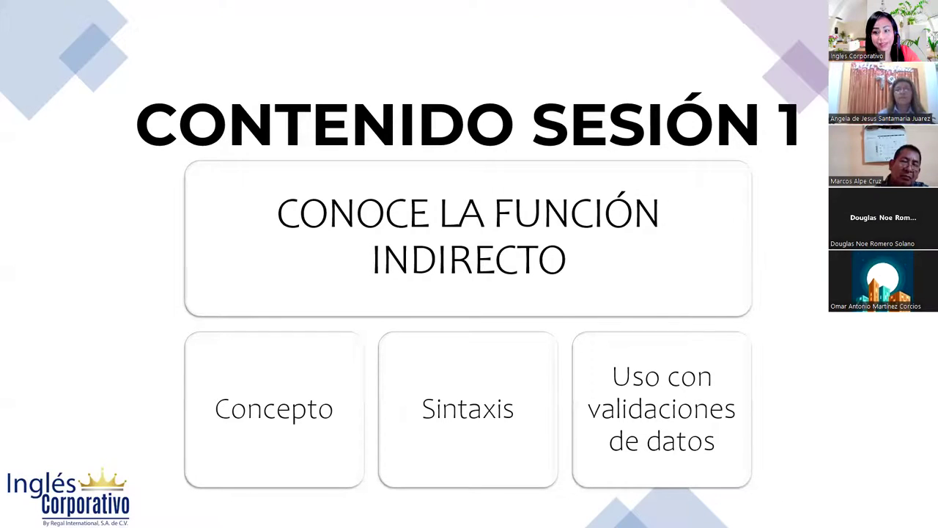
Advance the slideshow past the objectives and FUNCIÓN INDIRECTO slides to SINTAXIS.
key("Right")
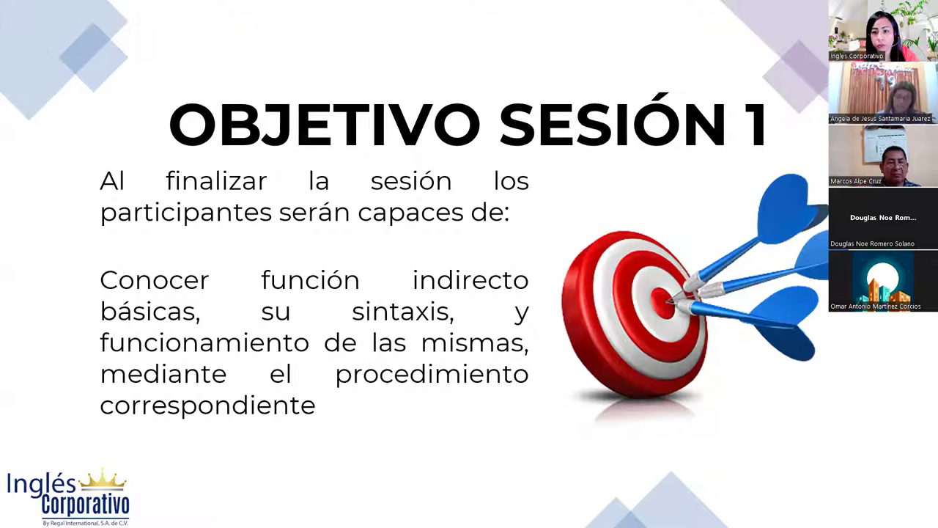
key("Right")
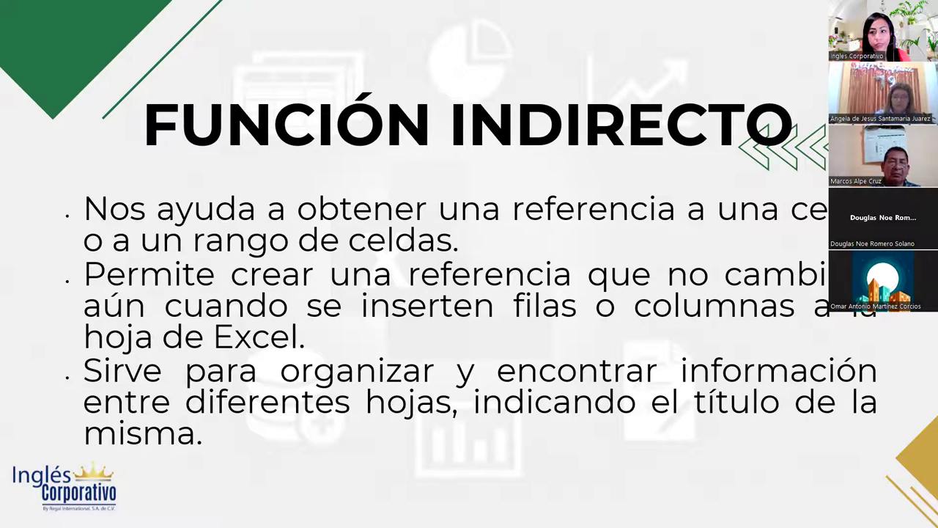
key("Right")
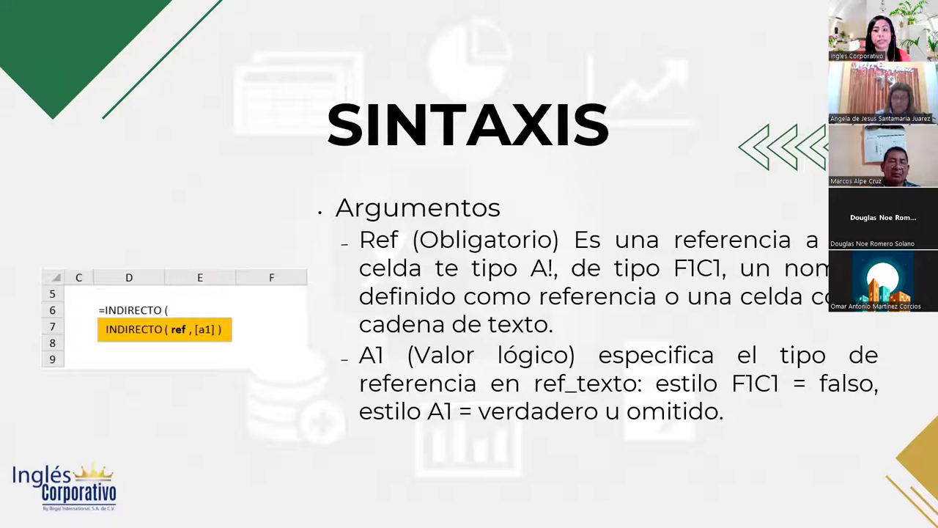
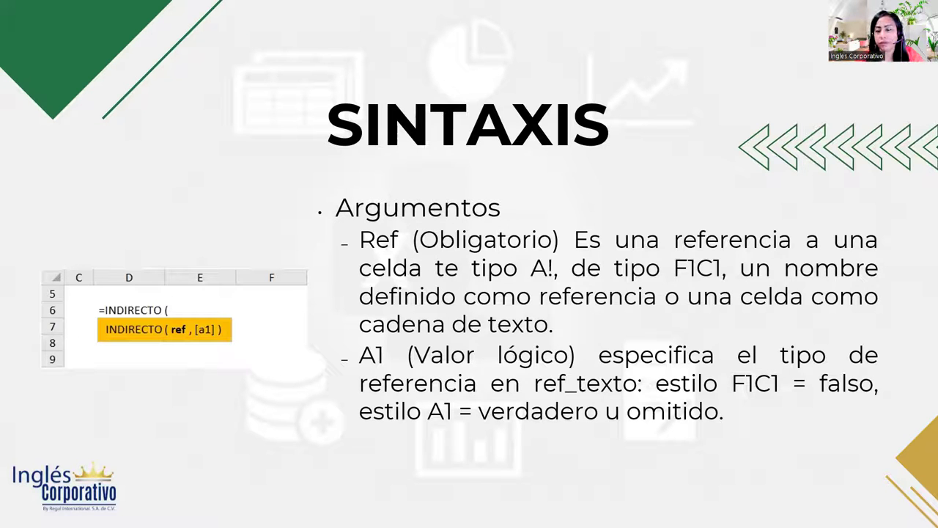
Advance the slideshow to the EJEMPLO slide showing SUMA(INDIRECTO(G24)) over the Ventas range.
key("Right")
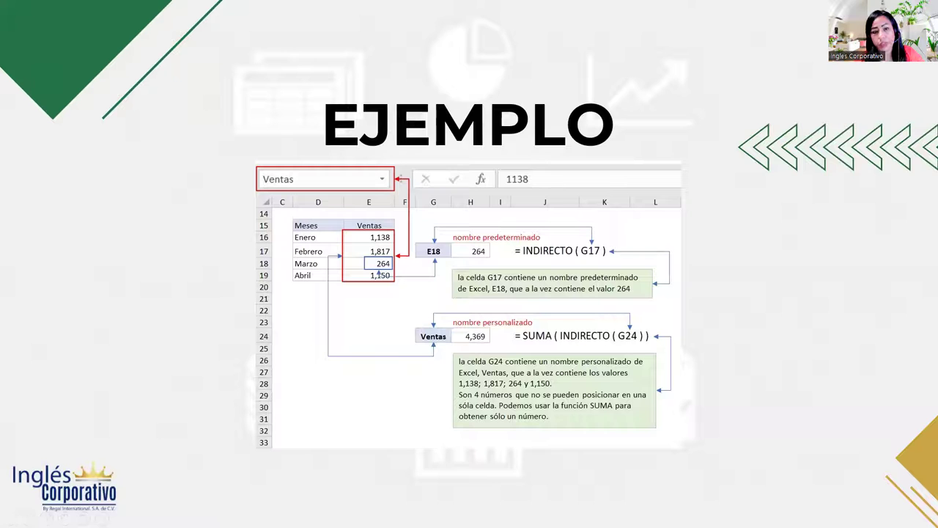
Advance to the INDIRECTO con validación de datos slide, then switch to the Práctica sesión 1 workbook.
key("Right")
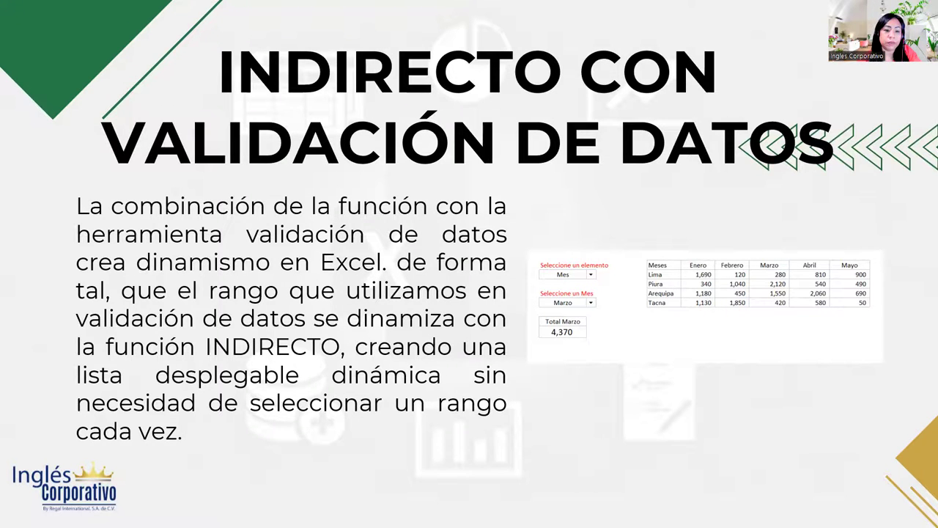
key("alt+Tab")
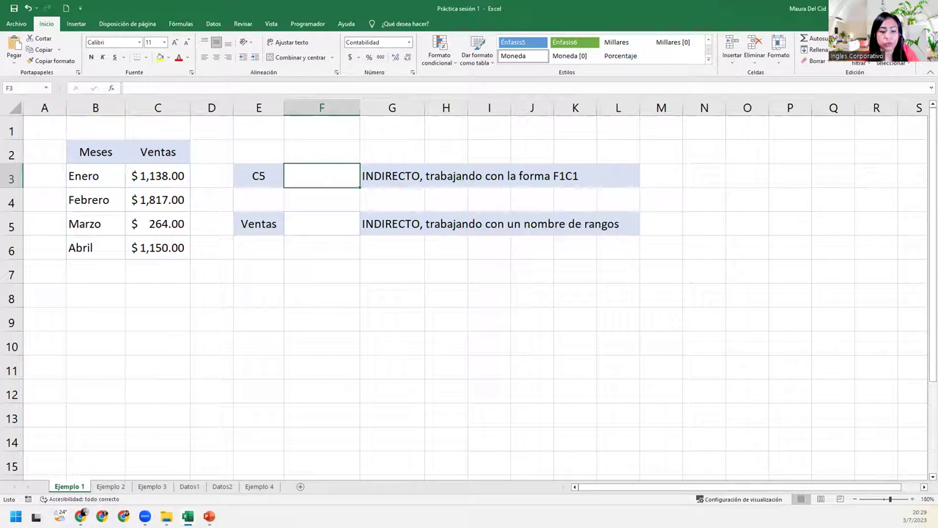
key("super")
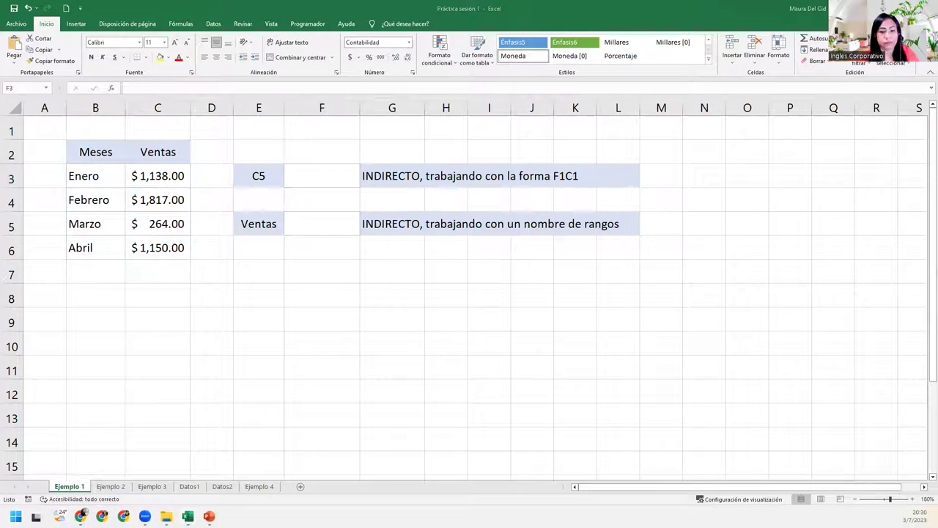
key("super")
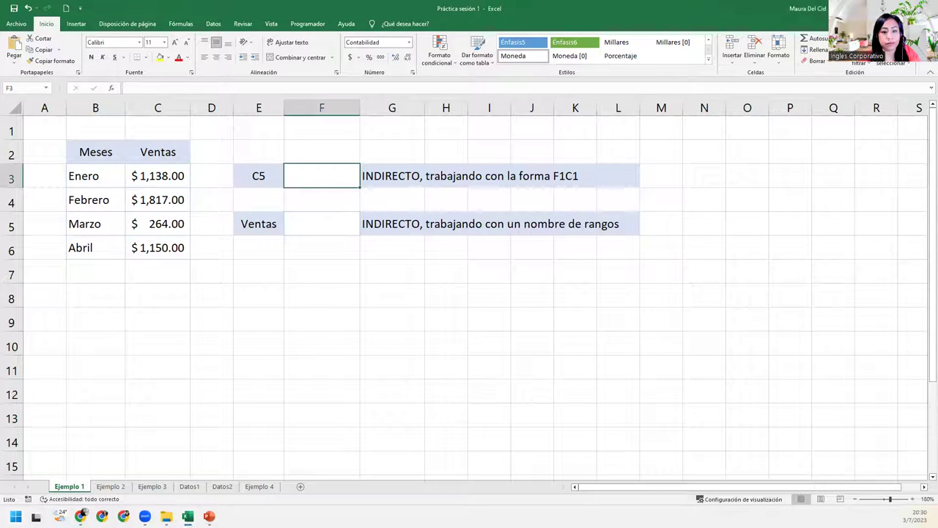
key("super")
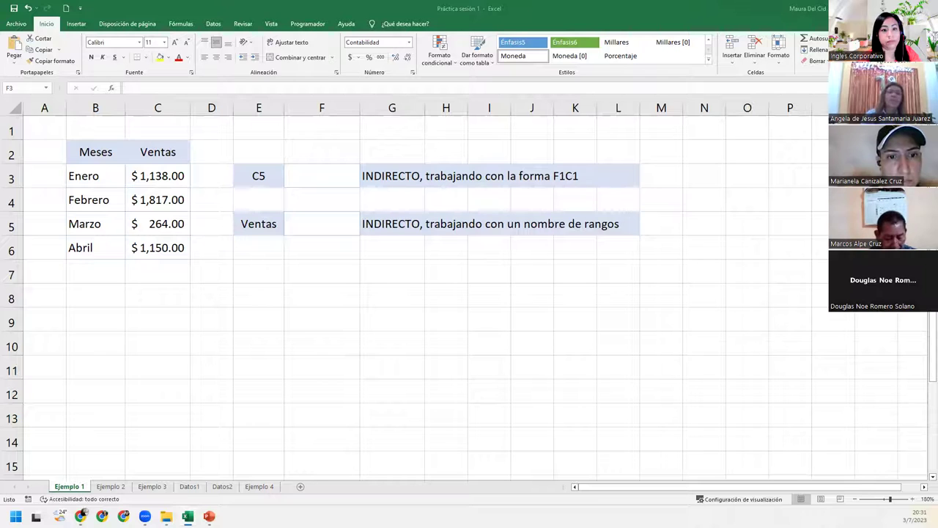
Select the empty cell F3 beside the C5 label and bring up the Fórmulas ribbon.
left_click(308, 176)
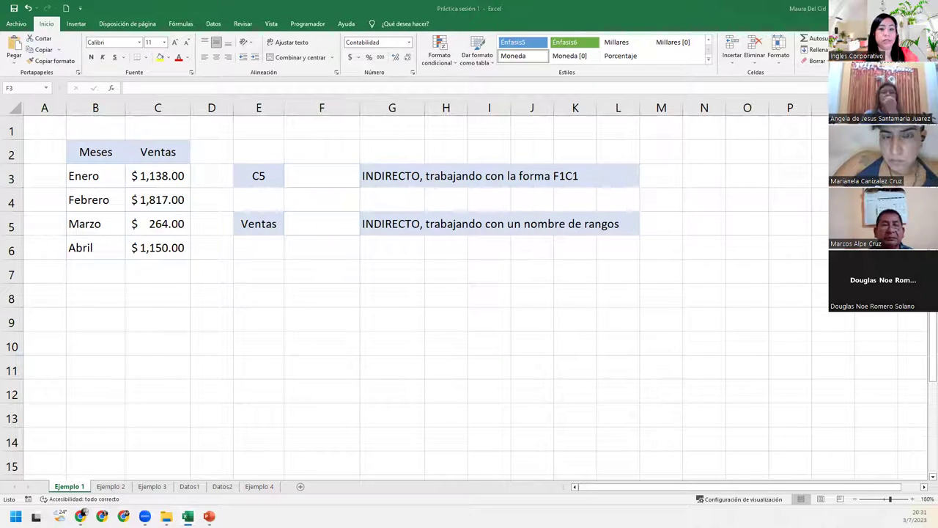
key("F2")
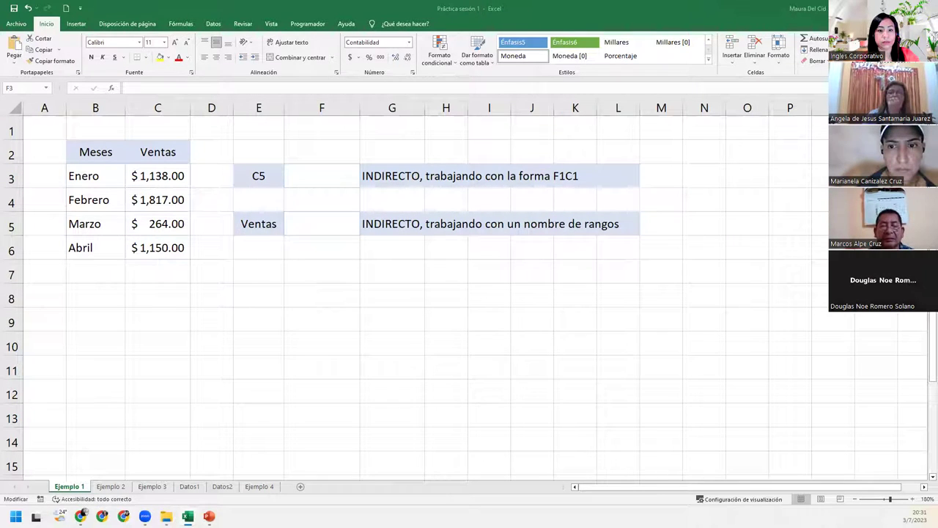
key("Escape")
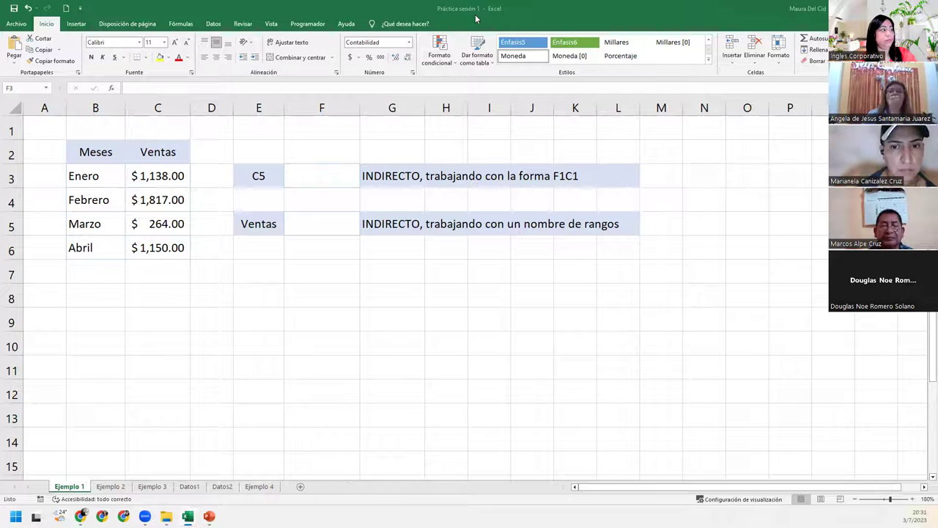
left_click(320, 177)
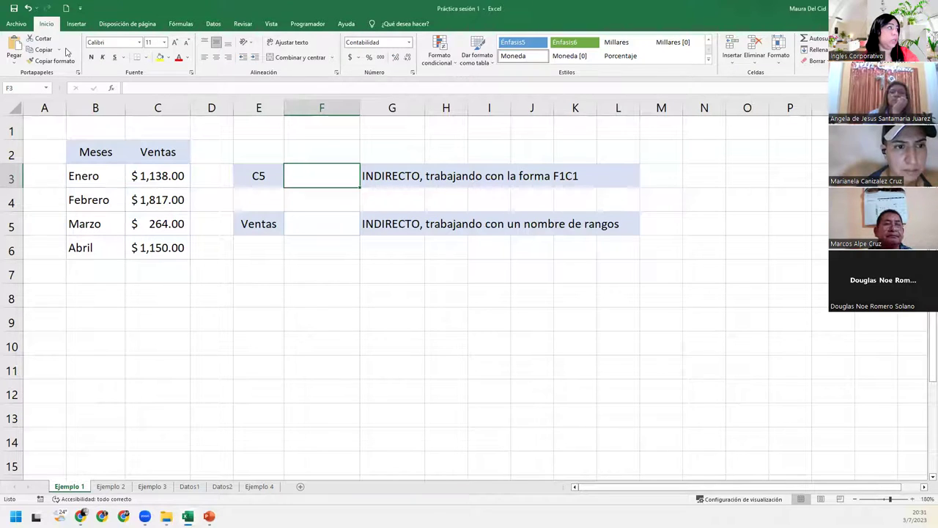
left_click(184, 23)
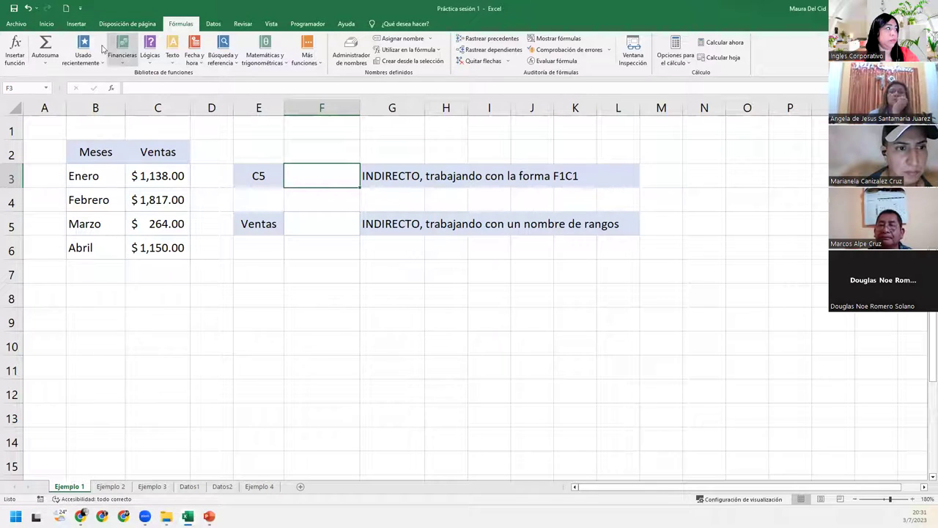
In Insertar función, search all categories for 'indirecto' and select INDIRECTO.
left_click(7, 57)
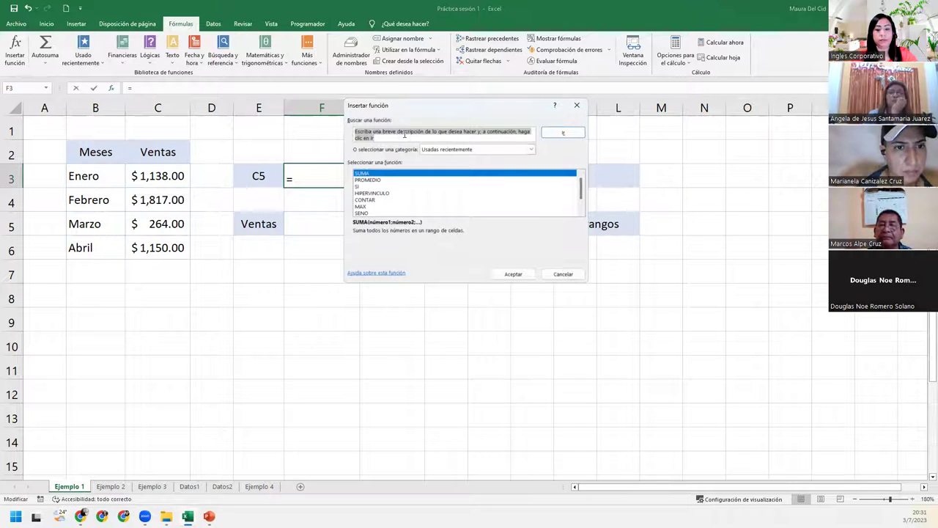
type("indirecto")
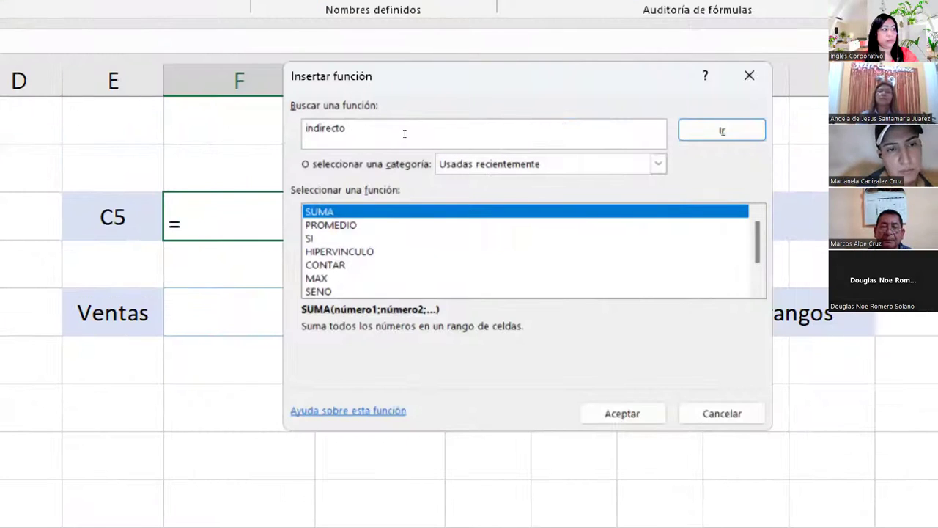
left_click(495, 157)
key("Down")
key("Return")
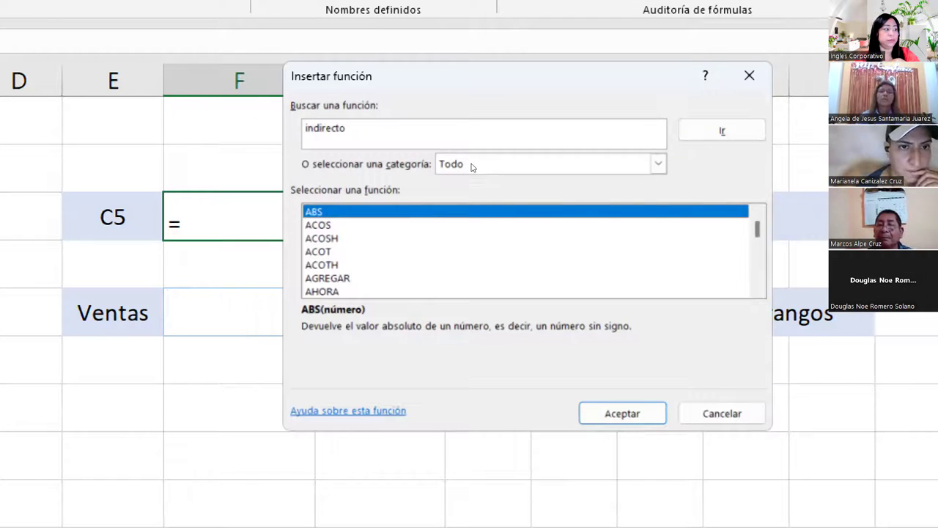
left_click(591, 135)
key("Return")
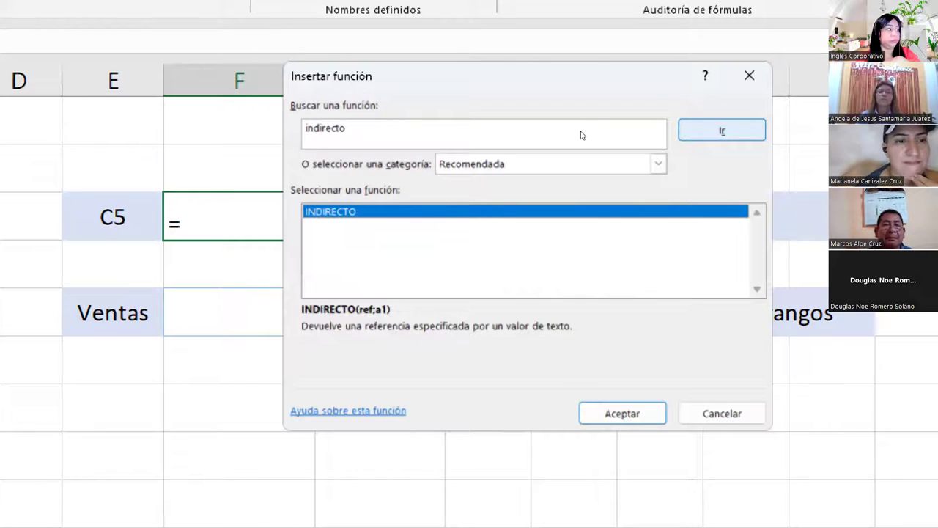
left_click(339, 247)
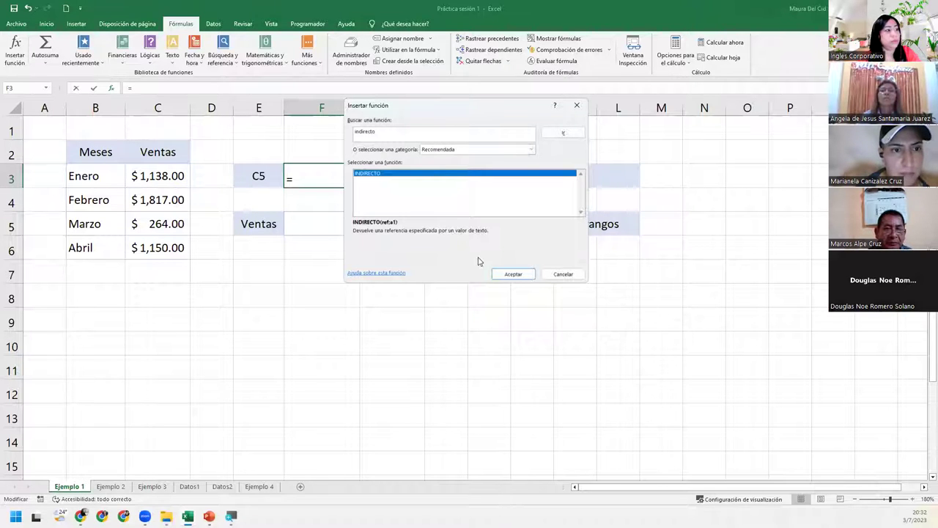
Set INDIRECTO's Ref argument to E3, previewing "C5", for the formula in F3.
left_click(515, 276)
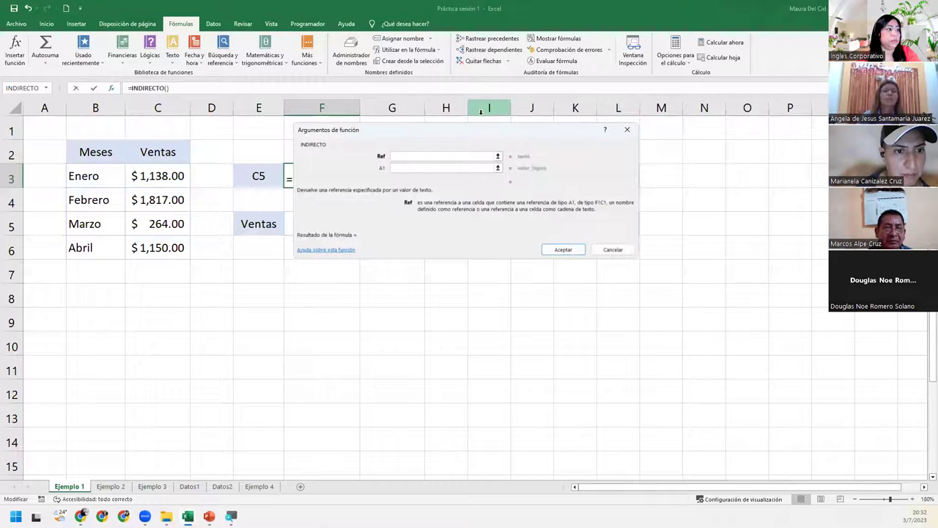
left_click_drag(483, 138, 506, 256)
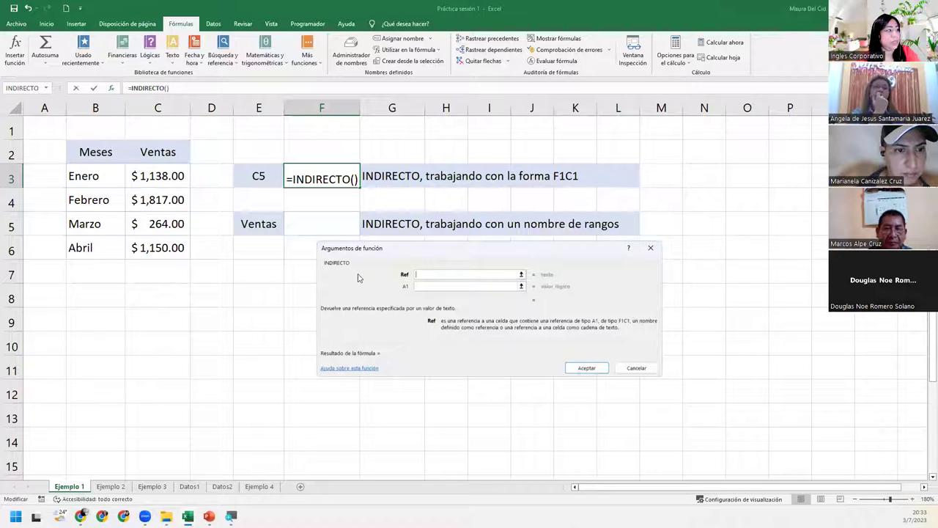
left_click(262, 177)
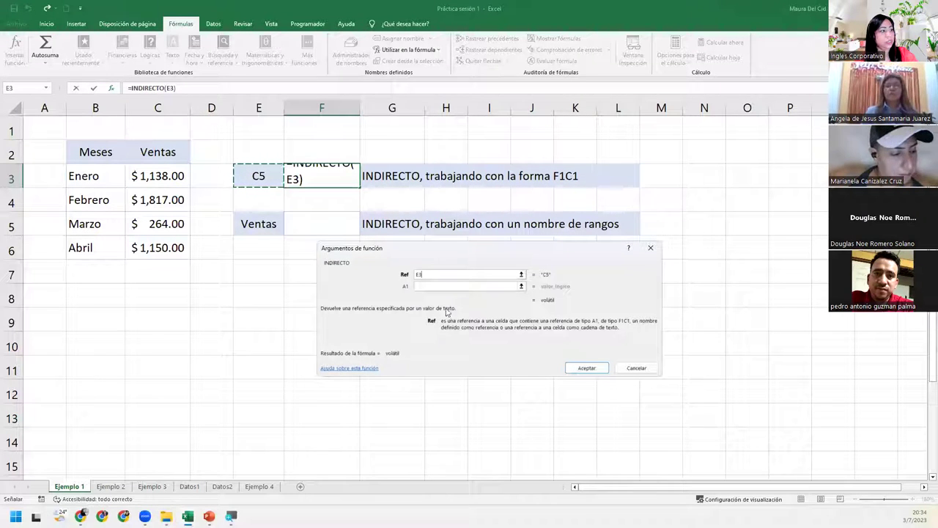
left_click(450, 286)
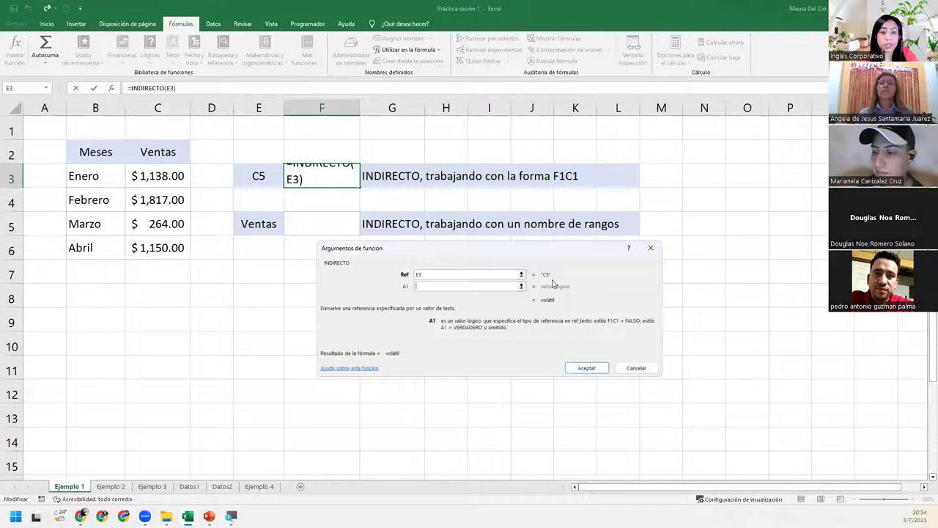
Leave the optional A1 argument blank and confirm =INDIRECTO(E3) in F3, returning $ 264.00.
left_click(421, 288)
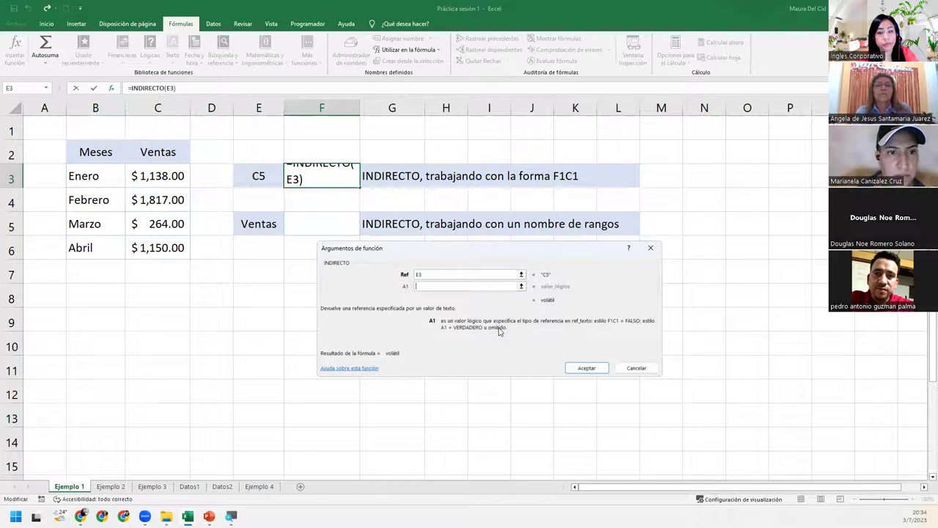
left_click(431, 287)
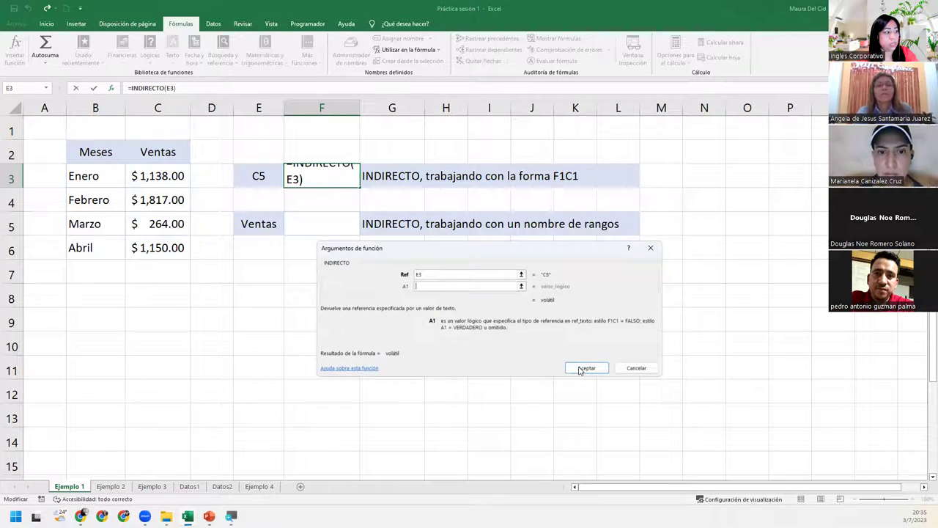
left_click(577, 367)
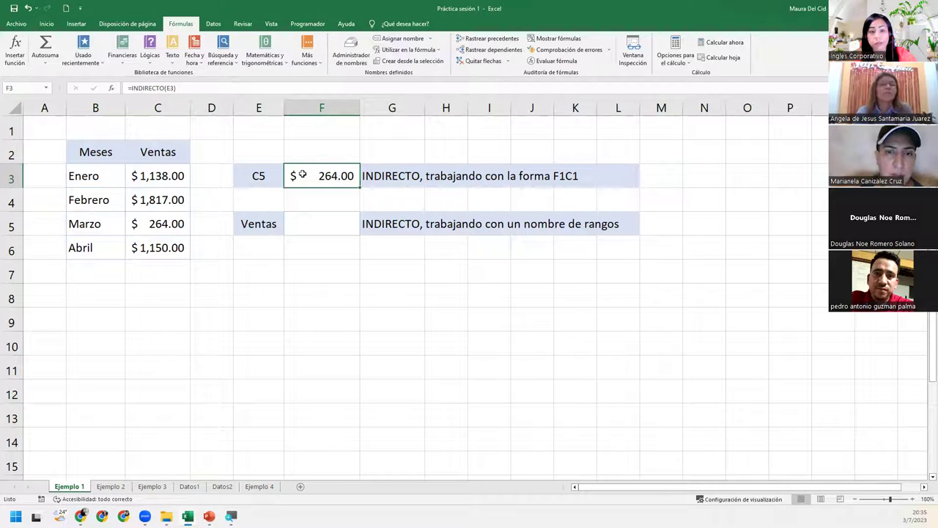
Change E3 to B6 and check that F3's =INDIRECTO(E3) now returns Abril.
left_click(258, 176)
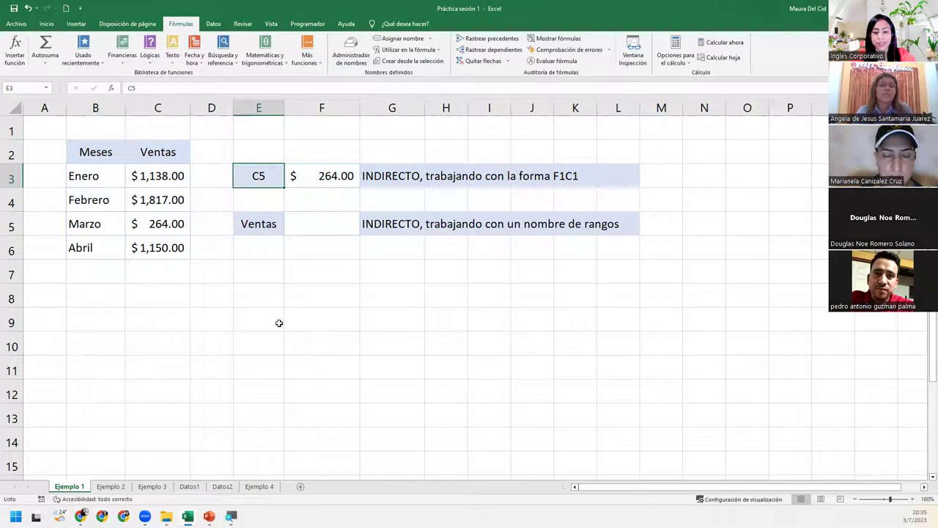
type("B6")
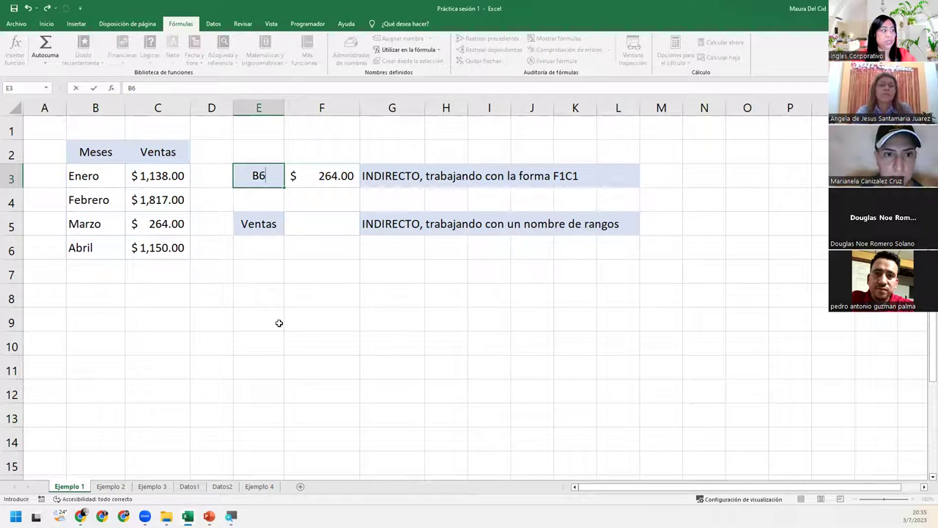
key("Return")
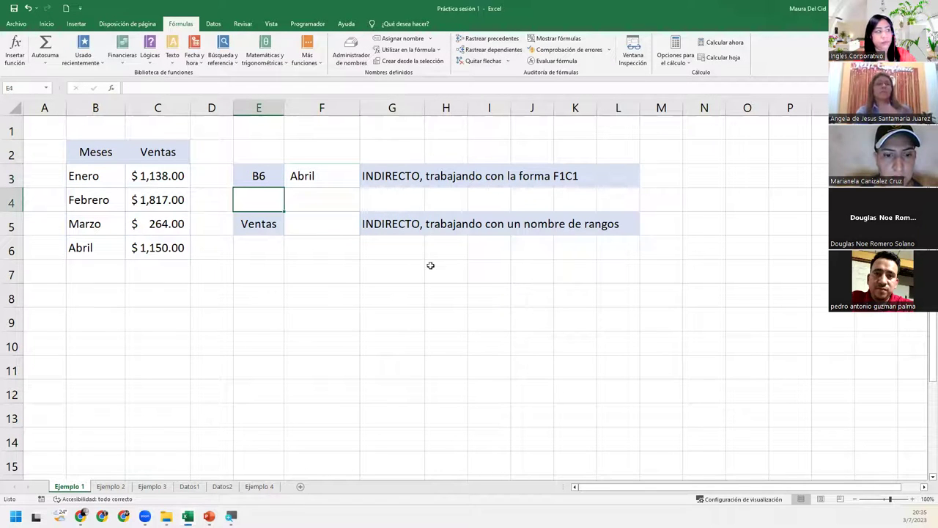
left_click(321, 178)
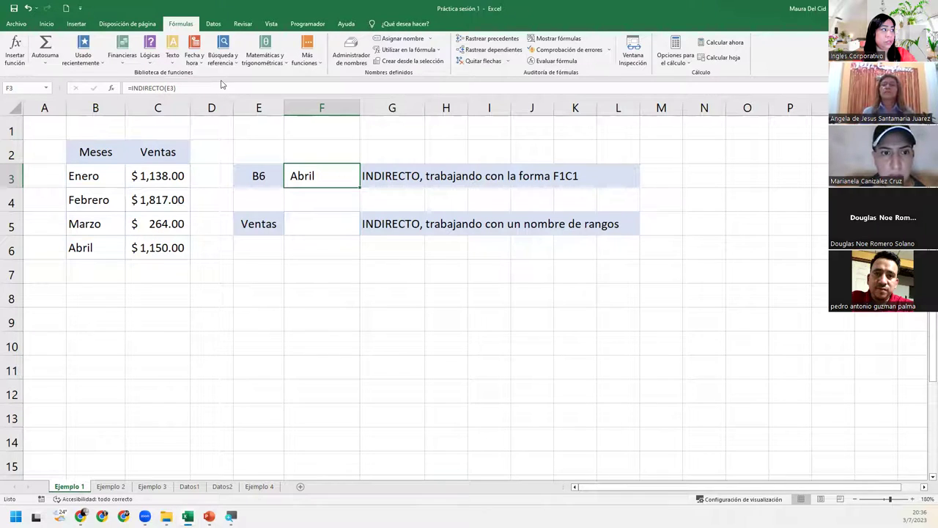
Try references C5, C3 and C6 in E3 to watch F3's INDIRECTO result change.
left_click(266, 179)
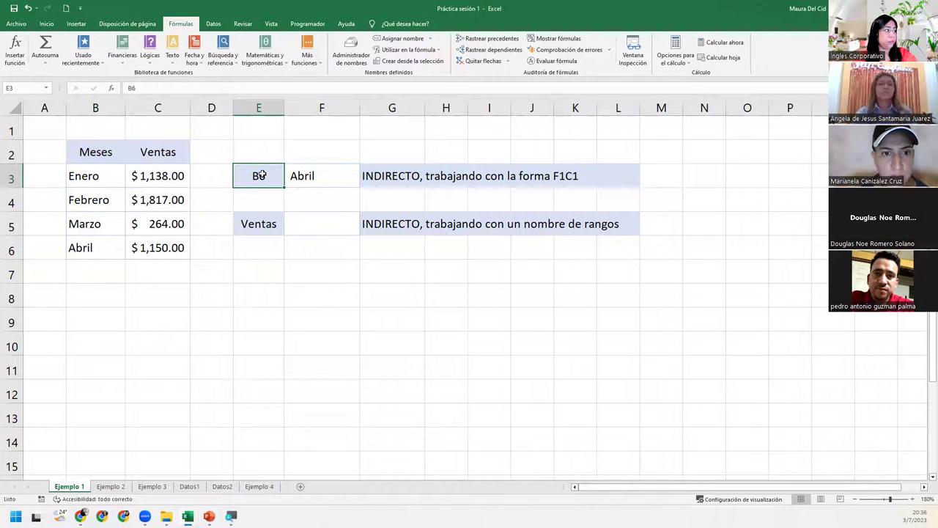
type("C5")
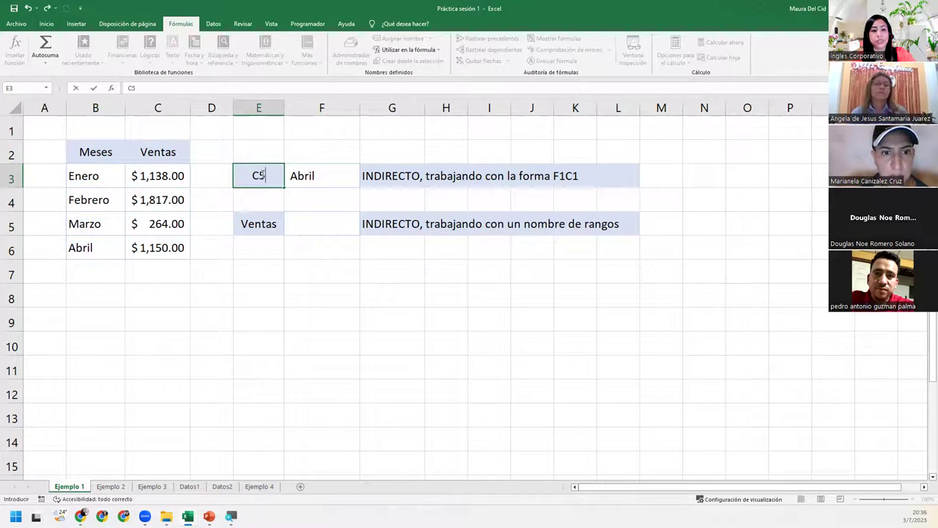
key("Return")
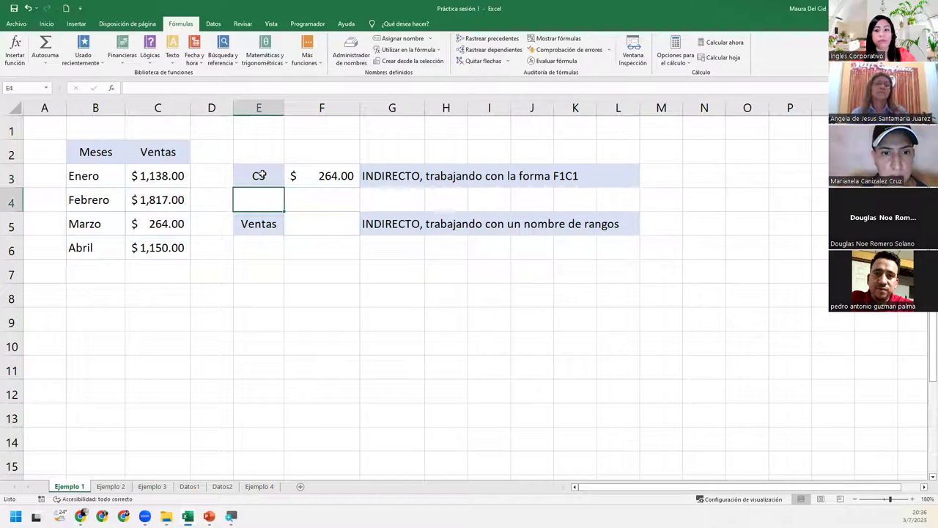
left_click(259, 177)
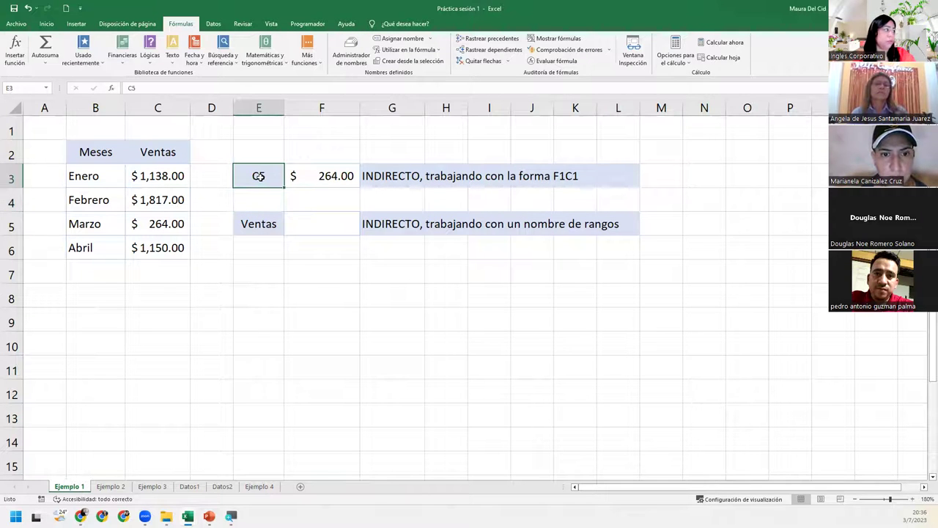
type("C3")
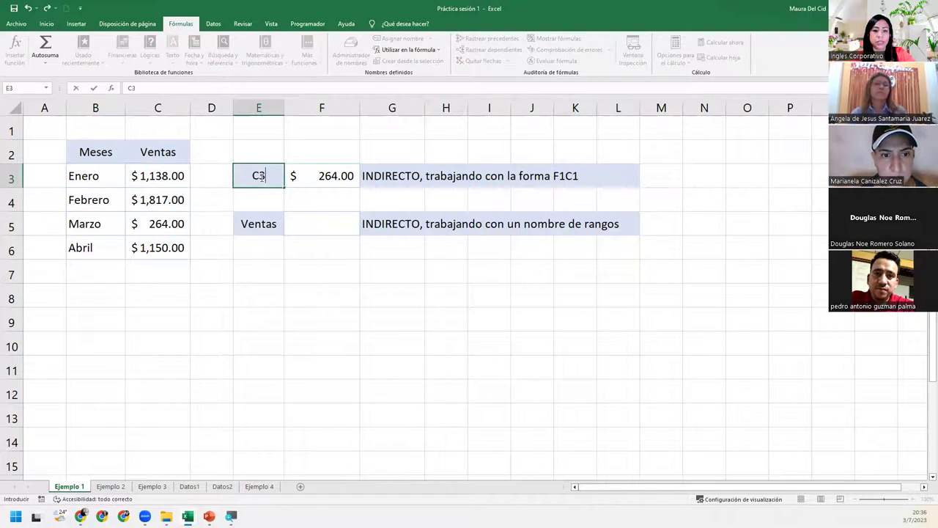
key("Return")
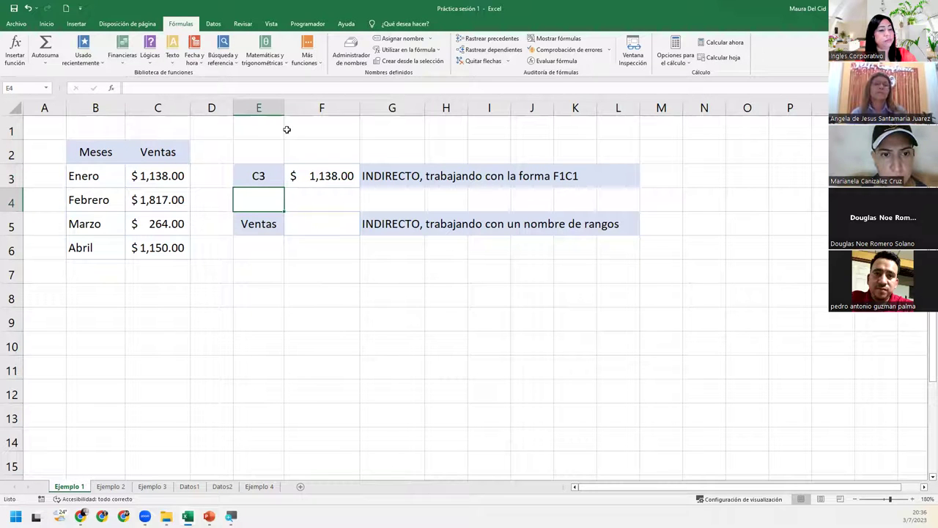
left_click(272, 172)
type("C6")
key("Return")
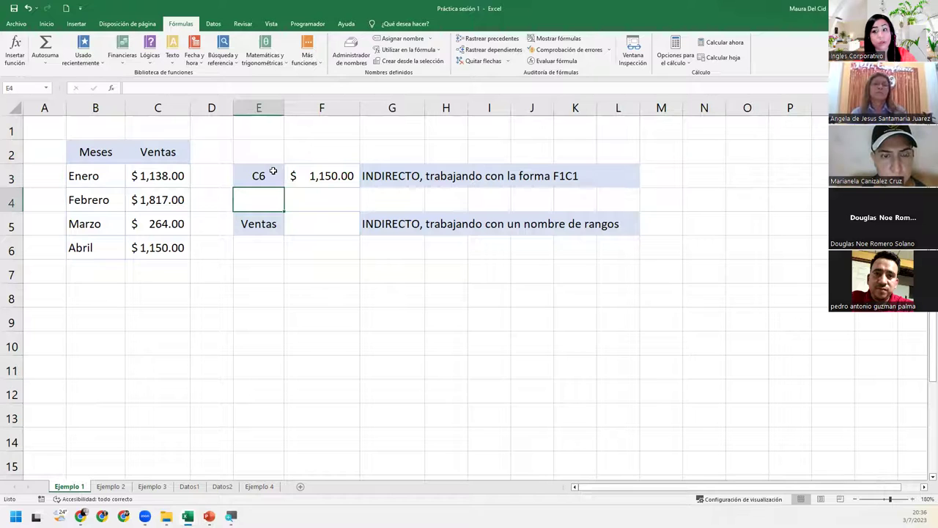
Test invalid entries d and 6 in E3, then settle on C4 for $ 1,817.00.
left_click(260, 168)
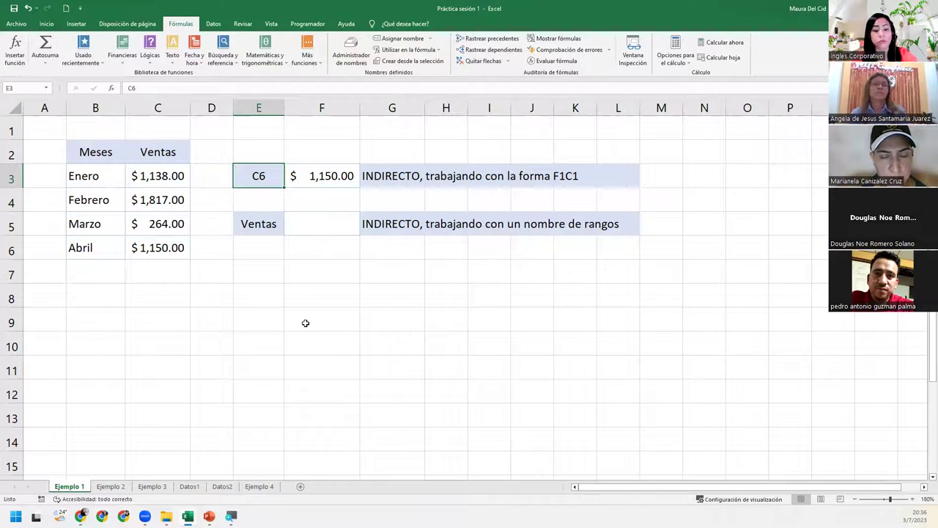
type("d")
key("Return")
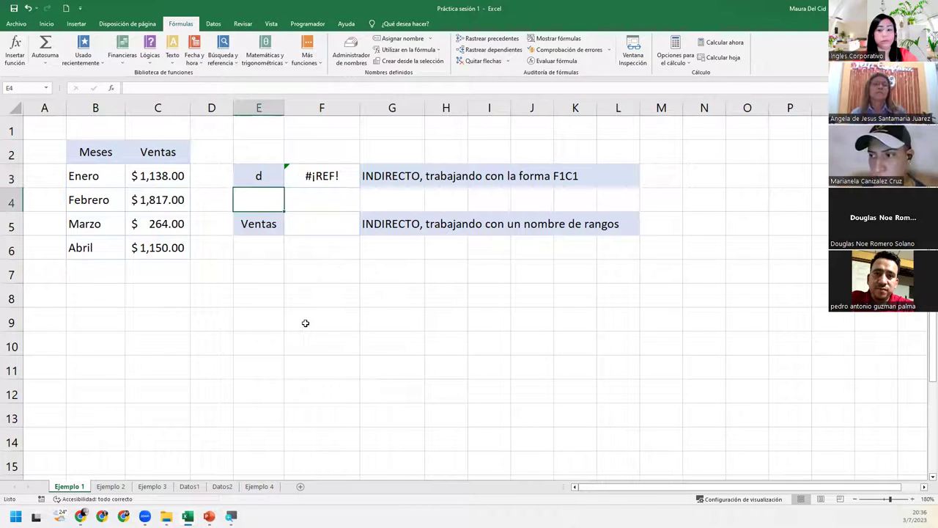
key("Up")
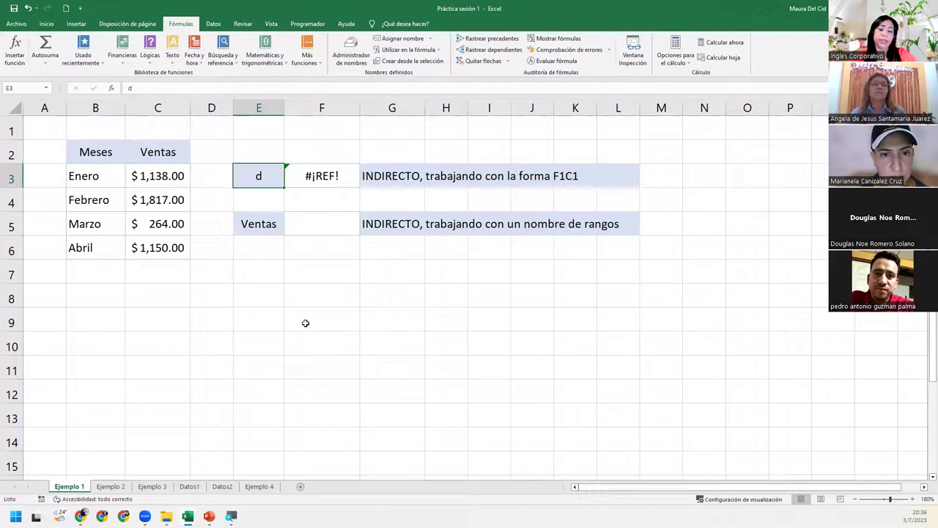
type("6")
key("Return")
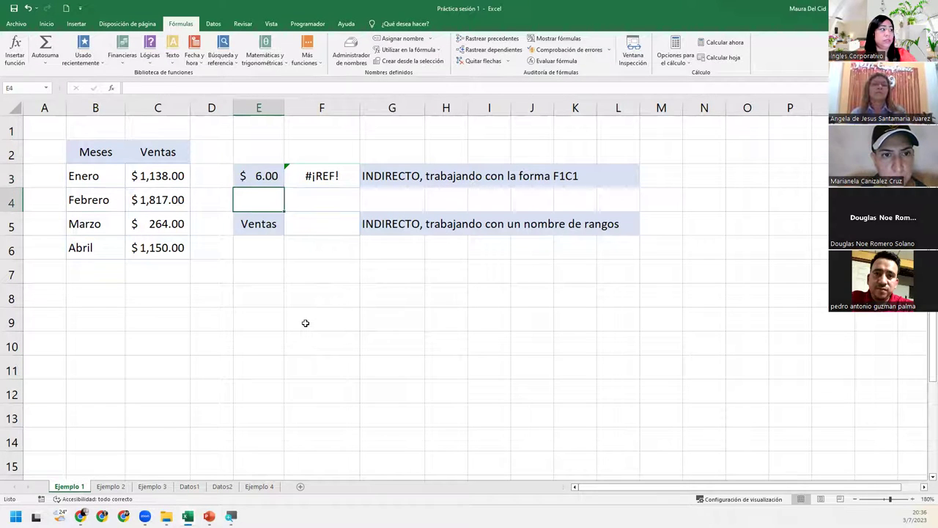
key("Up")
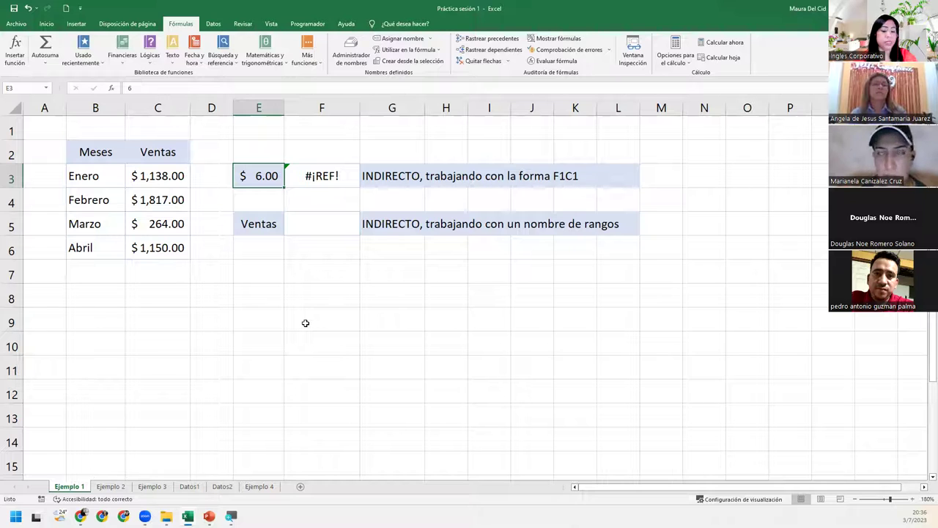
type("C4")
key("Return")
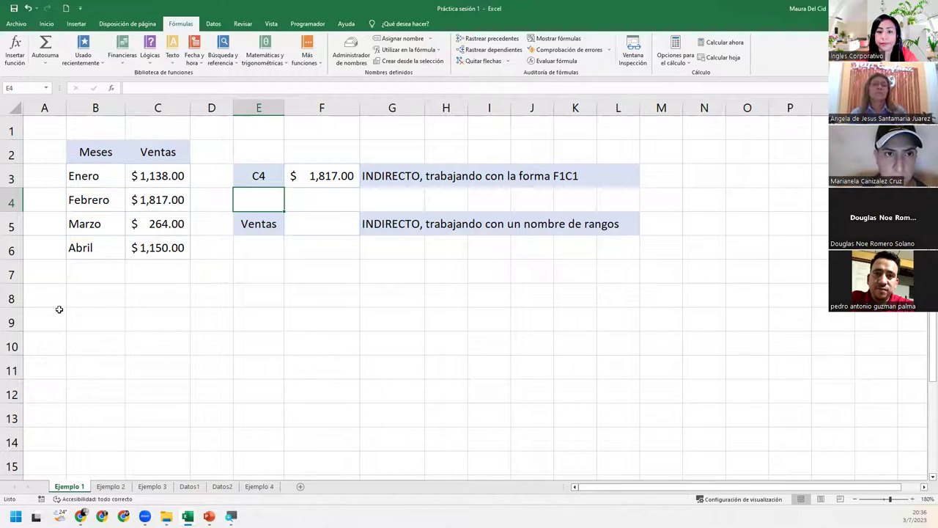
left_click(310, 176)
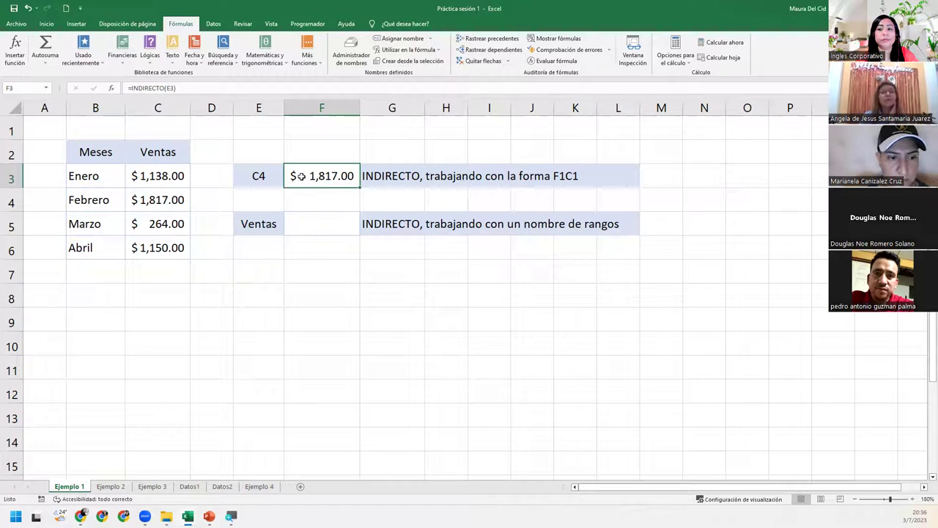
left_click(323, 231)
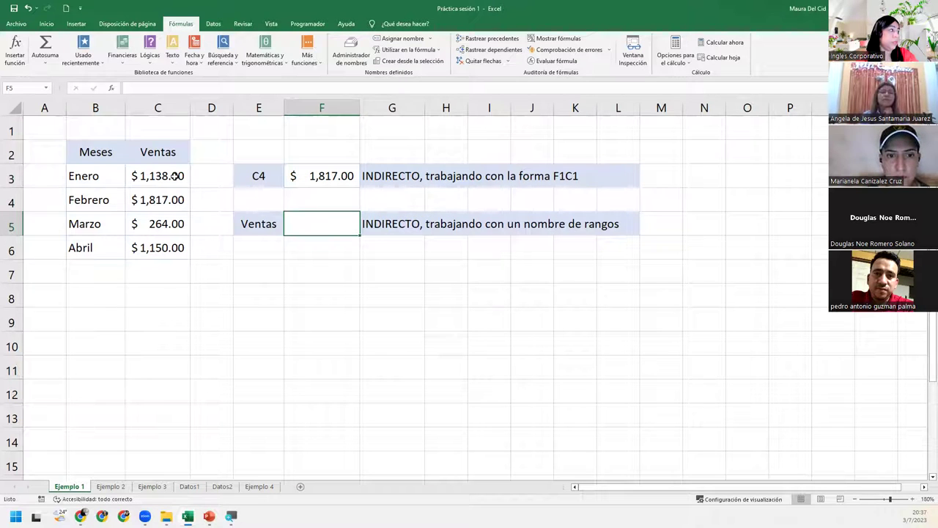
left_click_drag(173, 178, 179, 248)
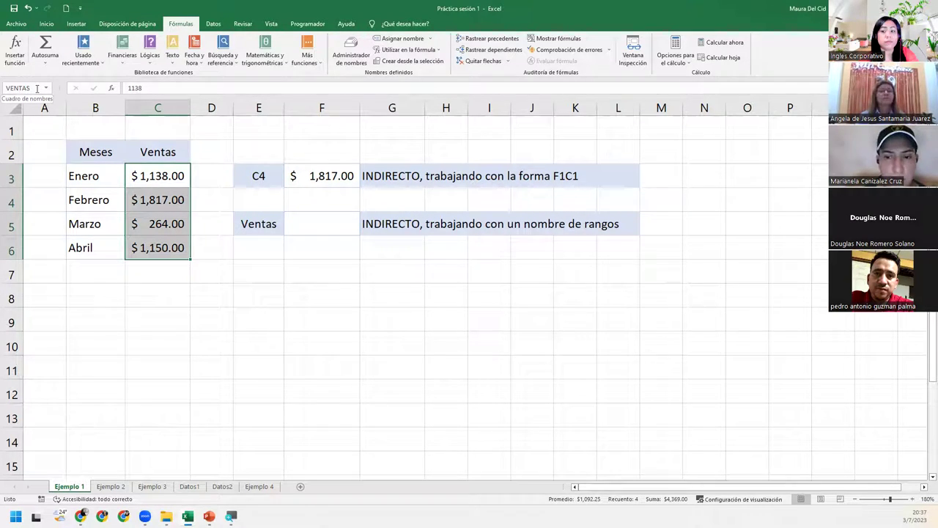
left_click(320, 215)
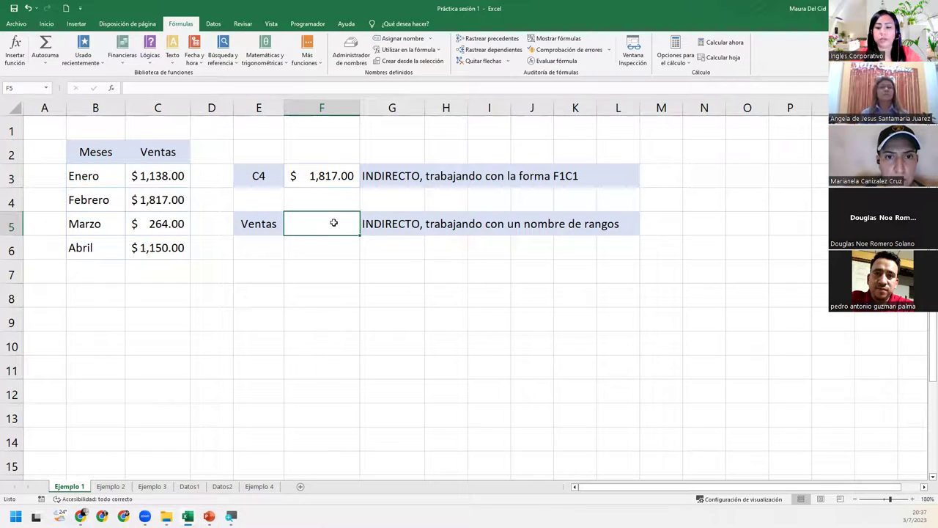
type("=indic")
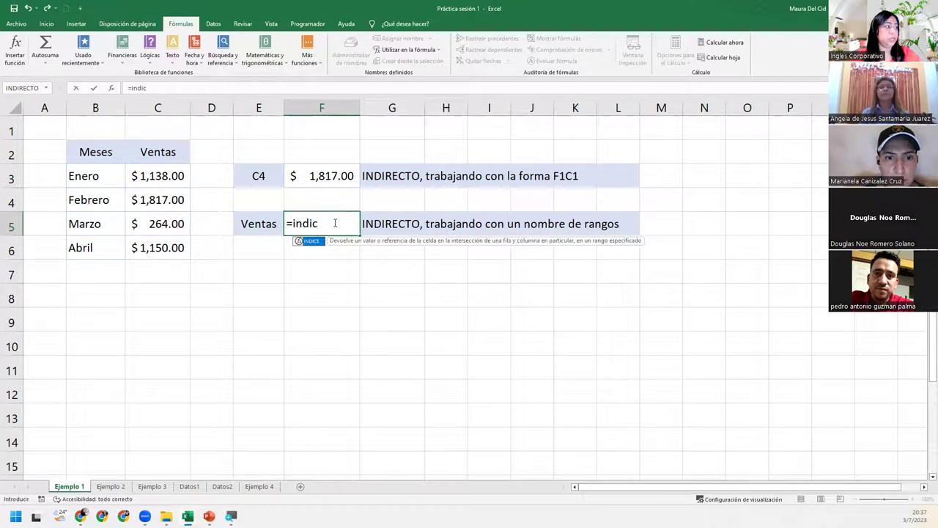
key("BackSpace")
key("Down")
key("Tab")
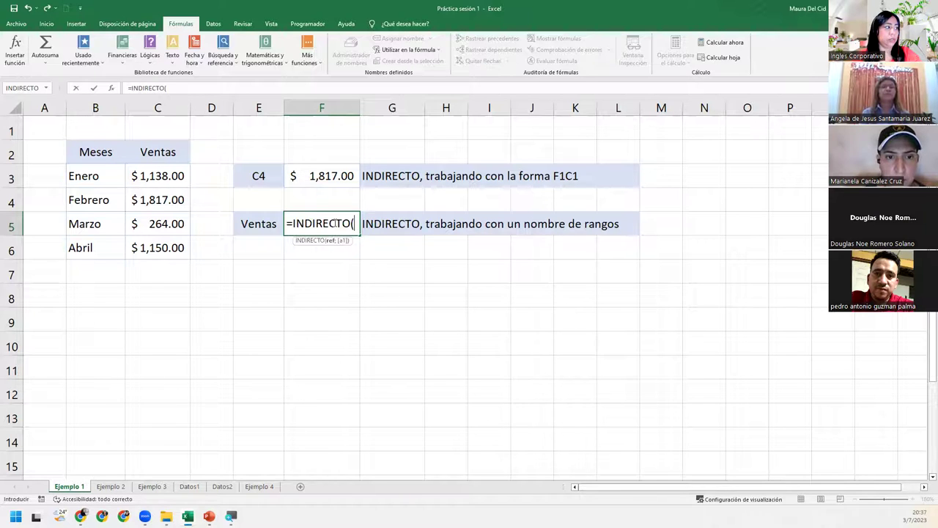
type("ventas")
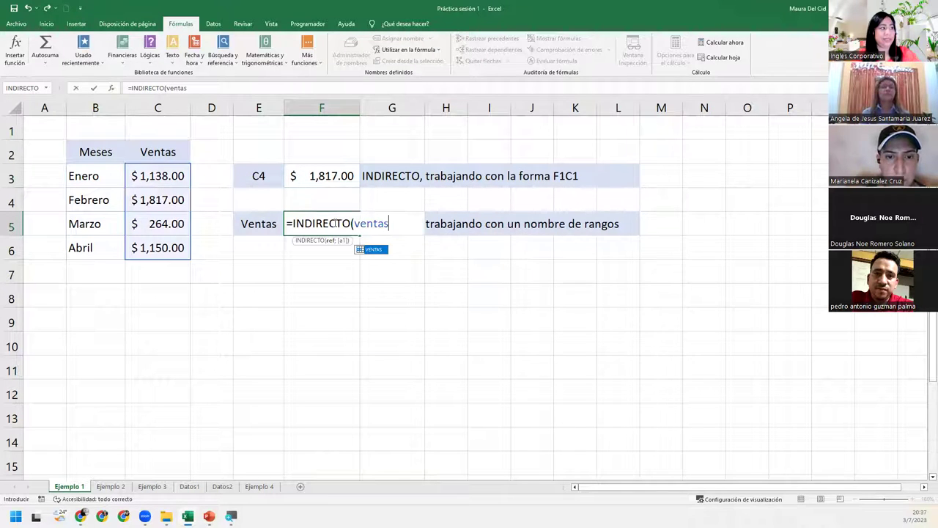
type(")")
key("Return")
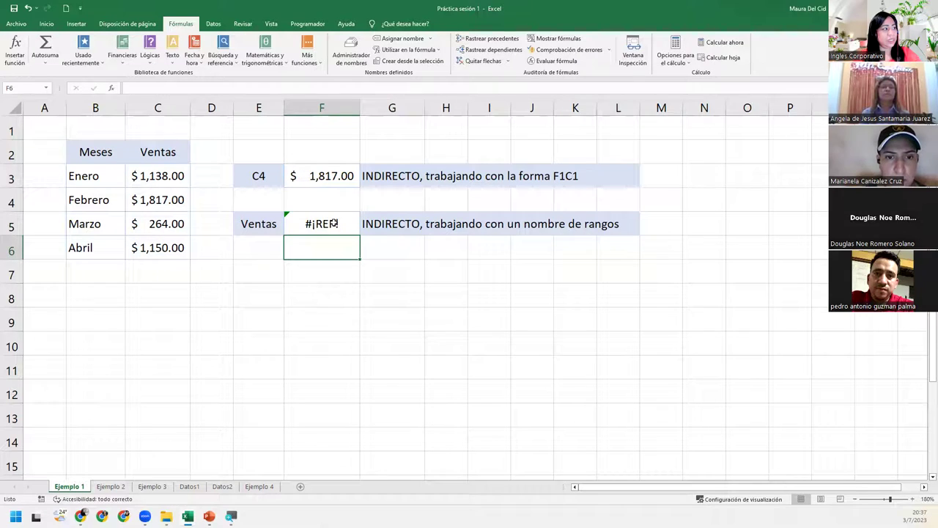
left_click(334, 223)
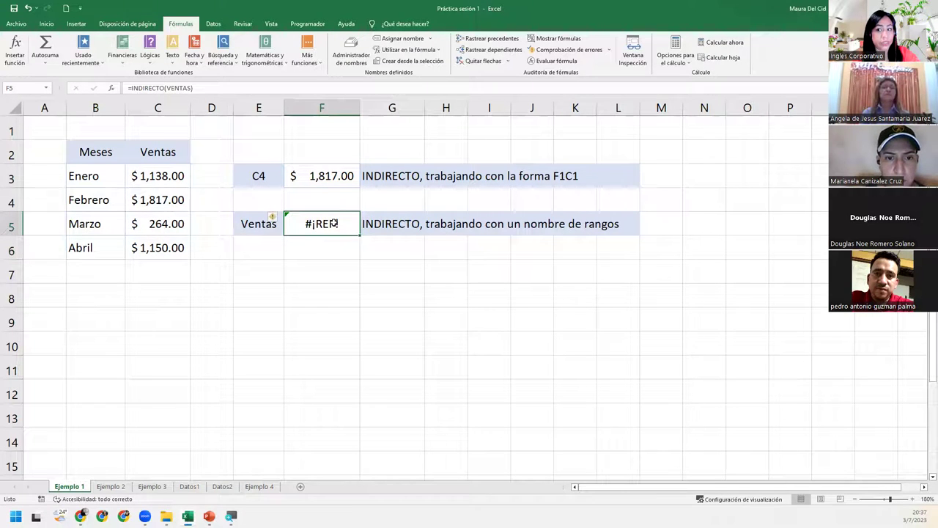
left_click(143, 170)
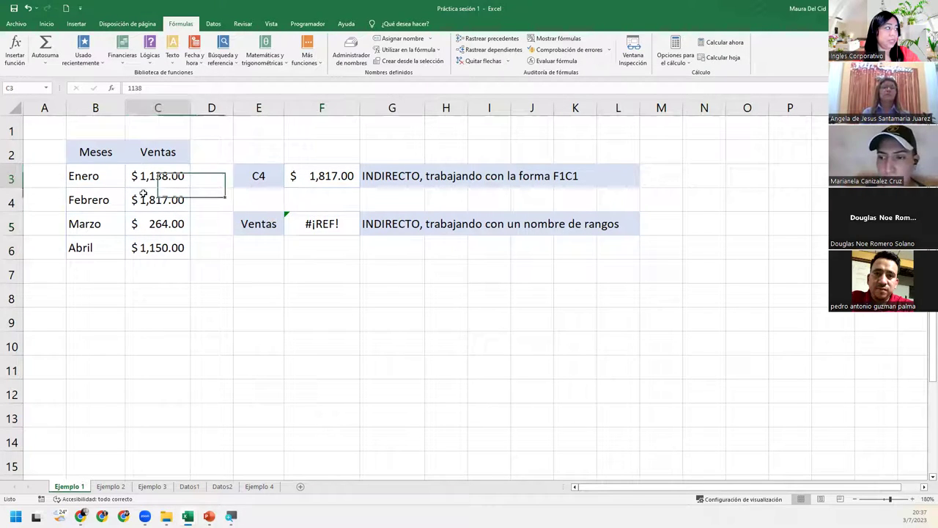
left_click_drag(143, 194, 147, 245)
left_click(314, 224)
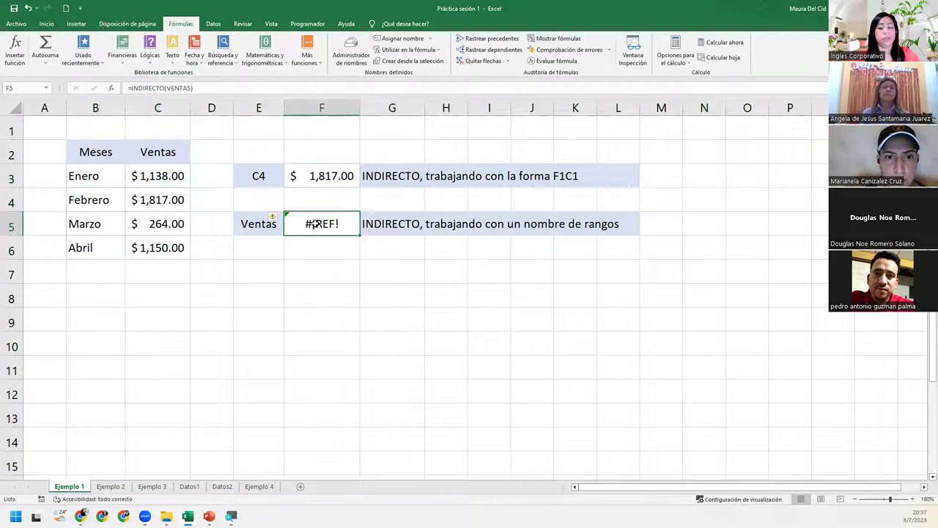
key("Delete")
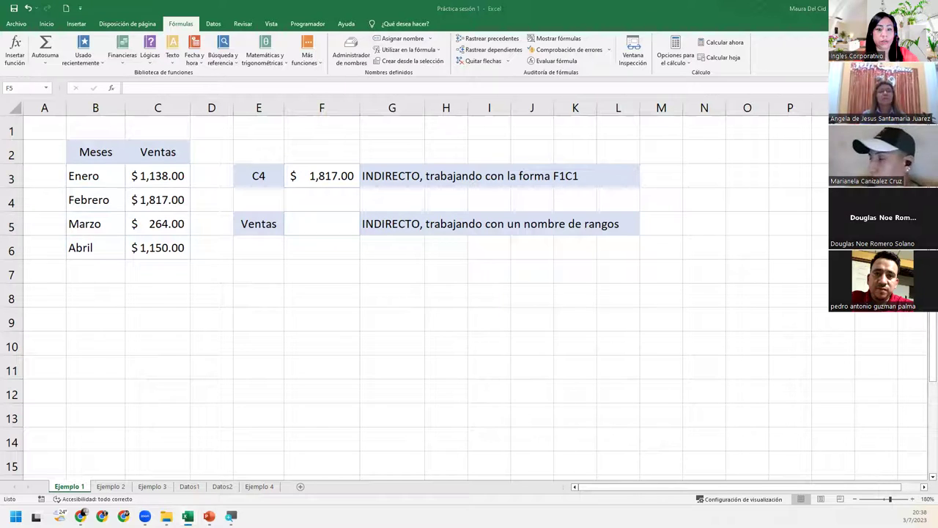
Write =SUMA(INDIRECTO(E5)) in F5, using the Ventas label in E5 as the reference.
left_click(293, 228)
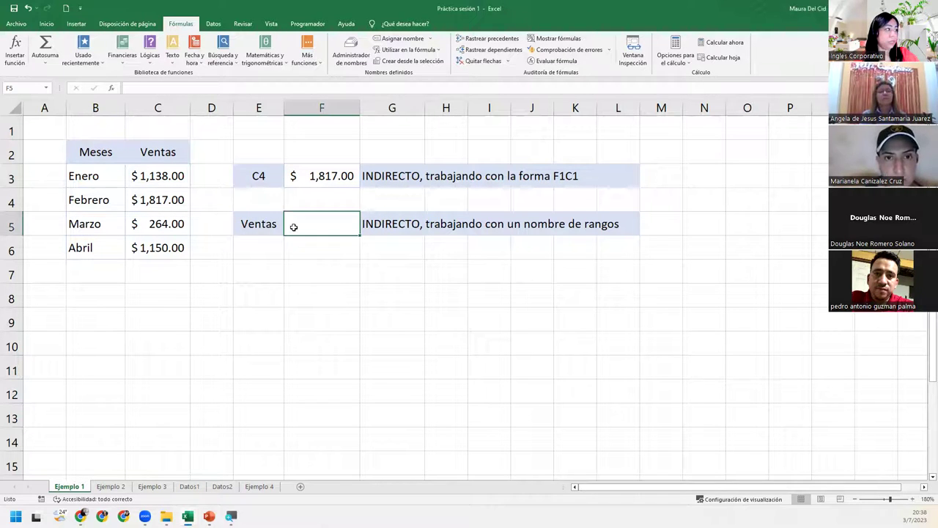
type("=suma")
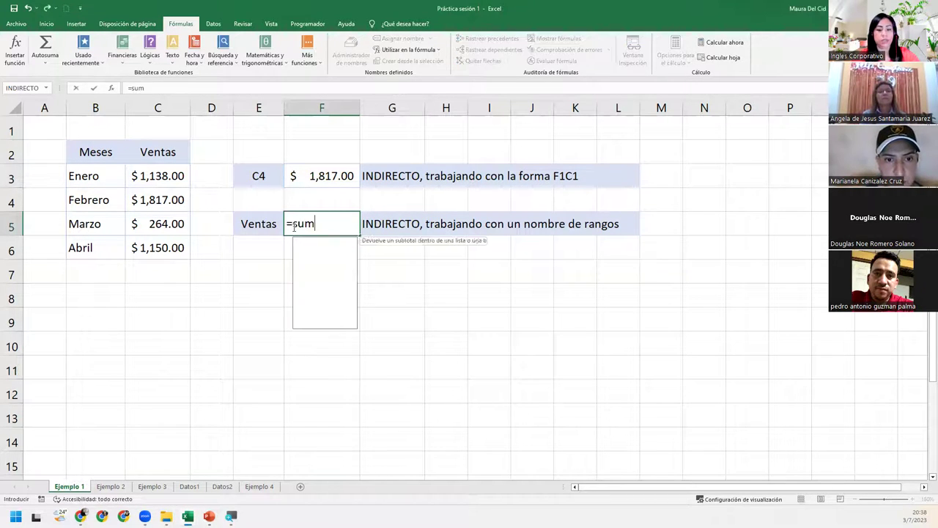
key("Tab")
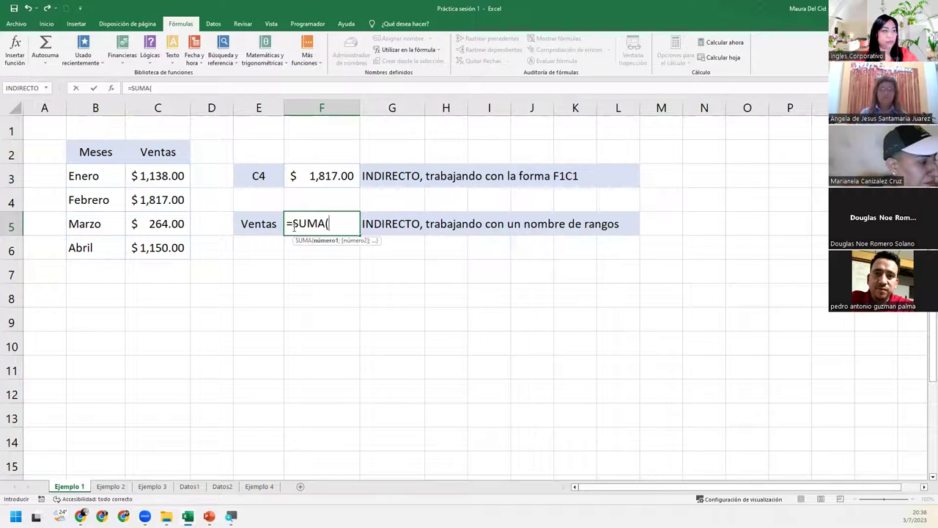
type("indi")
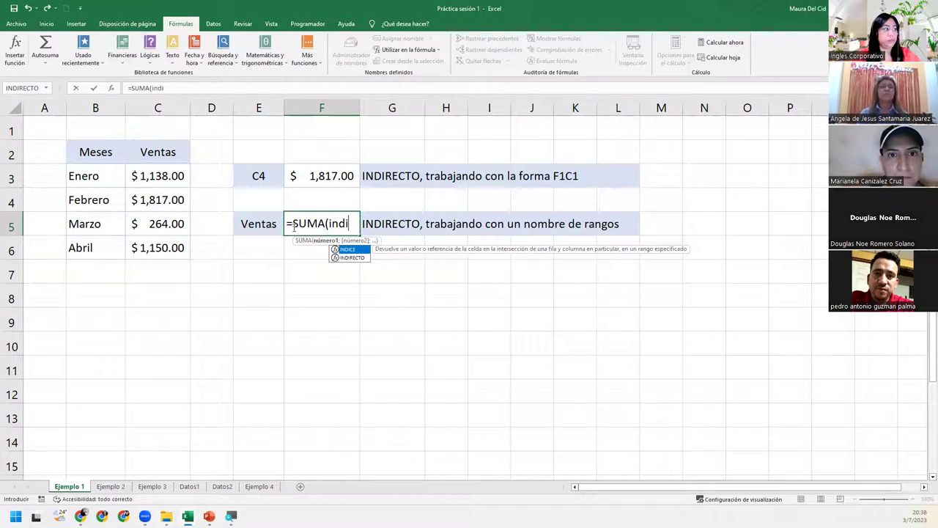
key("Tab")
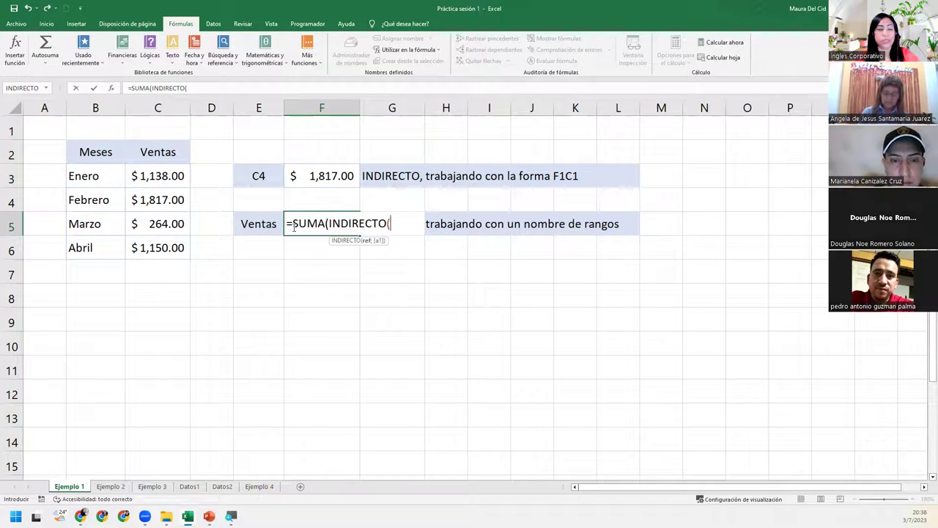
left_click(270, 227)
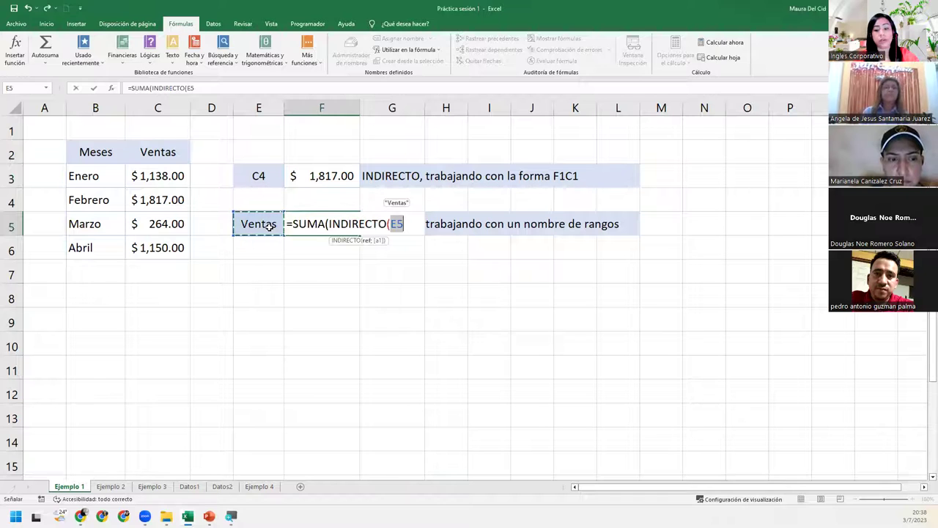
type(")")
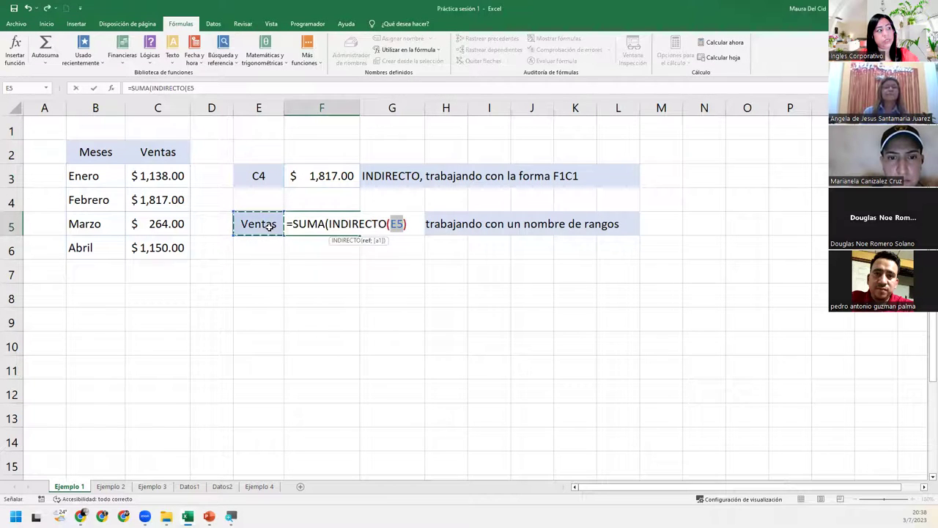
type(")")
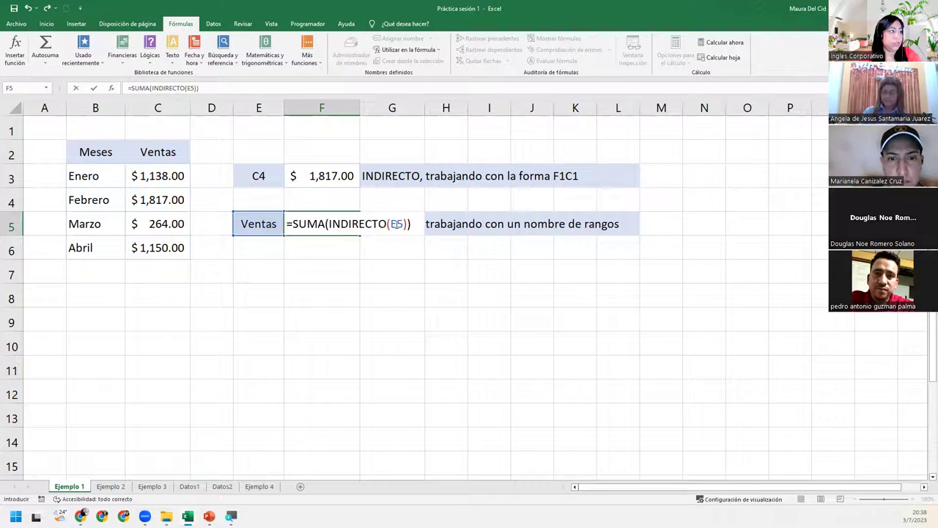
Review the E5 and SUMA arguments, then commit the formula to get $ 4,369.00.
left_click(396, 224)
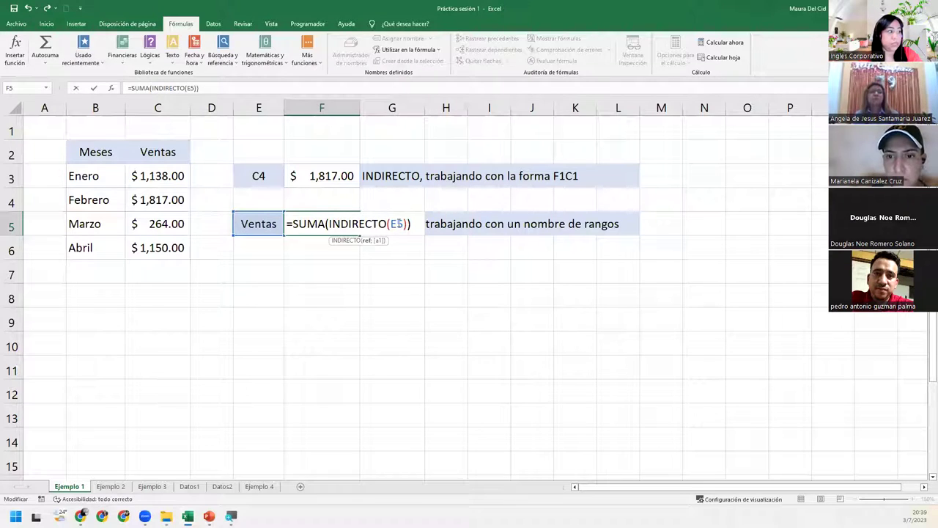
left_click(414, 223)
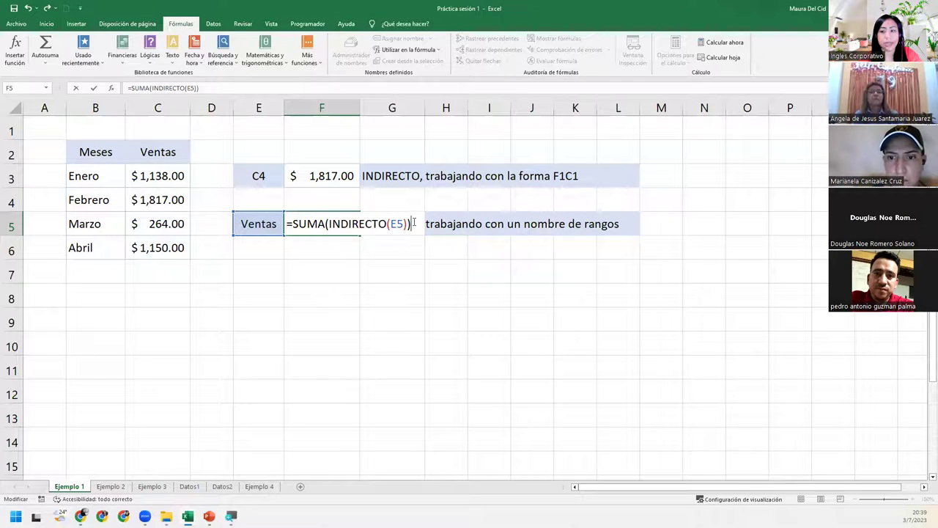
double_click(397, 224)
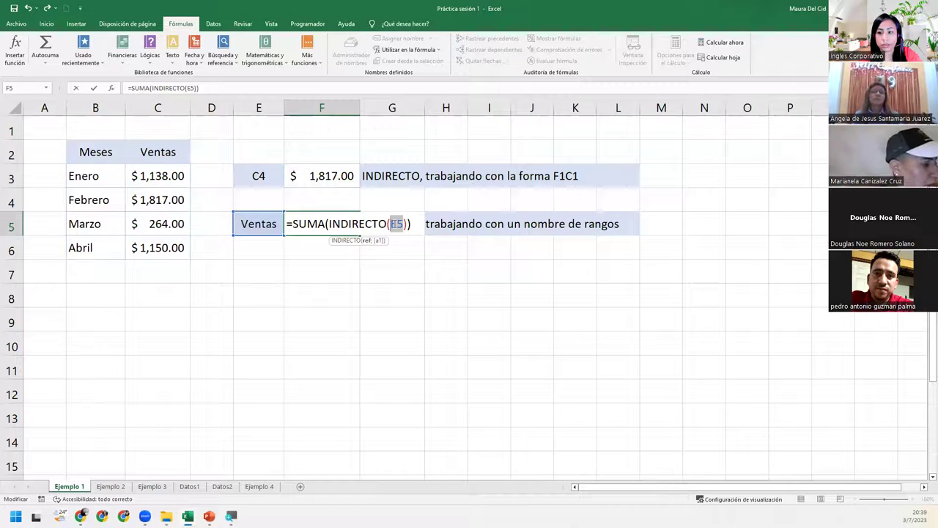
left_click(365, 223)
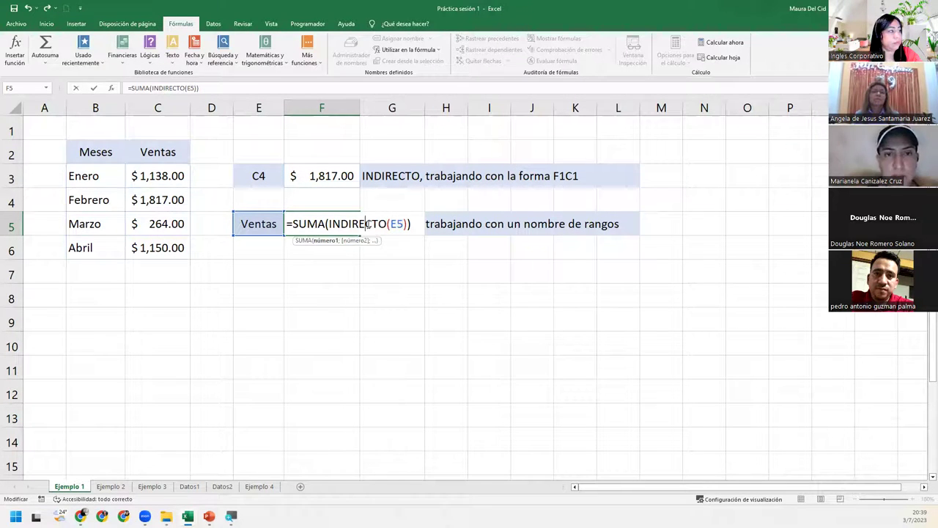
left_click(404, 224)
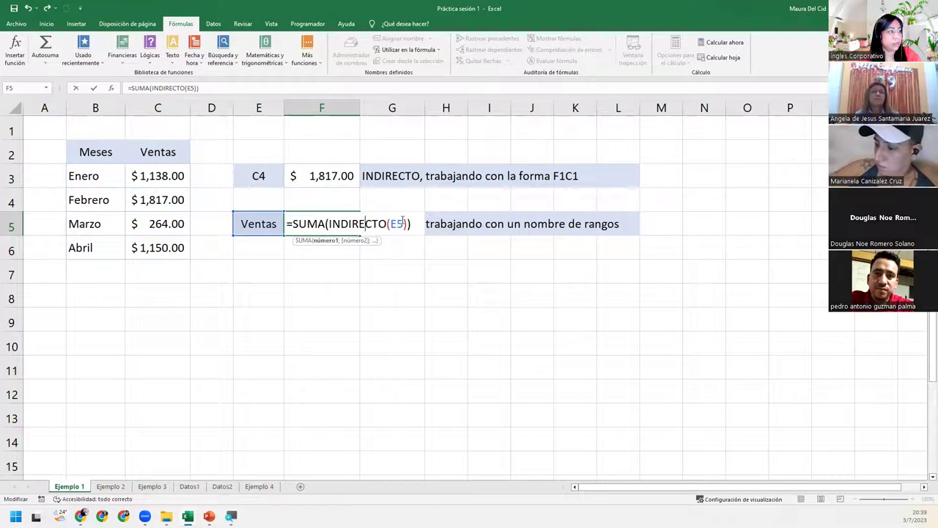
left_click(413, 222)
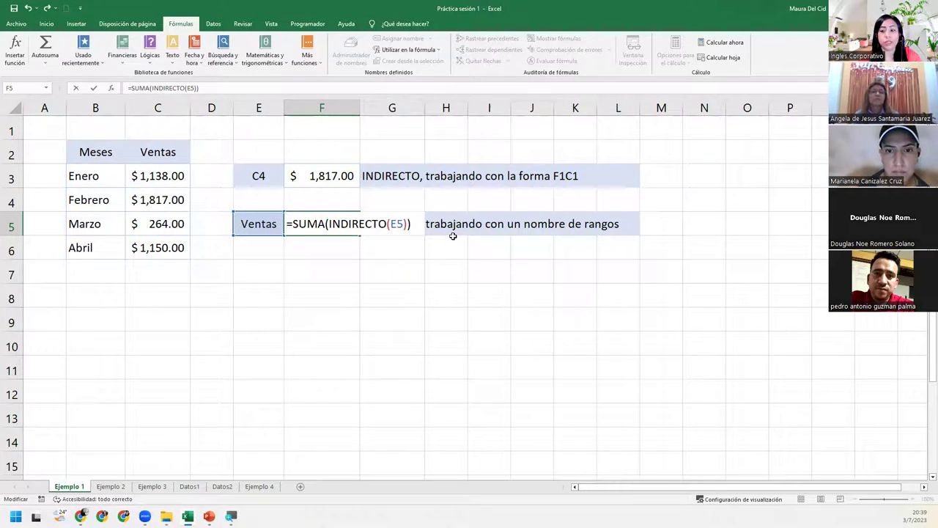
key("Return")
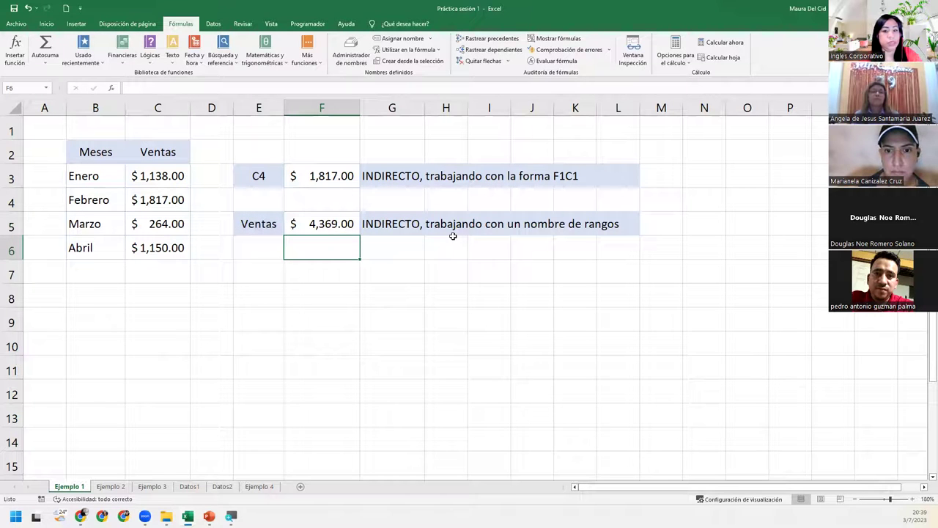
left_click(321, 228)
left_click_drag(168, 176, 161, 249)
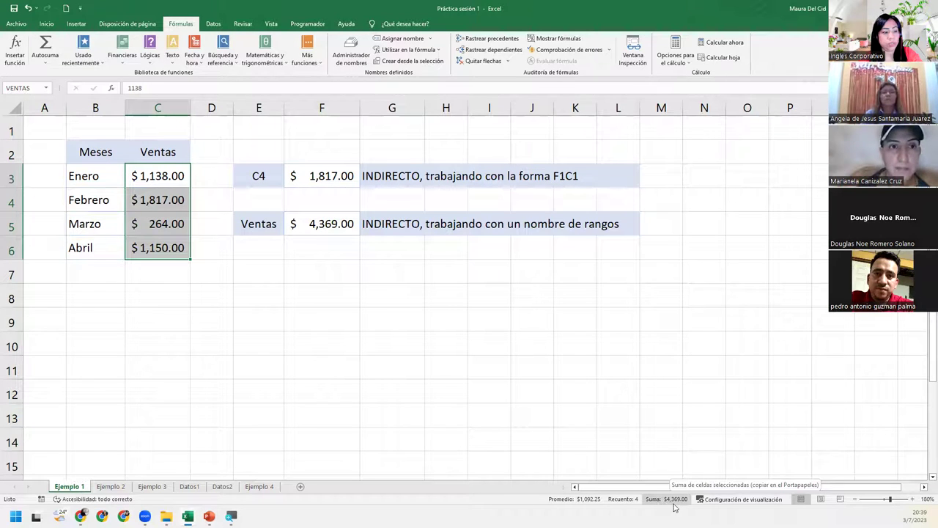
mouse_move(177, 251)
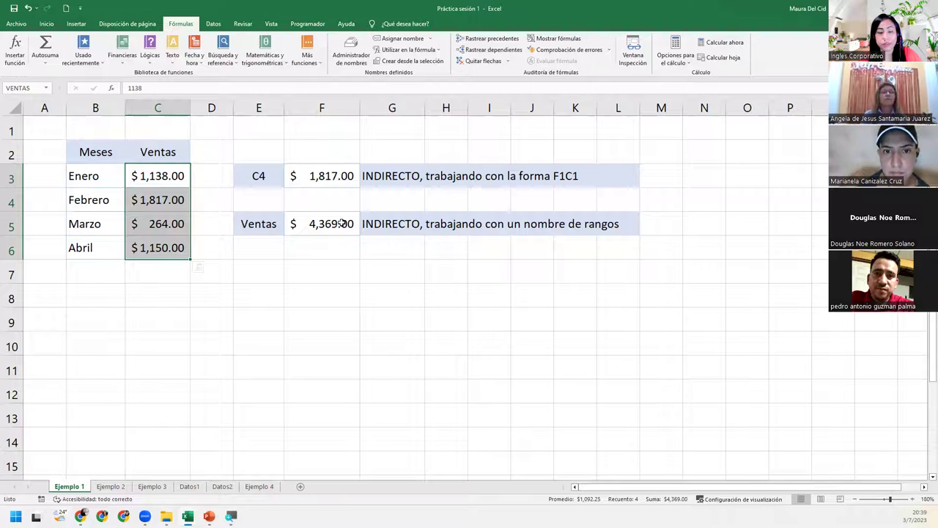
left_click(342, 223)
left_click(317, 290)
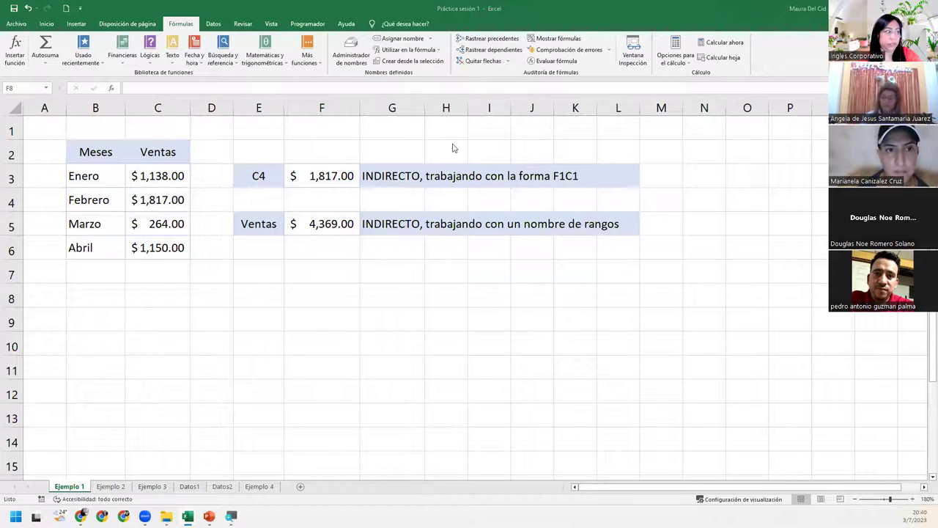
Switch to the Ejemplo 2 sheet and zoom in for easier reading.
left_click(123, 490)
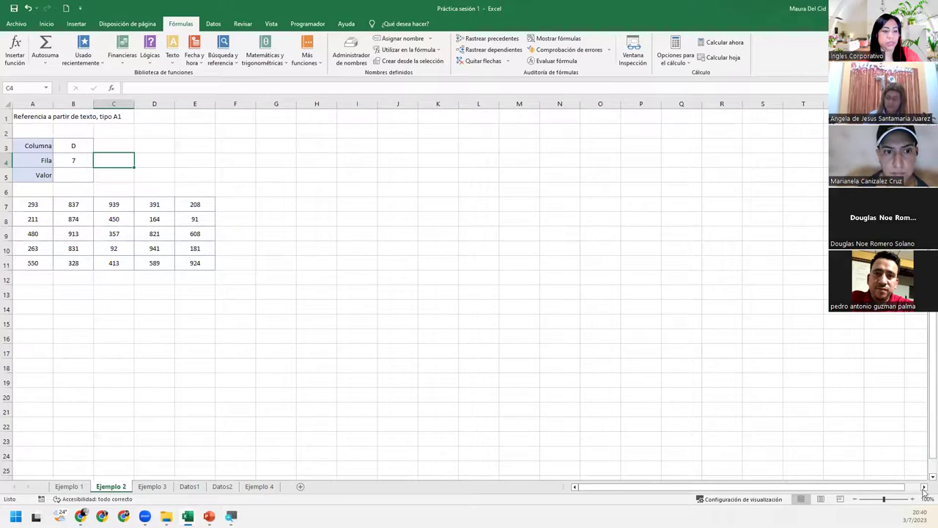
left_click(913, 499)
left_click(913, 500)
double_click(913, 499)
double_click(913, 499)
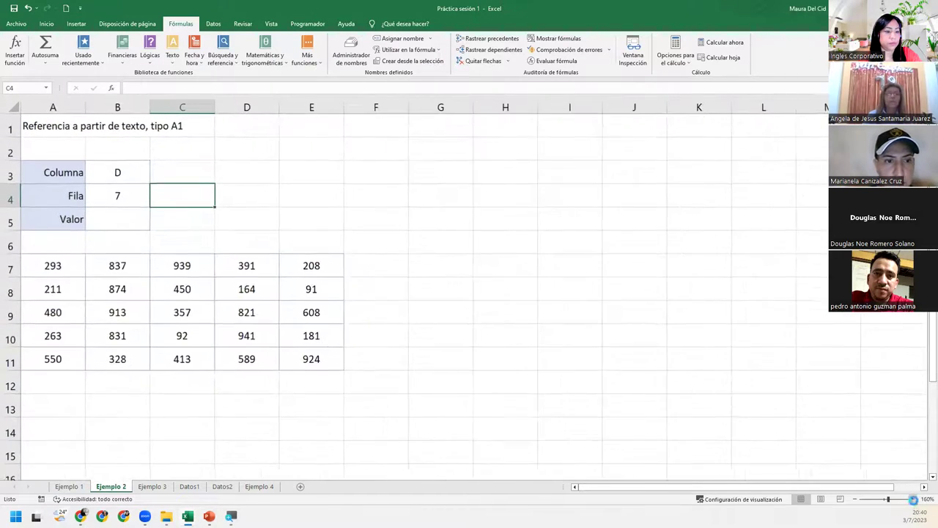
left_click(913, 499)
double_click(913, 499)
left_click(913, 499)
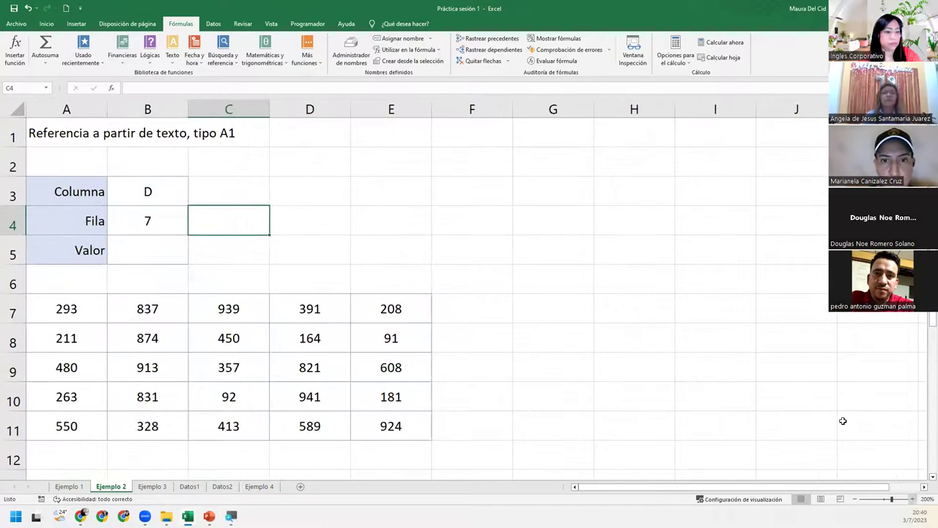
Select Valor cell B5, abandon a started =(B3& entry, and highlight column D and row 7.
left_click(146, 257)
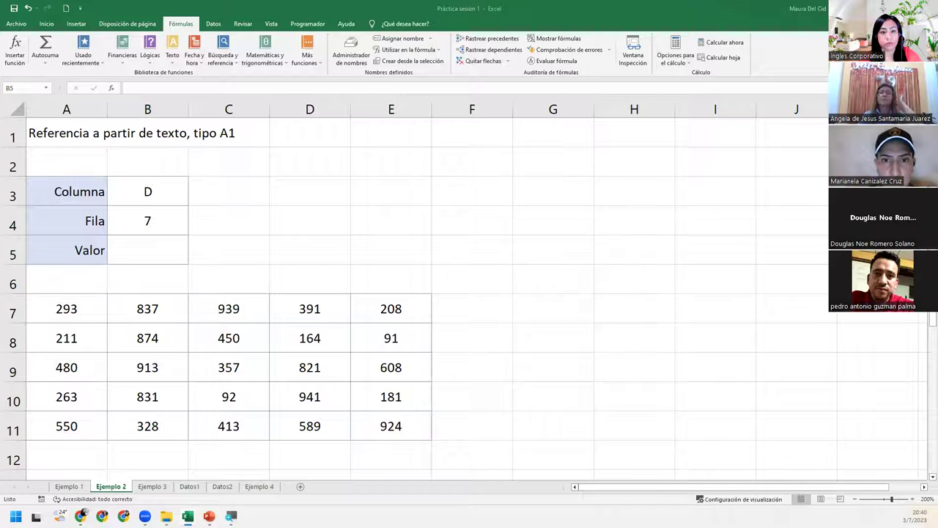
type("=")
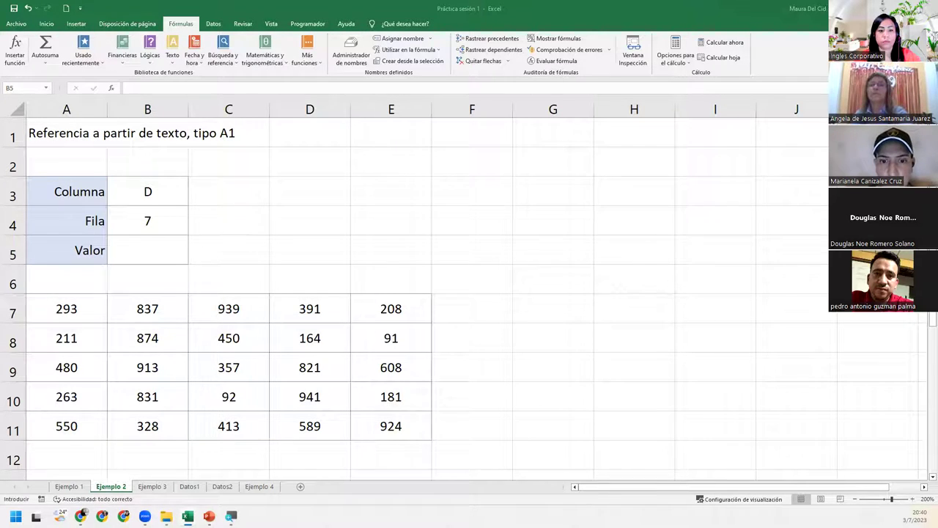
type("(B")
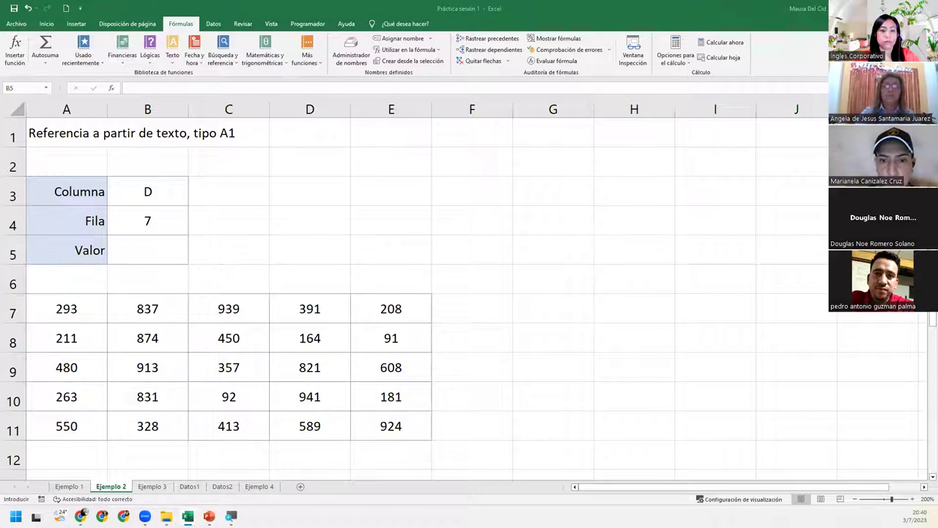
type("3&")
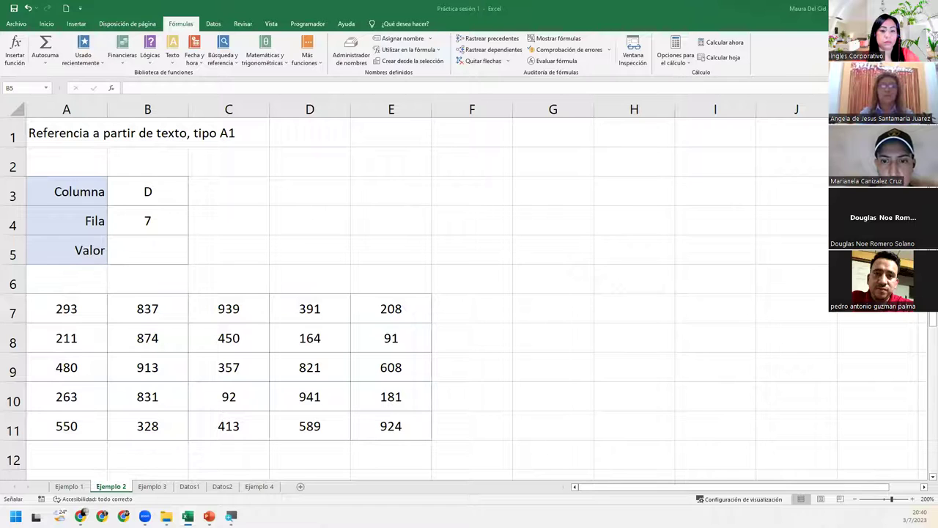
key("Escape")
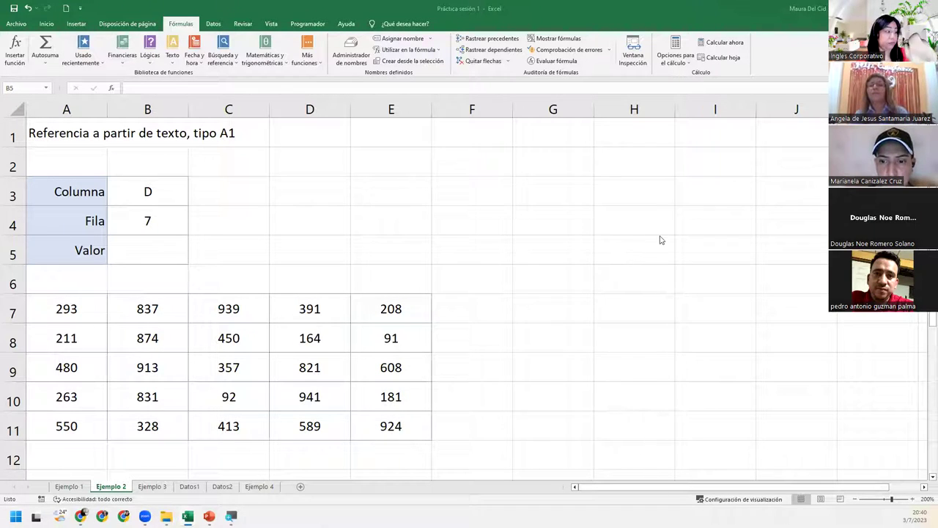
left_click(153, 257)
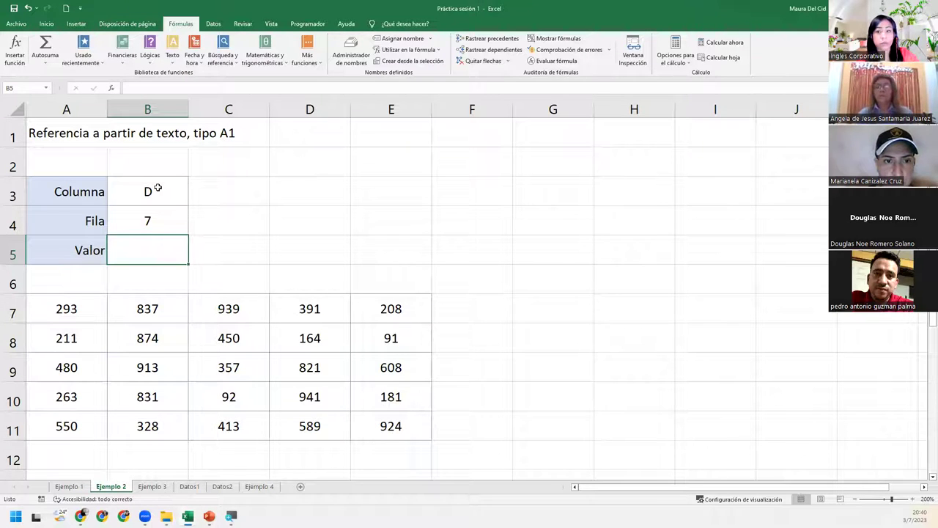
left_click(159, 227)
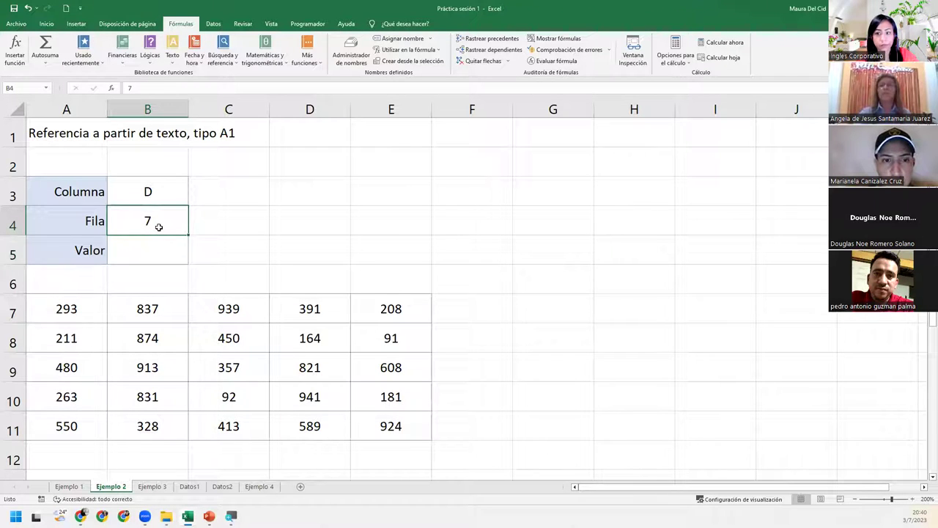
left_click(148, 250)
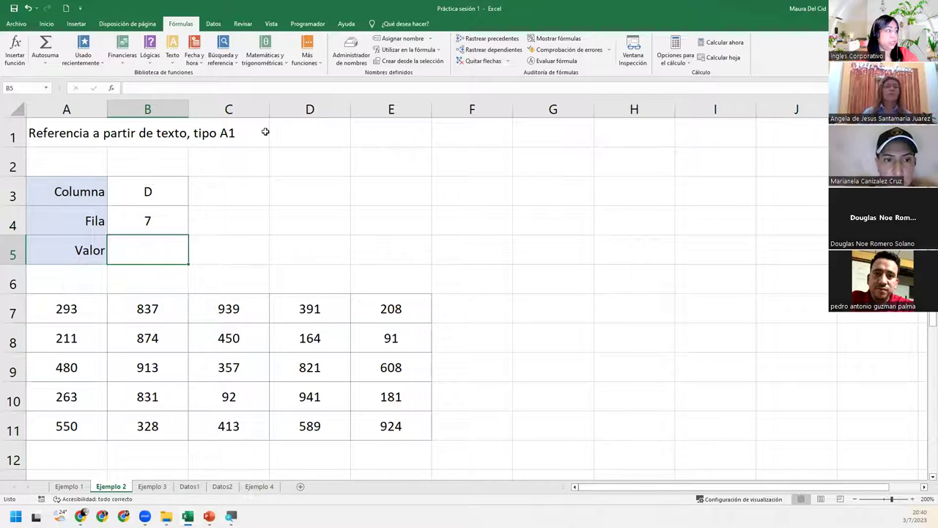
left_click_drag(273, 132, 309, 469)
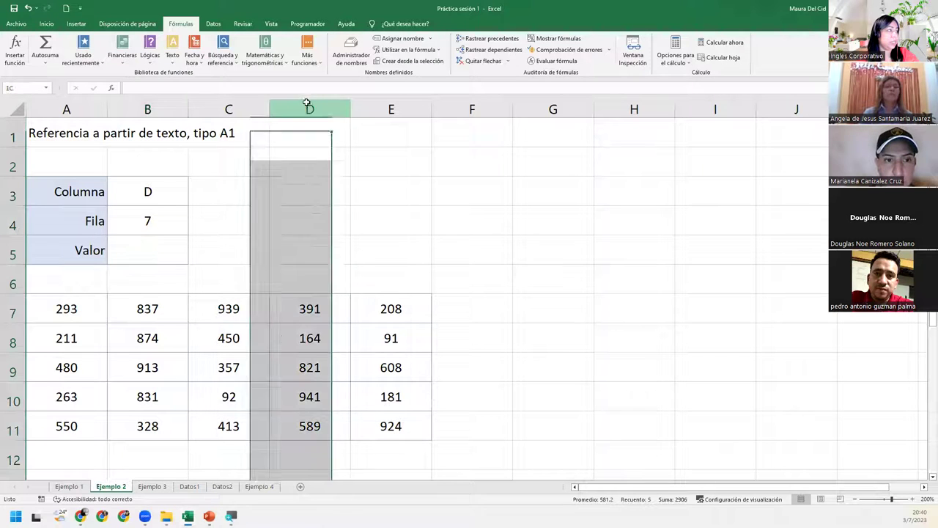
left_click(13, 311, "ctrl")
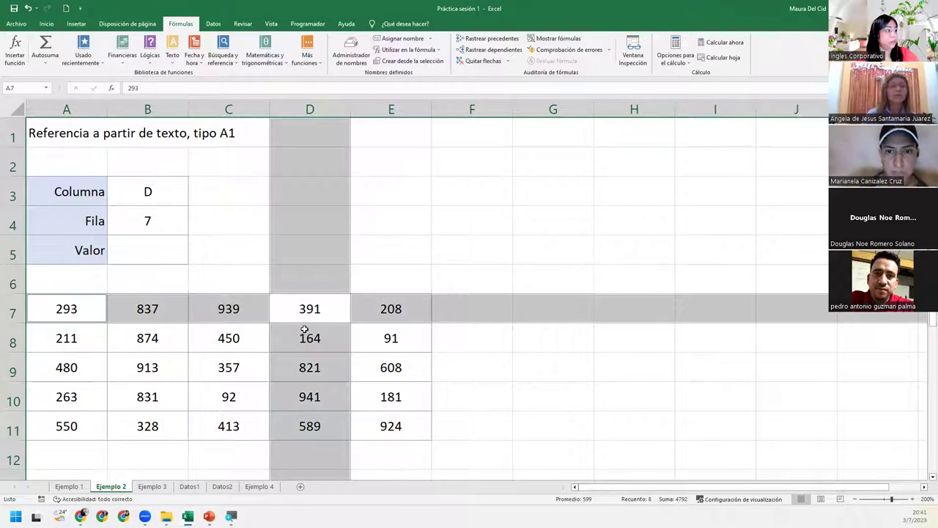
left_click(155, 257)
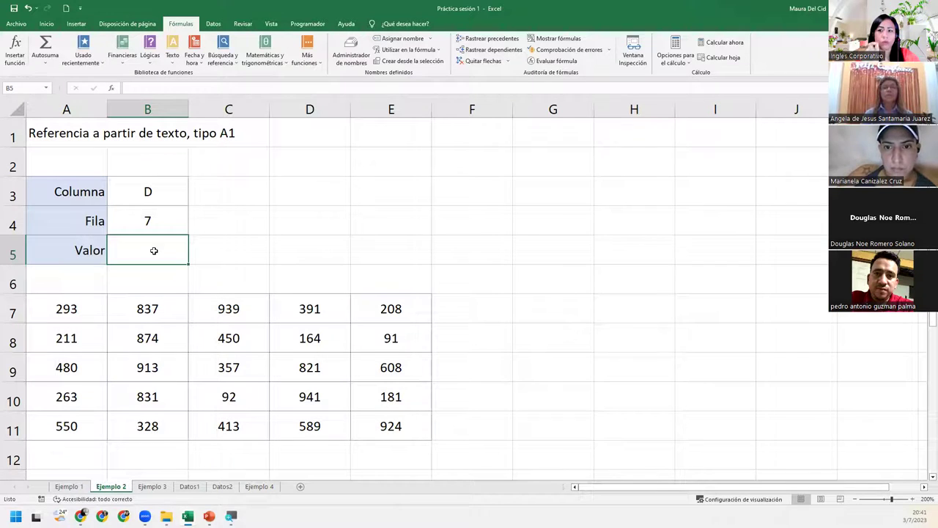
Enter =INDIRECTO(B3&B4) in B5 so it returns 391 from D7, then review the formula.
type("=indir")
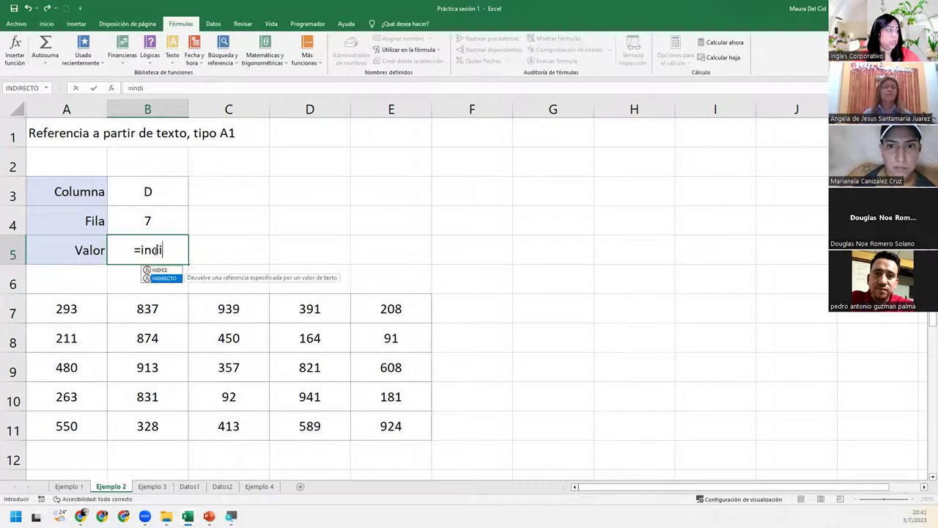
key("Tab")
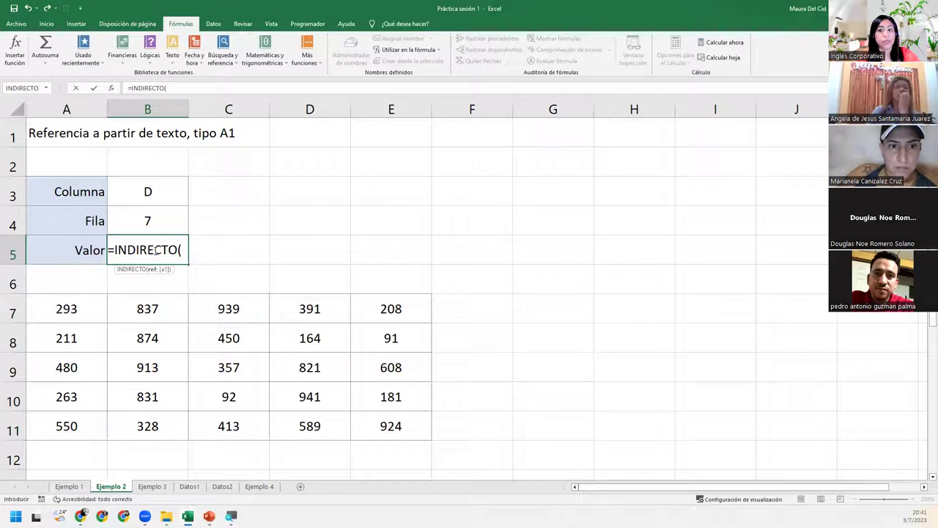
left_click(140, 192)
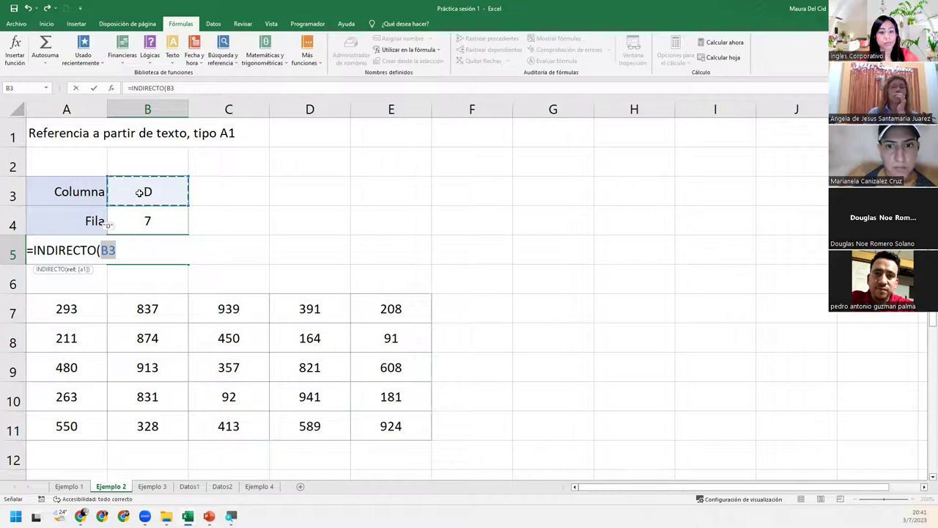
type("&")
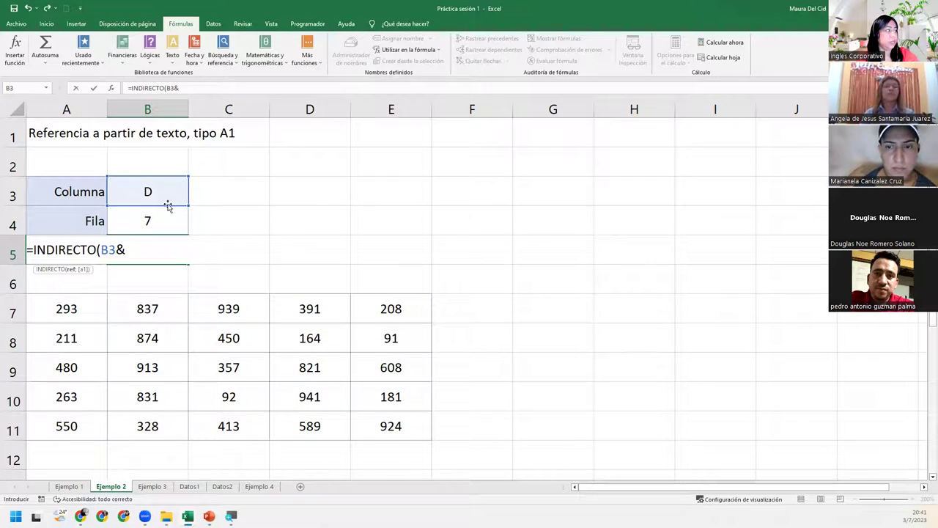
left_click(149, 213)
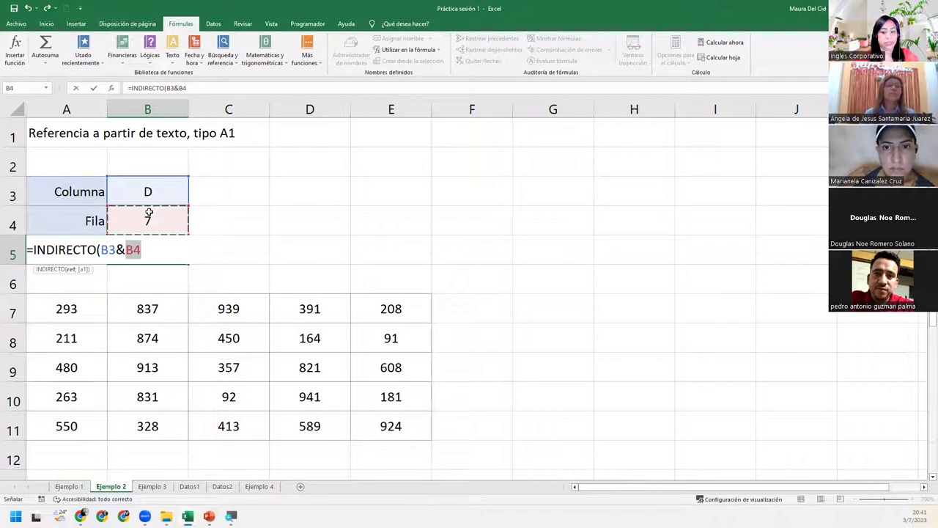
type(")")
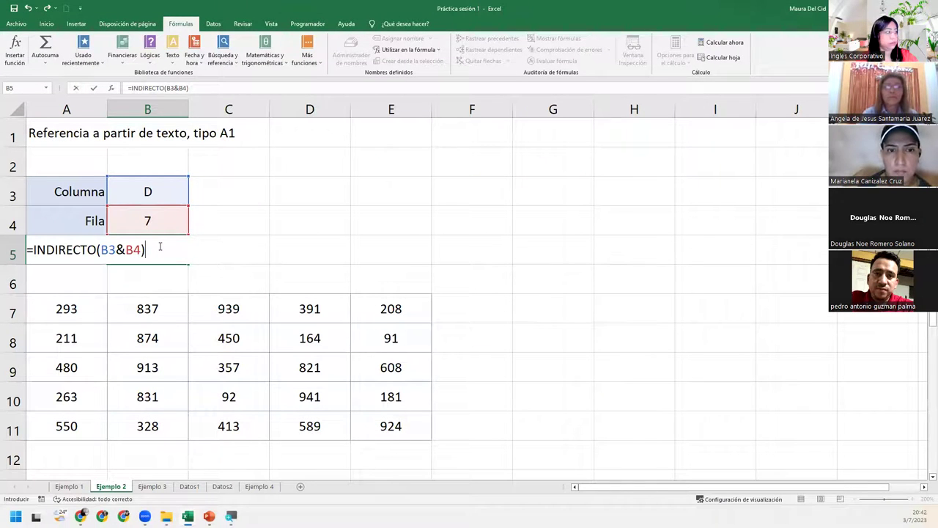
key("Return")
left_click(160, 248)
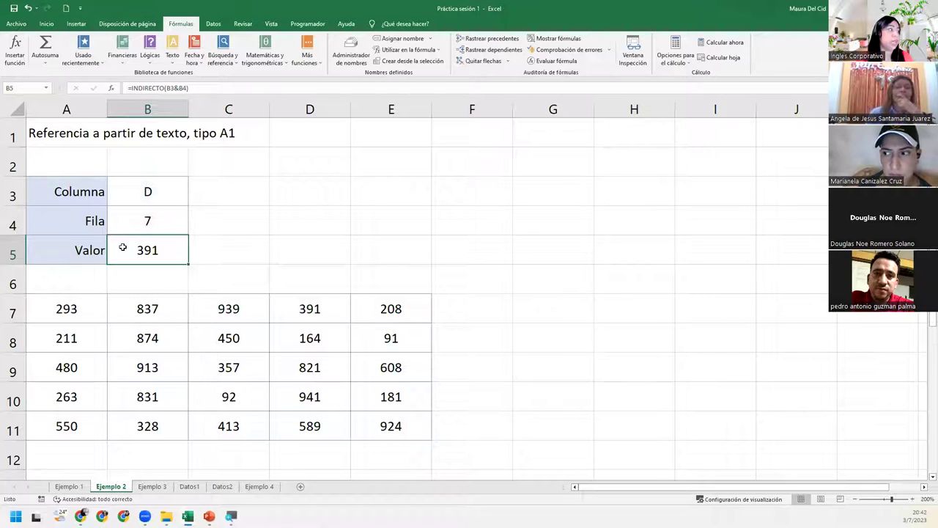
Try column letter E in B3, then restore it to D.
left_click(148, 191)
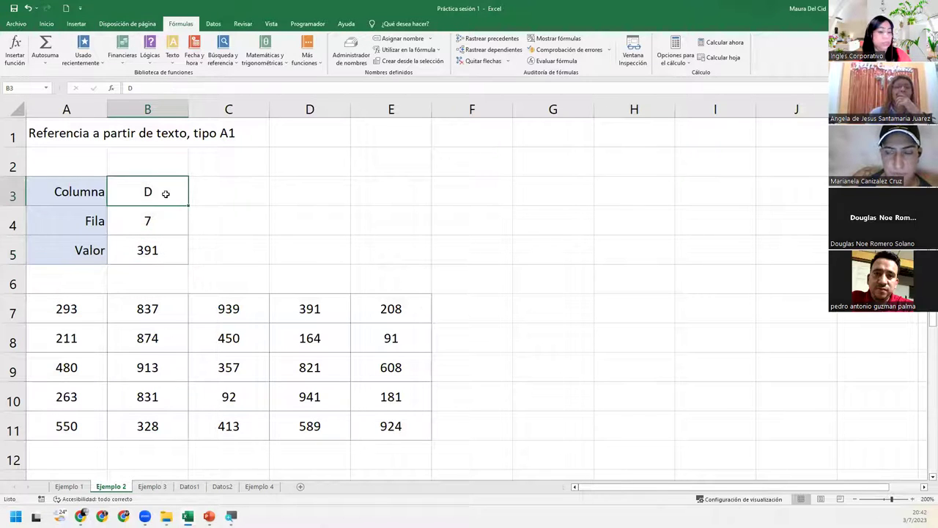
type("e")
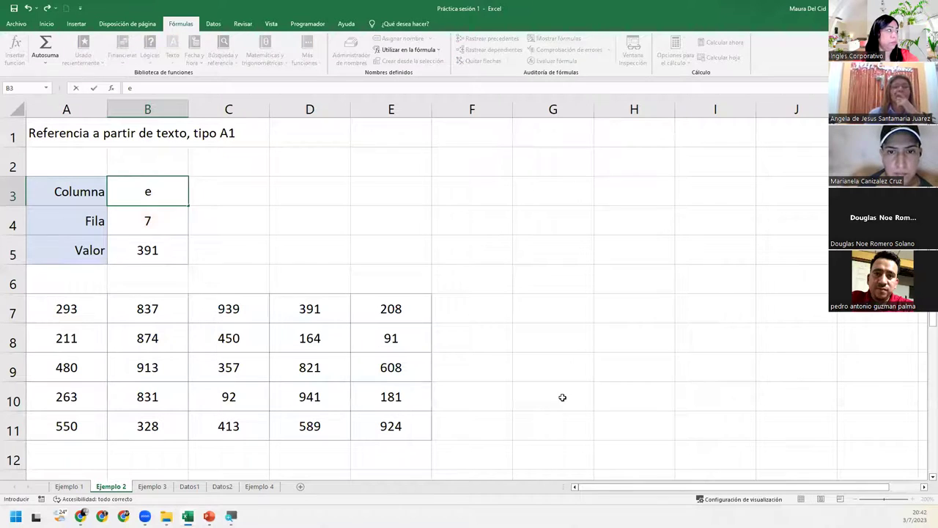
key("Return")
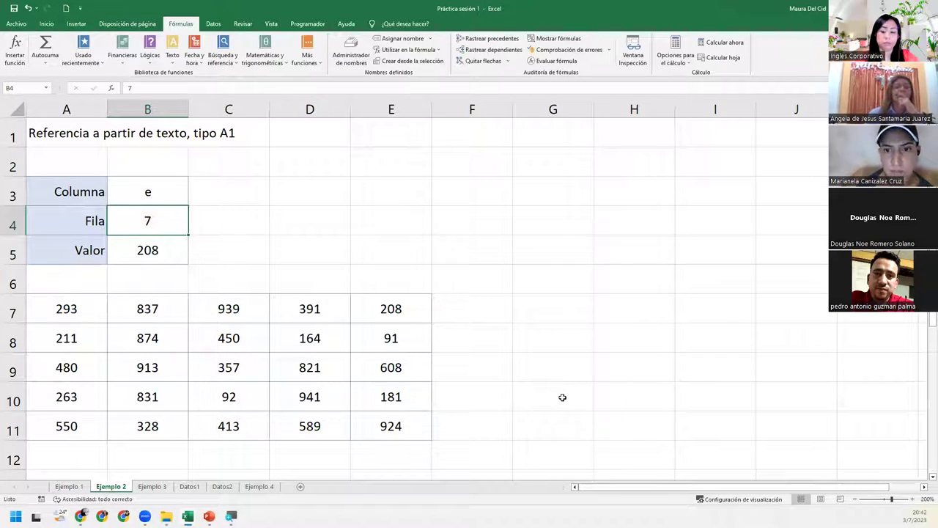
key("Up")
type("D")
key("Return")
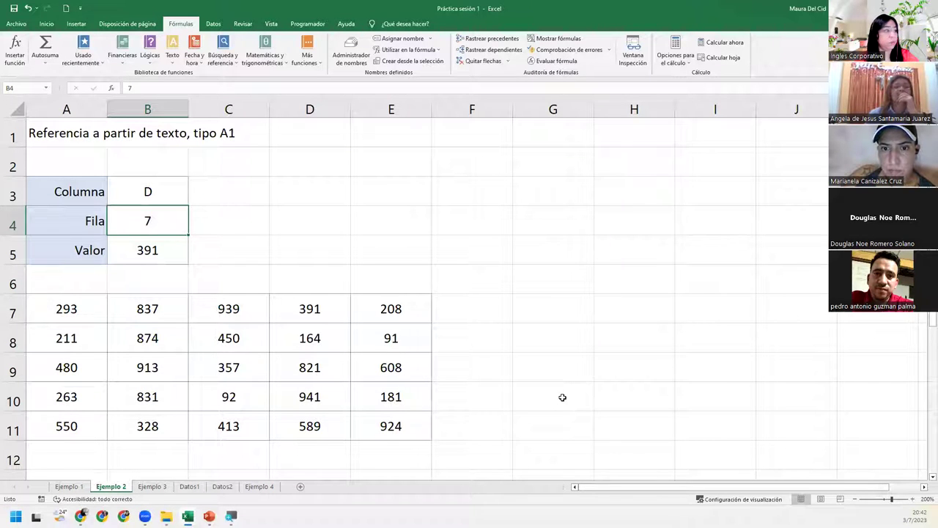
Set Fila in B4 to 11, highlight column D and row 11 to find D11, and check B5.
type("11")
key("Return")
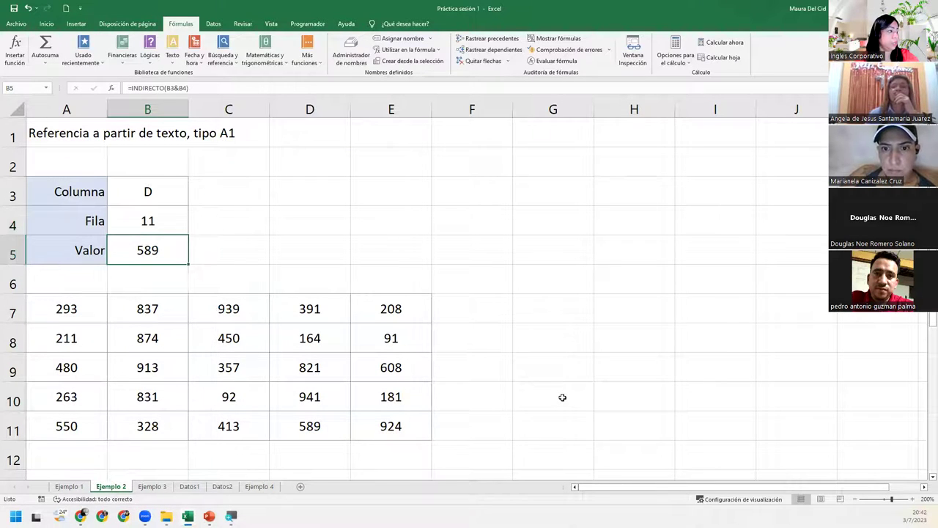
left_click(310, 109)
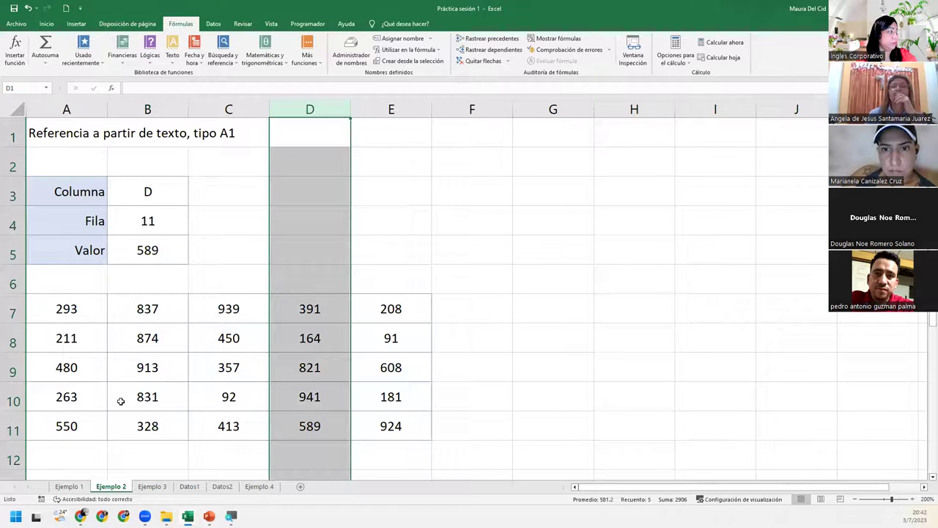
left_click(13, 426, "ctrl")
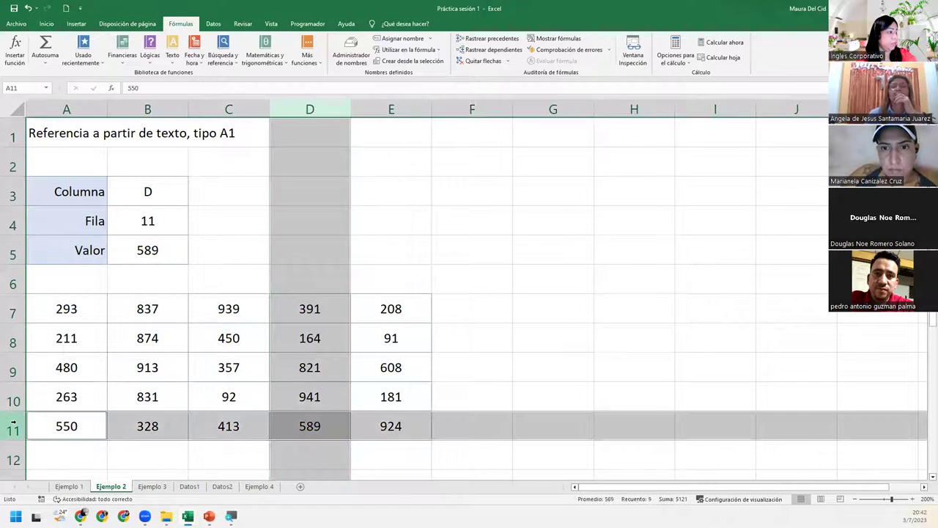
left_click(304, 435, "ctrl")
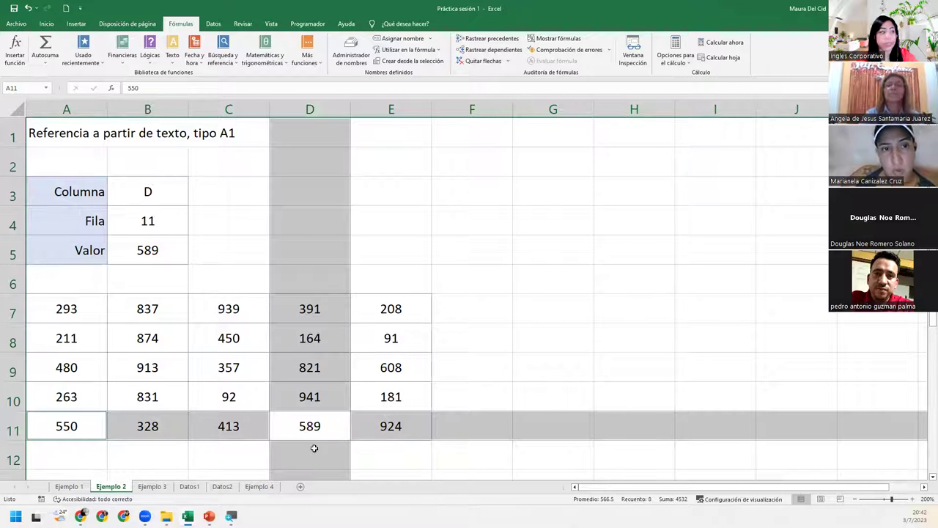
left_click(128, 242)
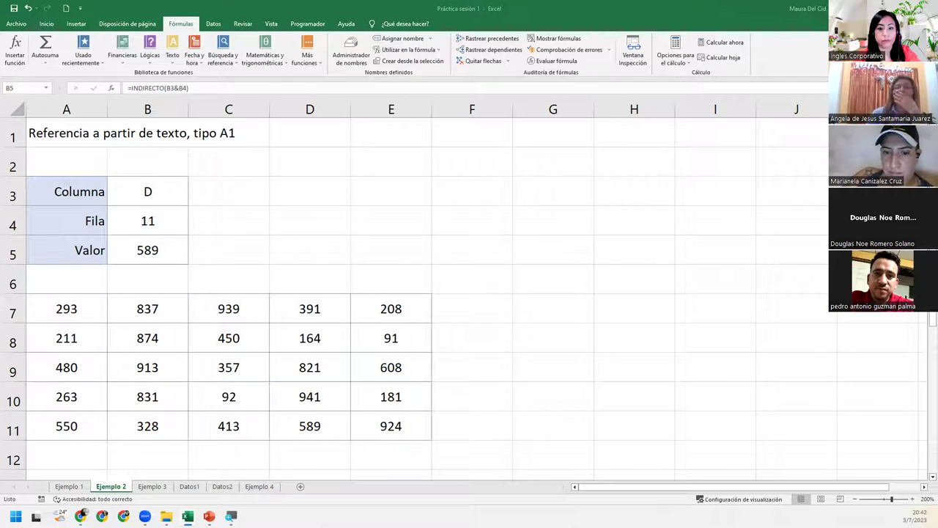
left_click(158, 244)
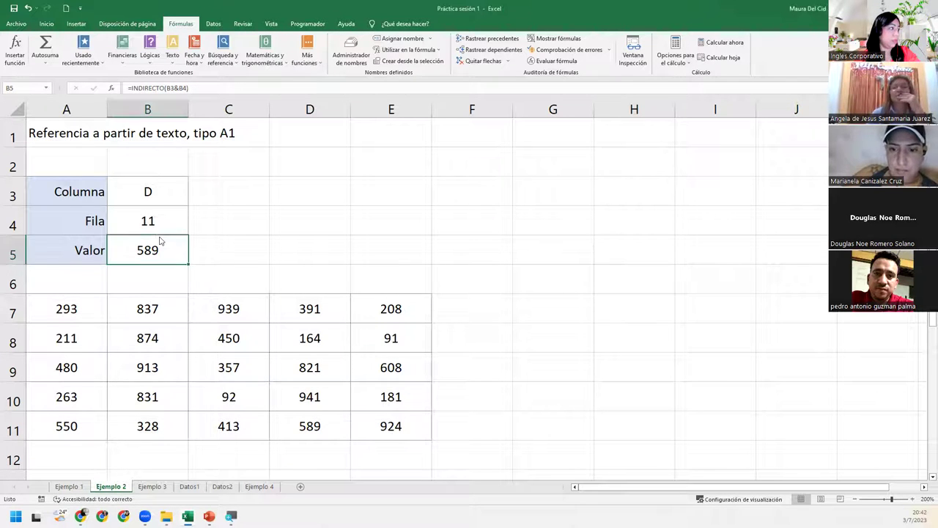
double_click(157, 249)
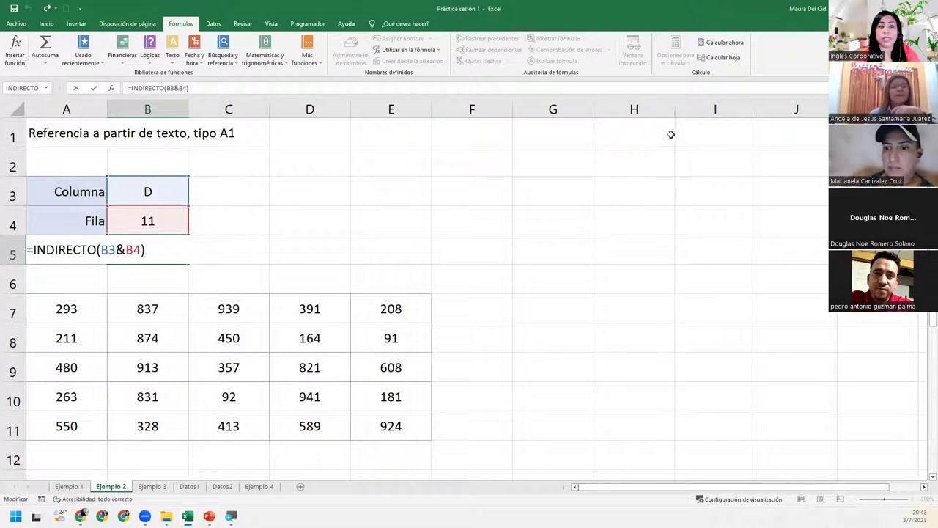
key("Return")
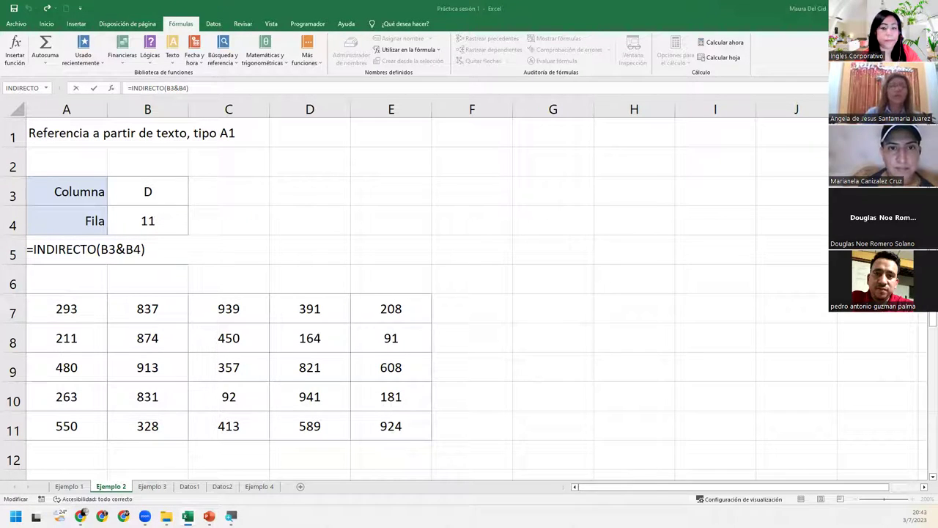
key("Return")
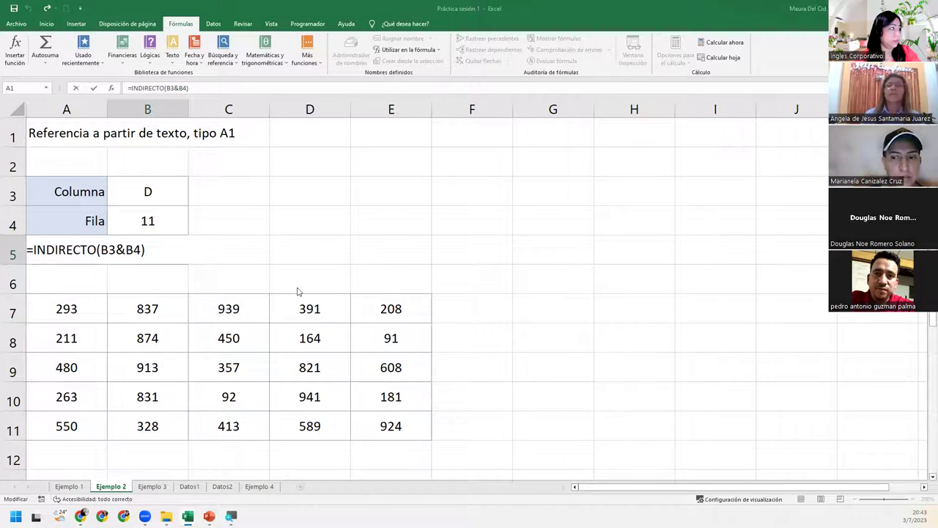
double_click(149, 251)
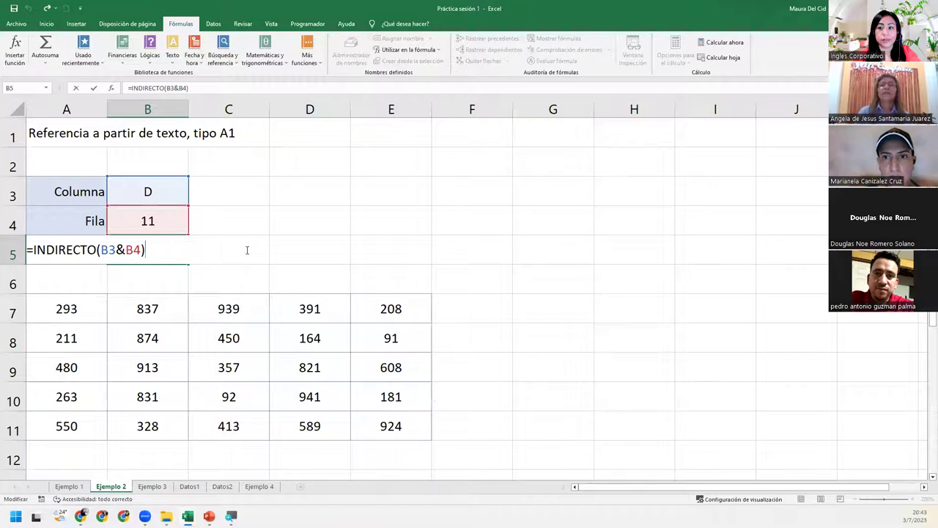
key("Return")
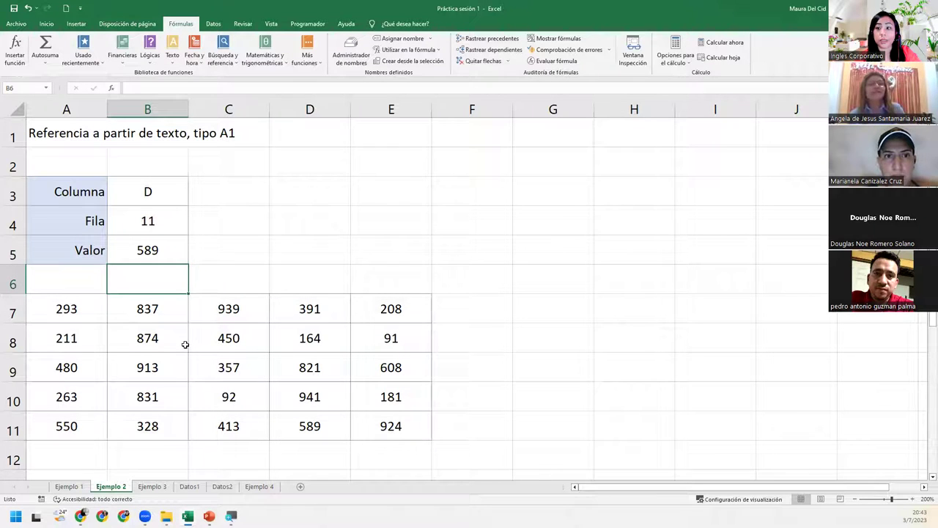
Change the Columna value in B3 to A.
left_click(160, 245)
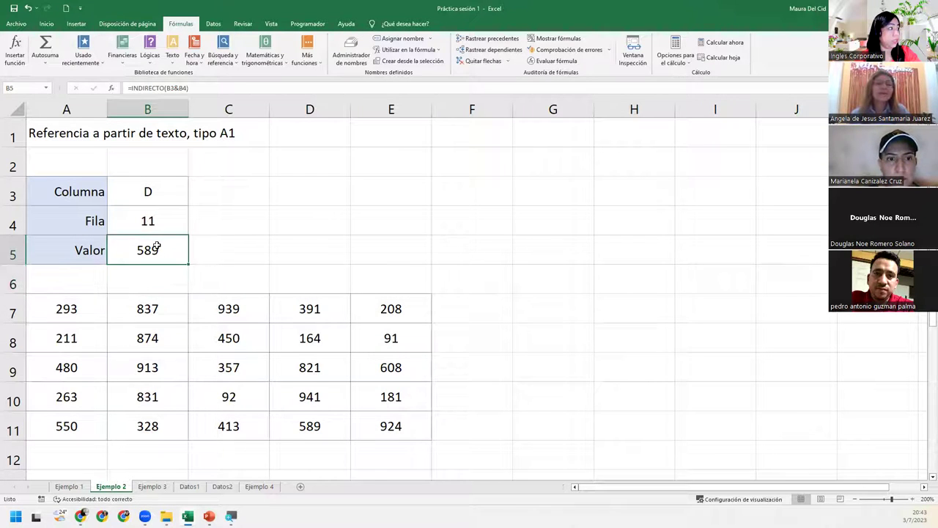
left_click(173, 196)
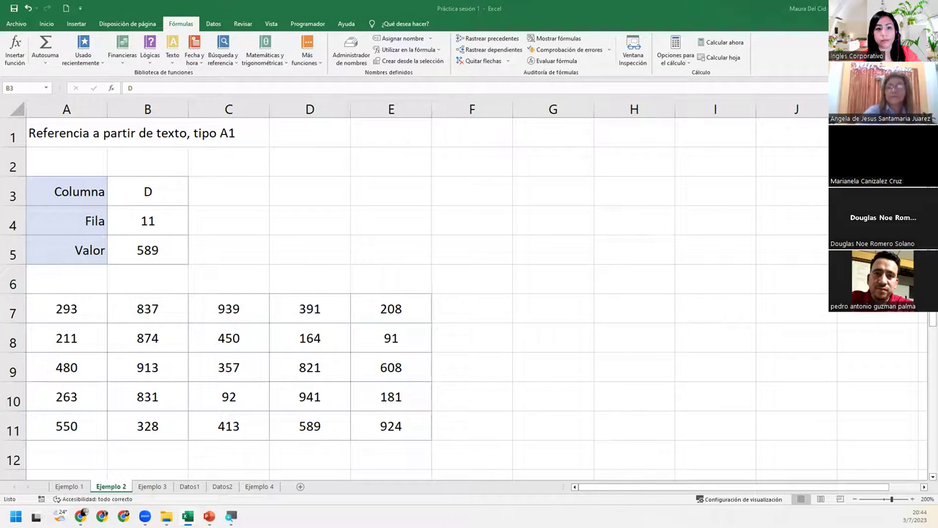
key("F2")
key("Escape")
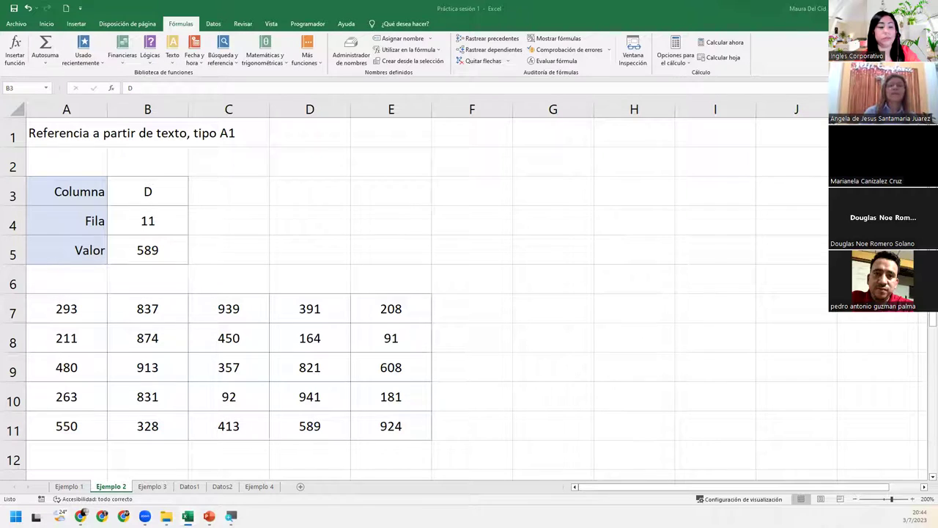
left_click(165, 206)
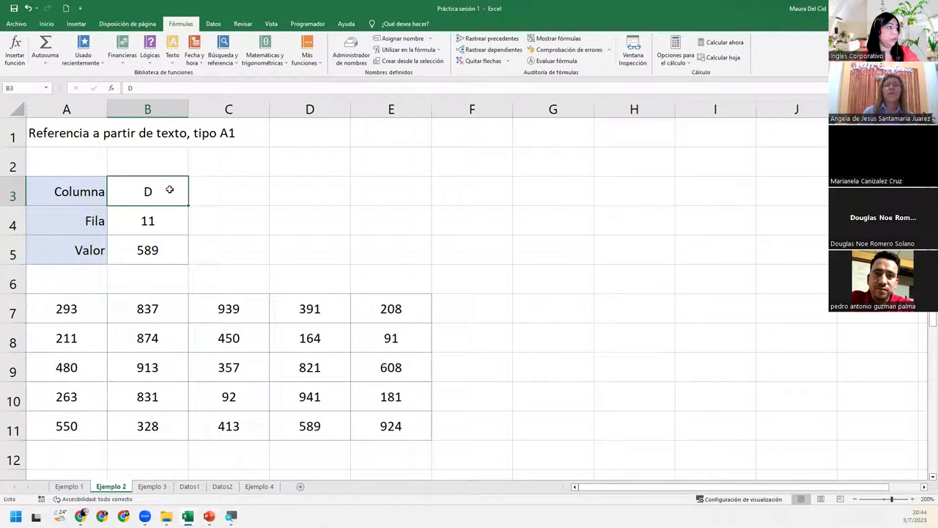
type("A")
key("Return")
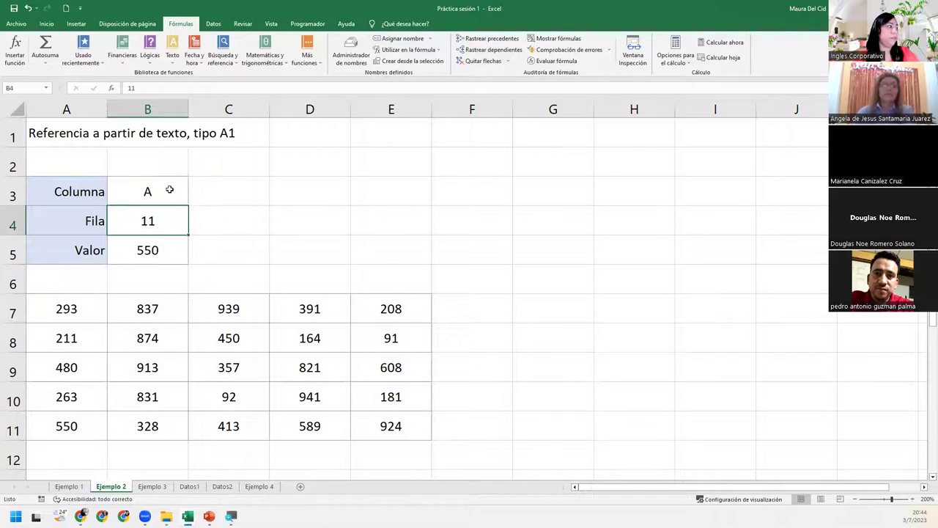
Compare A11's 550 with B5's INDIRECTO result, then go to the Ejemplo 3 sheet.
left_click(67, 426)
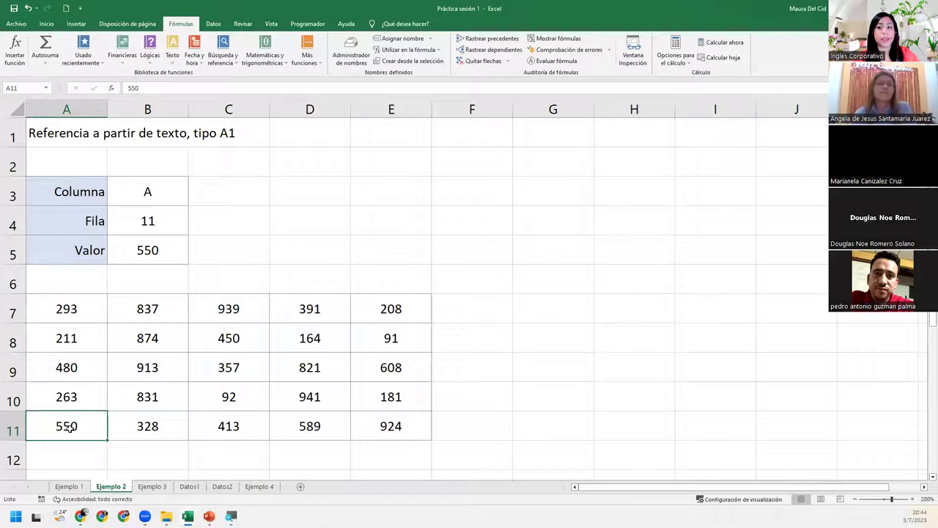
left_click(116, 254)
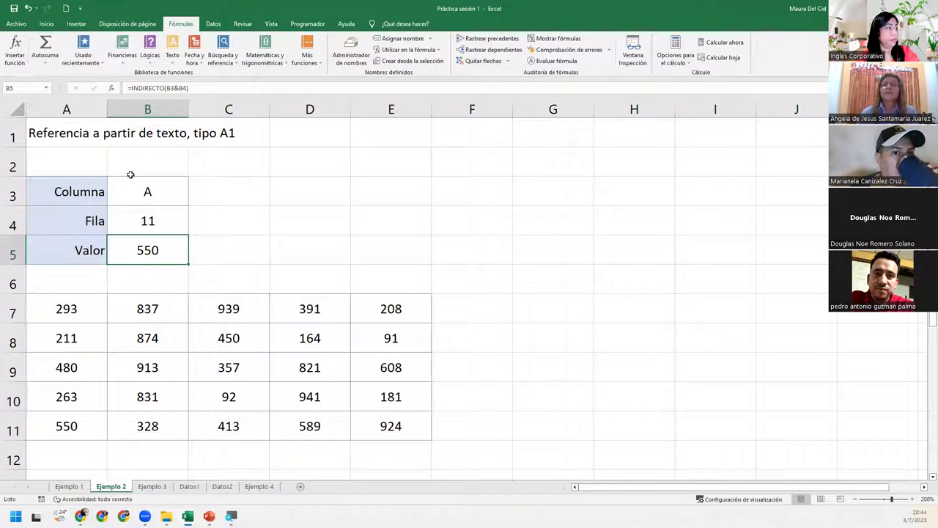
left_click(158, 192)
left_click(168, 239)
left_click(168, 240)
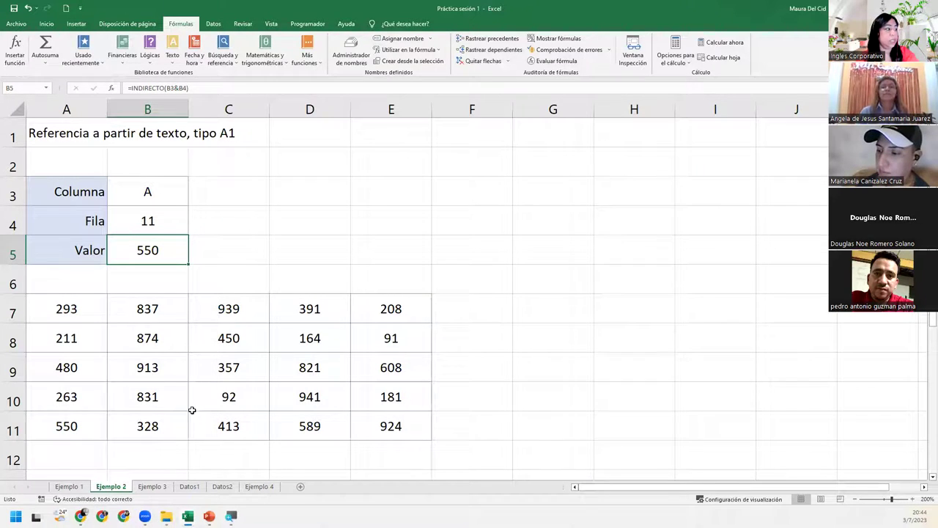
left_click(153, 486)
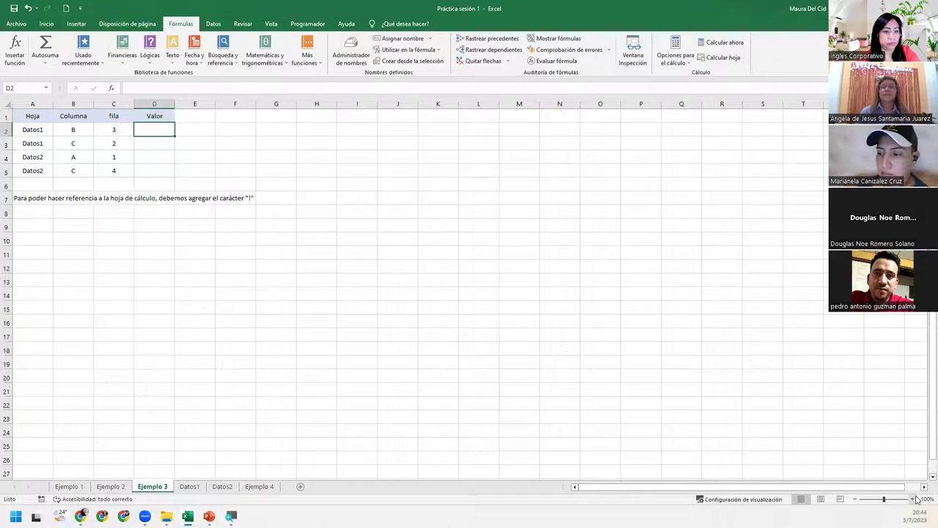
Zoom the Ejemplo 3 sheet to 200% and select columns A and B to read the table.
left_click(913, 498)
left_click(913, 499)
left_click(913, 498)
left_click(913, 499)
left_click(913, 499)
left_click(913, 498)
left_click(912, 499)
left_click(914, 499)
left_click(914, 498)
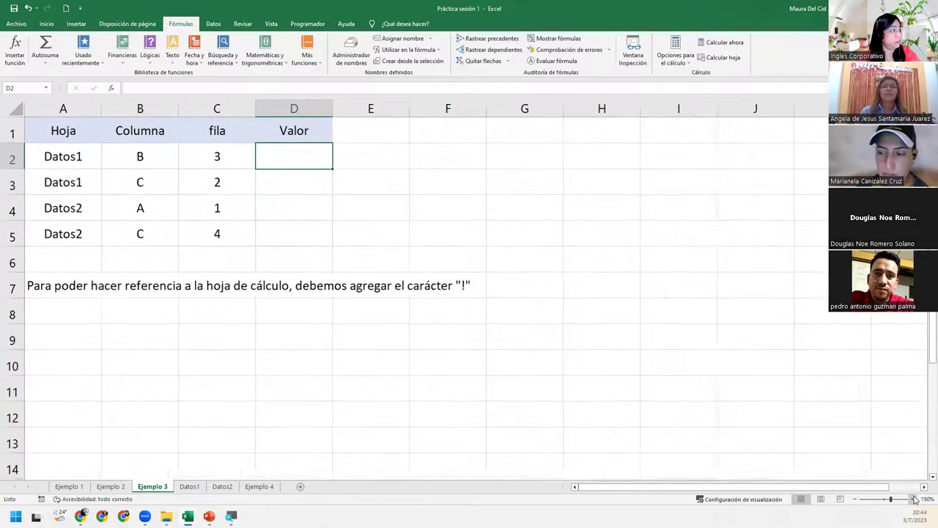
left_click(915, 500)
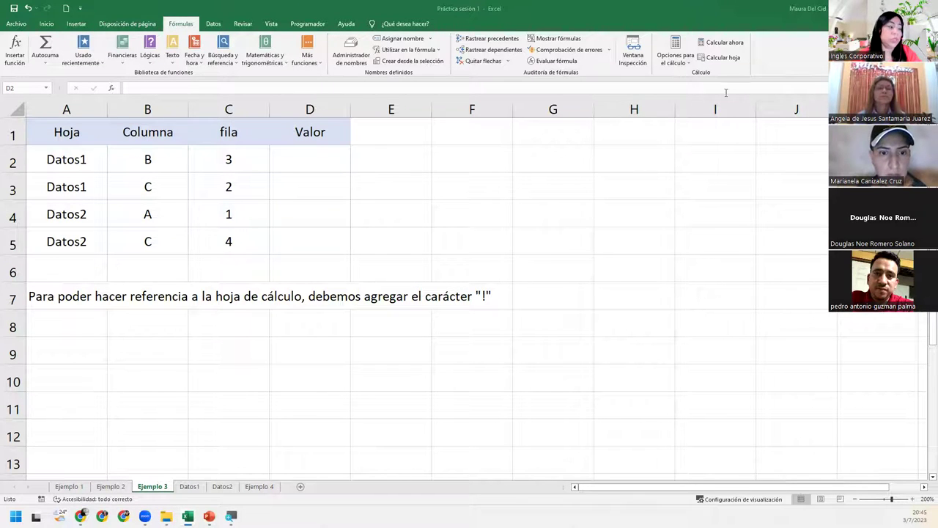
left_click(68, 110)
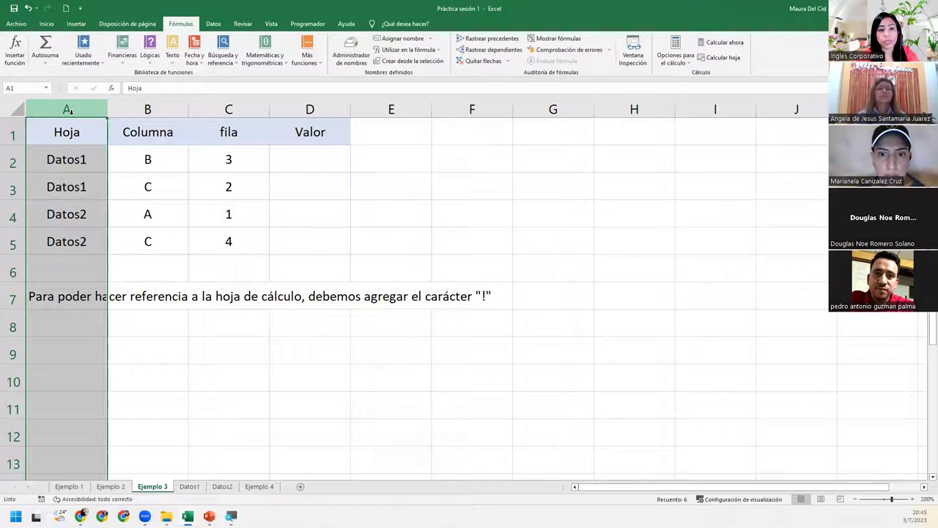
left_click(147, 109)
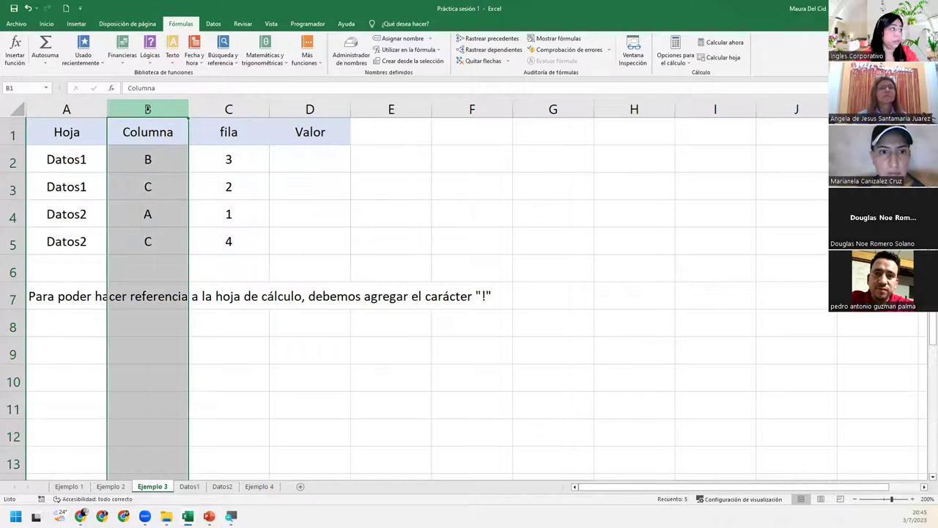
left_click(195, 110)
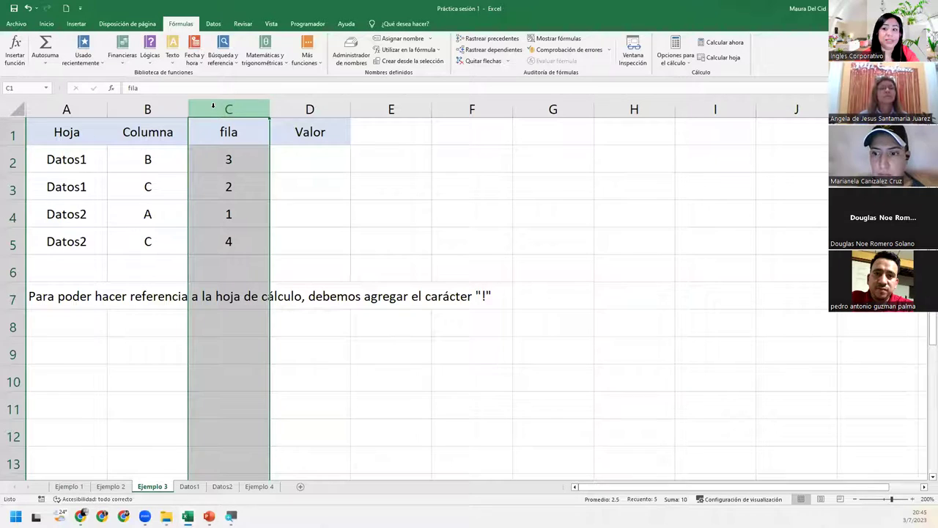
left_click(297, 154)
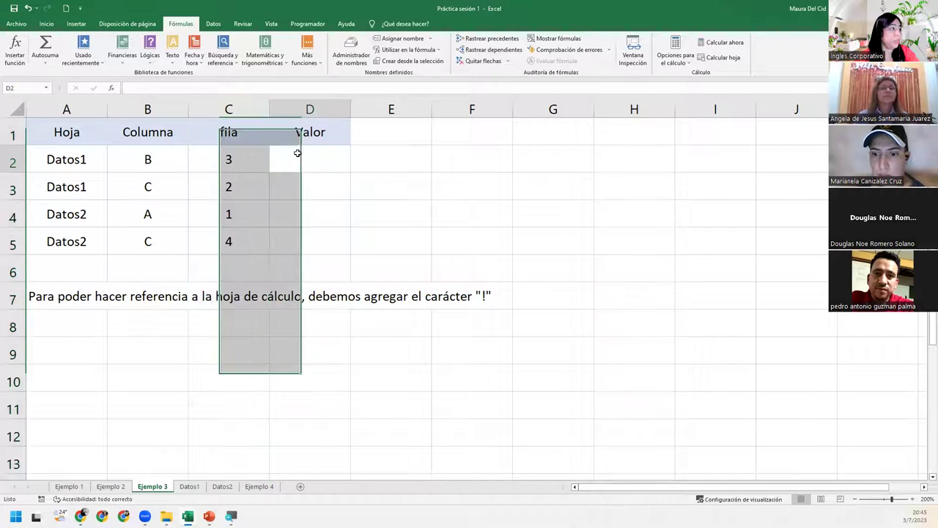
left_click(189, 487)
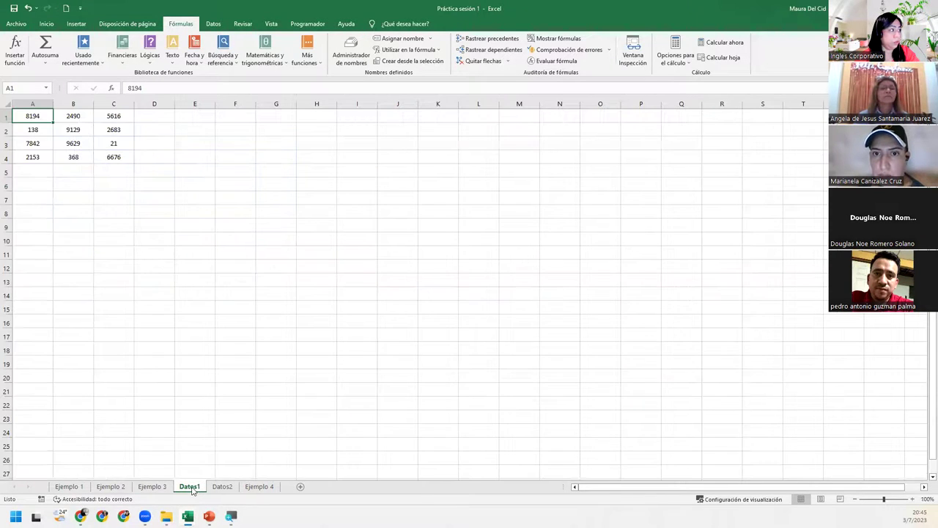
left_click(913, 499)
left_click(913, 499)
left_click(912, 500)
left_click(913, 499)
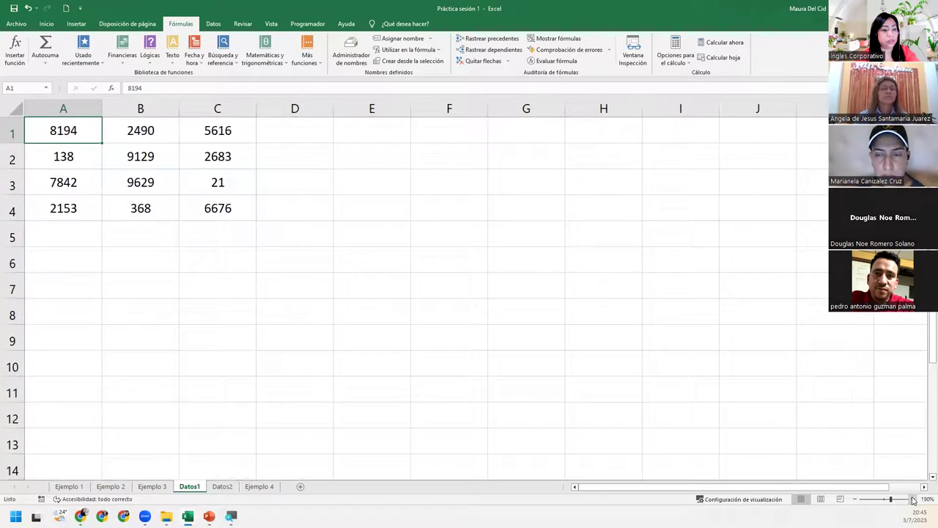
left_click(913, 499)
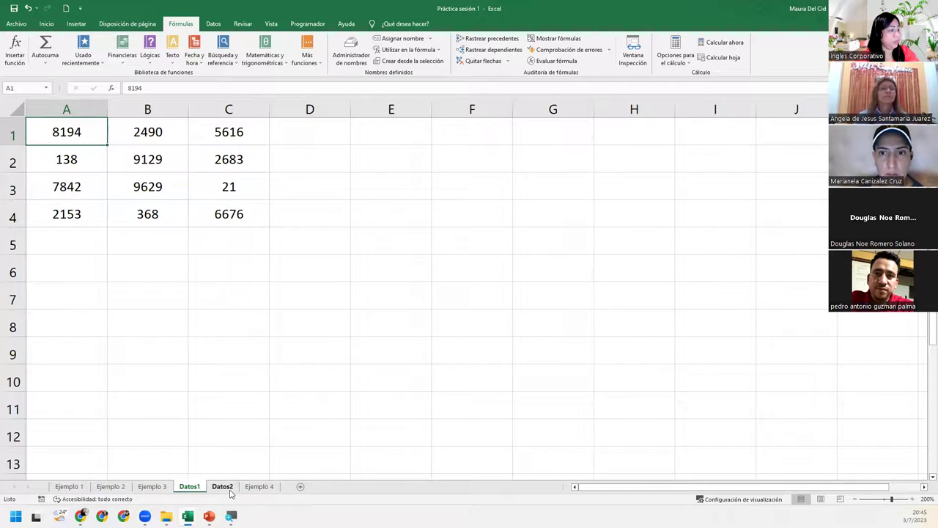
left_click(229, 491)
left_click(913, 500)
left_click(913, 500)
left_click(913, 500)
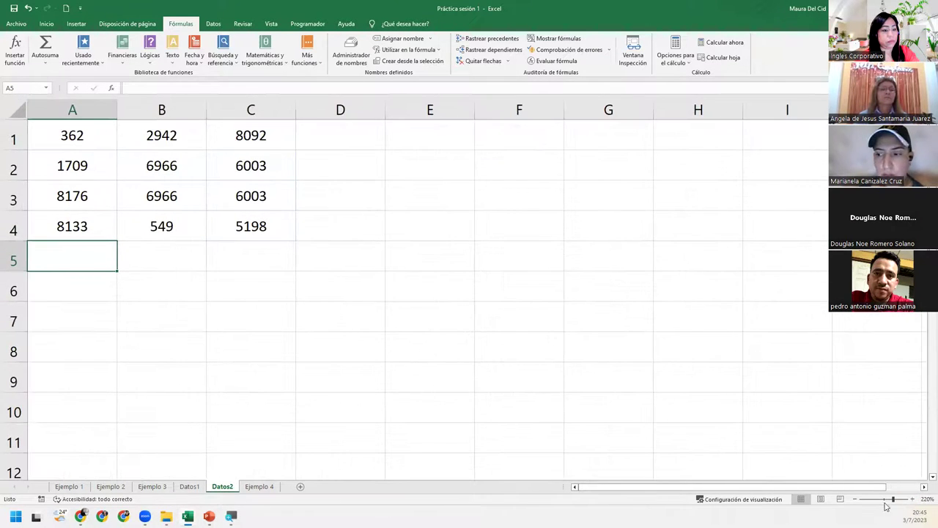
left_click(855, 499)
left_click(855, 499)
left_click(152, 486)
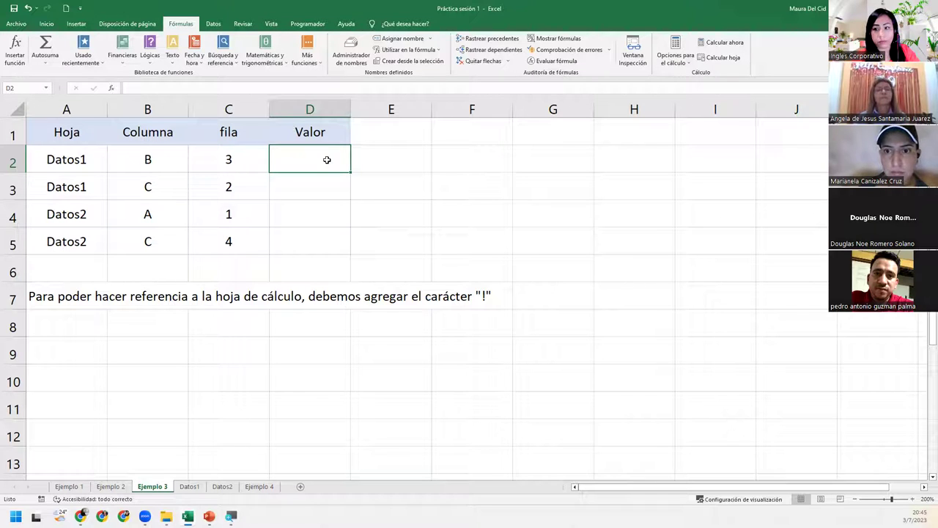
left_click(195, 489)
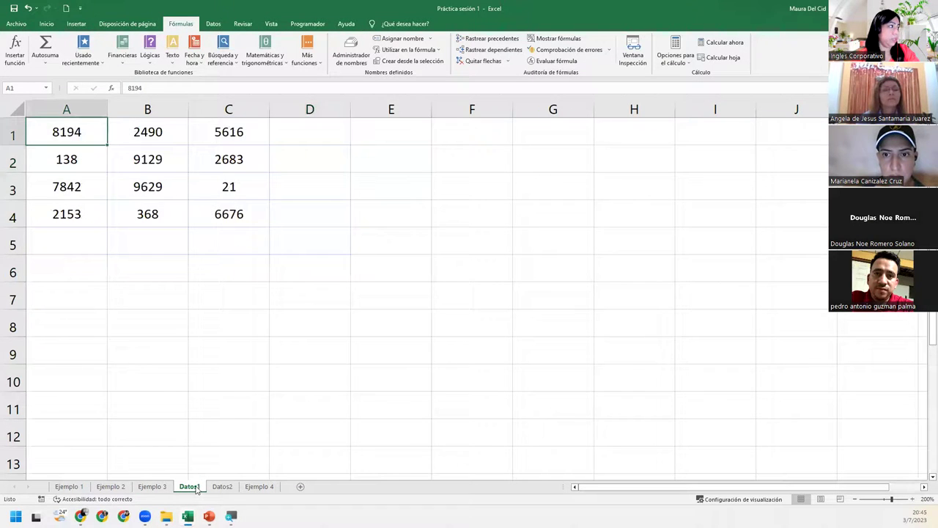
left_click(147, 109)
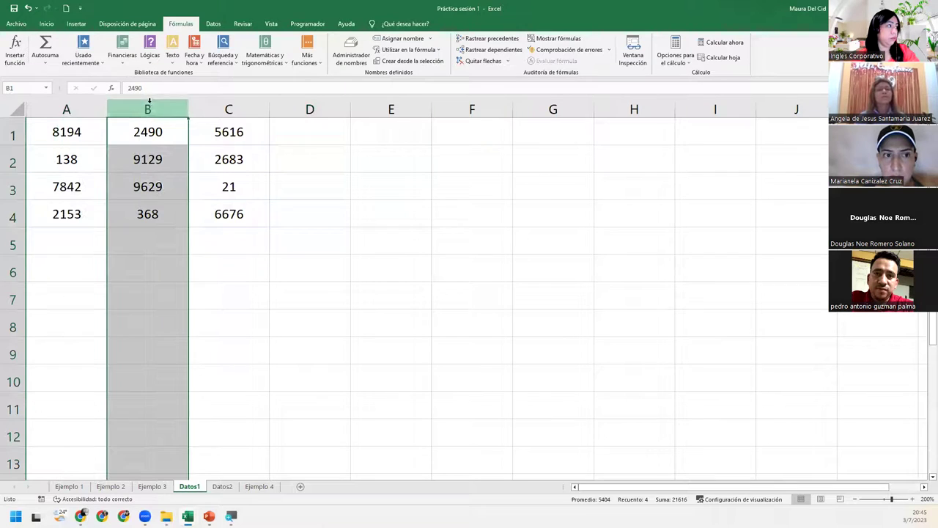
left_click(25, 187, "ctrl")
left_click(115, 186, "ctrl")
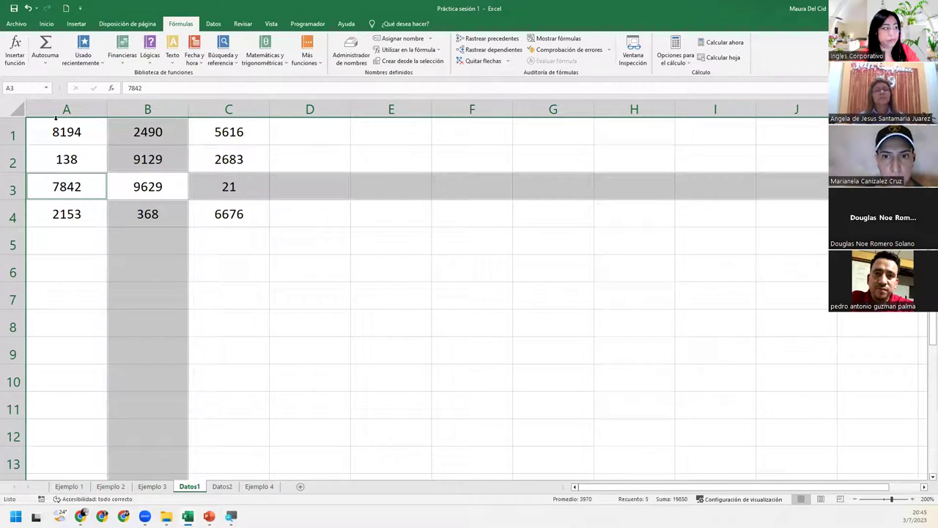
left_click(151, 488)
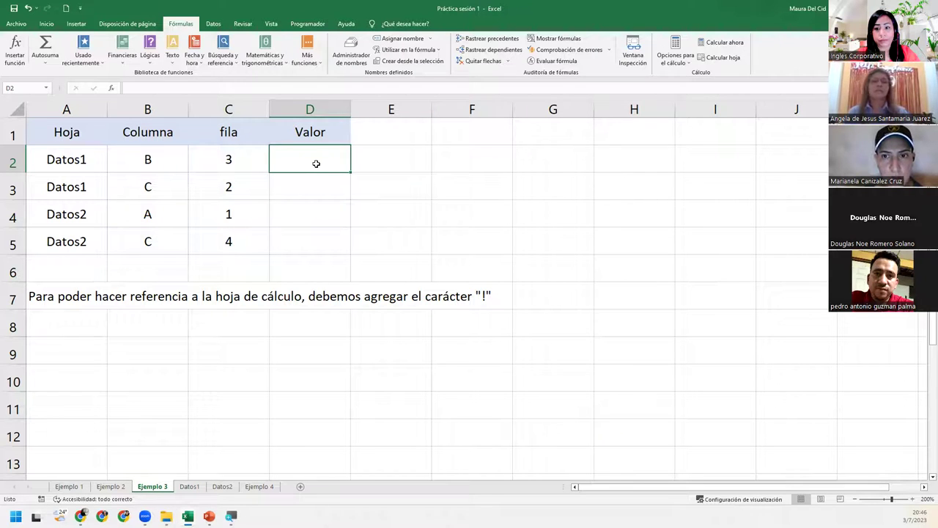
type("=indire")
key("Tab")
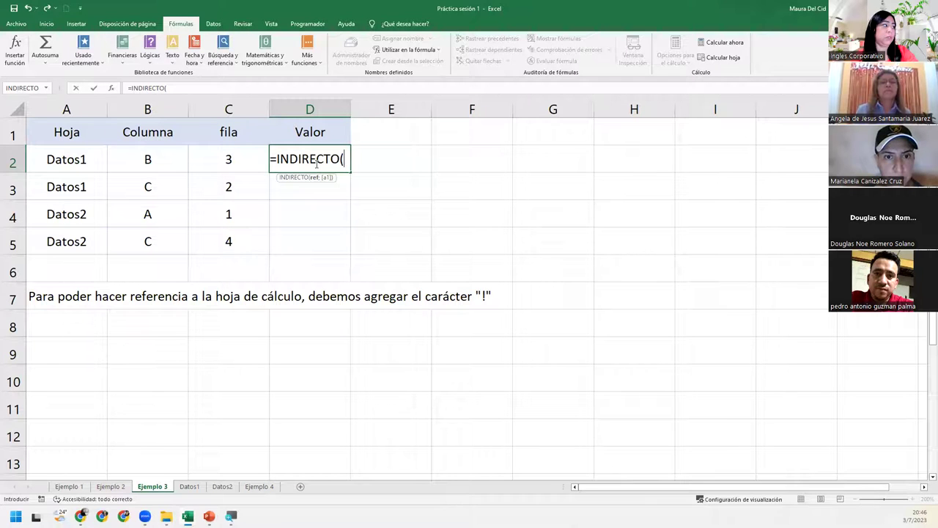
left_click(57, 171)
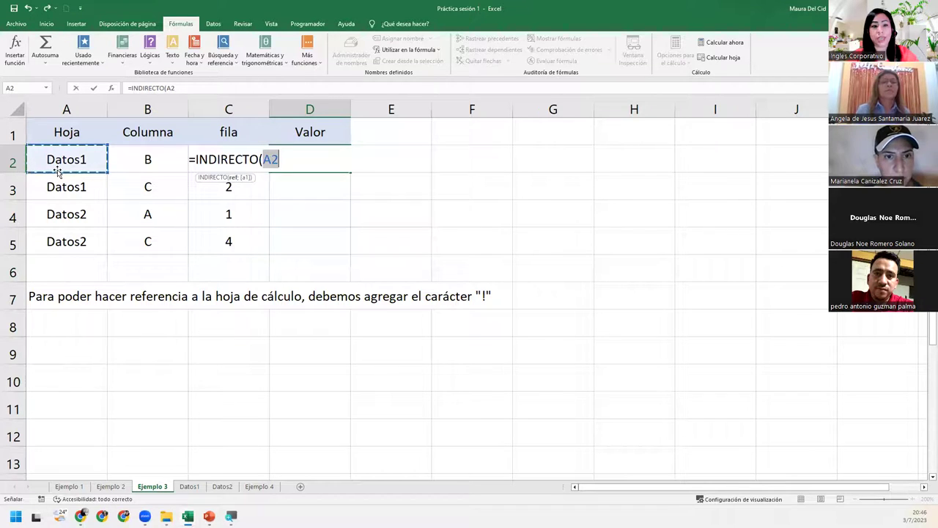
type("&")
type("\"!!")
key("BackSpace")
type("\"")
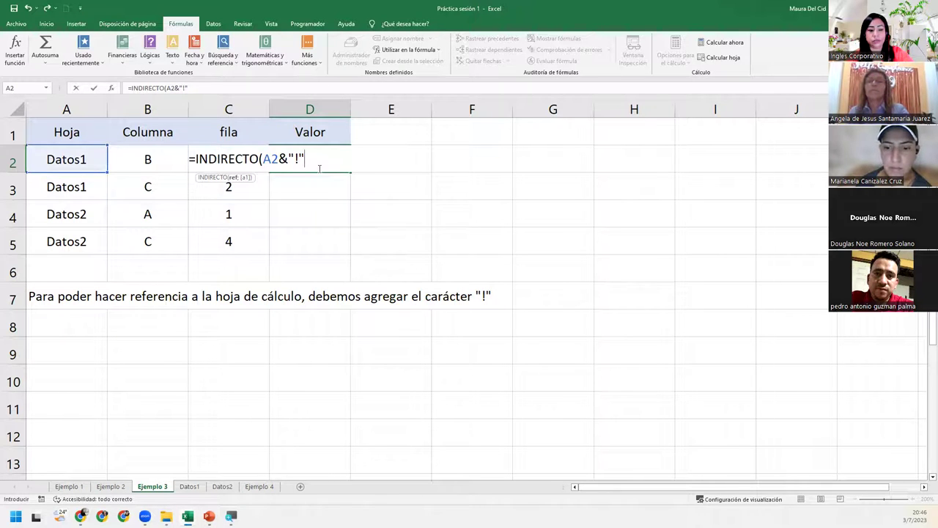
key("Escape")
left_click(311, 382)
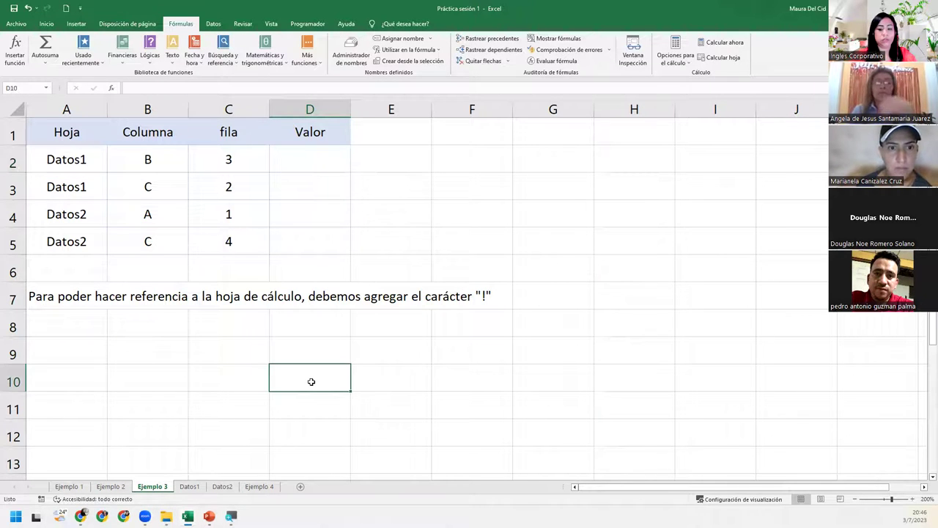
Enter the direct reference =Datos1!B3 in D2 so it shows 9629.
left_click(317, 168)
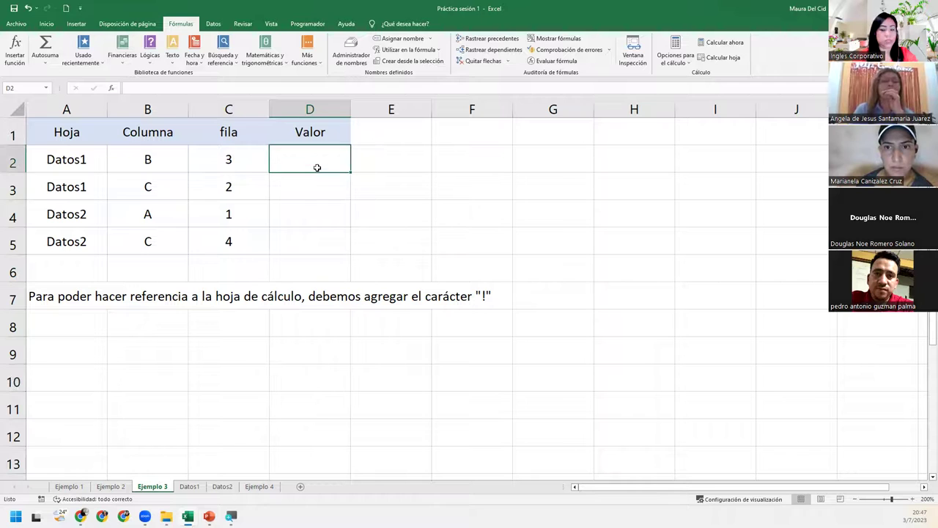
type("=")
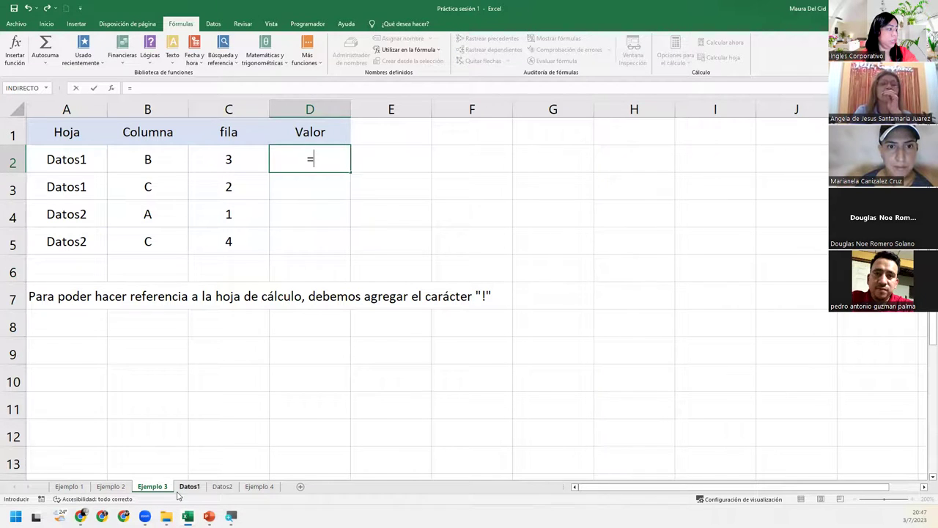
left_click(184, 488)
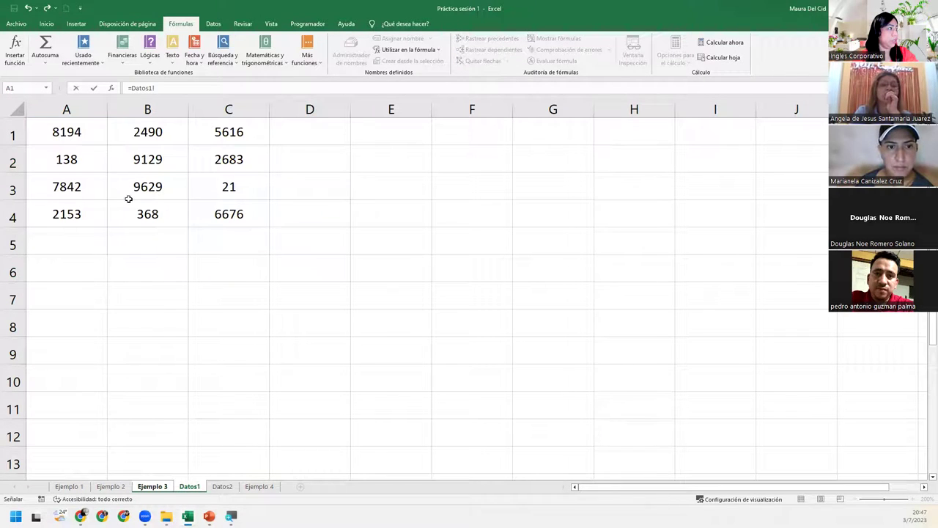
left_click(152, 187)
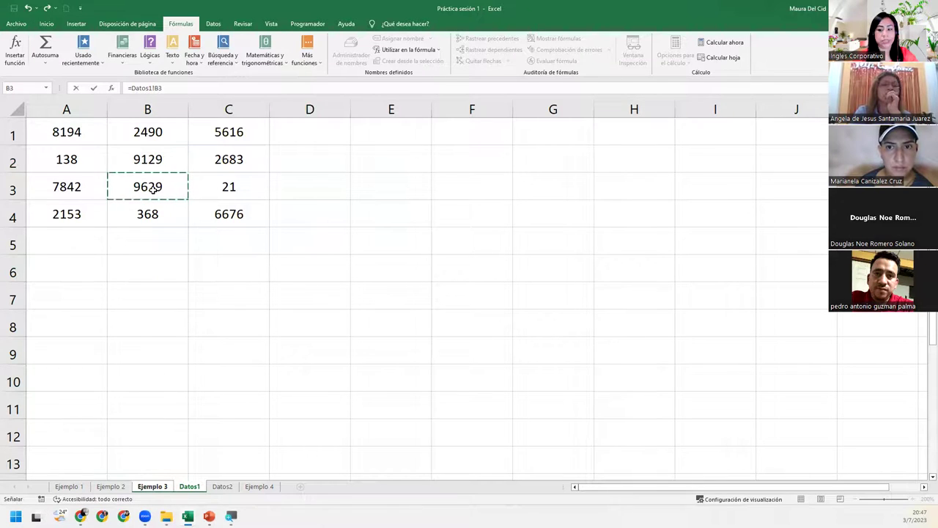
key("Return")
Inspect the Datos1! and B3 parts of D2's formula, then clear D2.
left_click(311, 161)
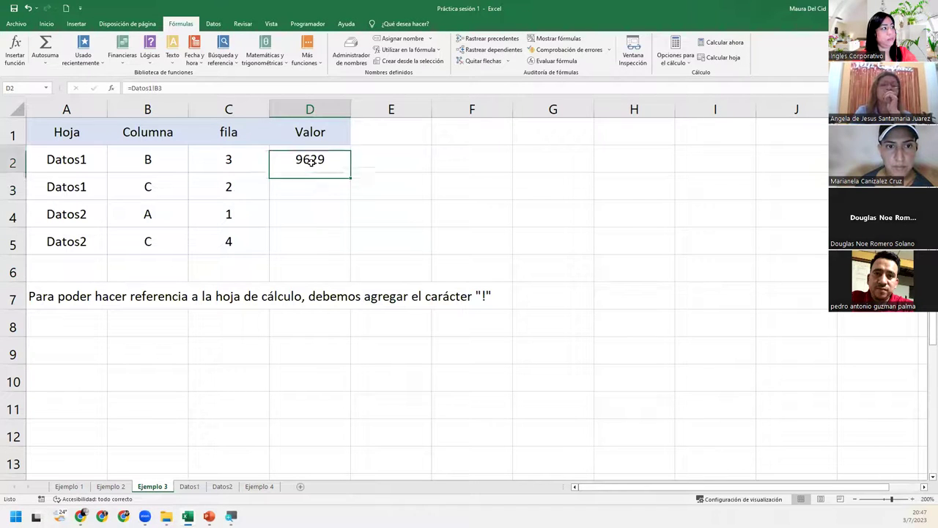
double_click(311, 161)
key("shift+Left")
key("shift+Left")
key("shift+Left")
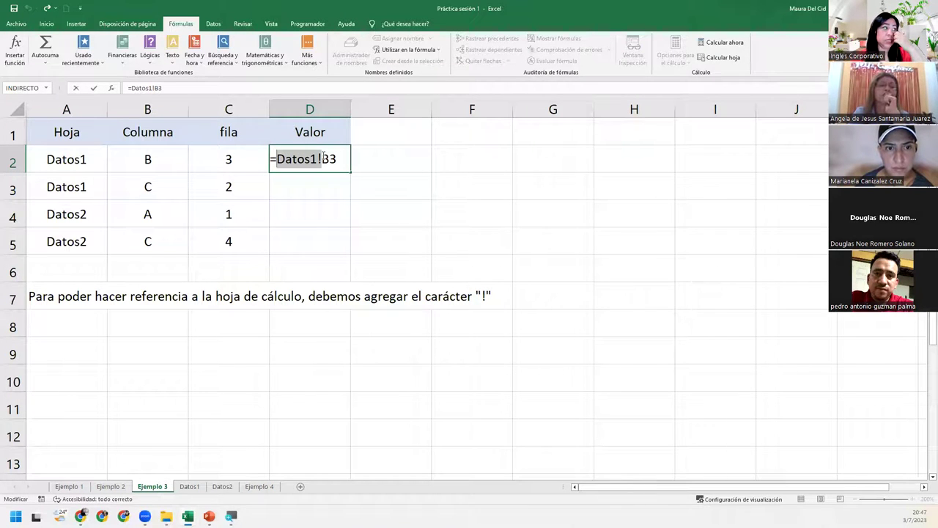
left_click_drag(320, 158, 329, 158)
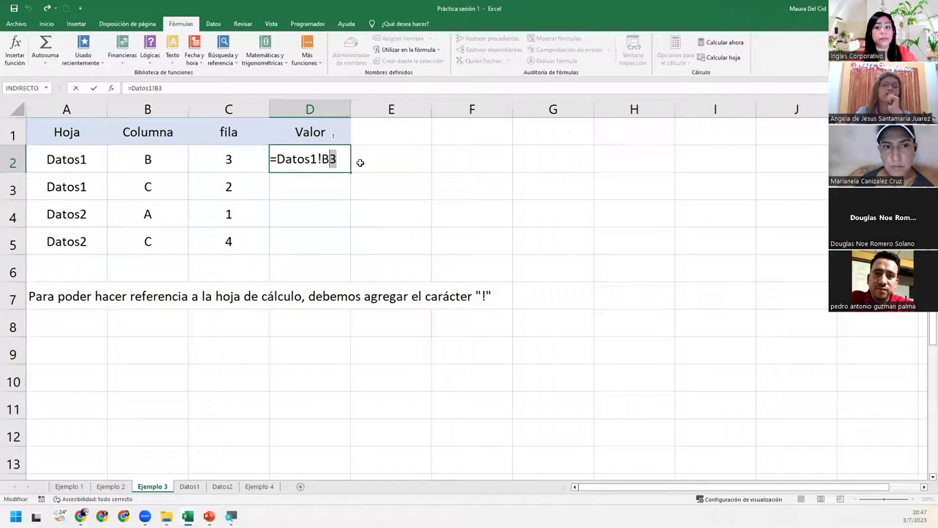
left_click_drag(337, 159, 279, 158)
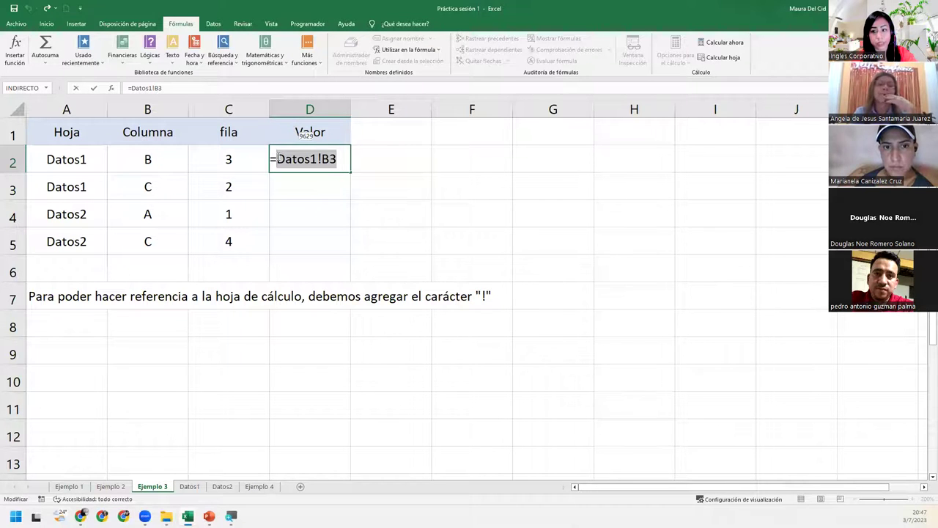
left_click(318, 159)
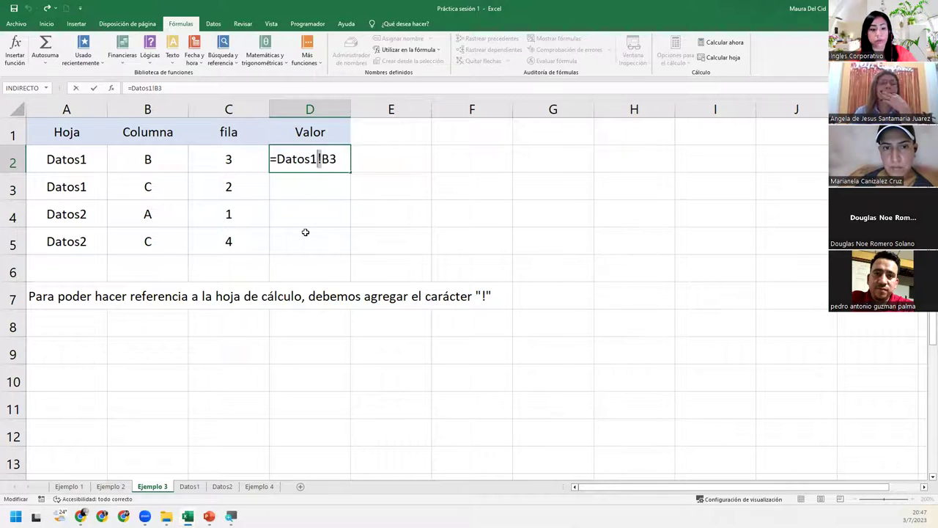
key("ctrl+Return")
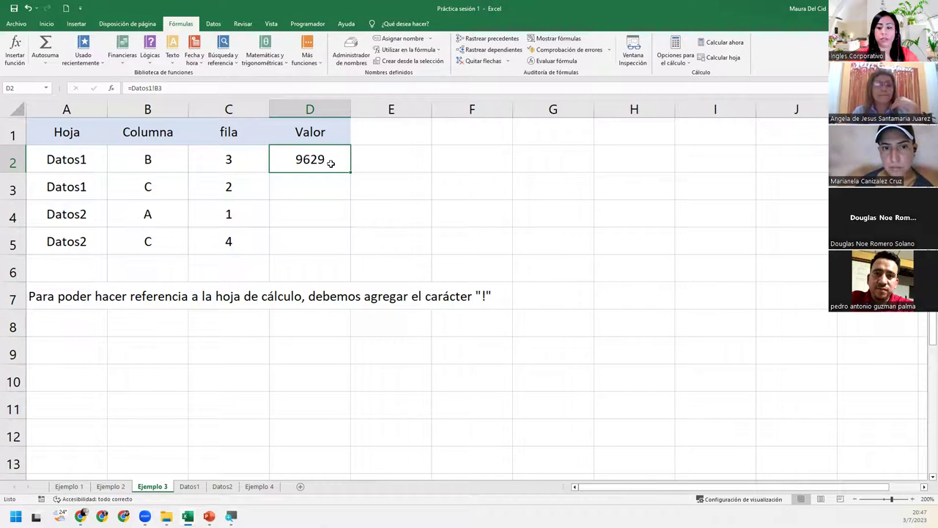
key("Delete")
Enter =INDIRECTO(A2&"!"&B2&C2) in D2, returning 9629.
type("=indire")
key("Tab")
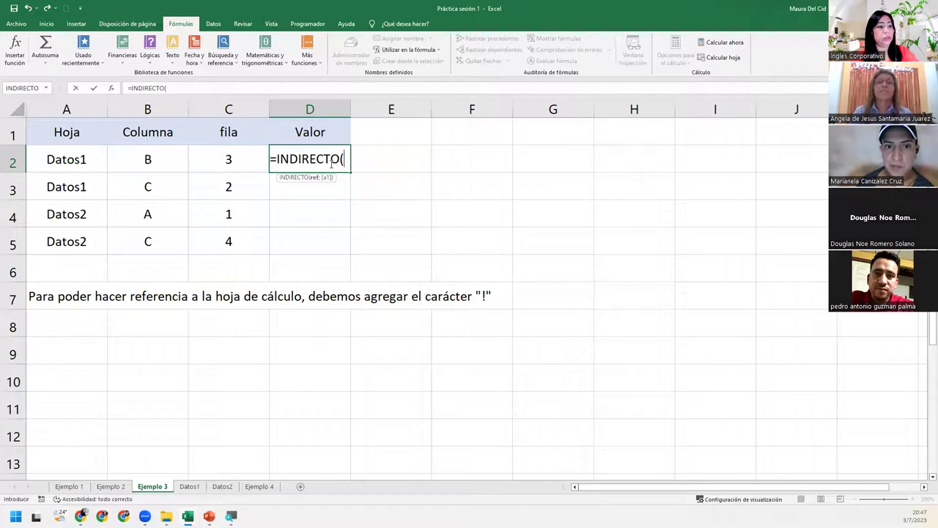
left_click(85, 159)
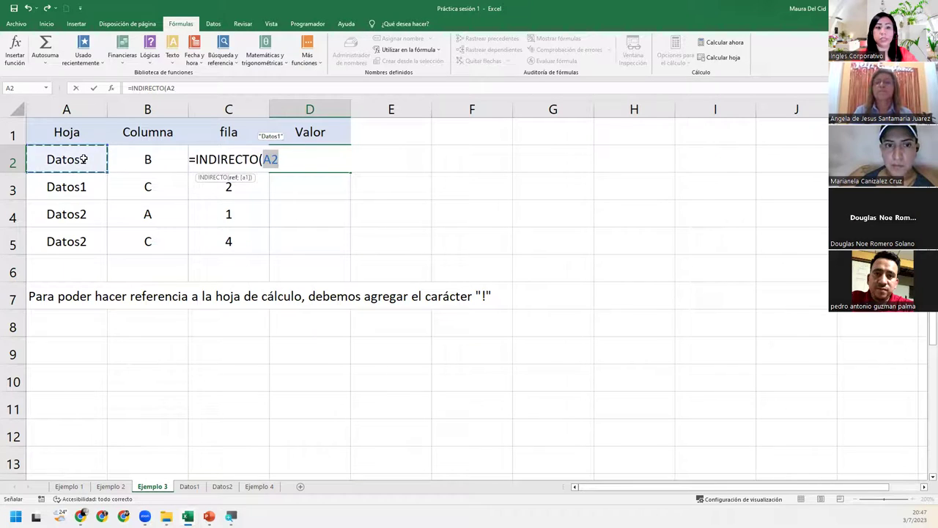
type("&\"!\"")
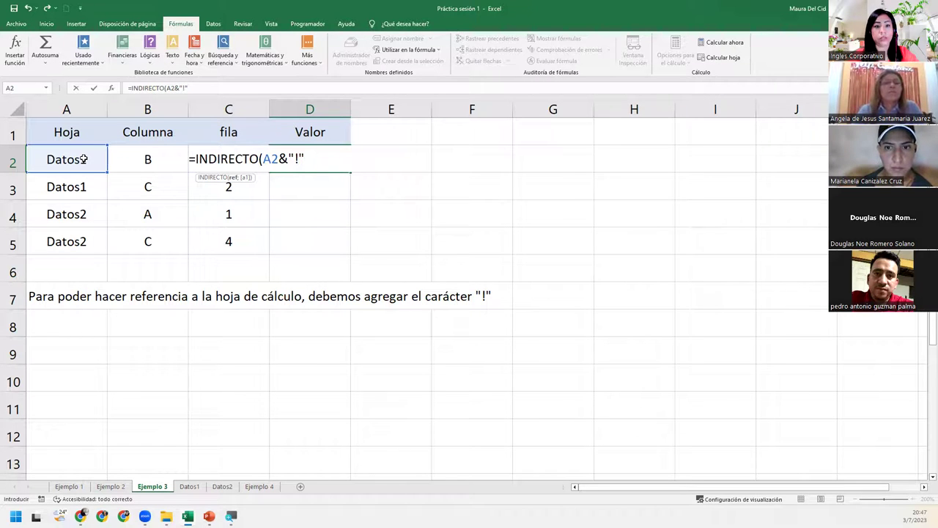
type("&")
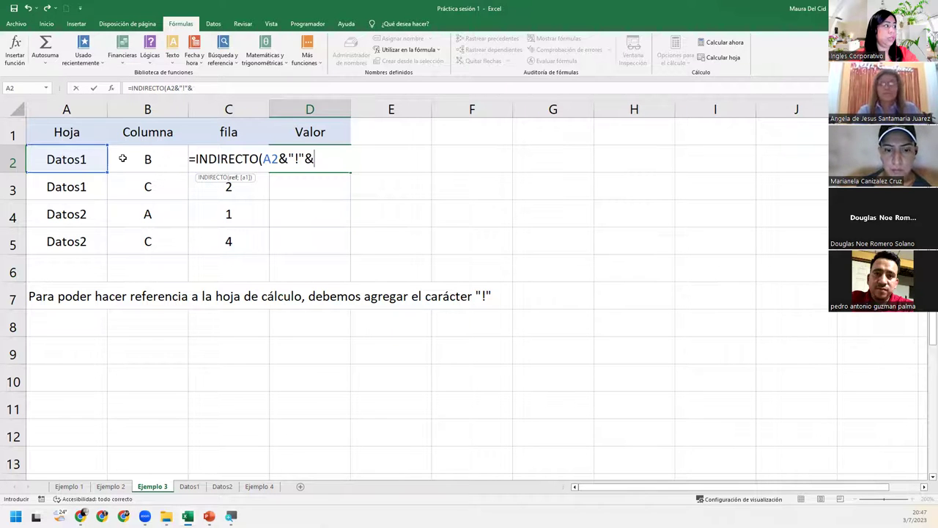
left_click(123, 159)
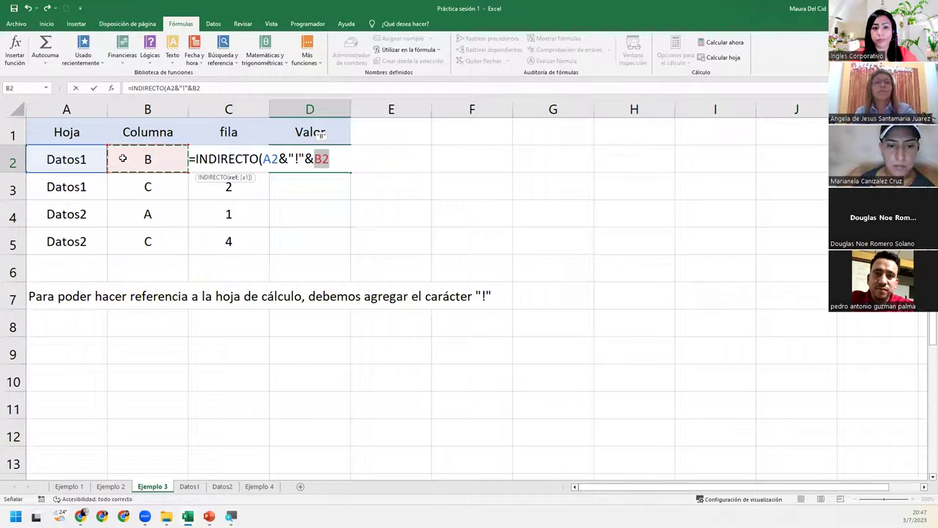
type("&")
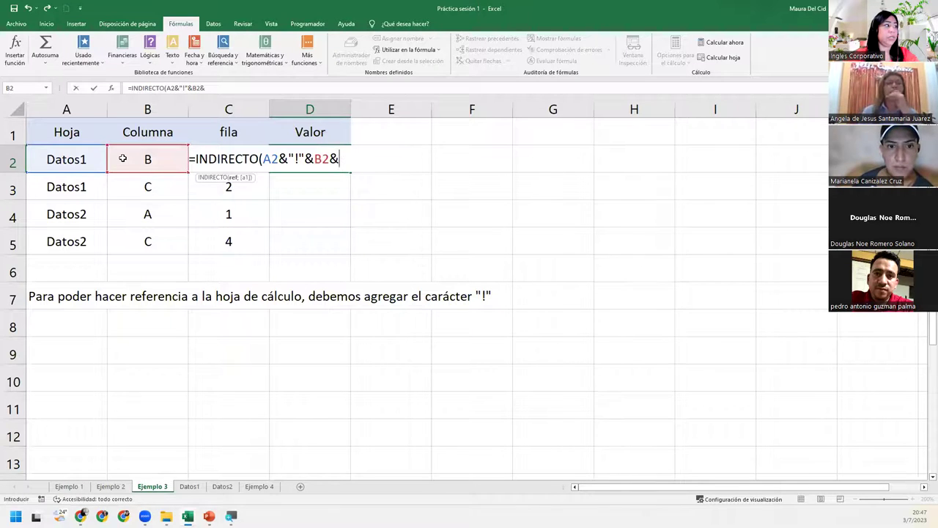
left_click(214, 189)
key("Up")
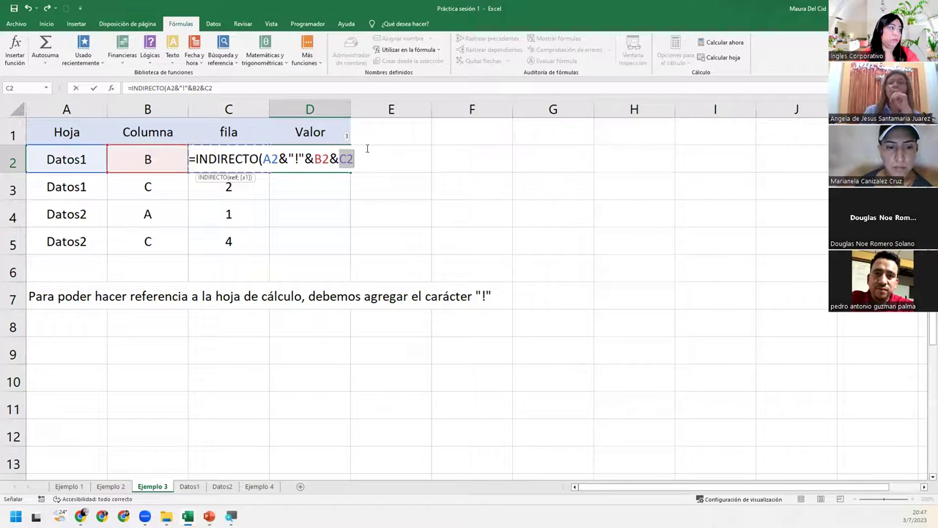
key("BackSpace")
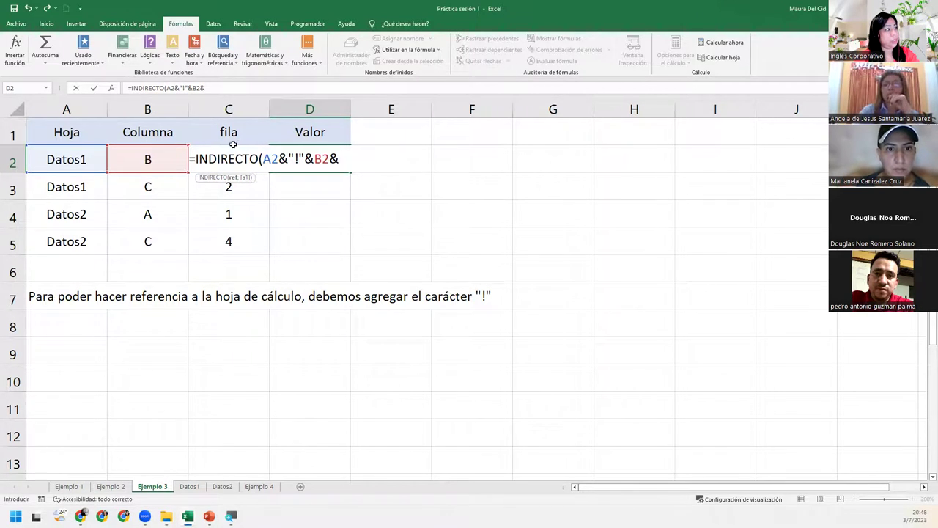
left_click(242, 145)
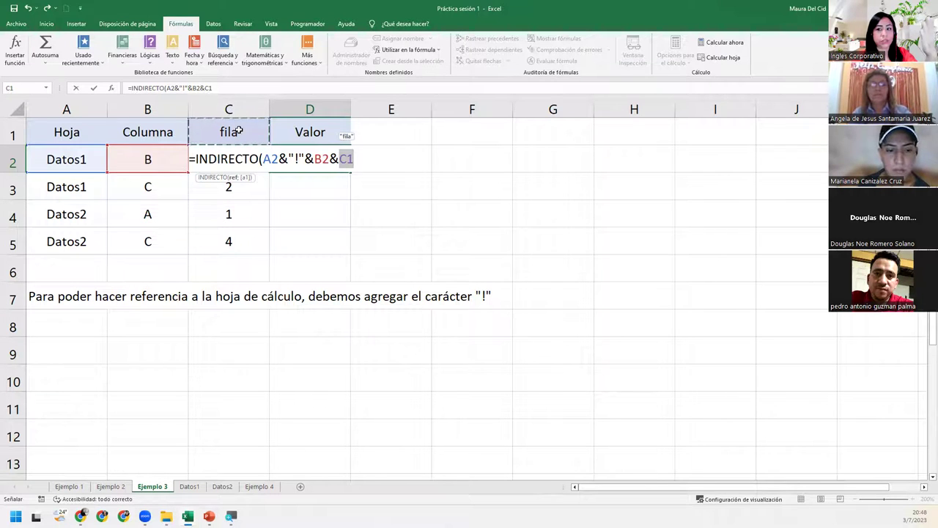
key("Down")
left_click(362, 154)
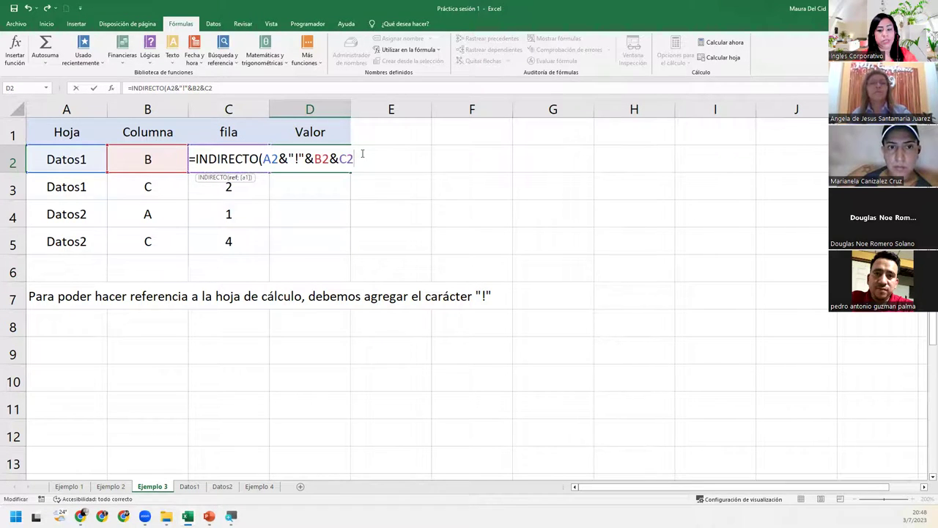
type(")")
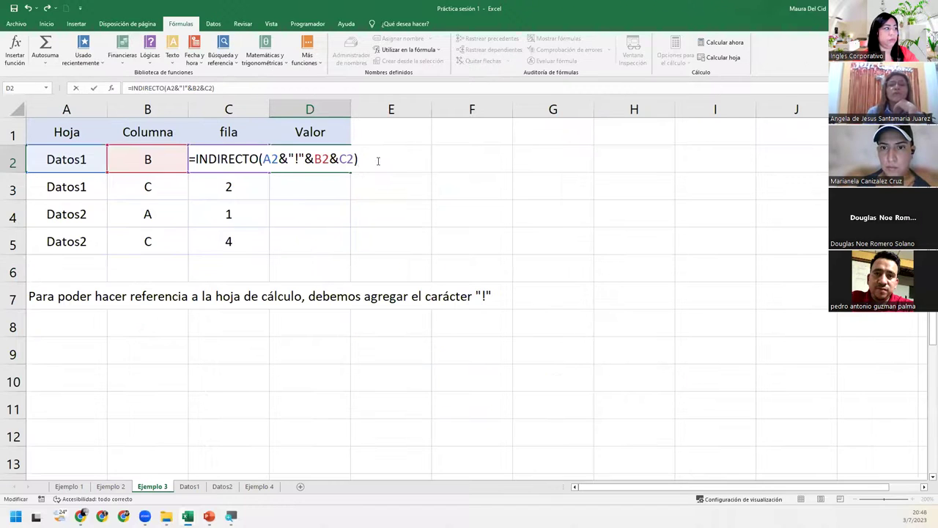
key("Return")
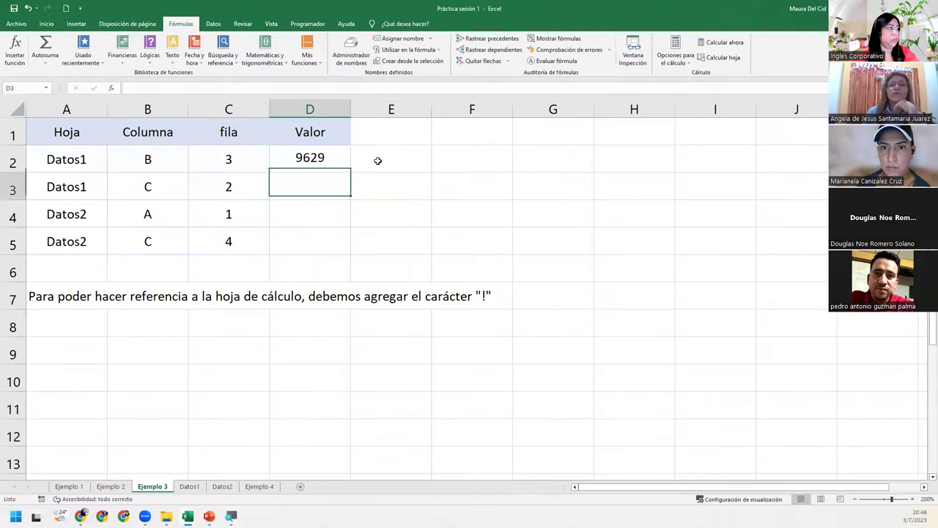
Left-align D2 and review its formula's referenced cells.
left_click(310, 160)
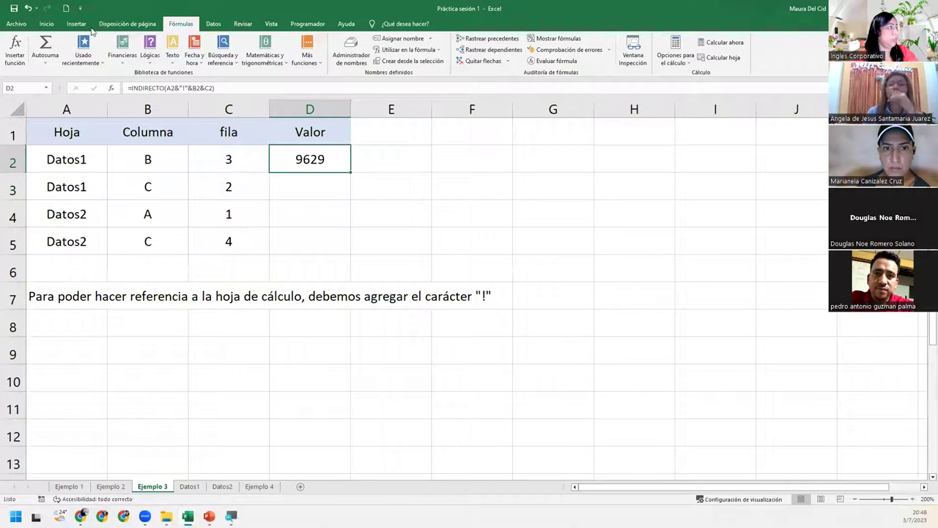
left_click(45, 24)
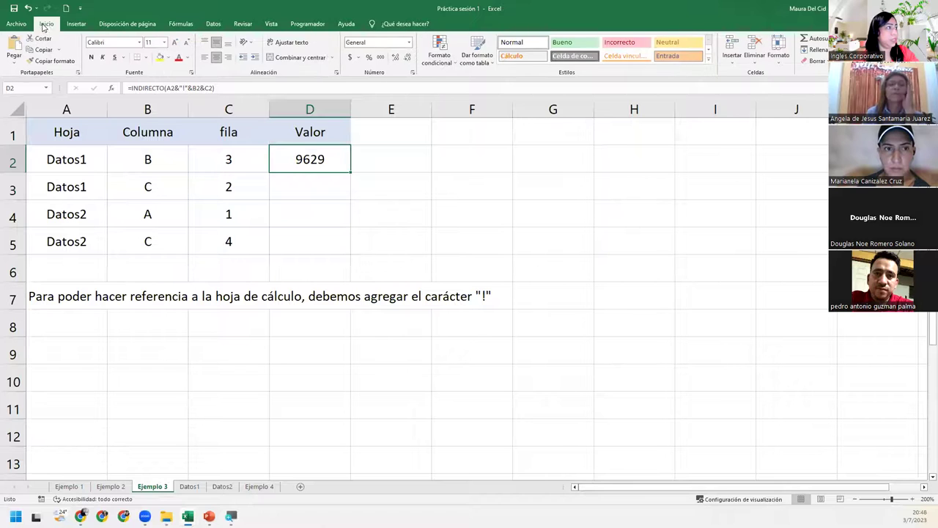
left_click(205, 59)
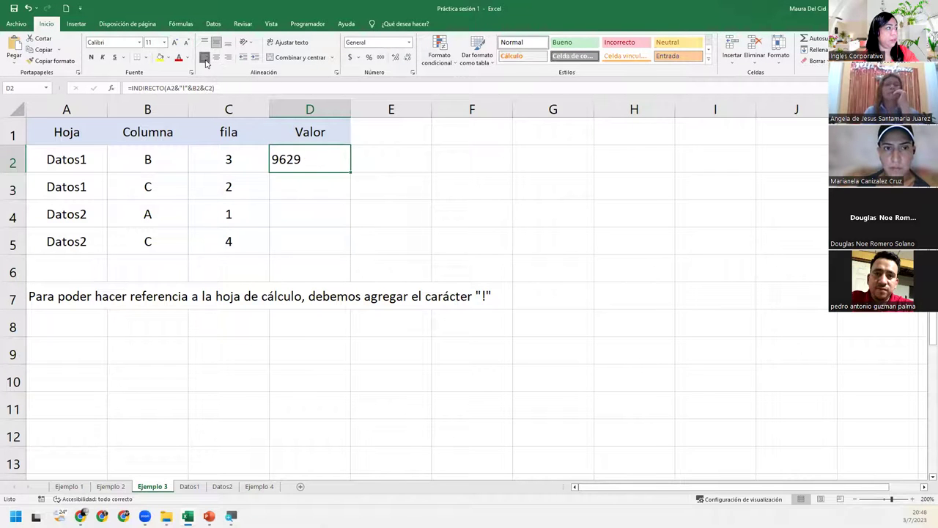
double_click(312, 159)
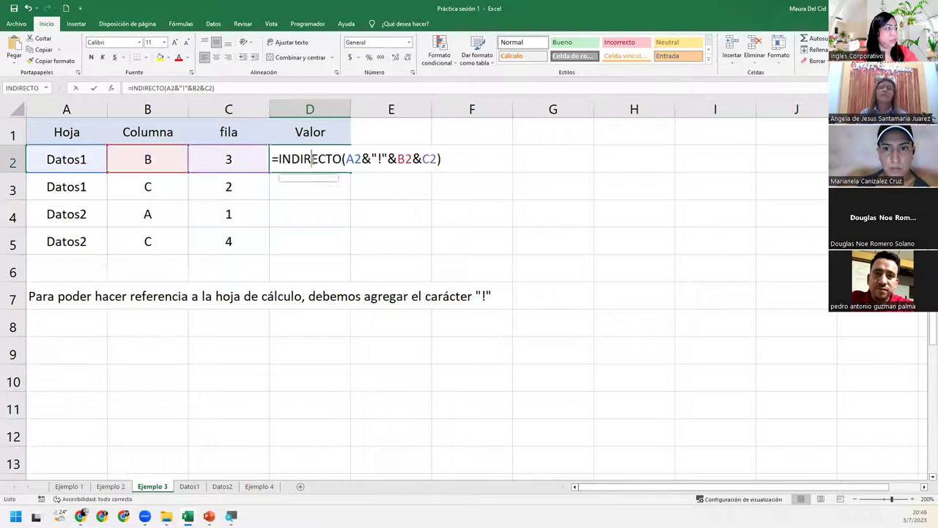
left_click(465, 160)
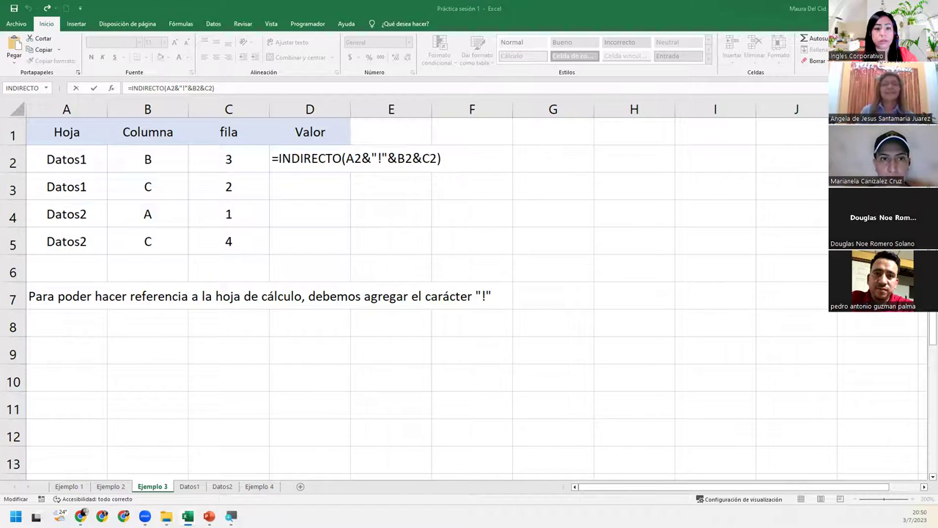
left_click(478, 153)
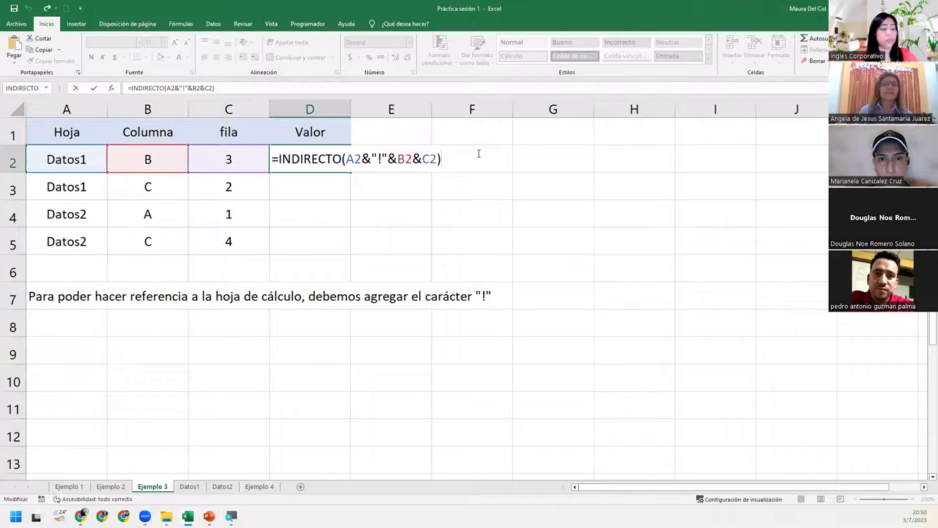
key("Return")
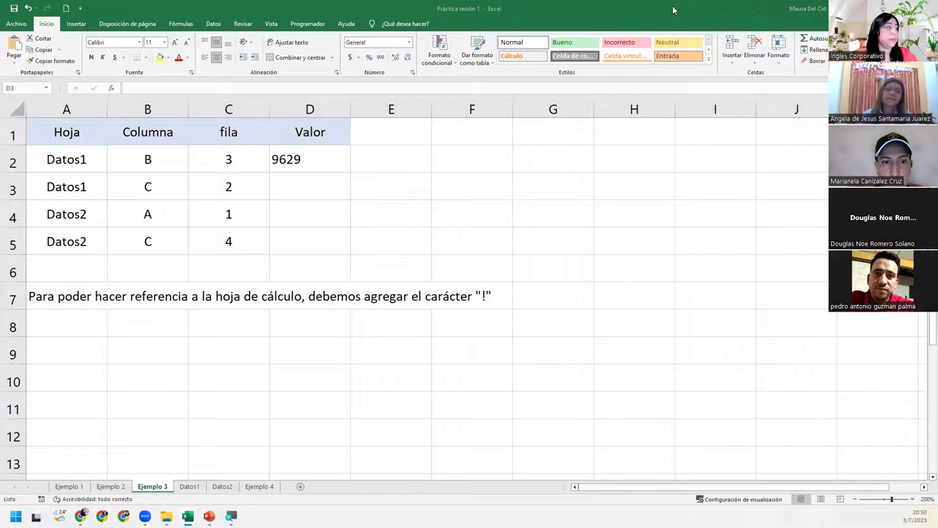
Fill D2's INDIRECTO formula down to D5, giving 2683, 362 and 5198.
left_click(313, 192)
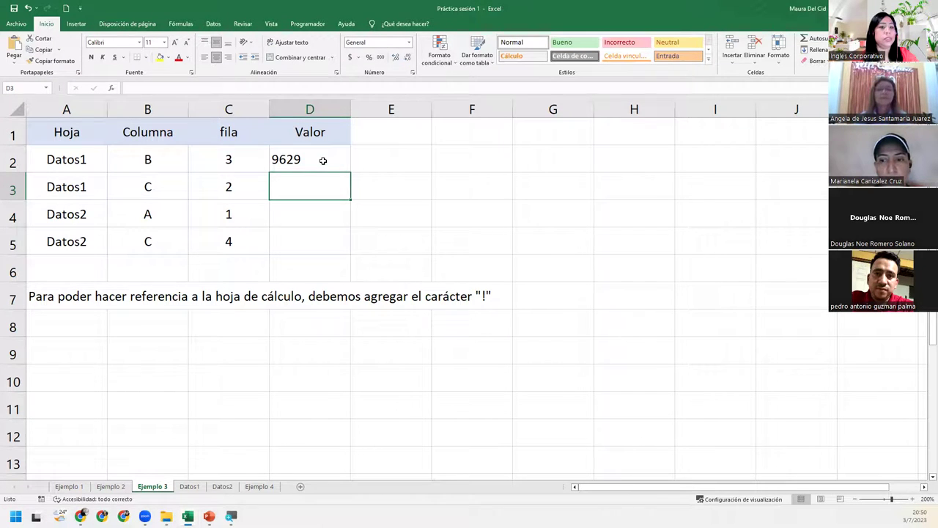
left_click(323, 160)
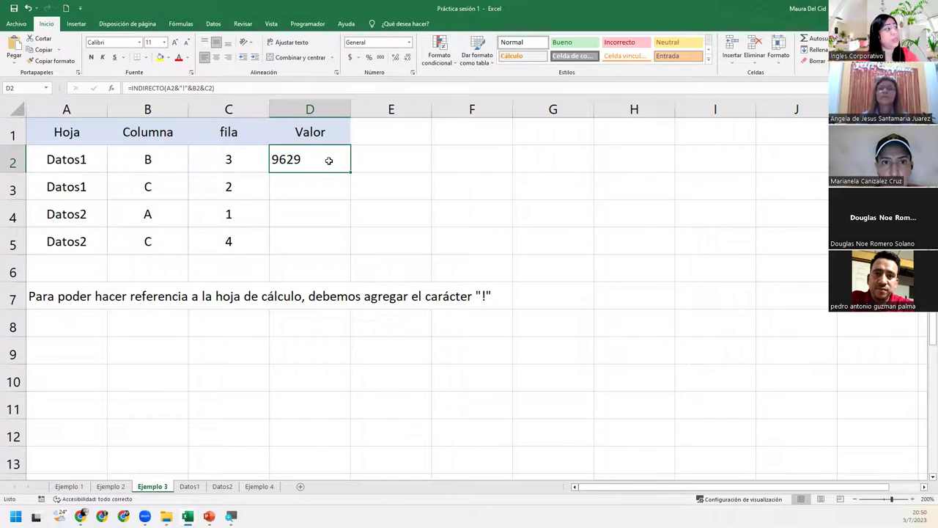
double_click(329, 159)
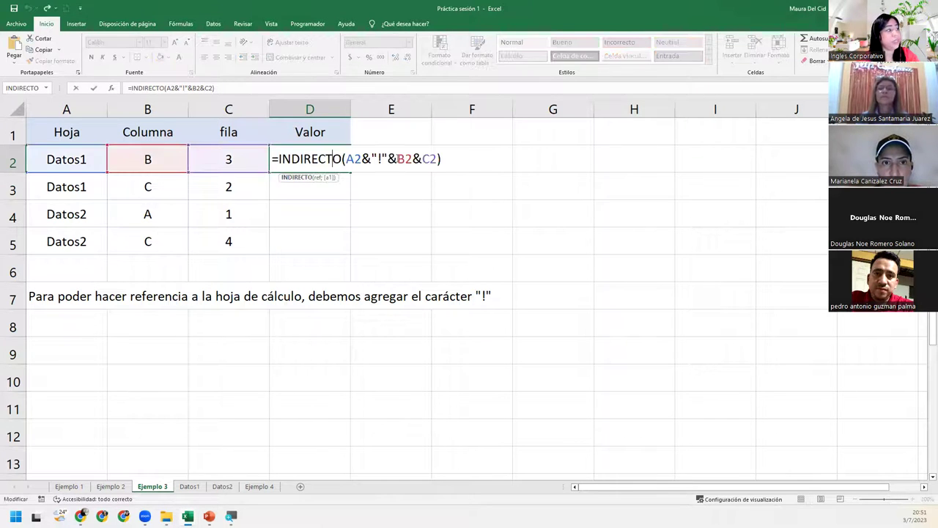
key("Return")
left_click(334, 163)
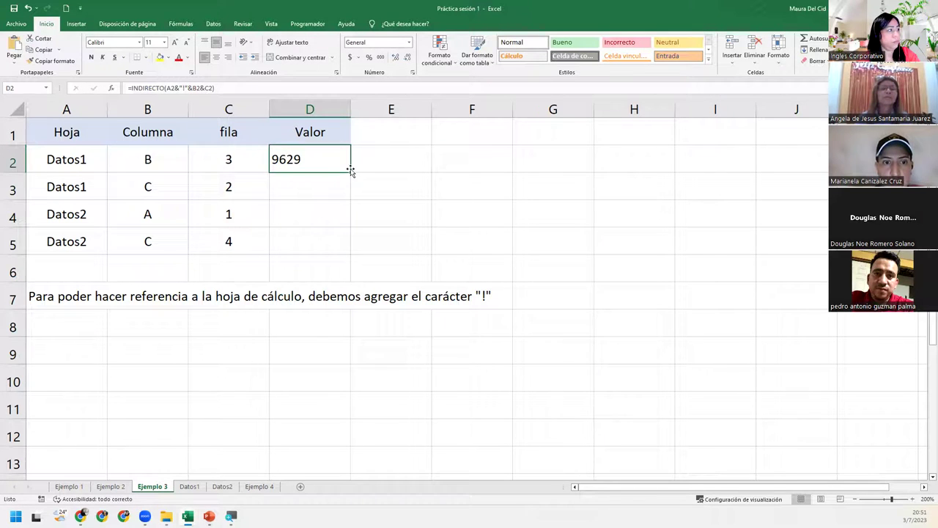
left_click_drag(351, 175, 357, 252)
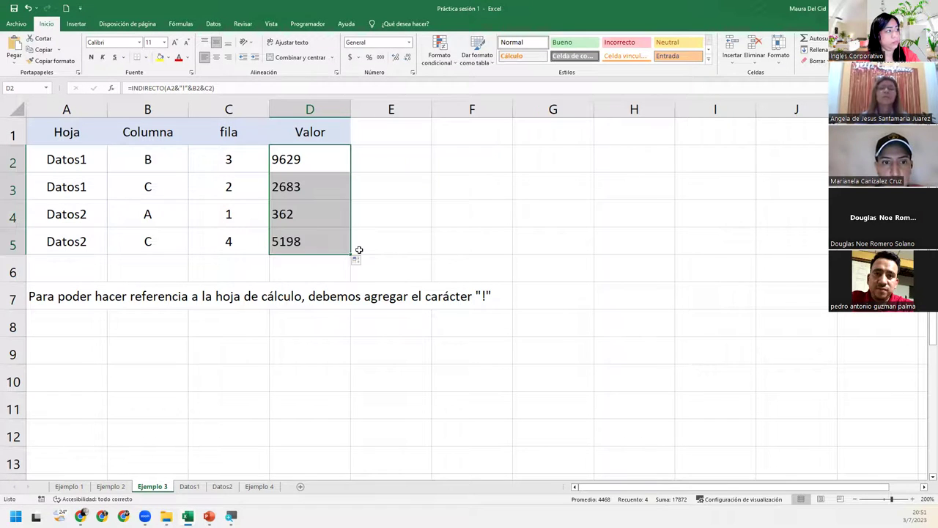
left_click(312, 241)
Review the adjusted INDIRECTO formulas in D2, D3 and D4.
left_click(310, 165)
double_click(311, 159)
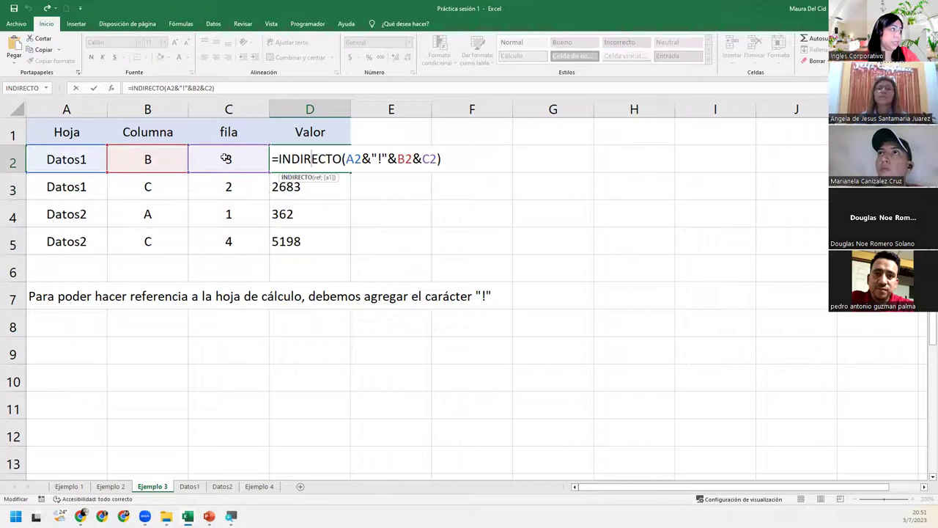
key("Return")
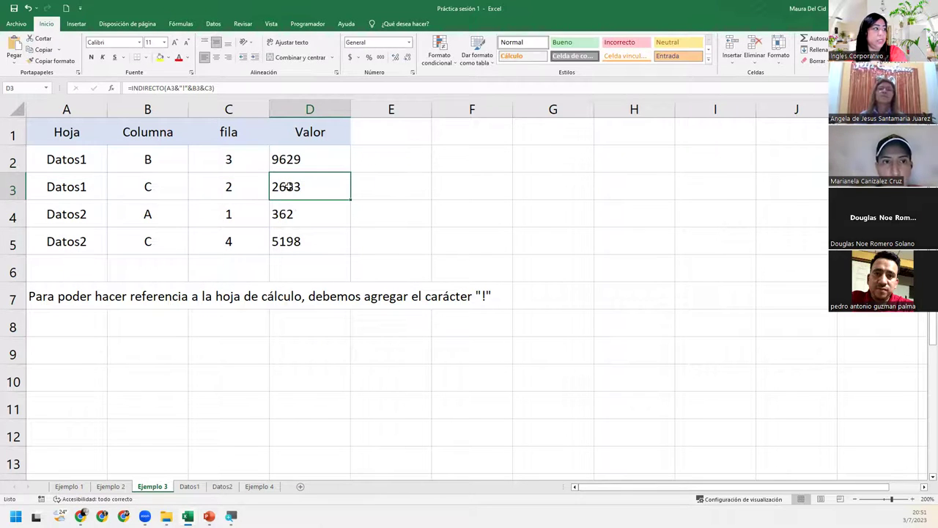
double_click(290, 186)
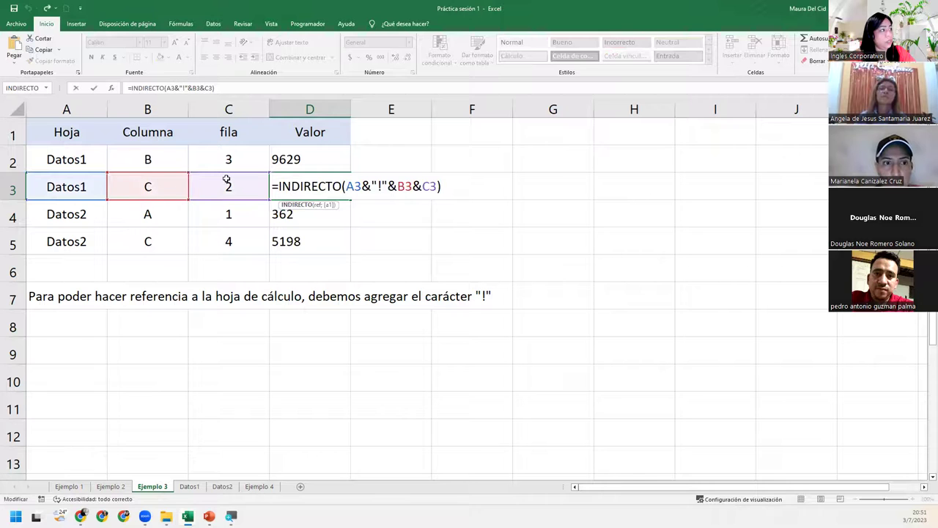
key("Return")
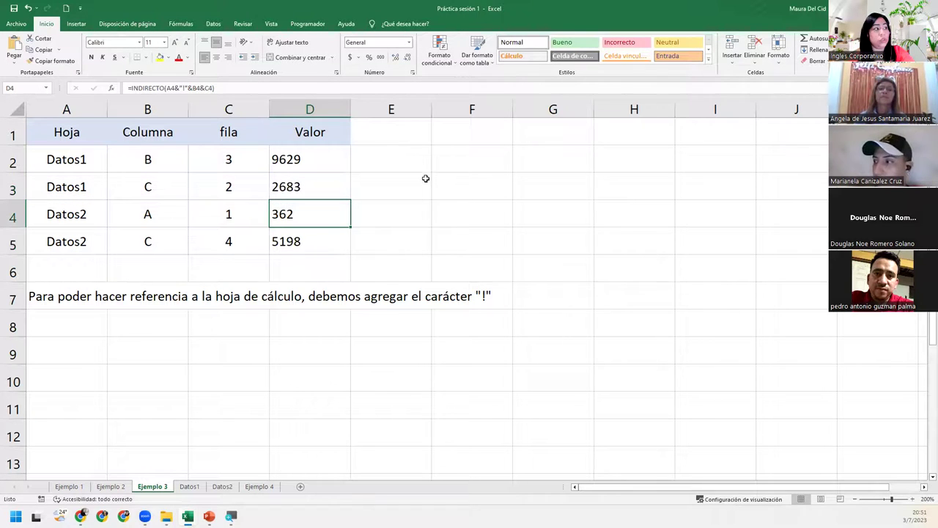
double_click(313, 214)
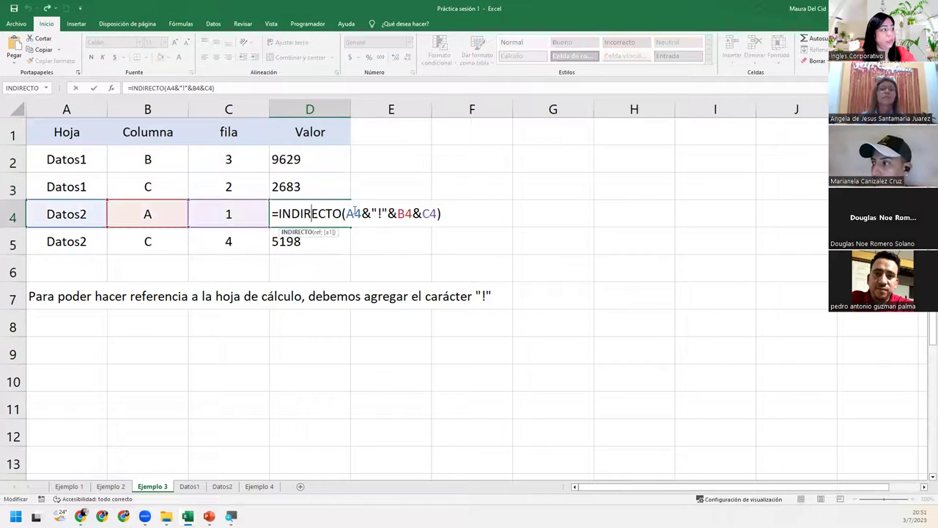
left_click(464, 212)
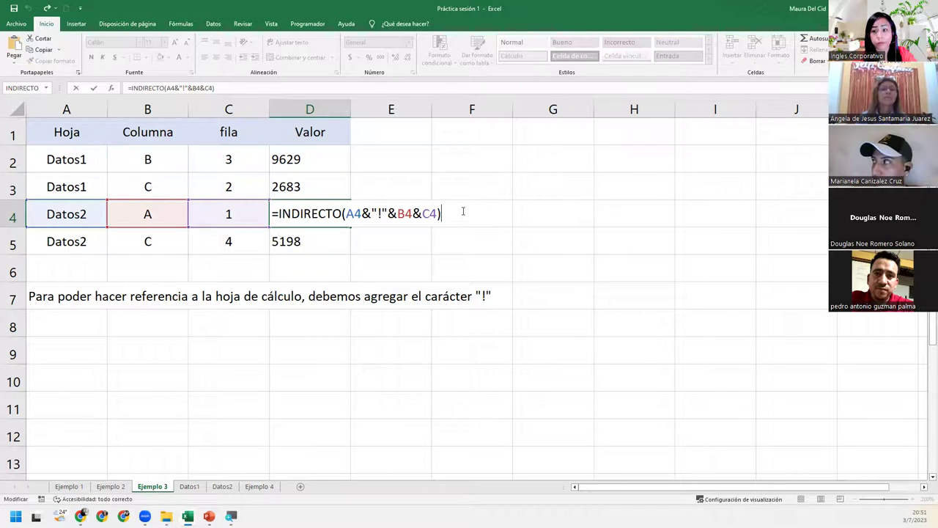
key("Return")
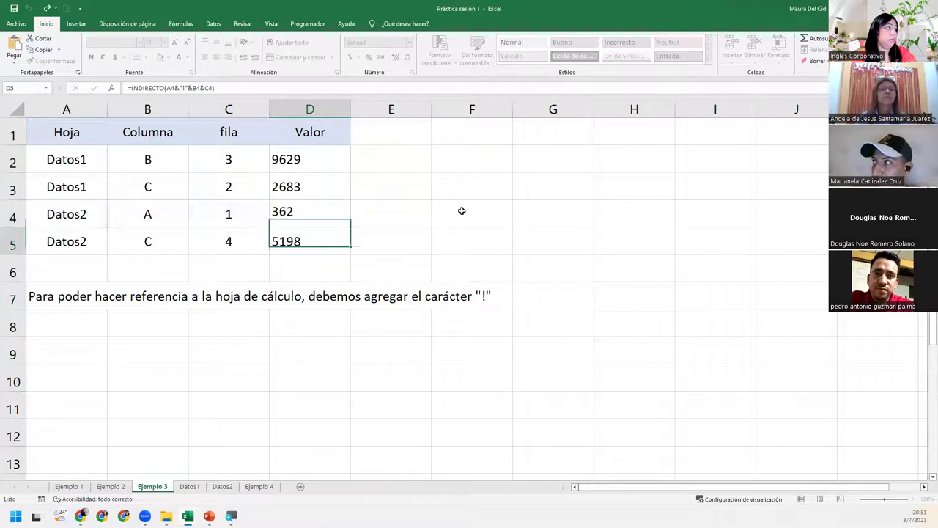
left_click(431, 163)
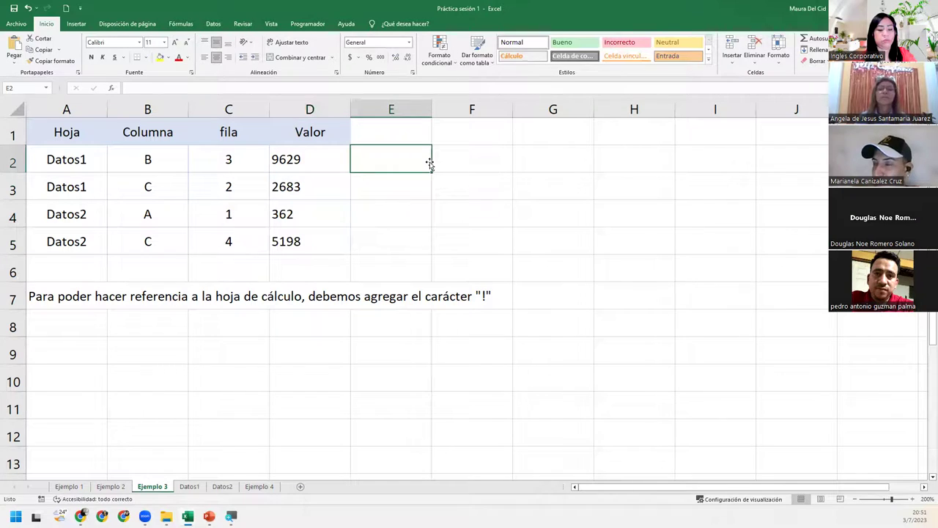
Enter =Datos1!B3 in E2 and fill it down to E5 for comparison.
type("=")
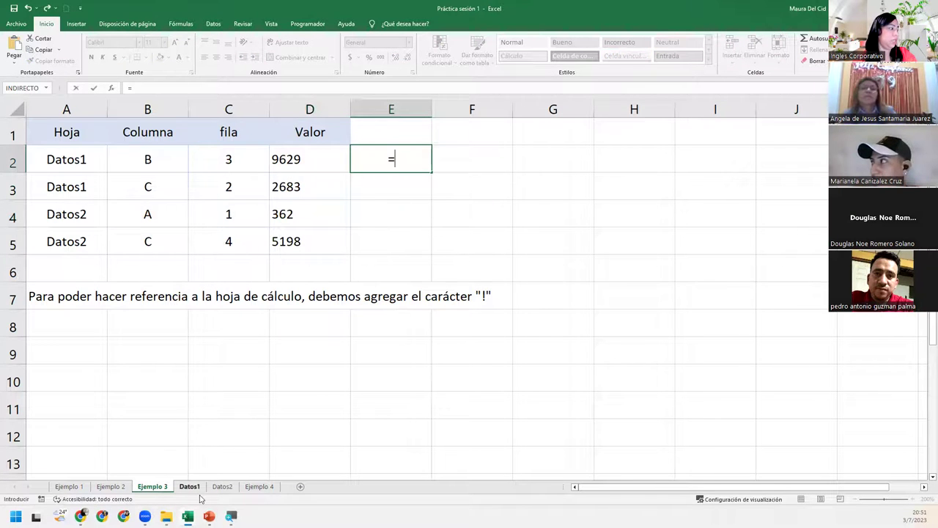
left_click(190, 487)
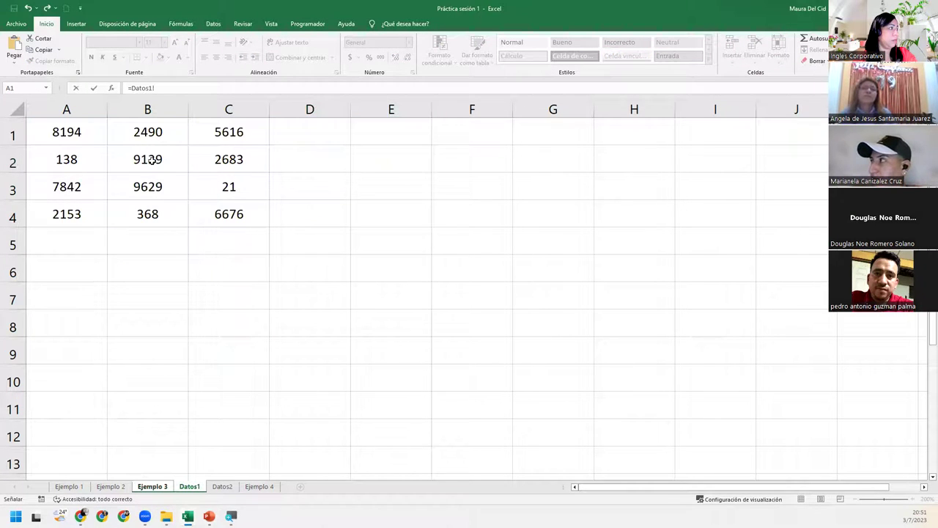
left_click(147, 186)
key("Return")
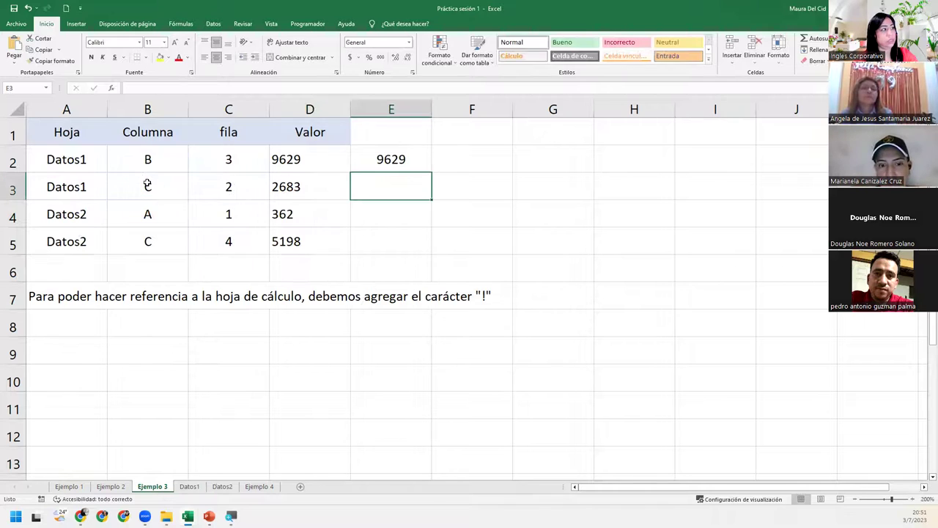
left_click(414, 158)
left_click_drag(430, 171, 427, 253)
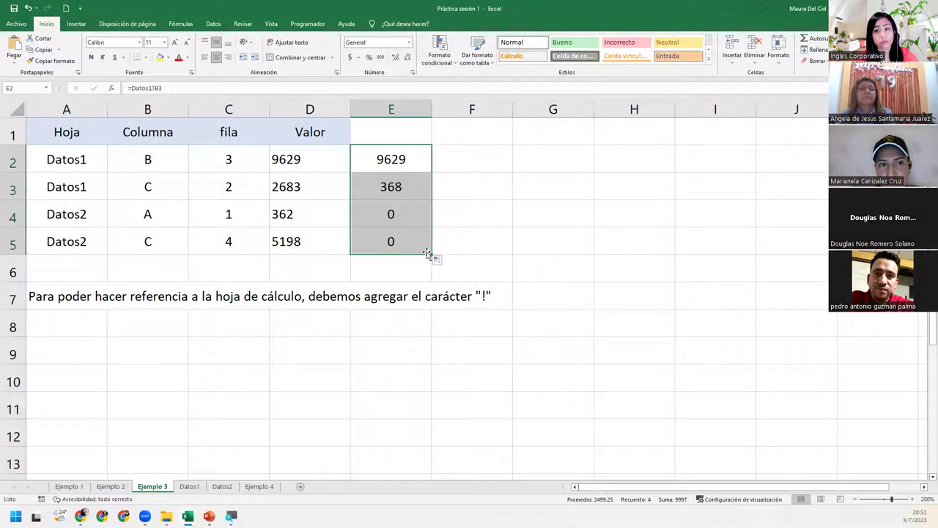
Inspect the direct references in E3 and E5, then clear E2:E5.
double_click(392, 186)
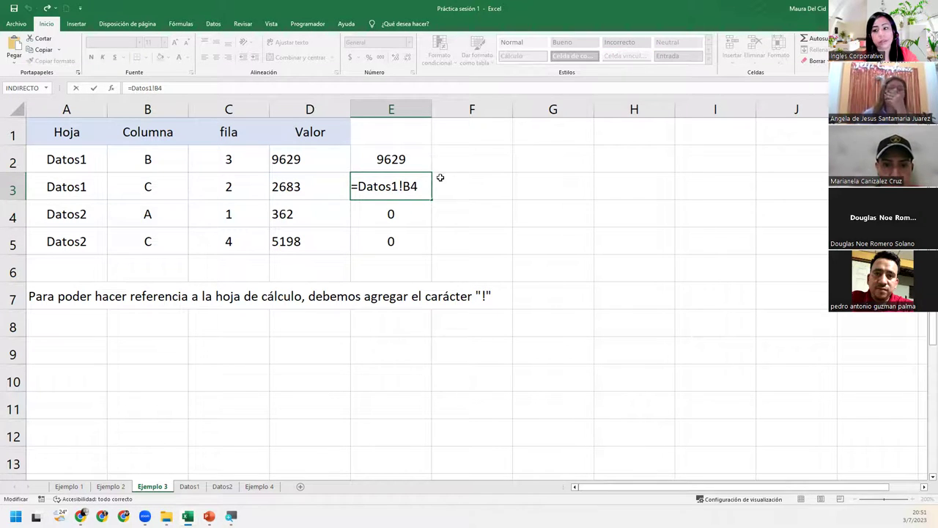
left_click(427, 230)
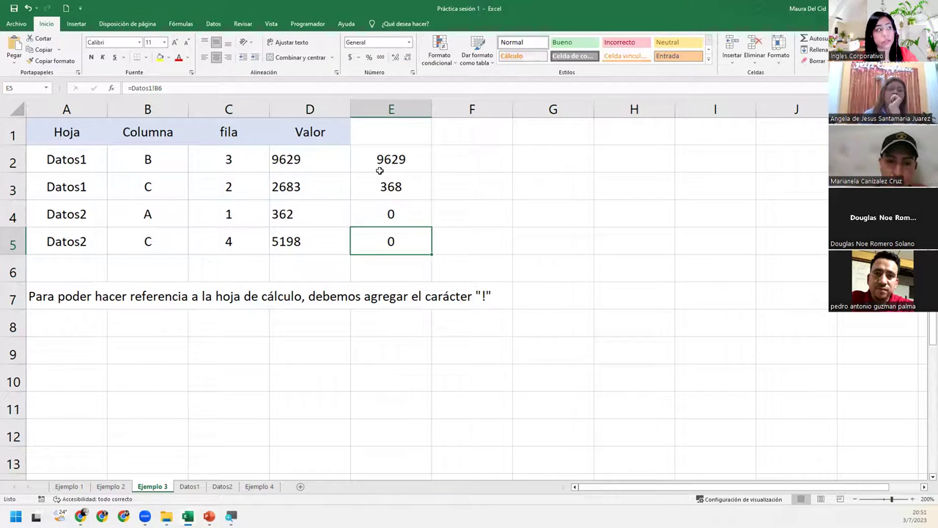
left_click_drag(387, 163, 393, 242)
key("Delete")
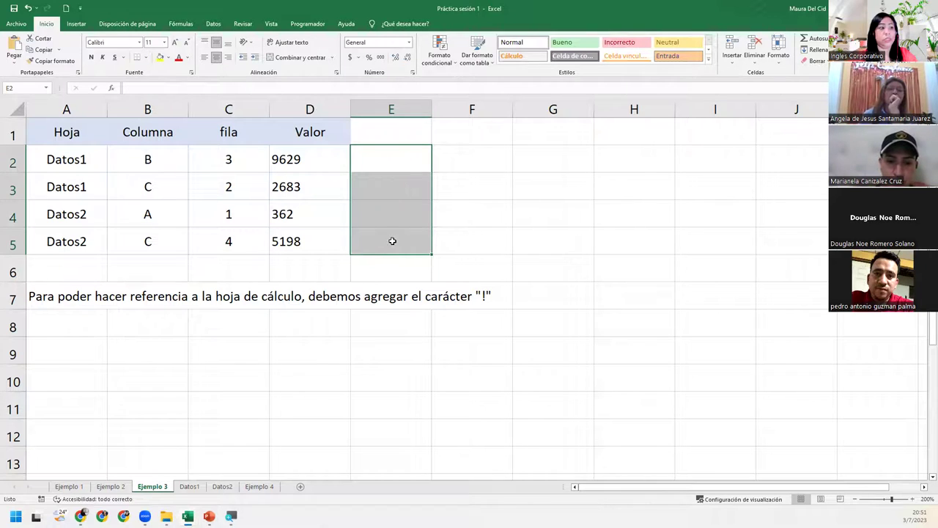
left_click(328, 159)
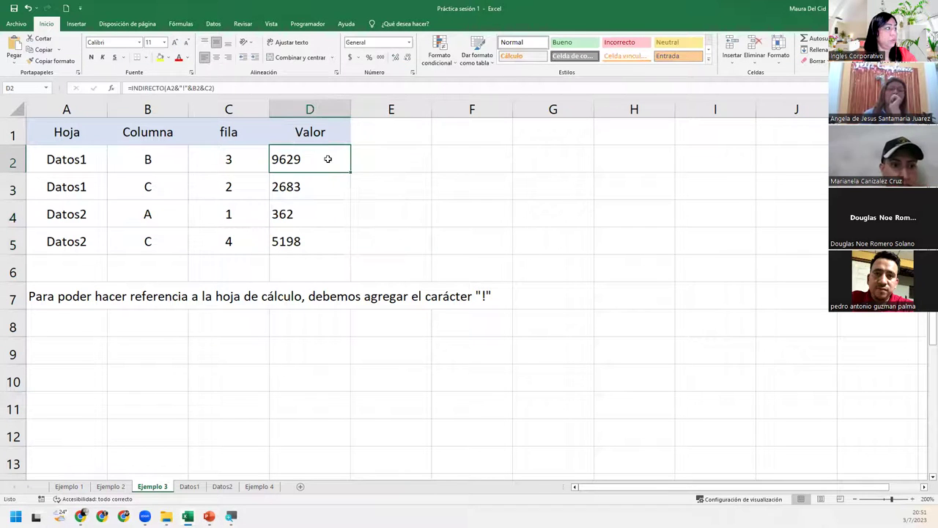
double_click(331, 166)
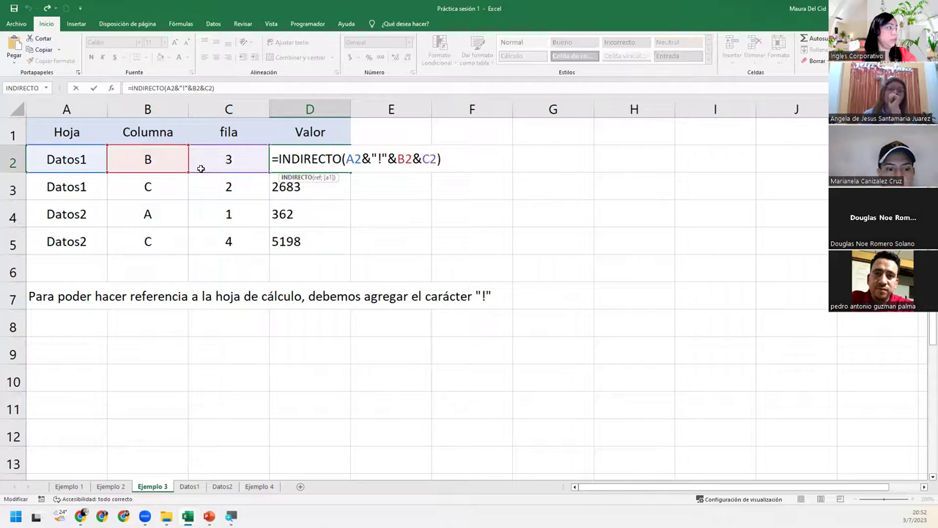
left_click(456, 158)
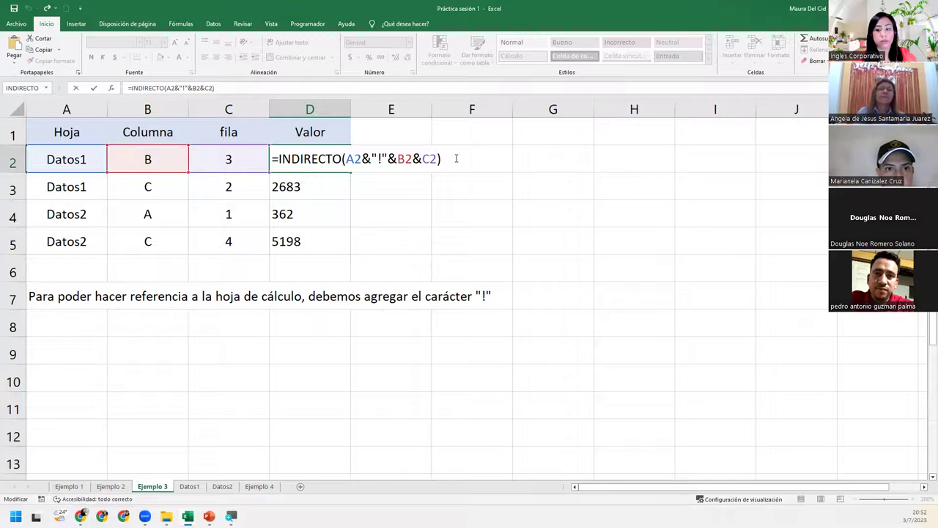
key("Return")
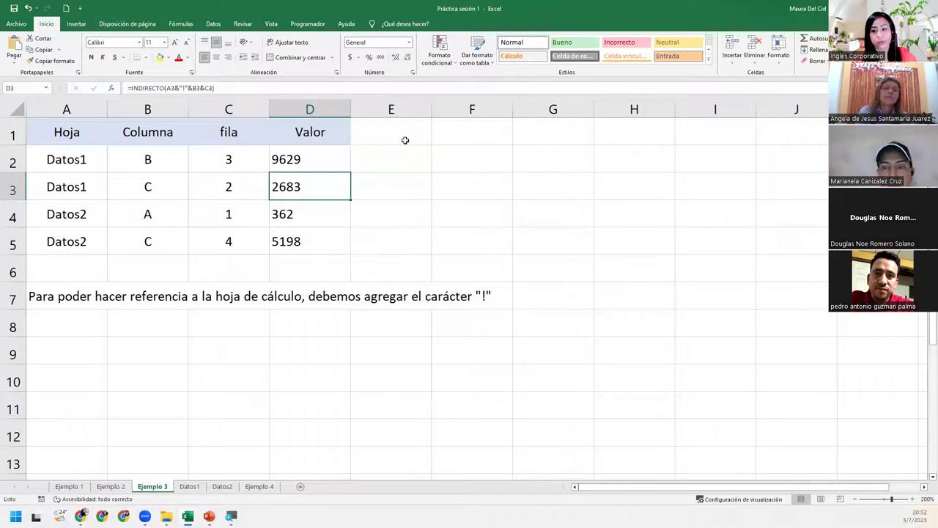
double_click(325, 186)
left_click(470, 188)
key("Return")
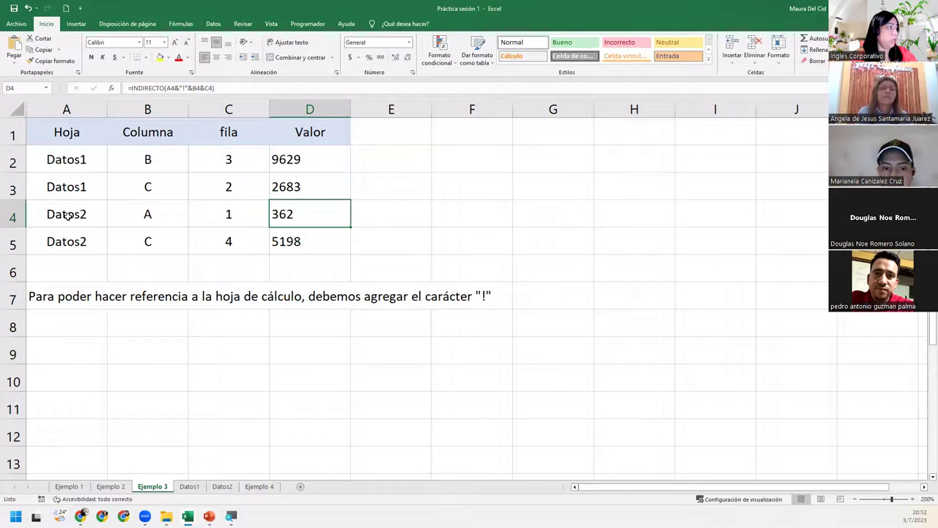
left_click(222, 491)
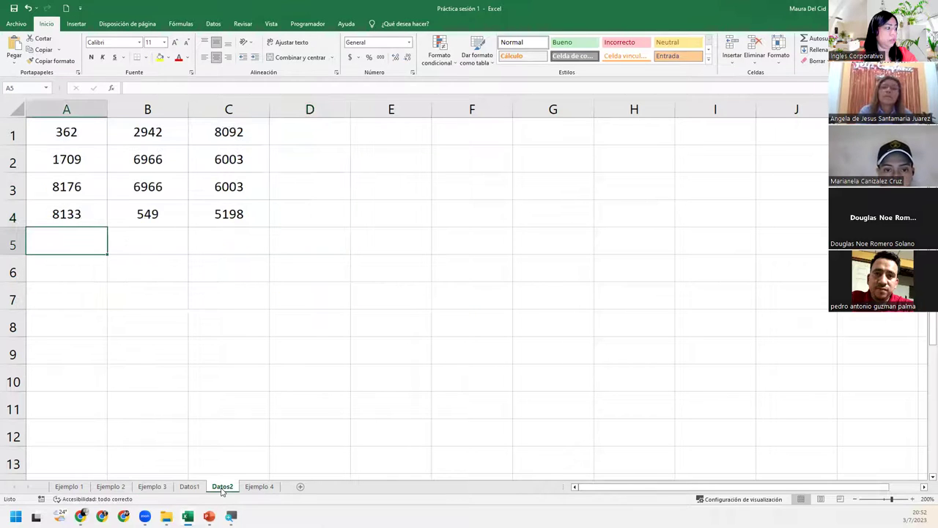
left_click(82, 134)
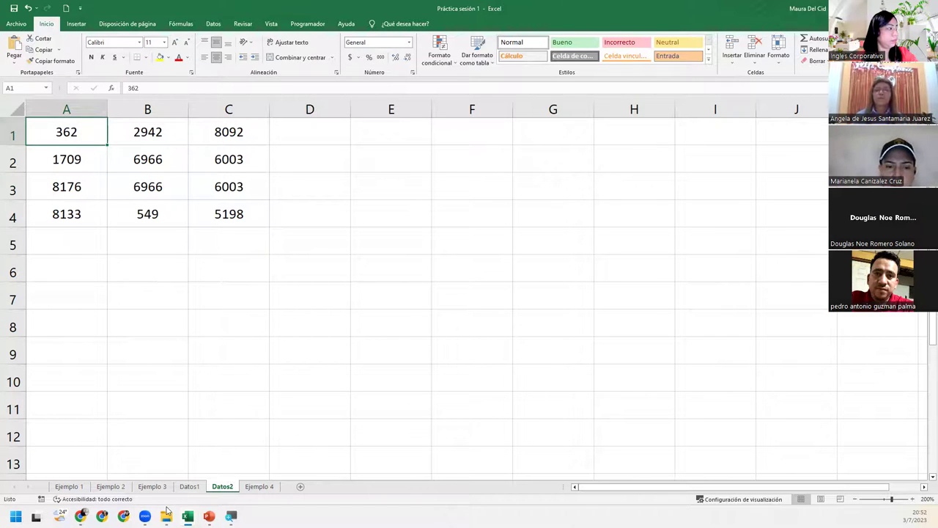
left_click(153, 488)
left_click(345, 239)
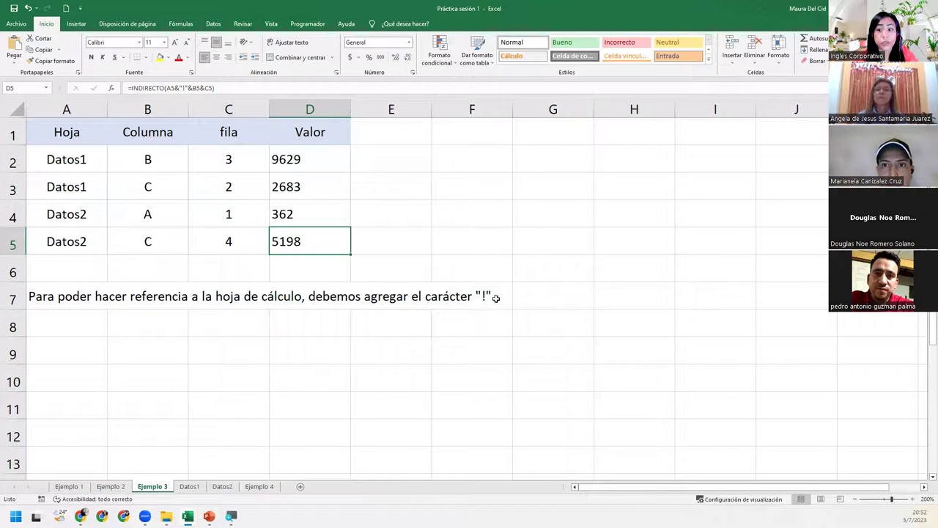
double_click(310, 158)
left_click_drag(387, 158, 361, 158)
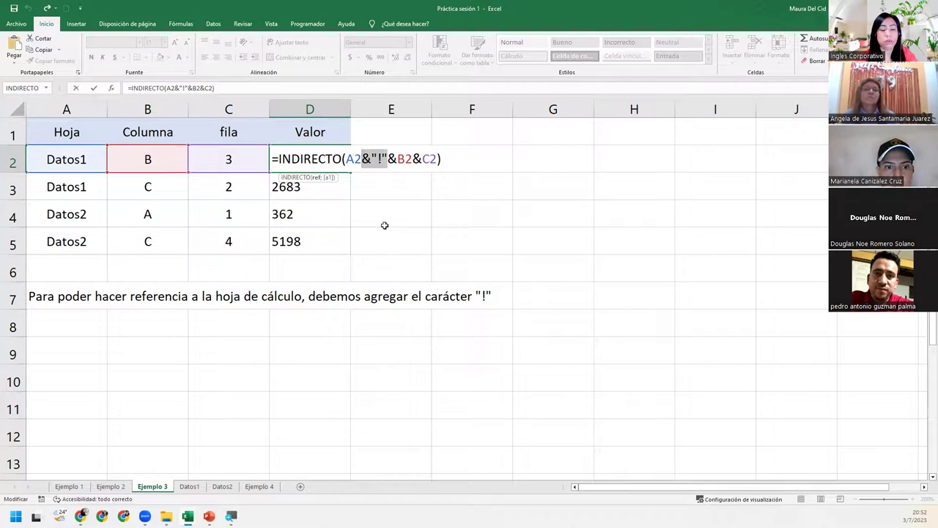
key("Delete")
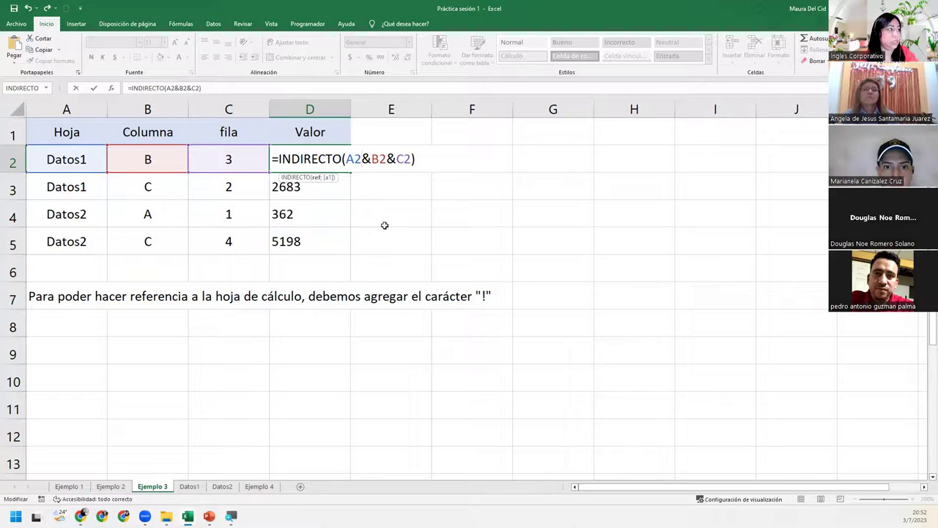
key("Return")
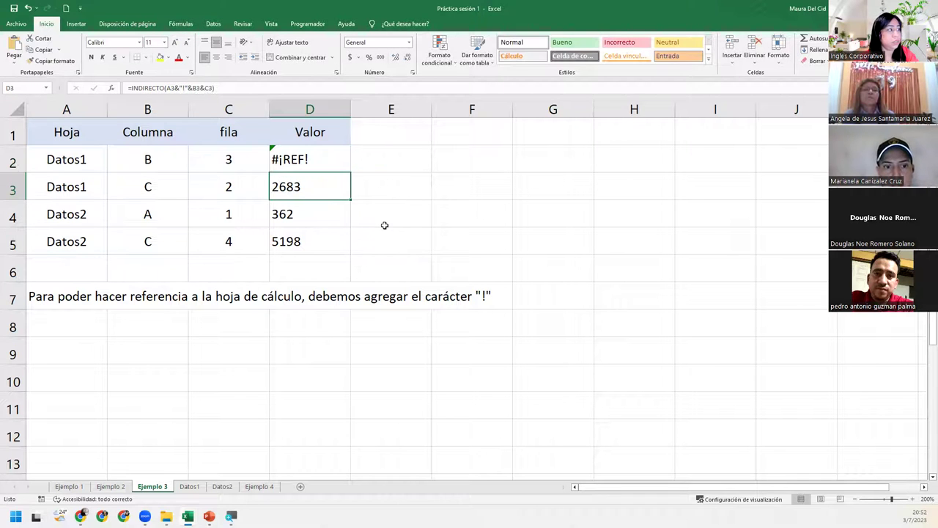
double_click(320, 153)
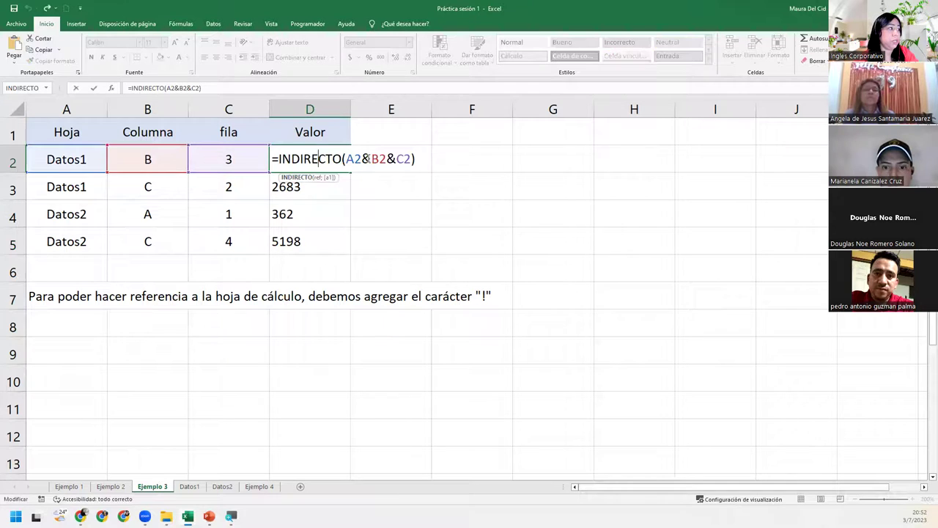
left_click(362, 158)
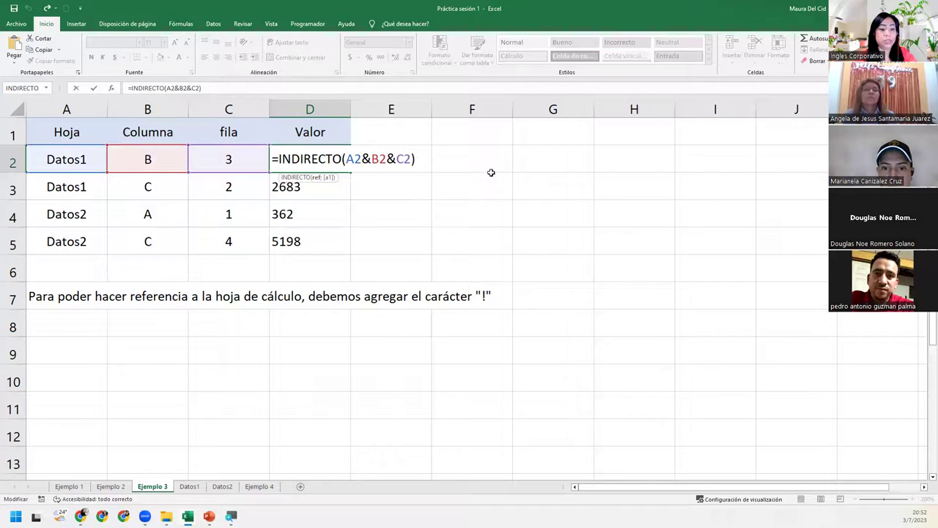
key("ctrl+Return")
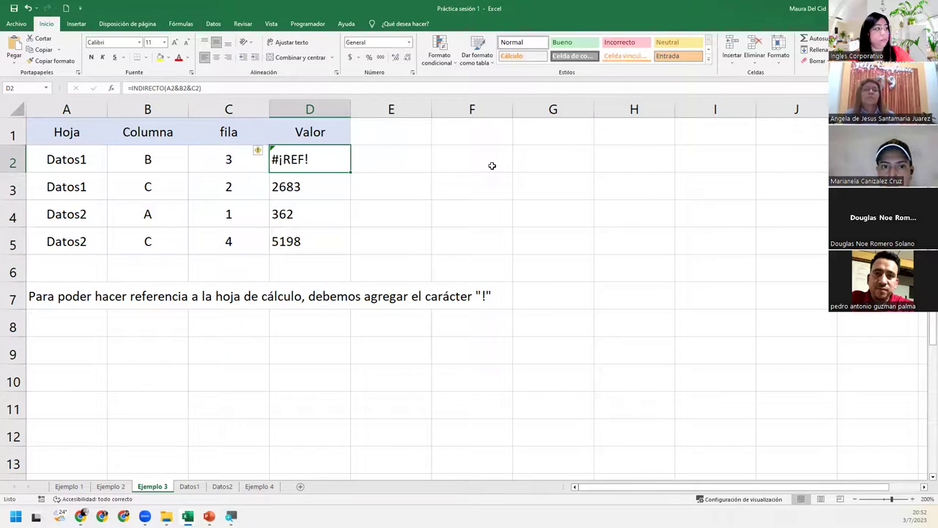
type("\"!\"&")
double_click(319, 157)
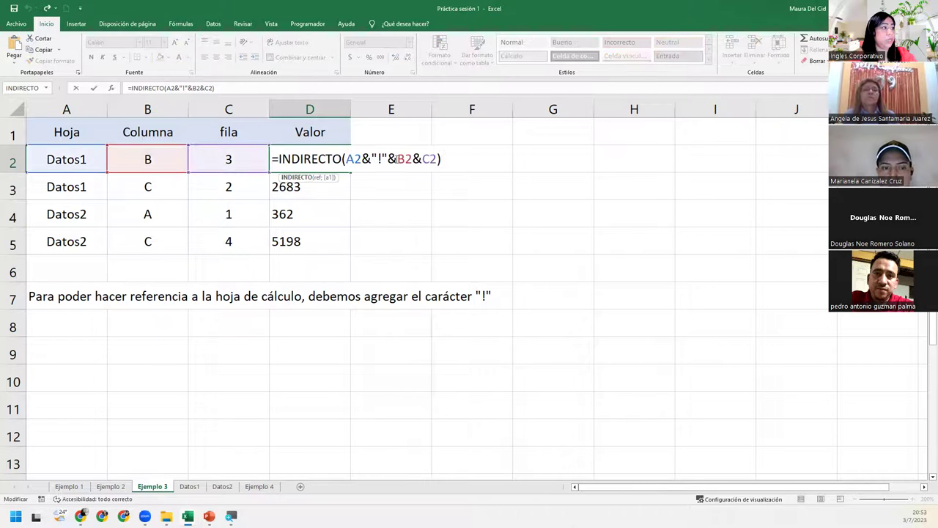
left_click_drag(387, 159, 361, 159)
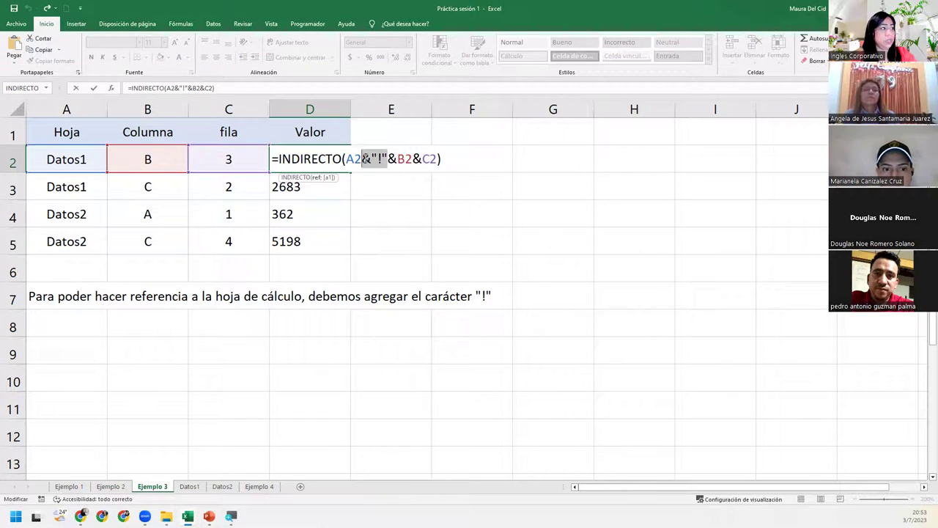
left_click(355, 159)
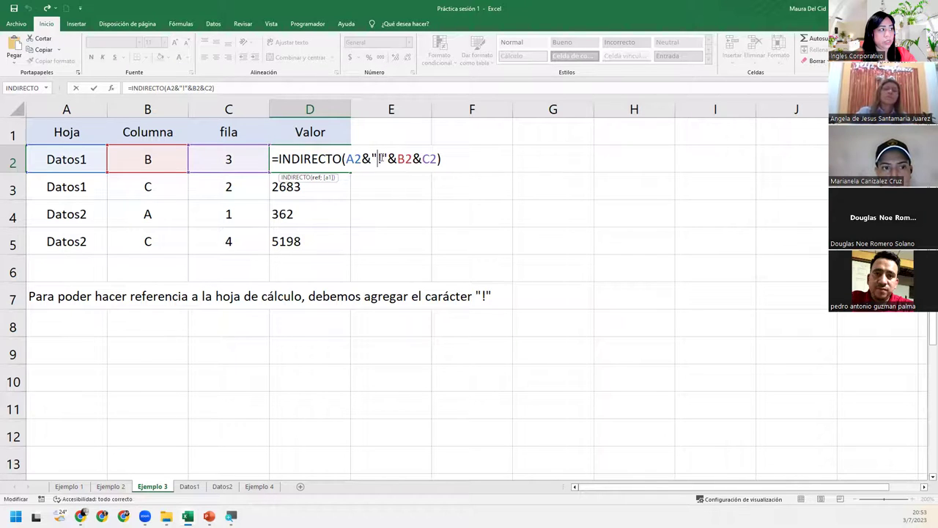
left_click_drag(388, 158, 371, 159)
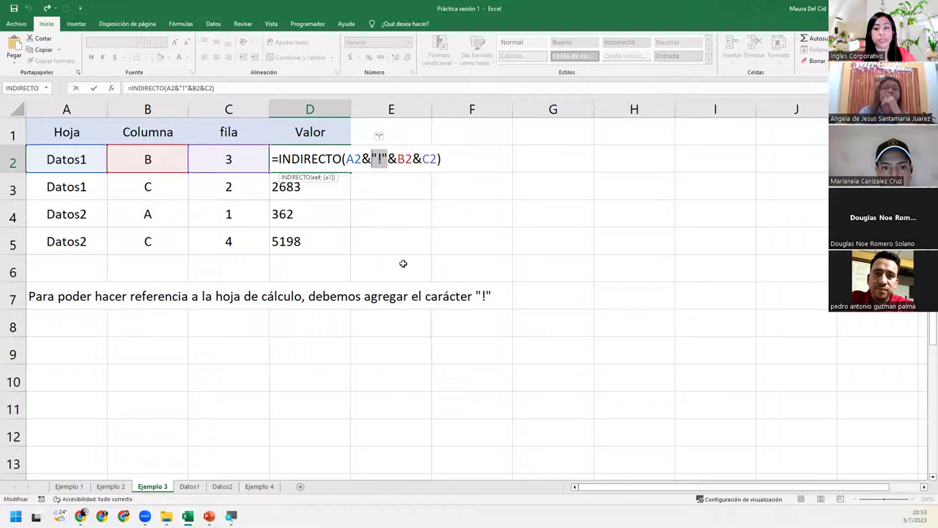
key("Return")
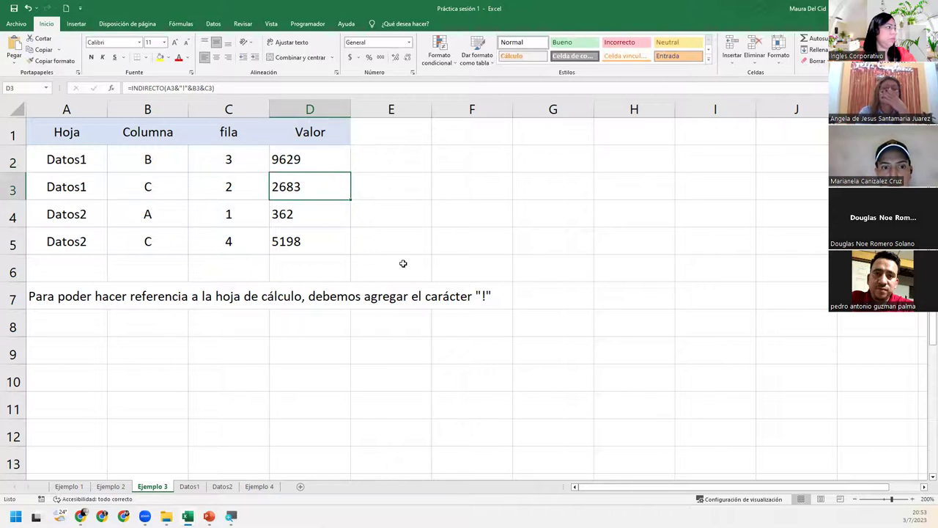
left_click(65, 152)
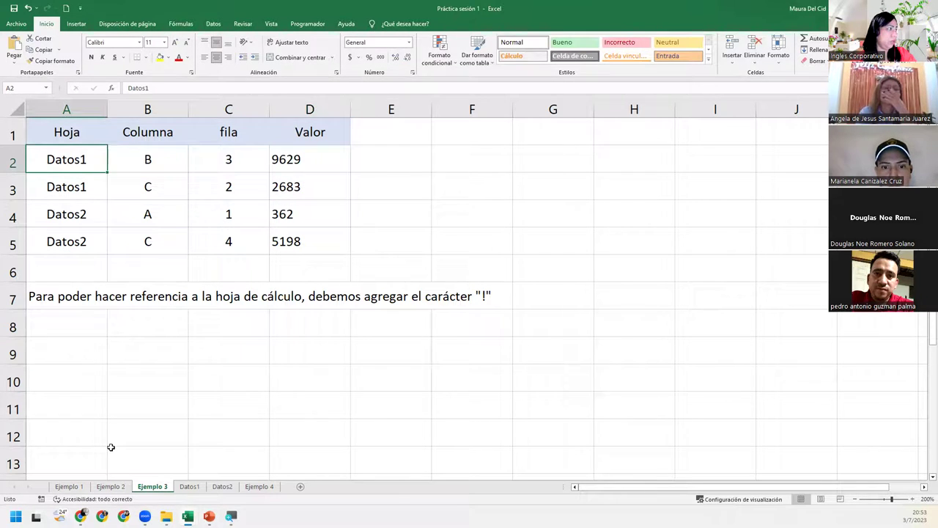
left_click(82, 489)
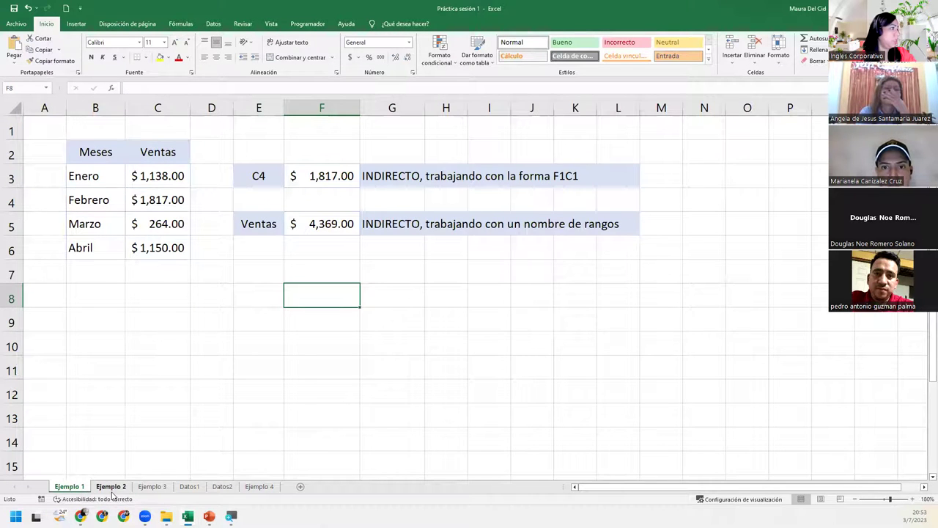
left_click(113, 488)
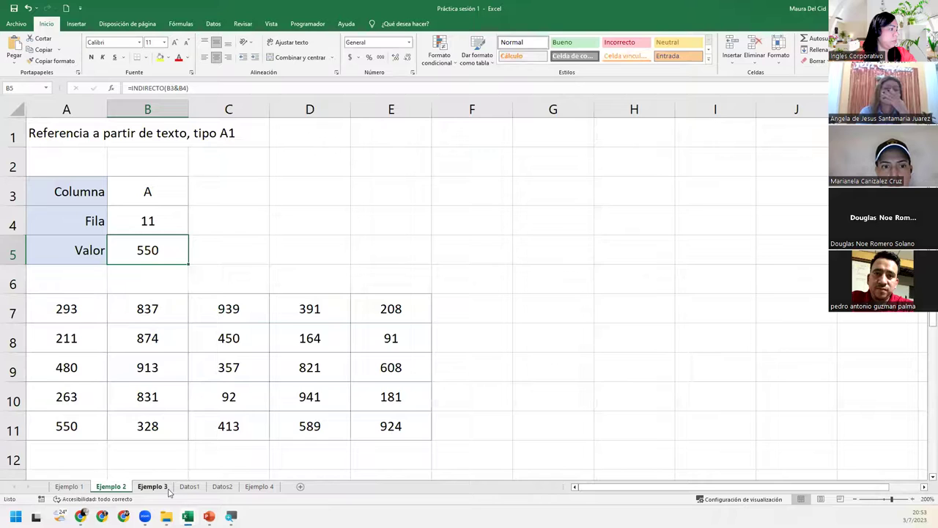
left_click(188, 487)
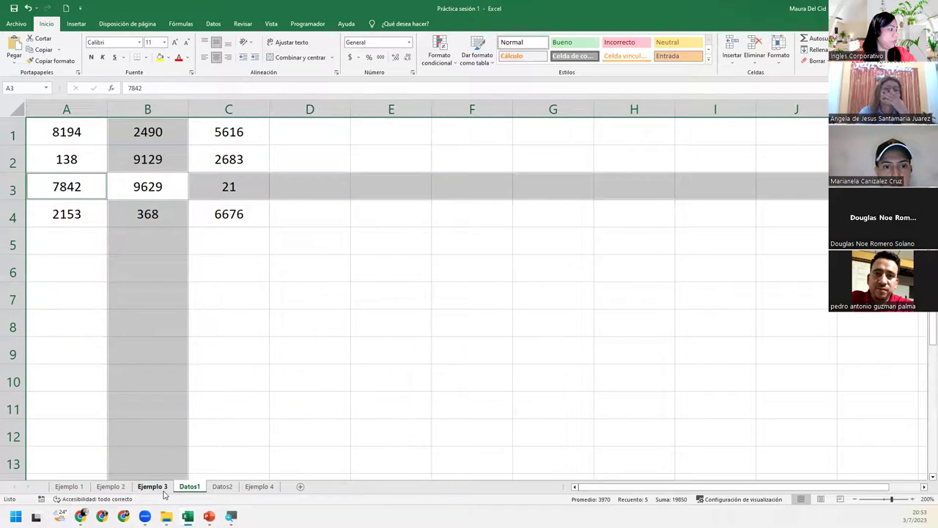
left_click(162, 487)
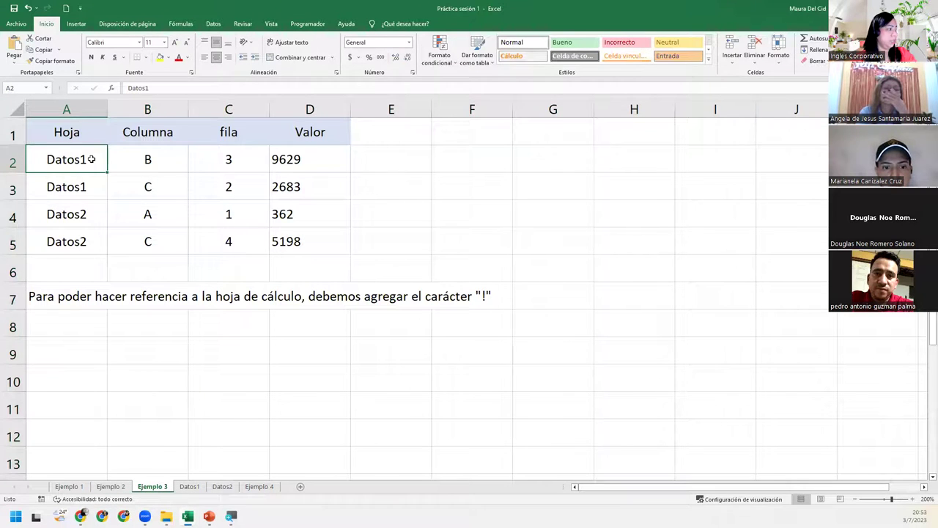
Enter 'Ejemplo 1' as the sheet name in A2 and check the Ejemplo 1 and Datos1 sheets.
type("Ejemplo 1")
key("Return")
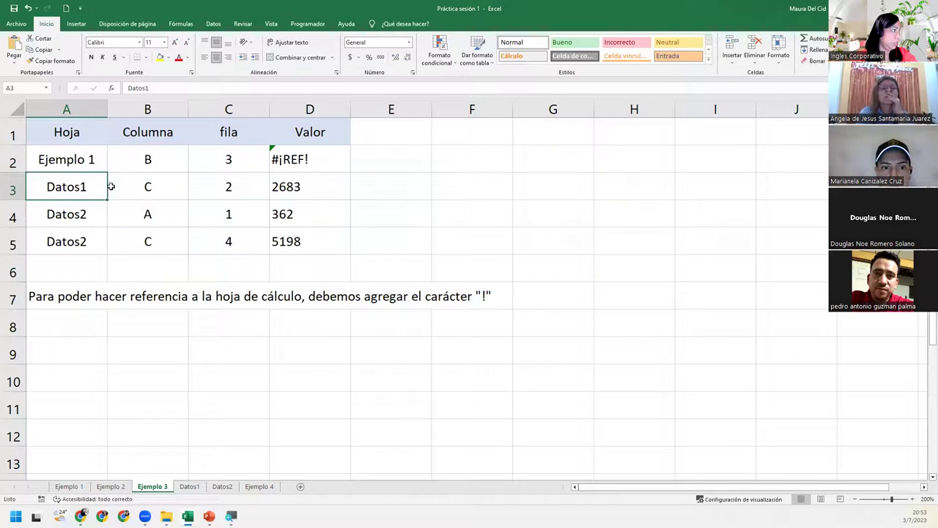
left_click(164, 164)
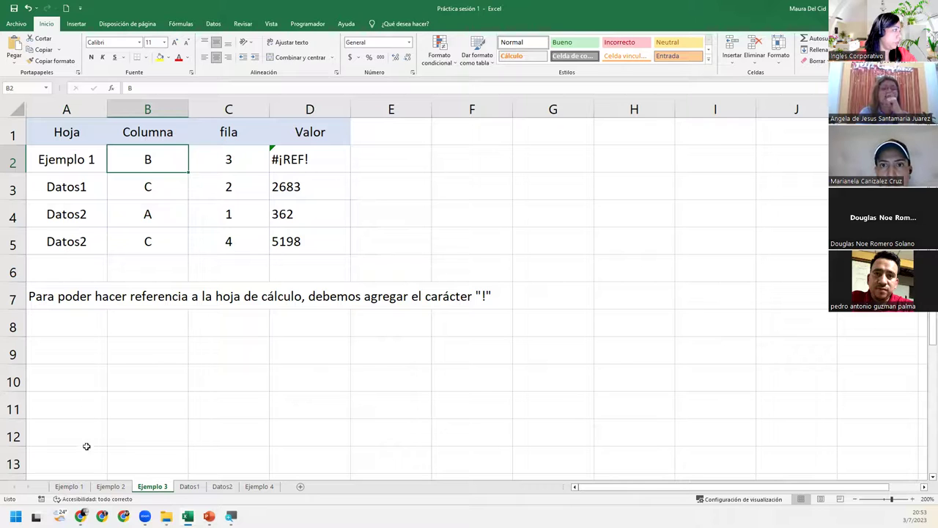
left_click(68, 487)
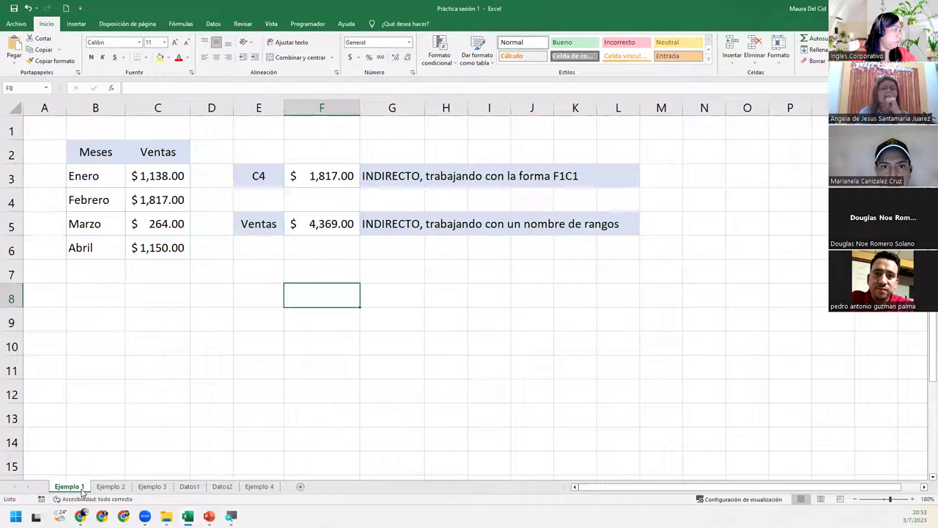
double_click(83, 489)
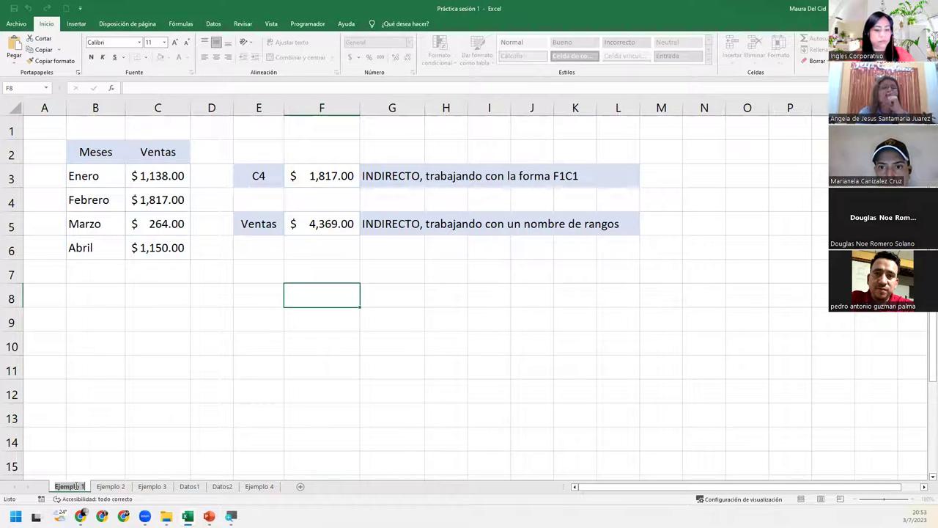
left_click(94, 174)
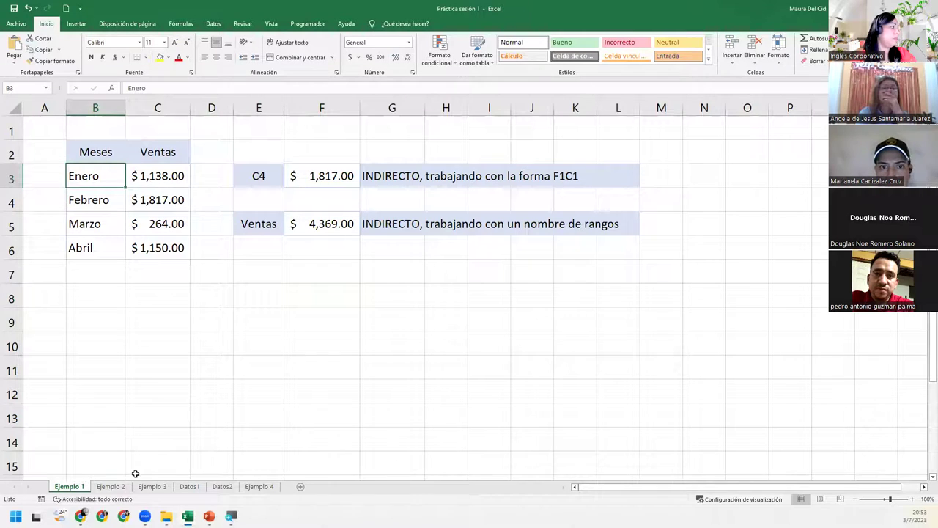
left_click(190, 487)
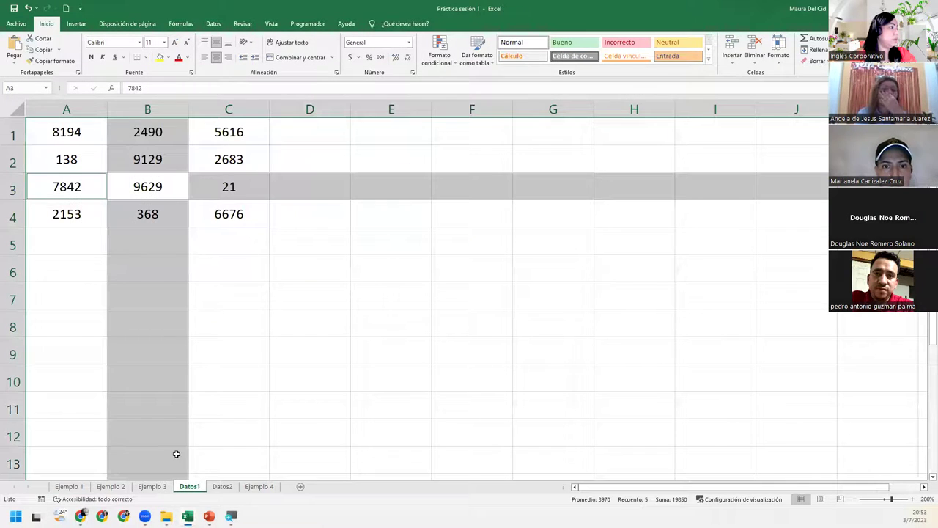
left_click(156, 487)
Keep A2 as Ejemplo 1 and change B2's column letter to C.
double_click(82, 162)
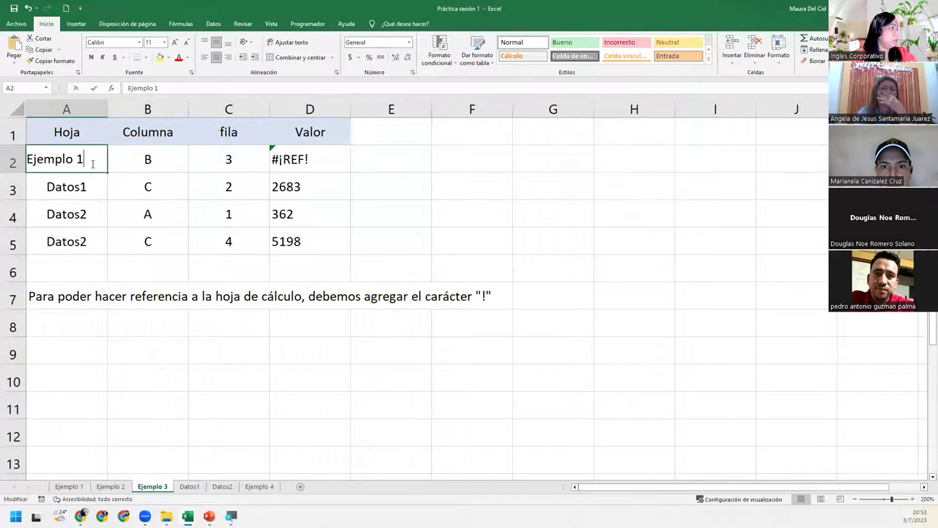
left_click_drag(93, 160, 28, 159)
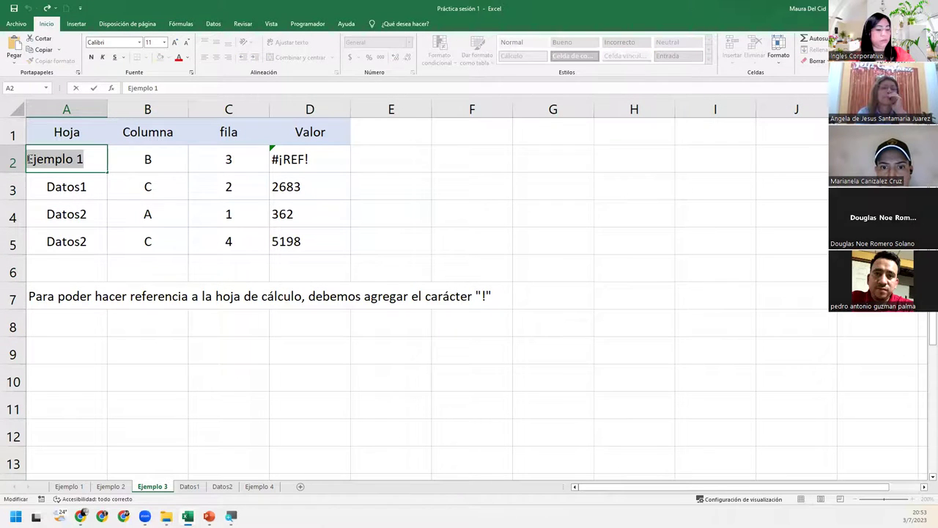
key("Return")
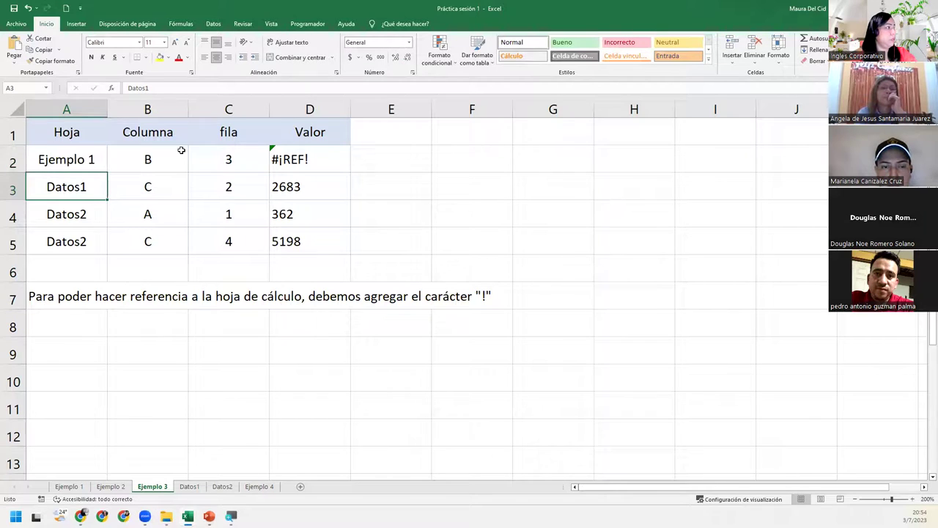
left_click(172, 161)
type("C")
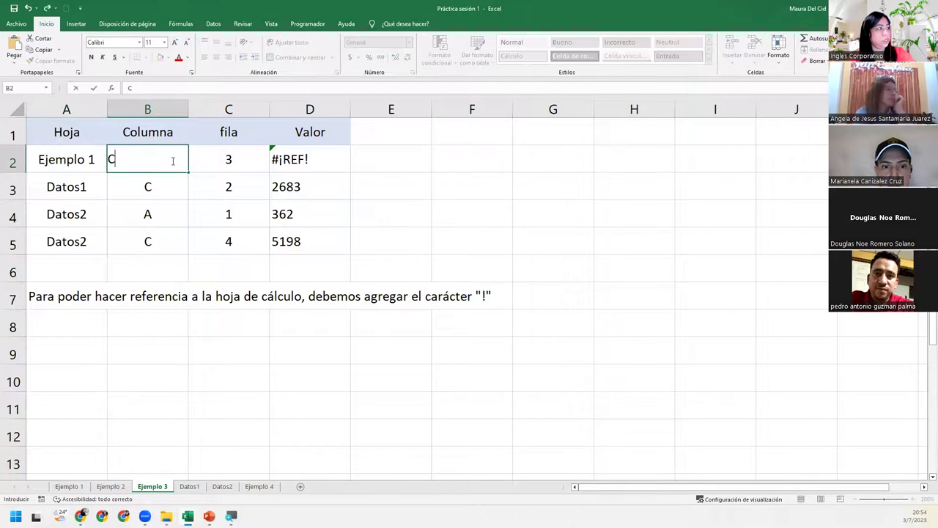
key("Return")
Re-enter D2's INDIRECTO formula unchanged.
left_click(319, 160)
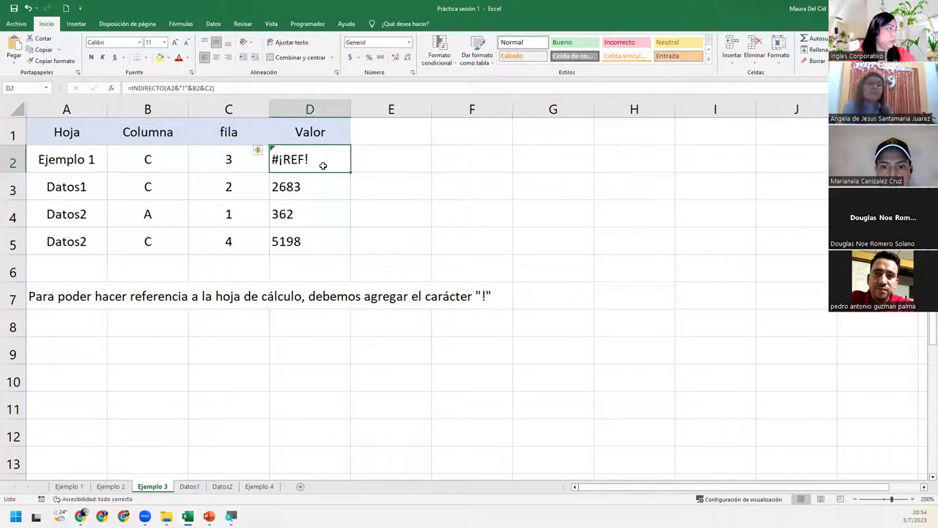
double_click(311, 155)
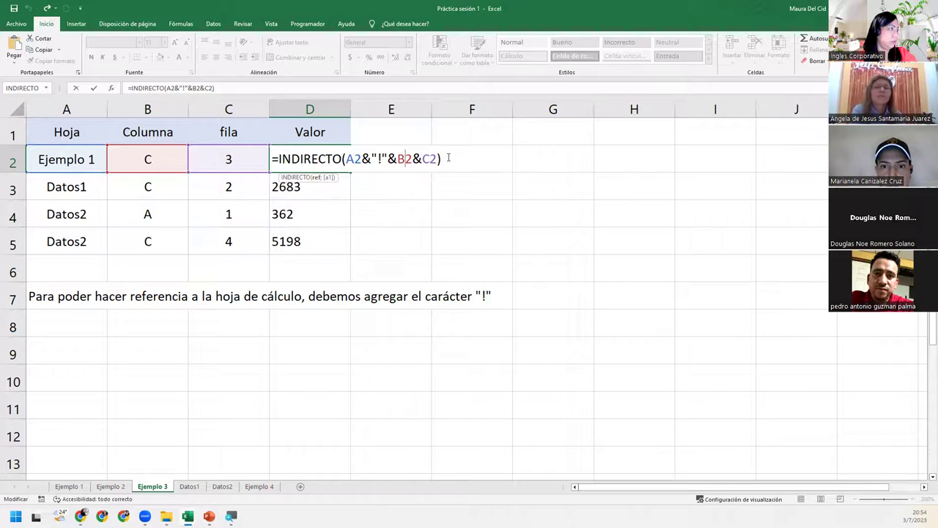
left_click(449, 159)
key("Return")
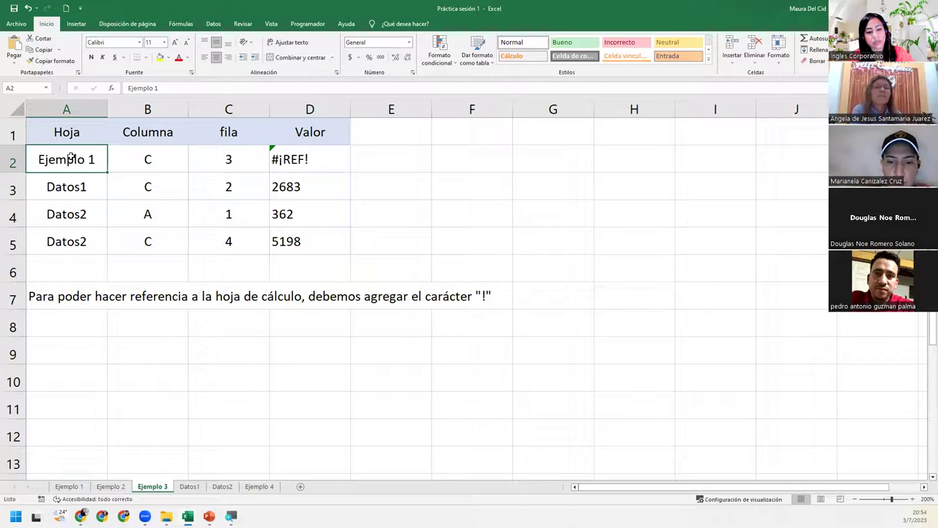
Set A2's sheet name to Datos1 so D2 returns 21.
type("Datos")
key("Return")
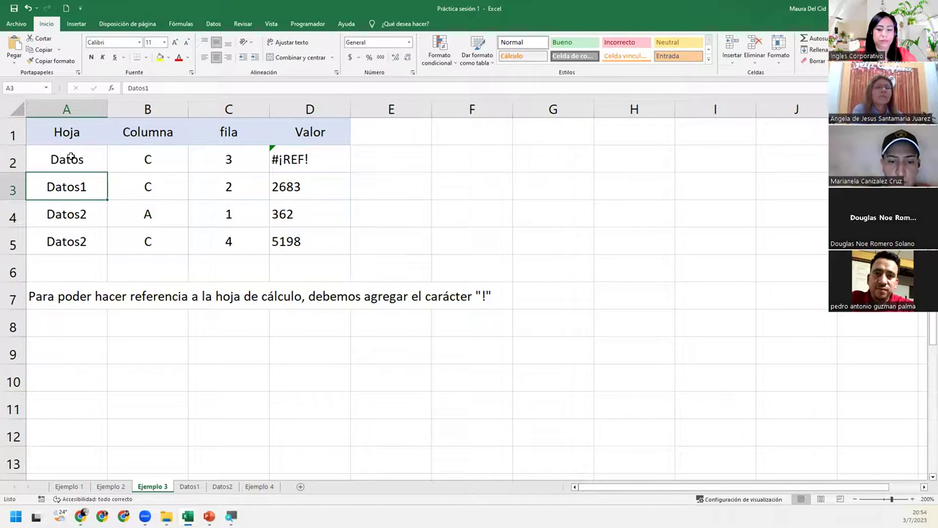
left_click(70, 156)
type("Datos")
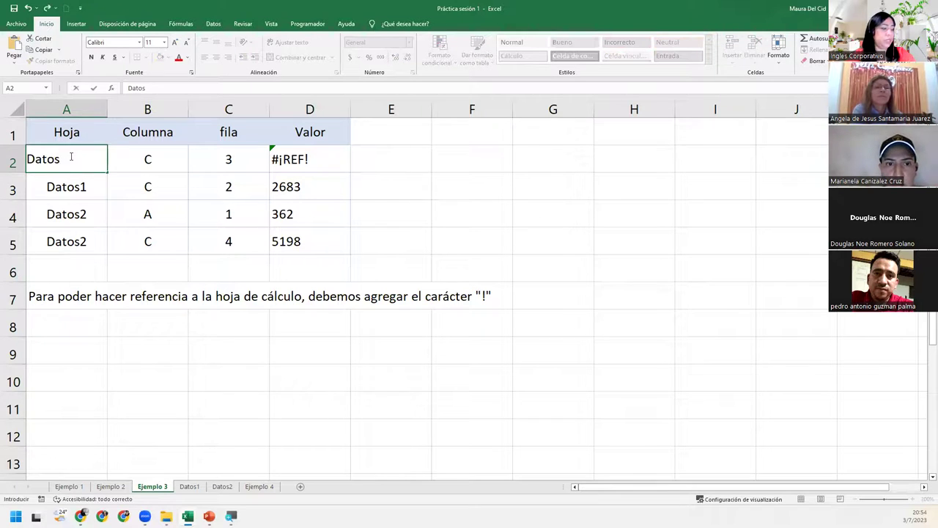
type("1")
key("Return")
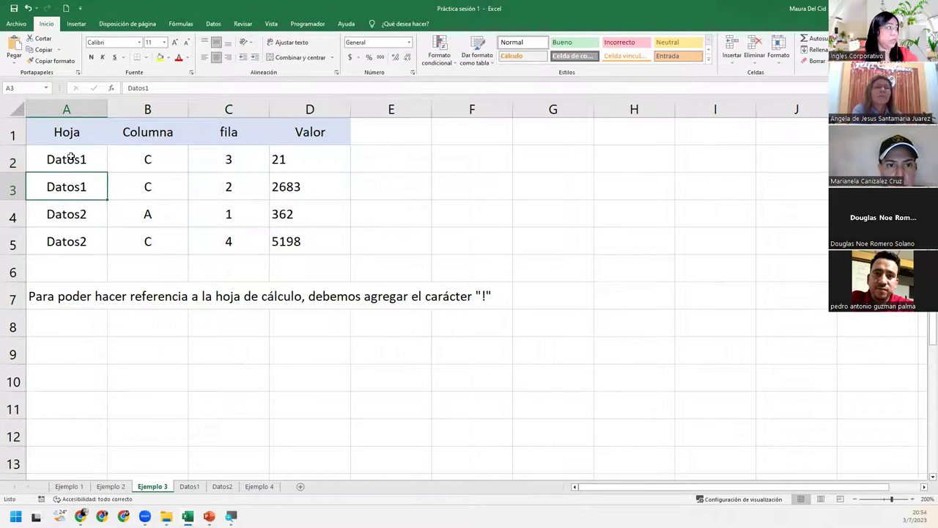
Rename the 'Ejemplo 1' sheet to 'Ejemplo1'.
left_click(70, 487)
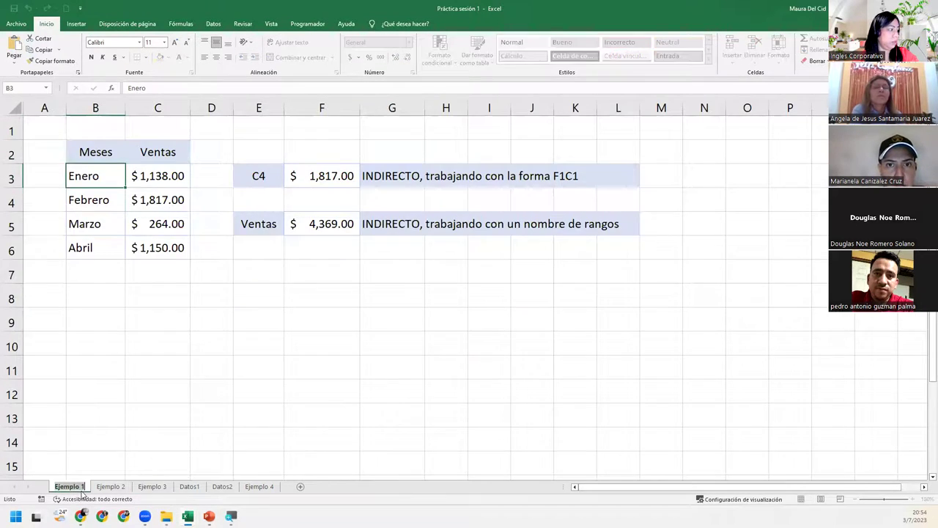
type("Ejemplo1")
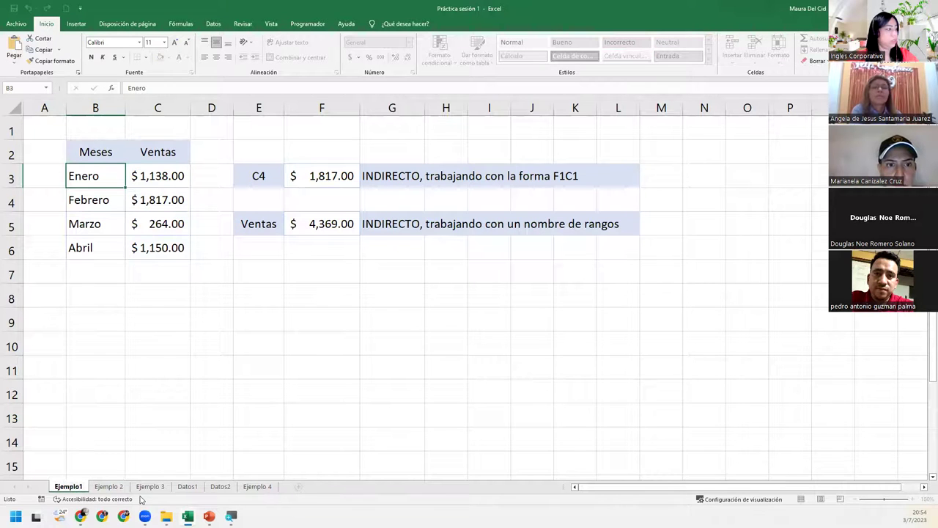
key("Return")
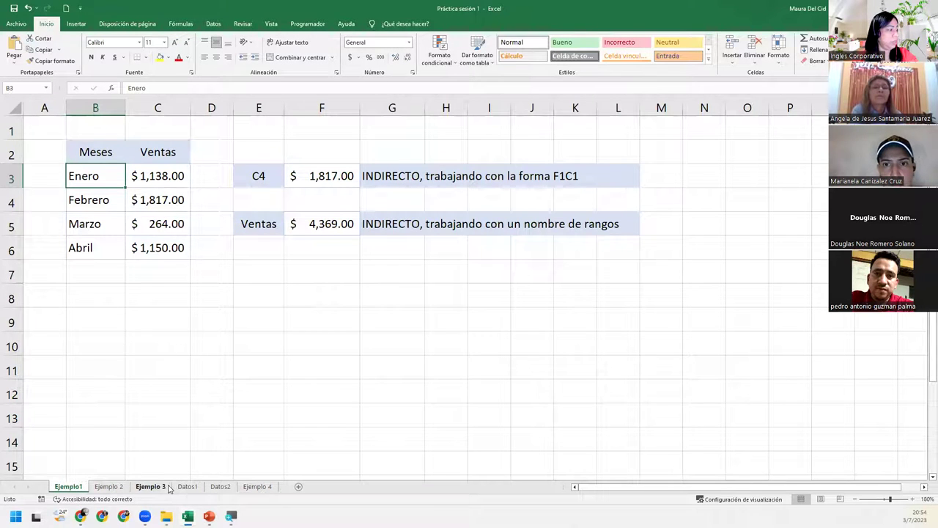
On Ejemplo 3, enter 'Ejemplo1' in A2 and re-enter D2's INDIRECTO formula to return 1138.
left_click(150, 486)
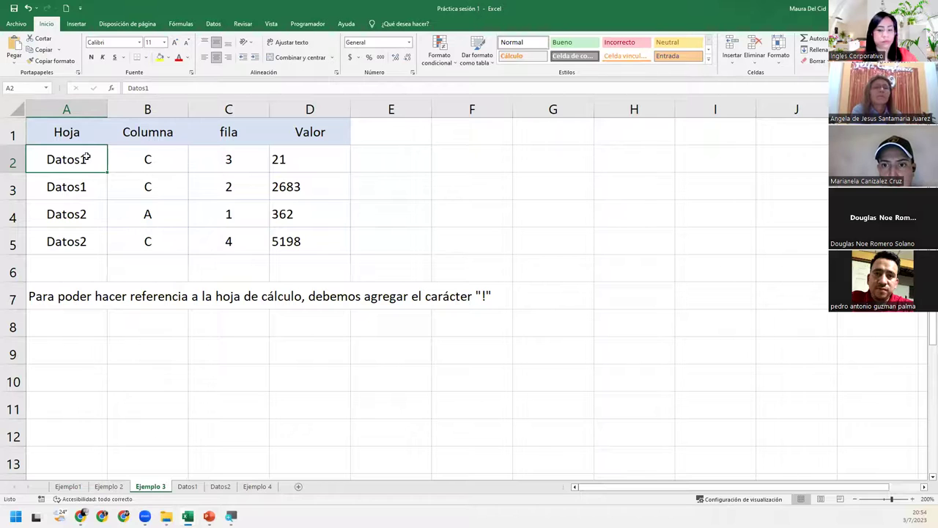
type("Ejemplo")
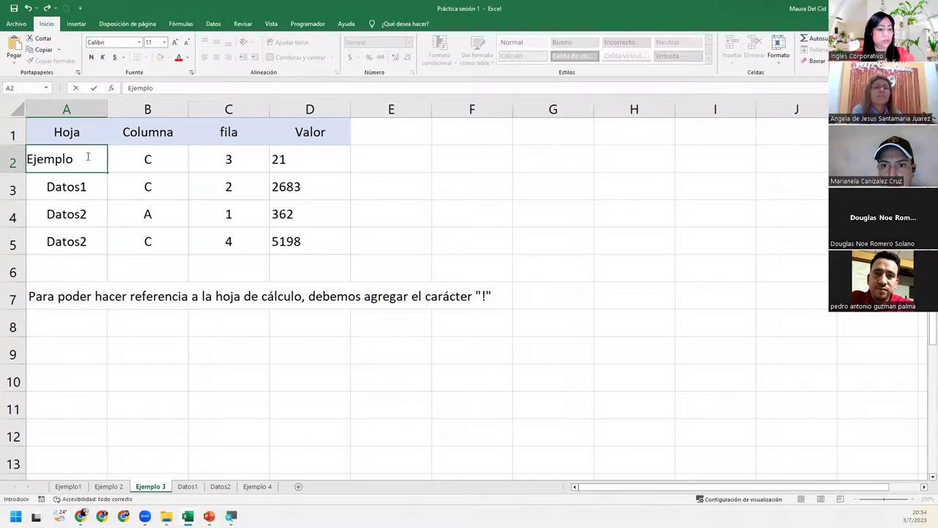
type("1")
key("Return")
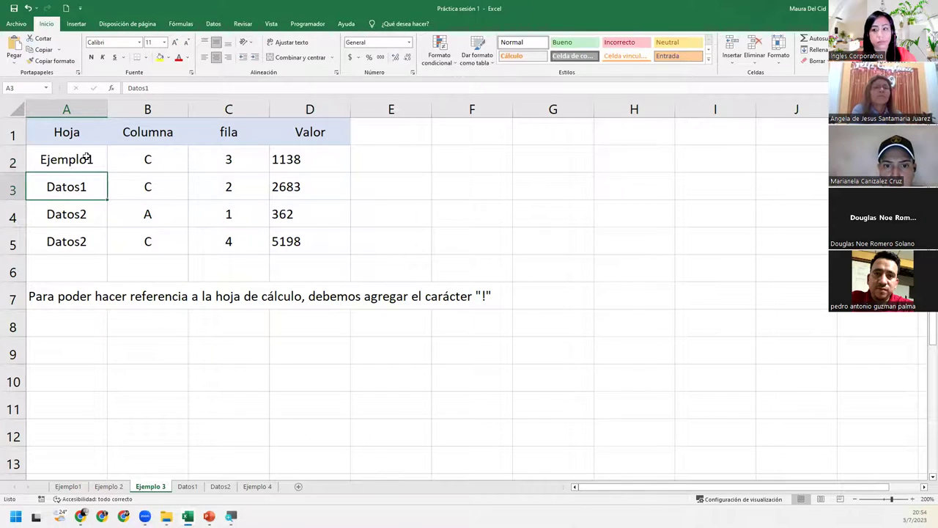
double_click(332, 159)
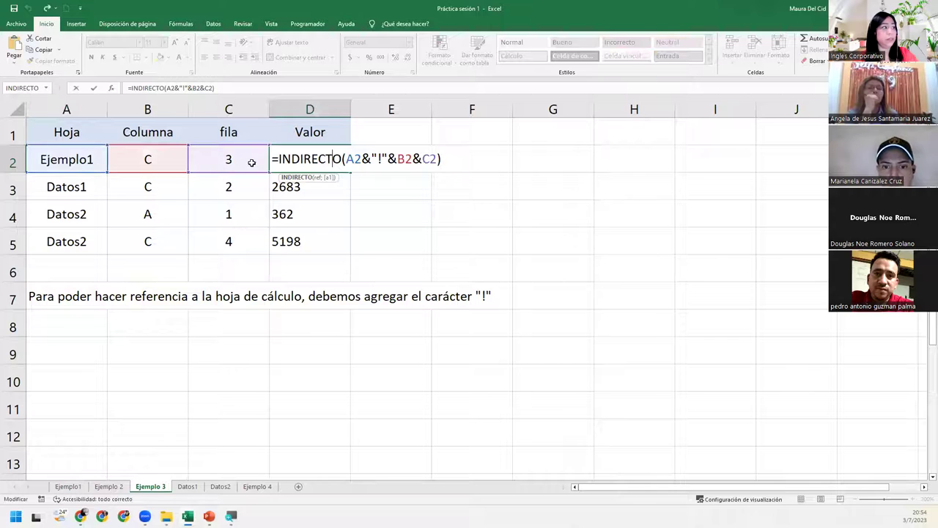
left_click(444, 155)
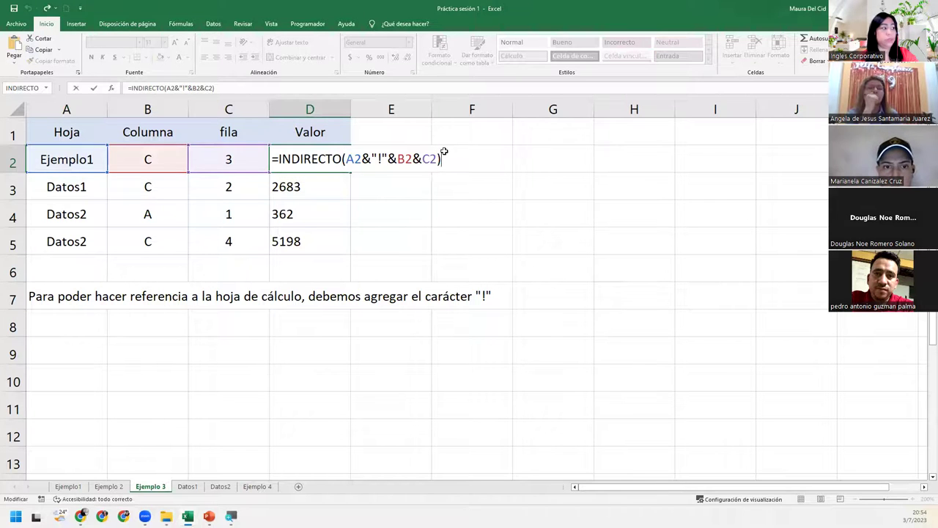
key("Return")
left_click(96, 158)
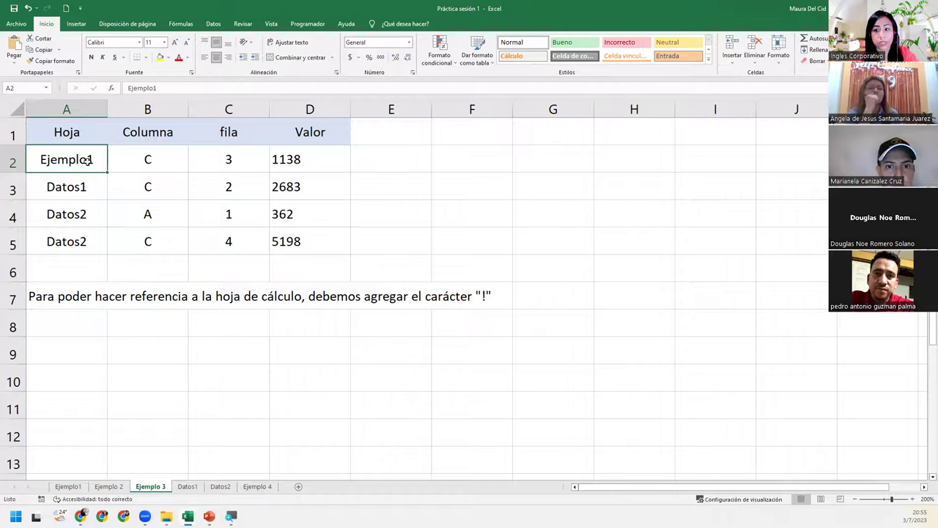
Show the Ejemplo 4 sheet's Lima, Piura, Arequipa and Tacna table at 170% zoom.
left_click(261, 487)
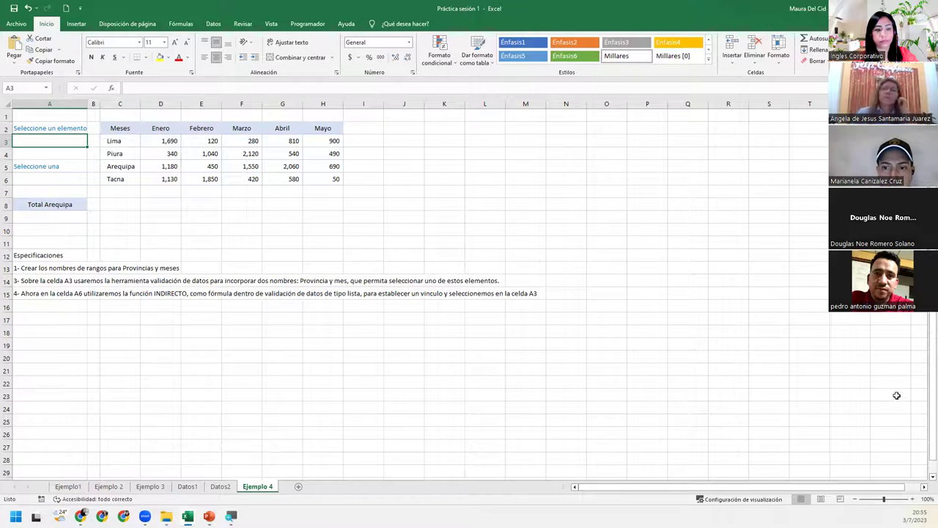
left_click(913, 499)
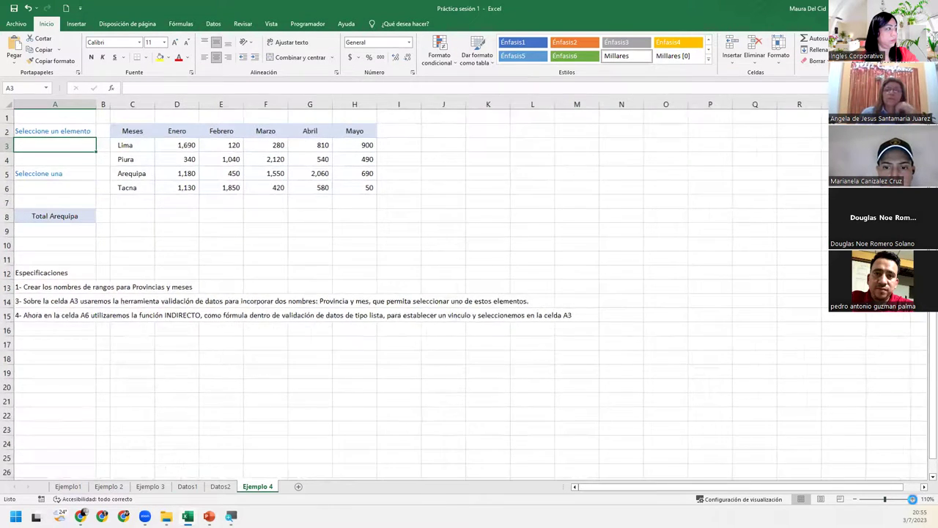
left_click(912, 499)
left_click(913, 499)
left_click(913, 499)
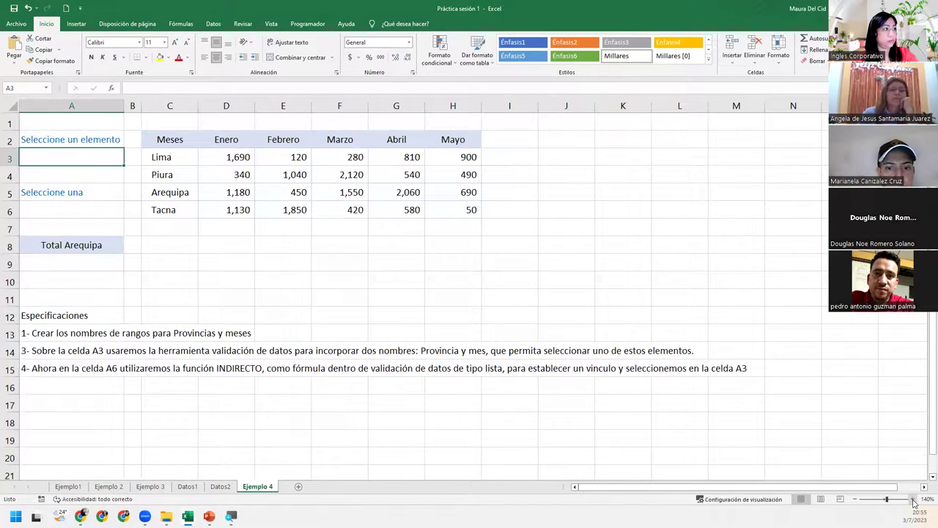
left_click(913, 500)
left_click(913, 499)
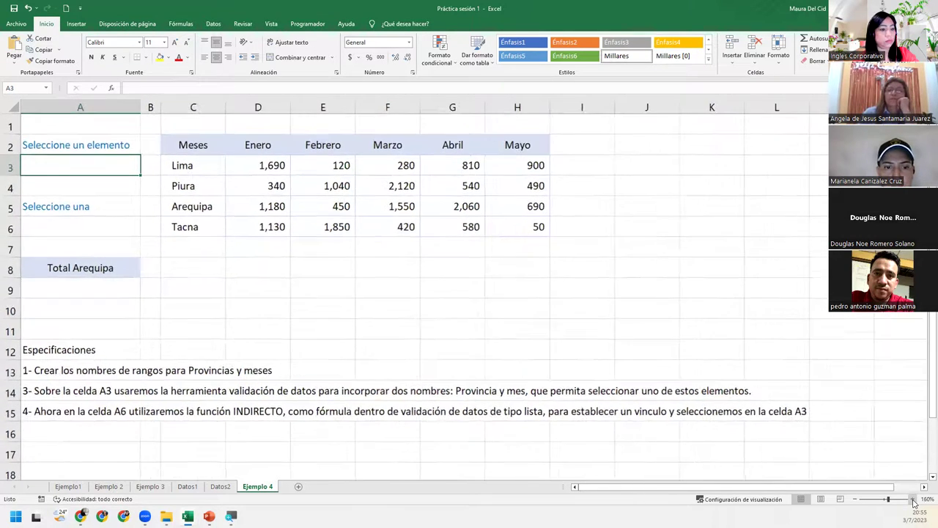
left_click(913, 499)
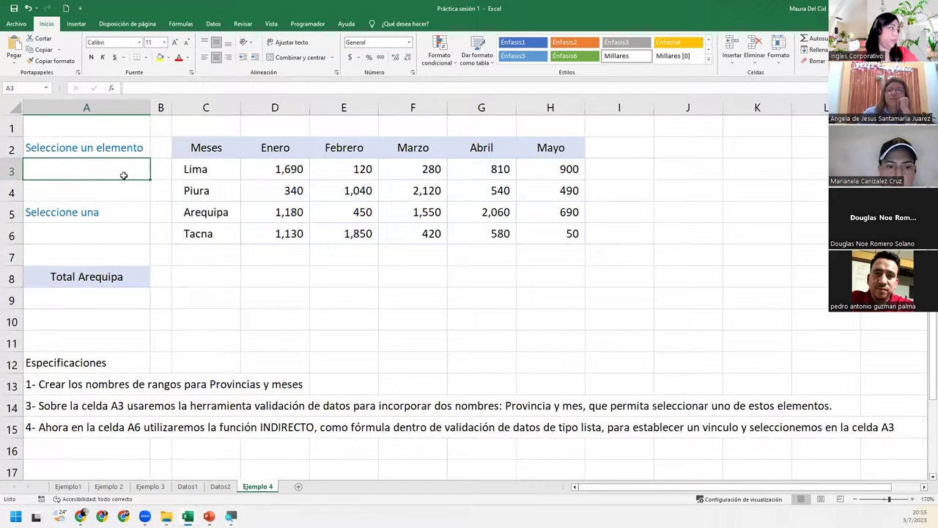
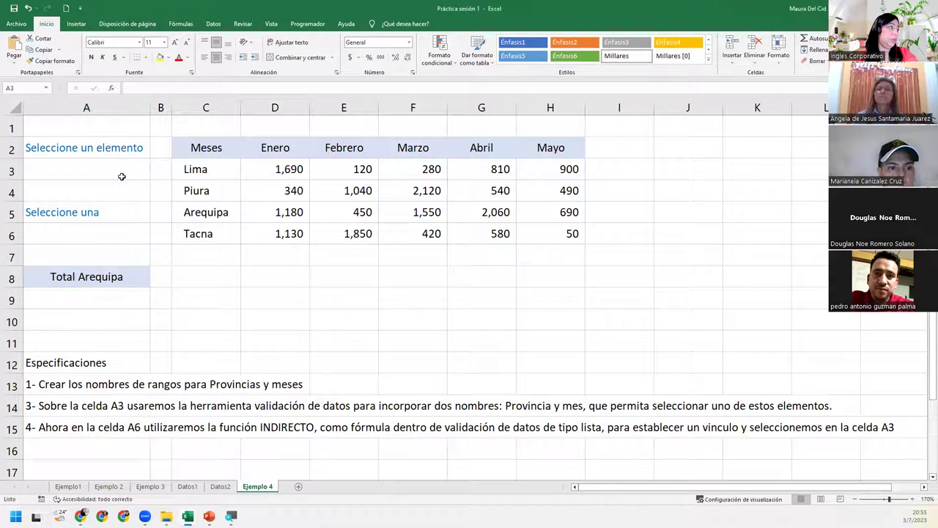
Select the month headers Enero through Mayo in D2:H2.
left_click(122, 176)
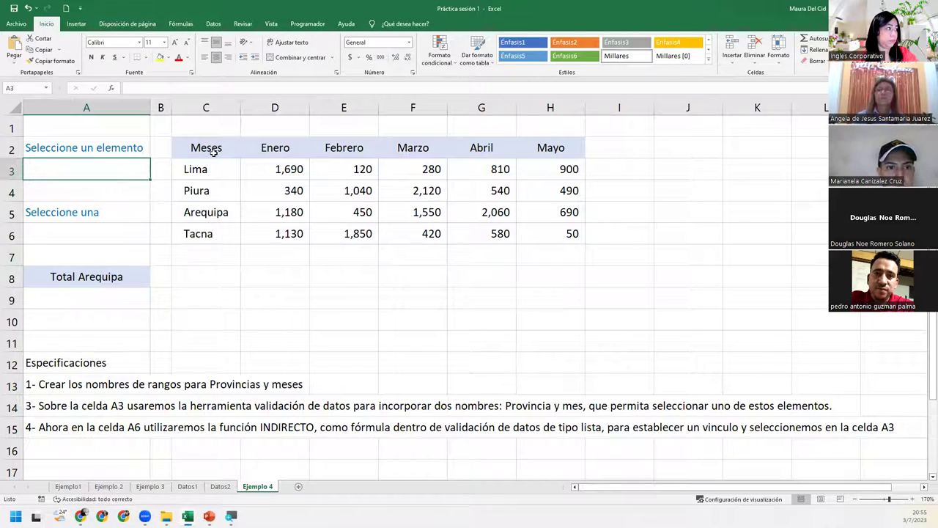
left_click(252, 148)
left_click_drag(252, 148, 547, 148)
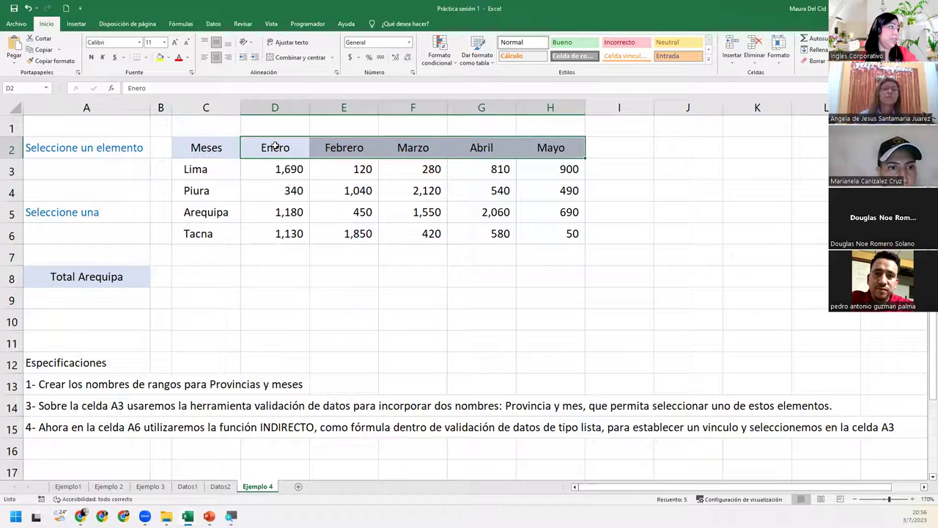
key("ctrl+v")
key("Escape")
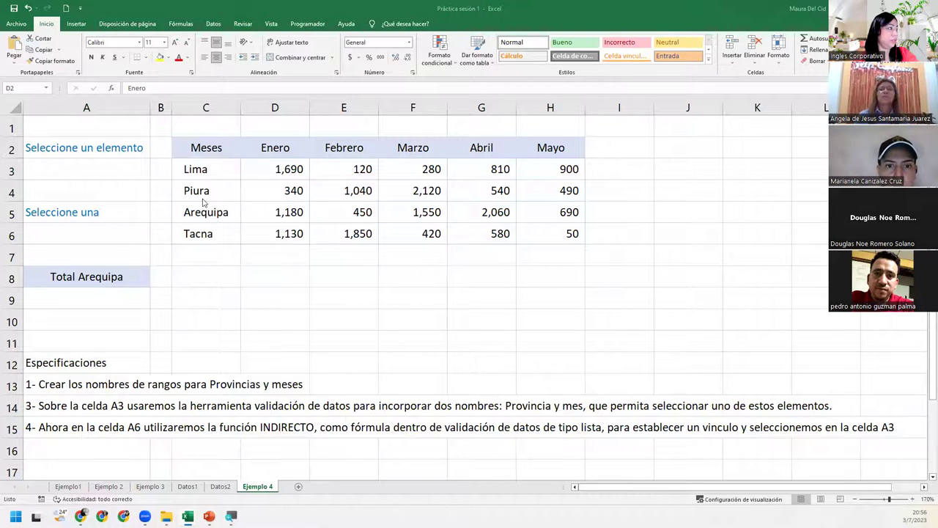
key("ctrl+shift+Right")
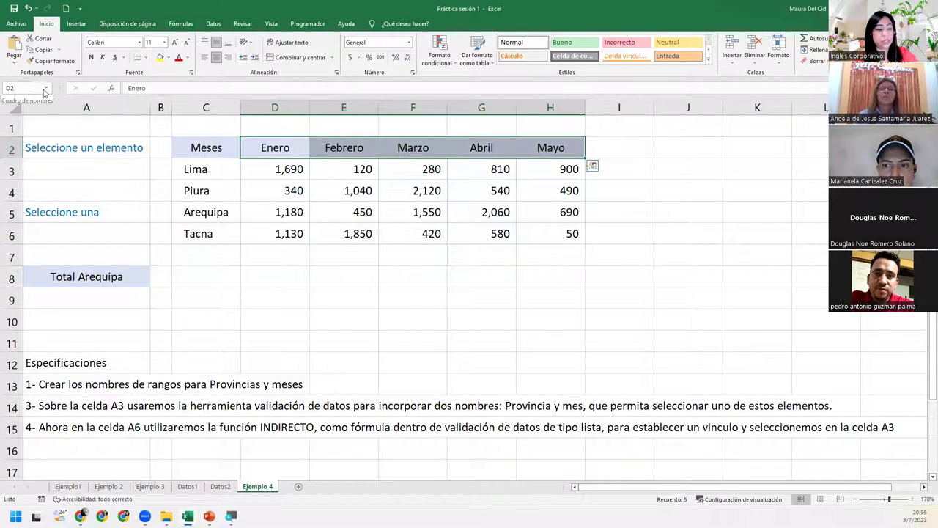
Widen the Name Box and name the D2:H2 month range Mes.
left_click_drag(59, 88, 157, 88)
left_click(86, 88)
type("M")
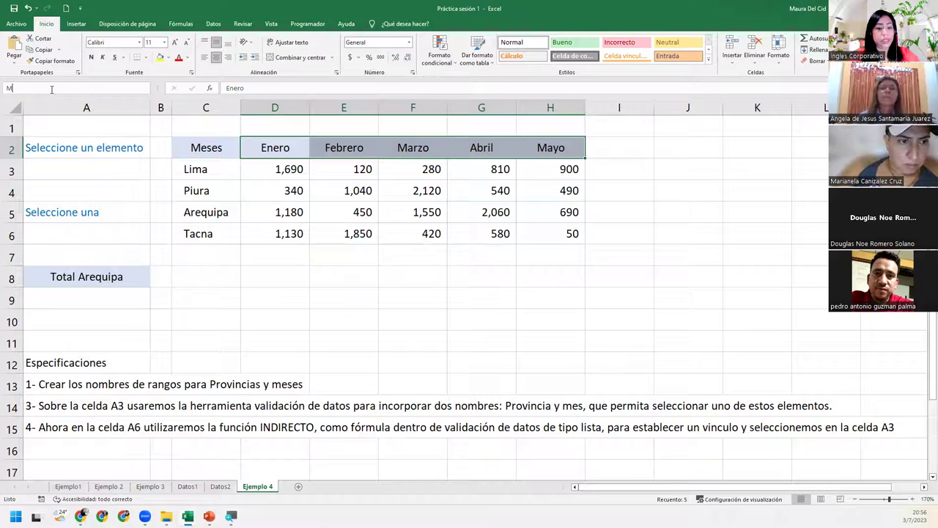
type("es")
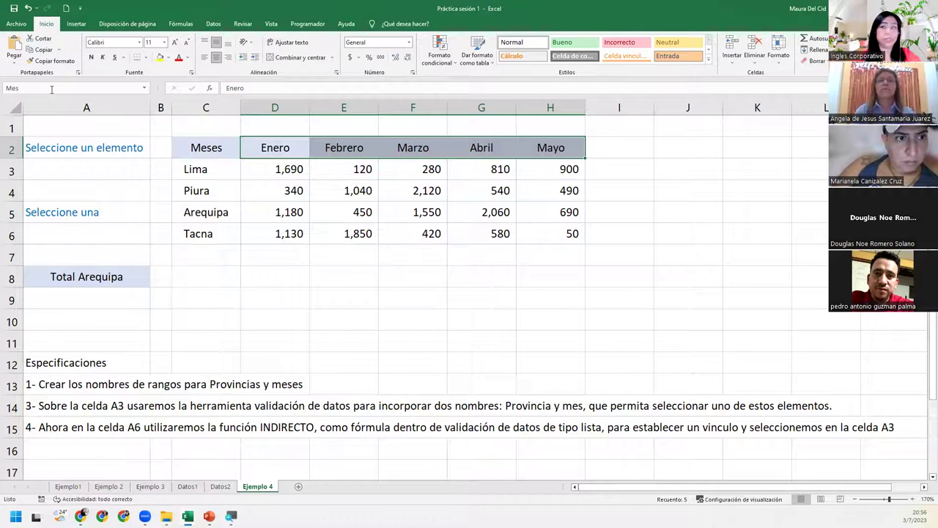
left_click_drag(281, 152, 541, 146)
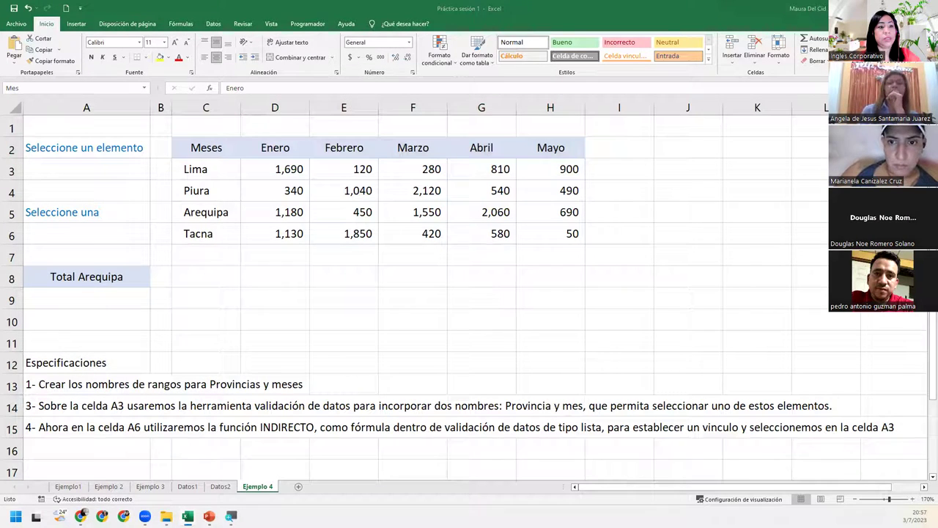
Name the province cells Lima to Tacna (C3:C6) Provincia in the Name Box.
left_click_drag(210, 169, 208, 232)
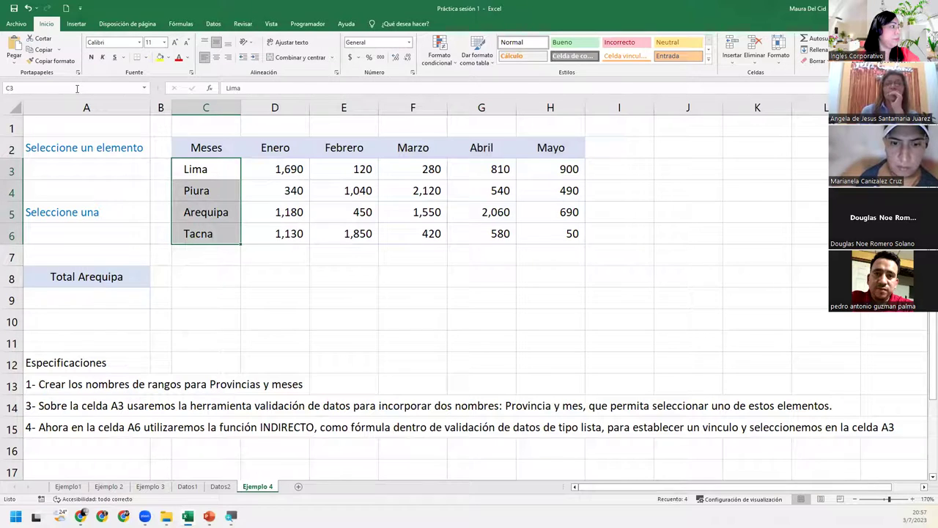
type("Provincia")
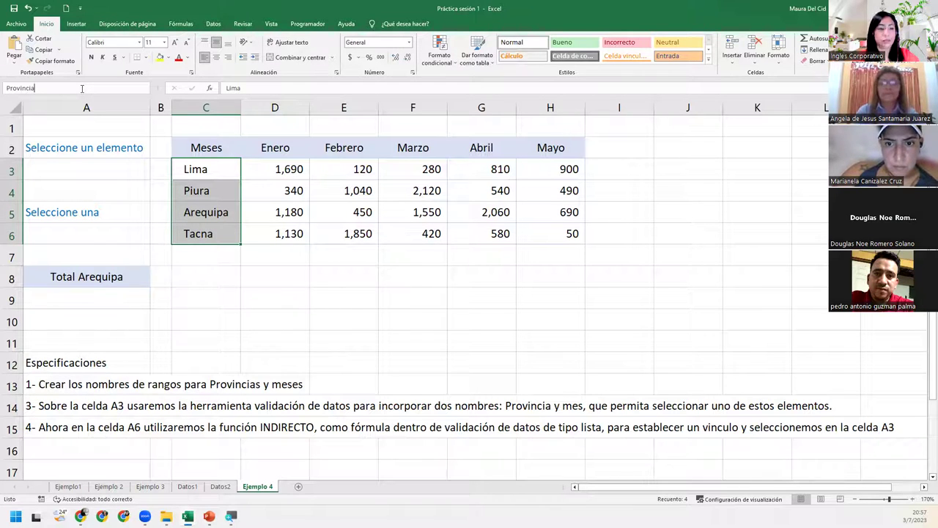
key("Return")
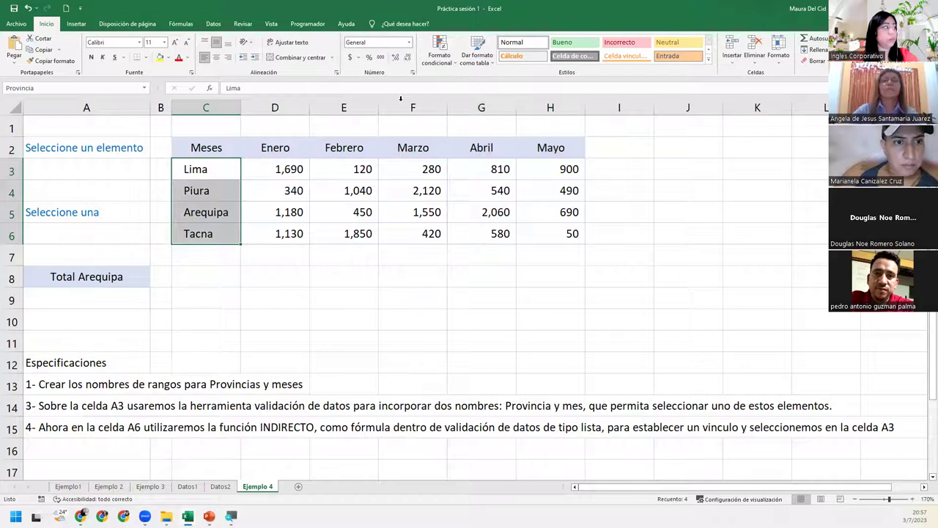
Reselect C3:C6 and D2:H2 to confirm the names Provincia and Mes.
left_click(96, 169)
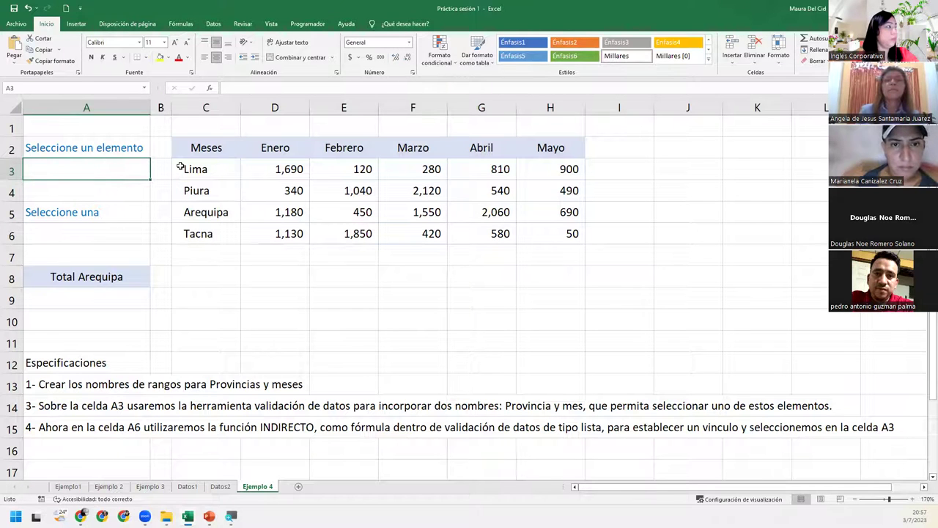
left_click_drag(192, 171, 211, 233)
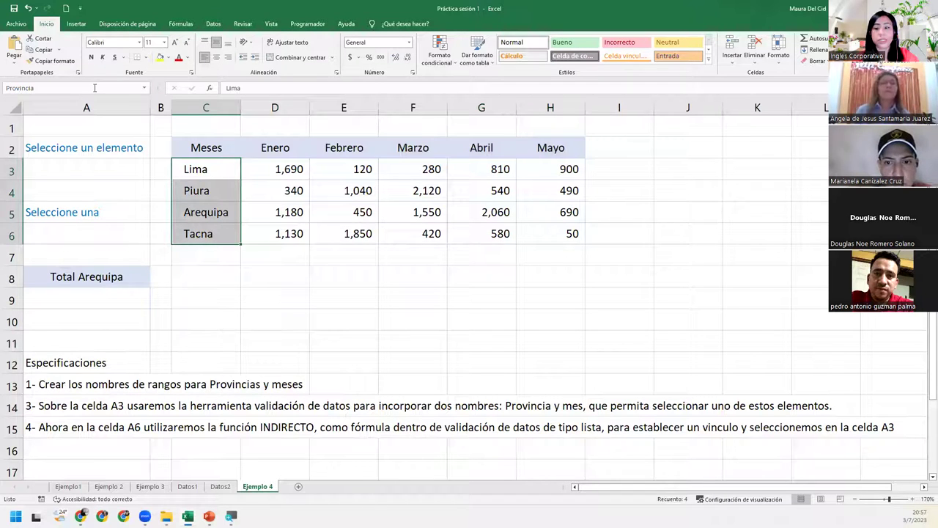
left_click_drag(288, 148, 539, 149)
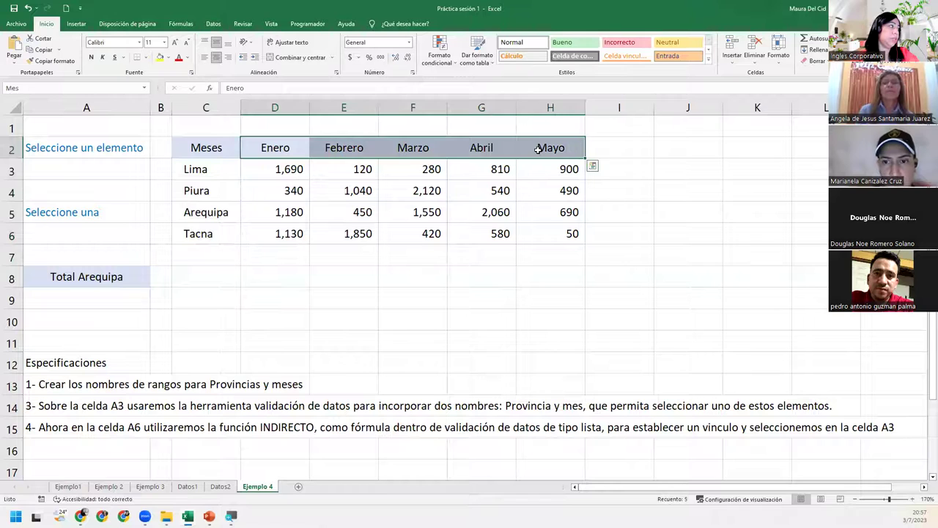
left_click(42, 88)
type("Mes")
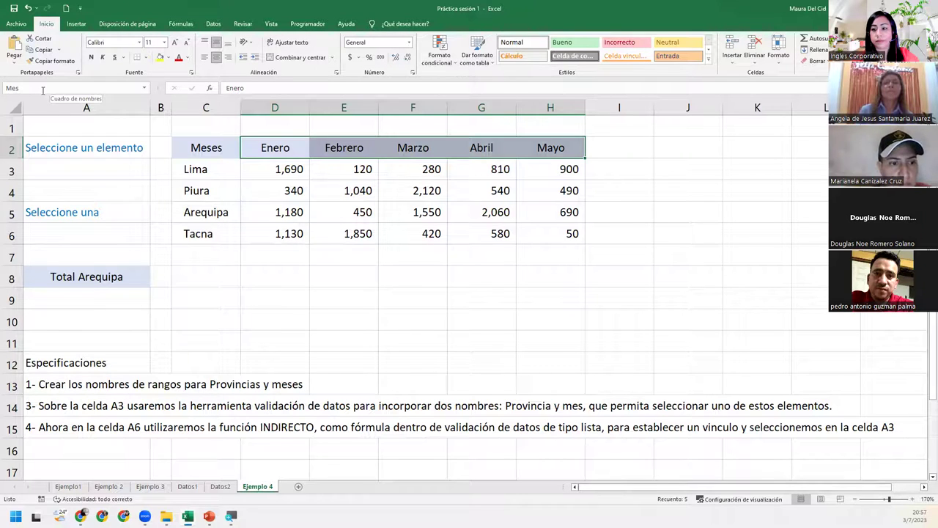
left_click(107, 167)
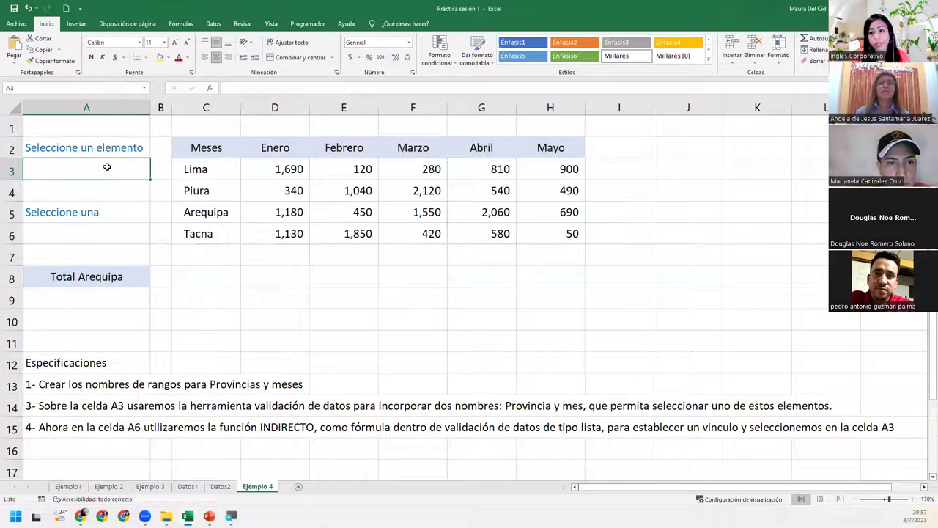
Give A3 list data validation with source Mes;Provincia.
left_click(223, 24)
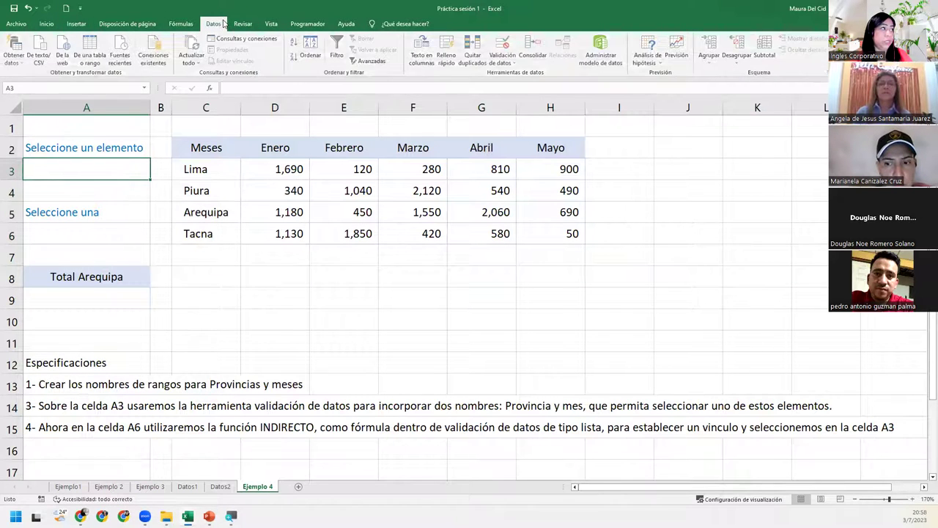
left_click(505, 46)
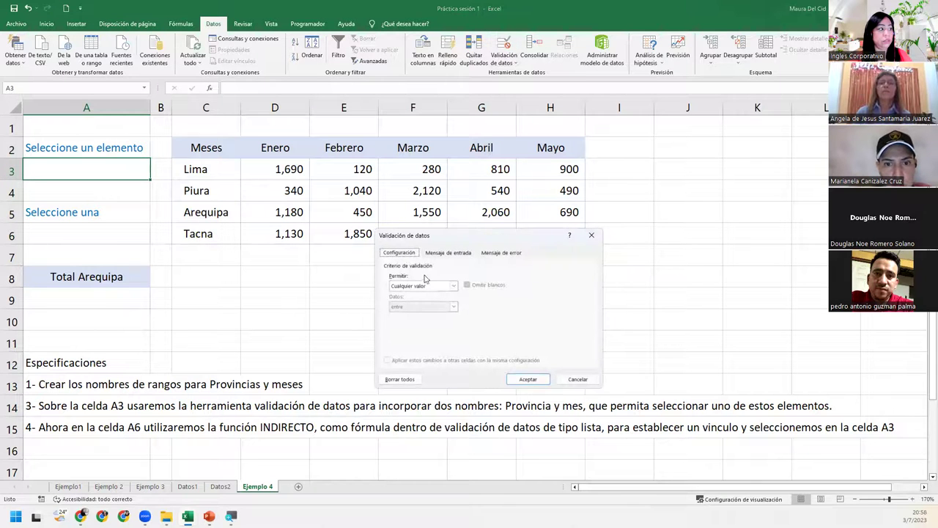
left_click(434, 285)
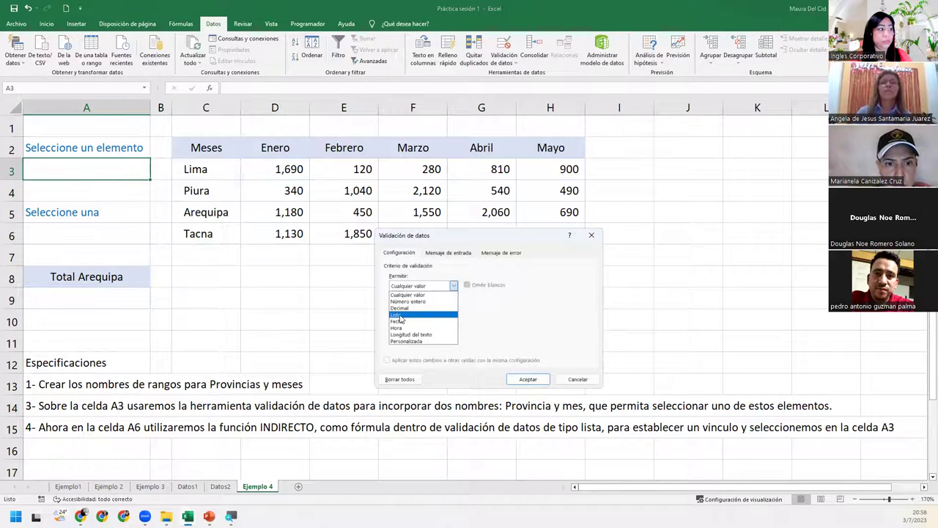
left_click(401, 317)
left_click(407, 325)
type("Mes;Provincia")
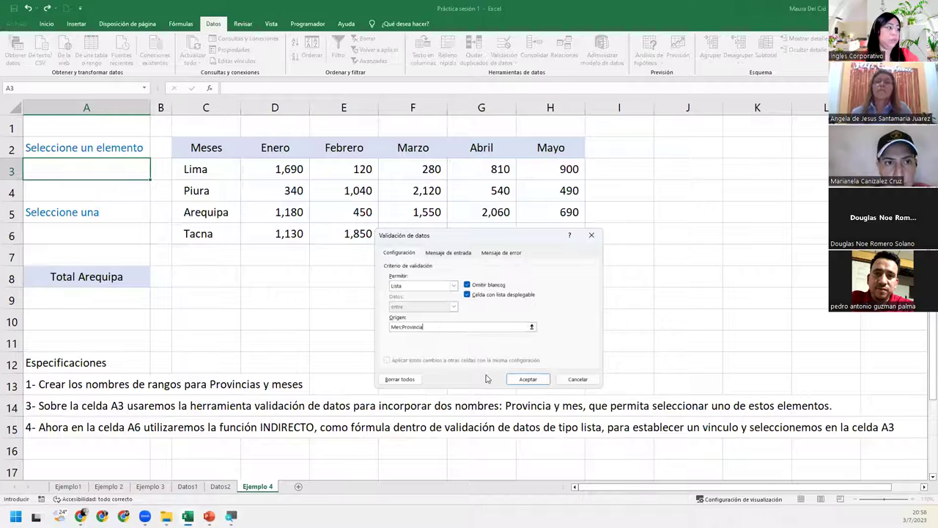
left_click(527, 380)
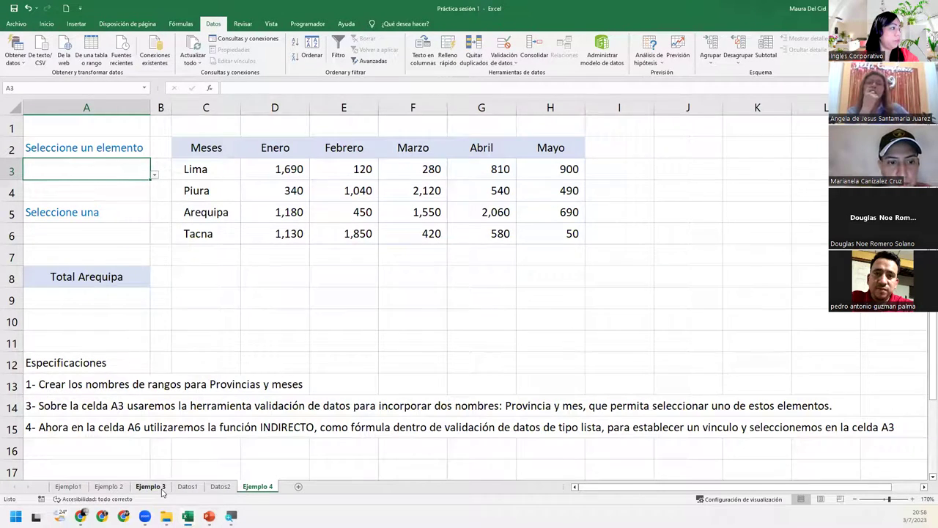
left_click(161, 488)
left_click(82, 487)
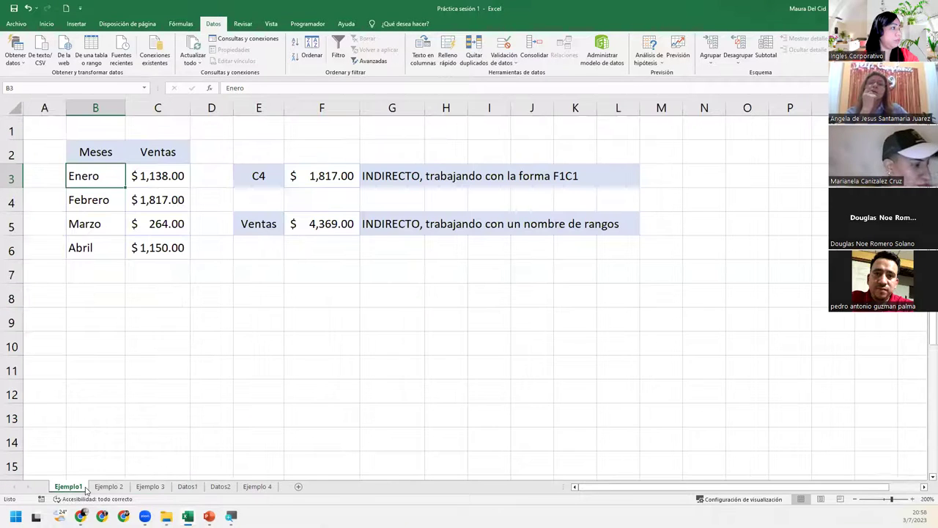
left_click(350, 225)
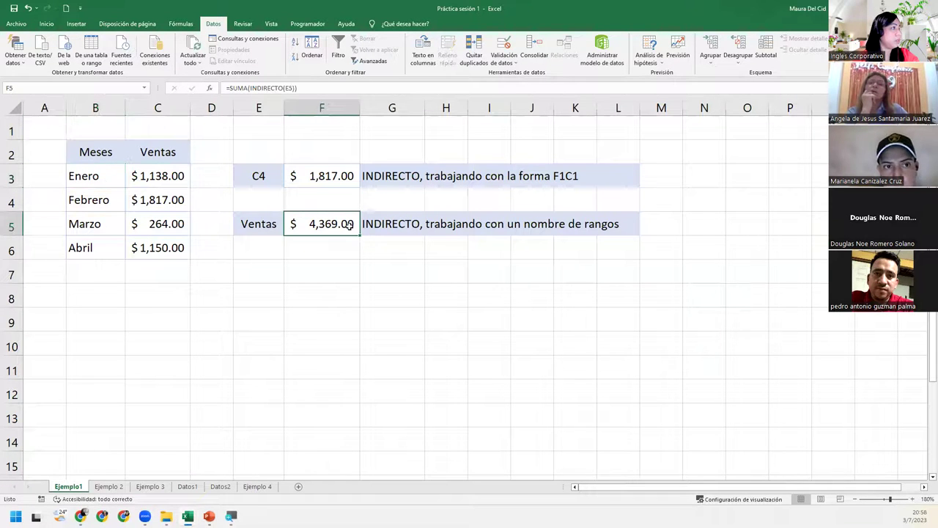
left_click(143, 487)
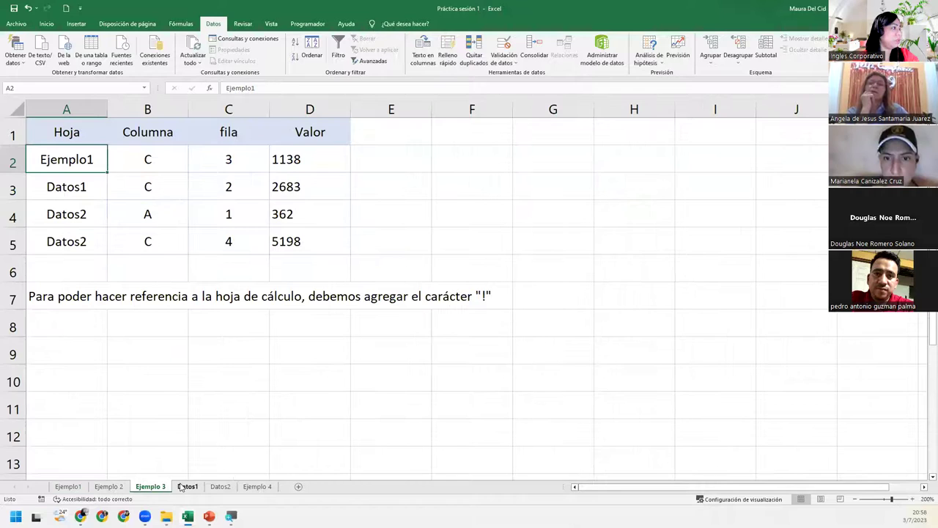
left_click(183, 487)
left_click(220, 487)
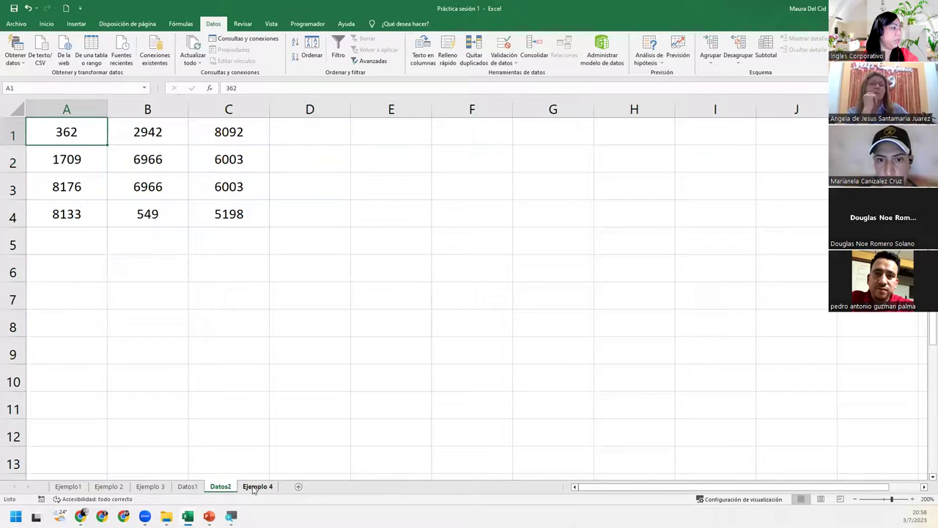
left_click(258, 486)
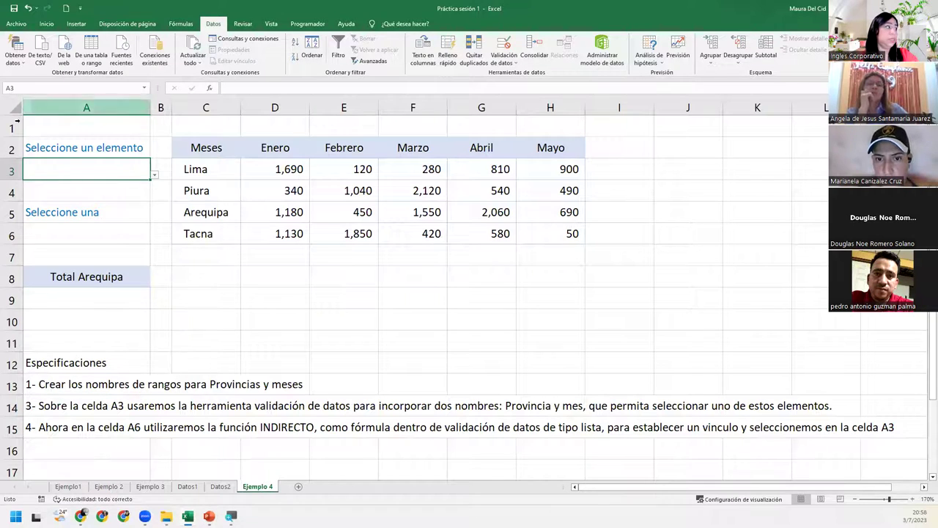
left_click(502, 48)
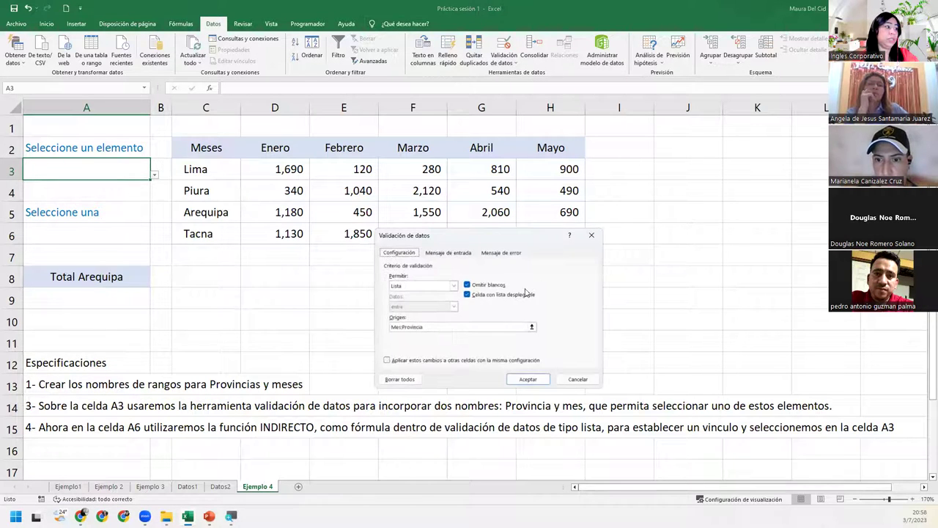
left_click(432, 327)
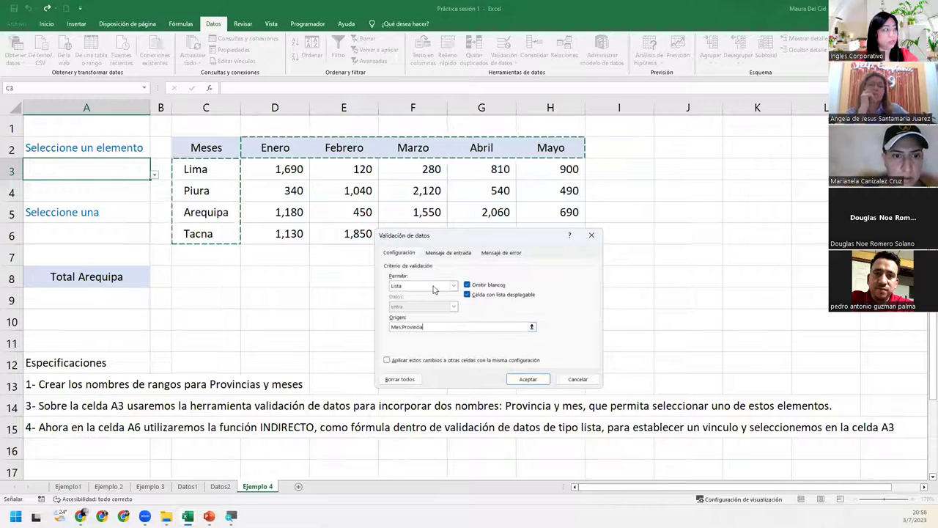
Close the validation dialog and choose Provincia from A3's dropdown.
left_click(544, 379)
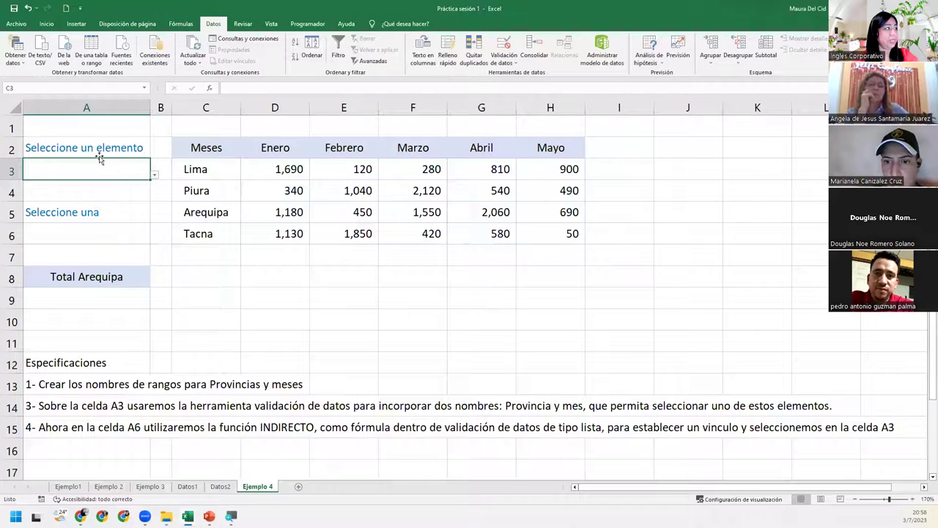
left_click(155, 175)
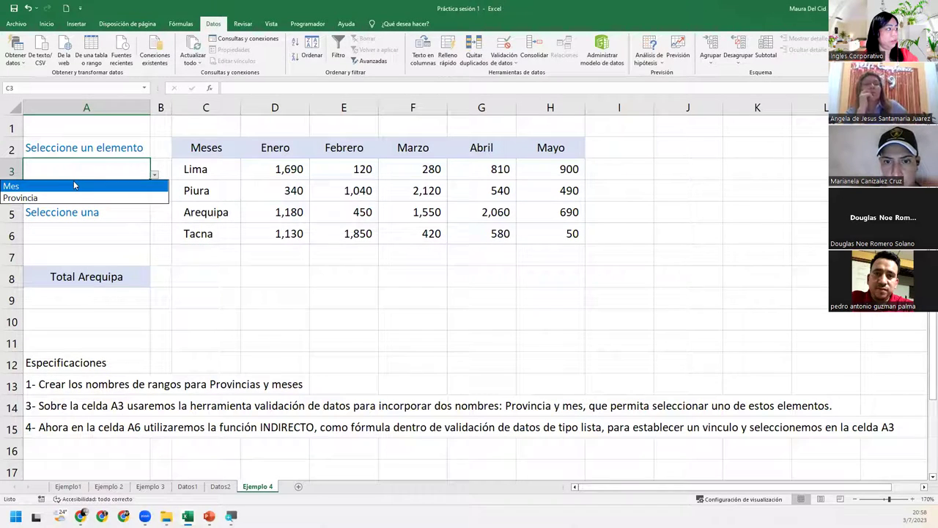
left_click(74, 186)
left_click(155, 175)
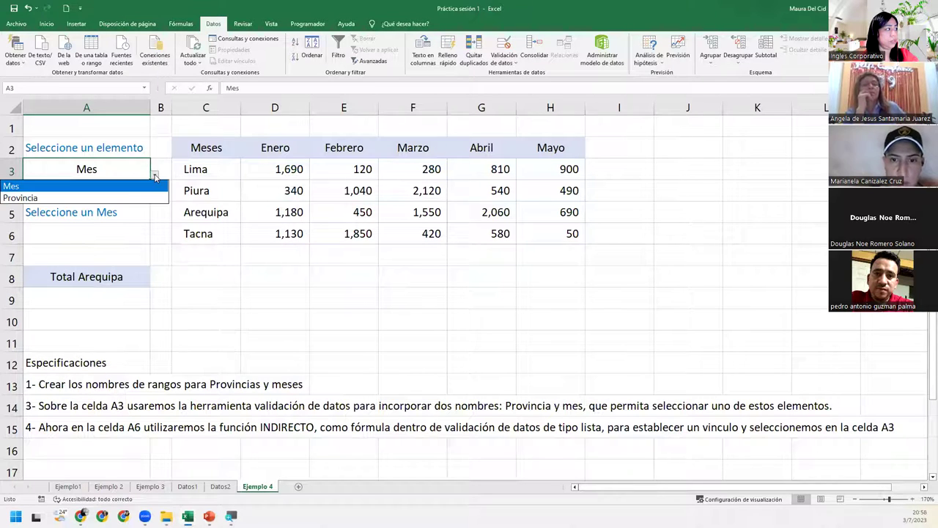
left_click(114, 196)
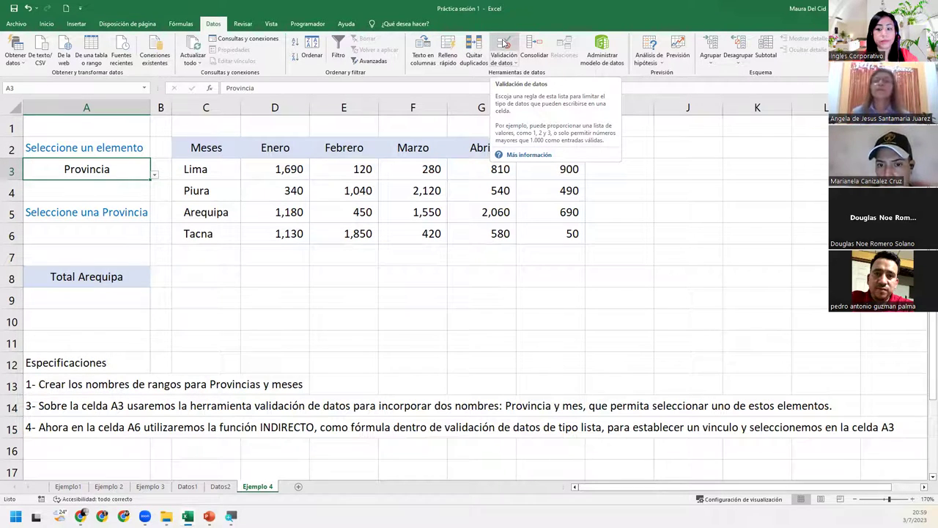
left_click(505, 44)
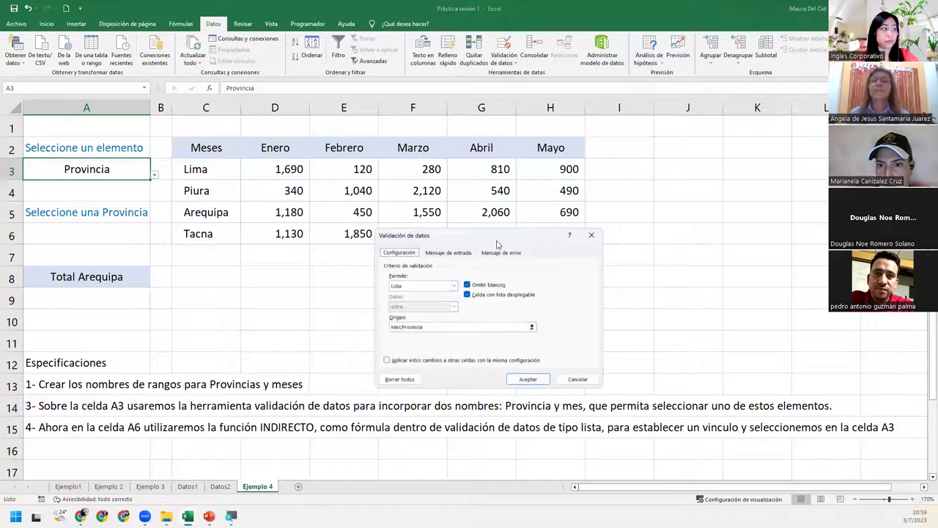
left_click_drag(498, 236, 462, 173)
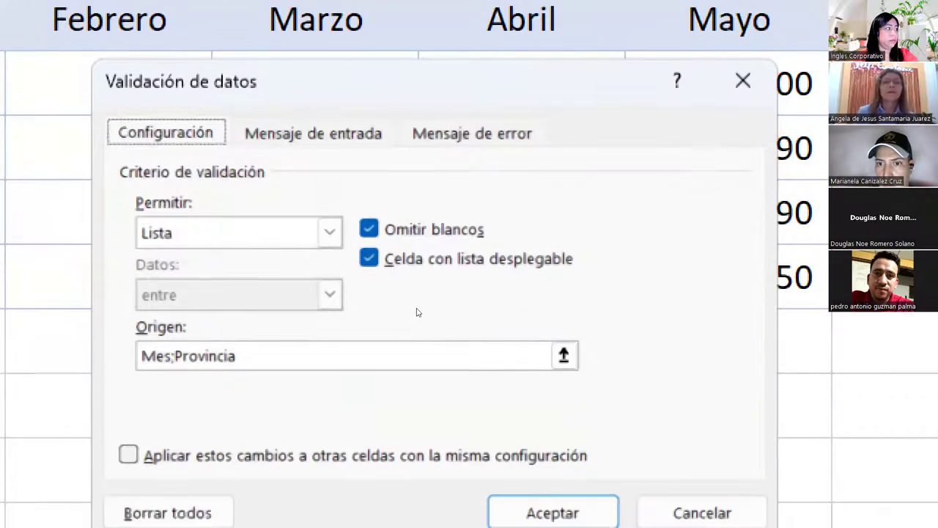
key("alt+Down")
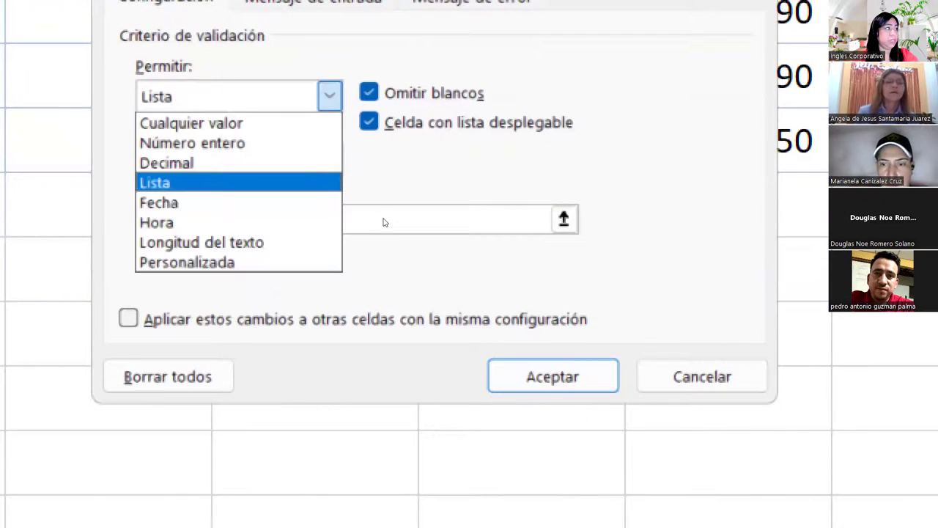
key("Return")
key("Tab")
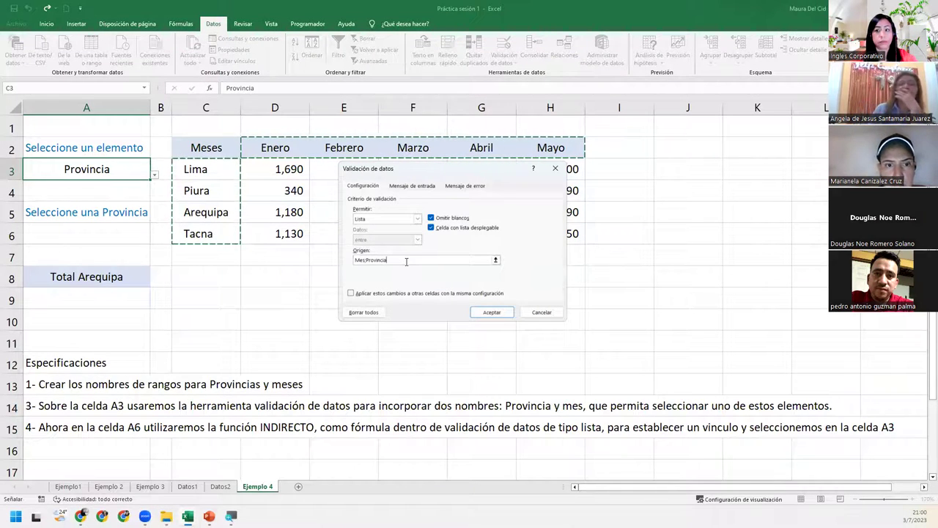
Close the validation dialog and cycle A3's dropdown through Mes, Provincia, then Mes again.
left_click(492, 312)
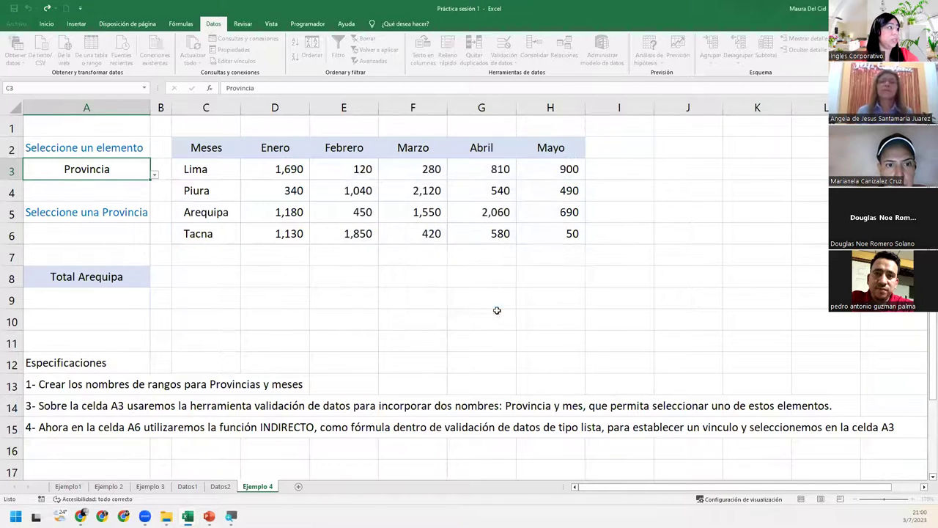
left_click(154, 175)
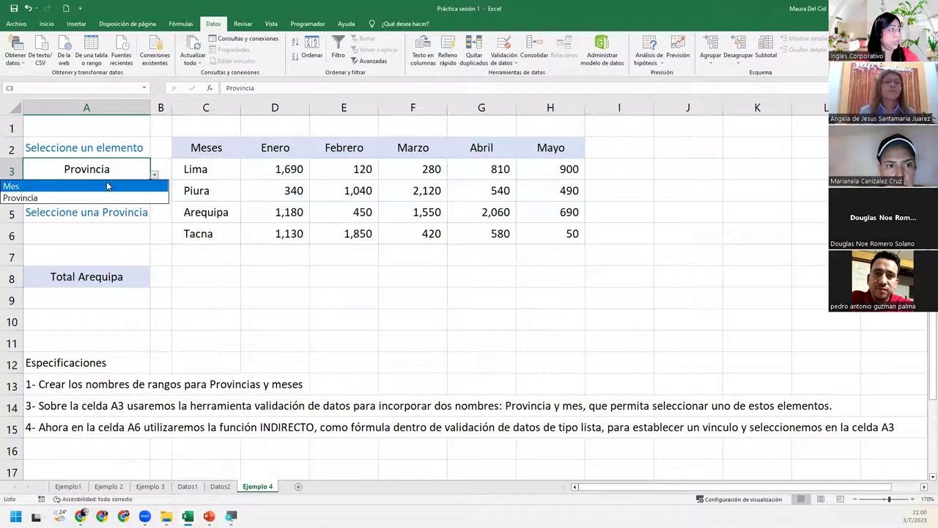
left_click(103, 187)
left_click(155, 176)
left_click(123, 198)
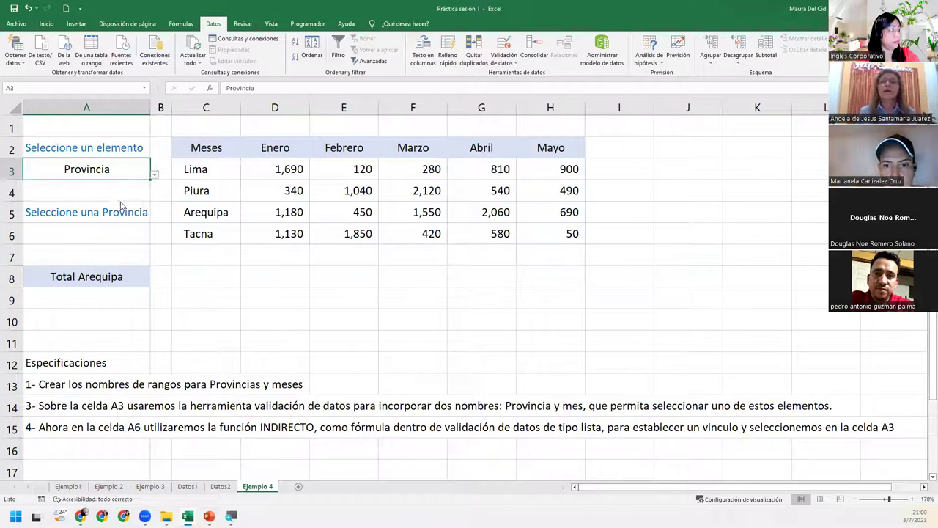
left_click(153, 175)
left_click(133, 187)
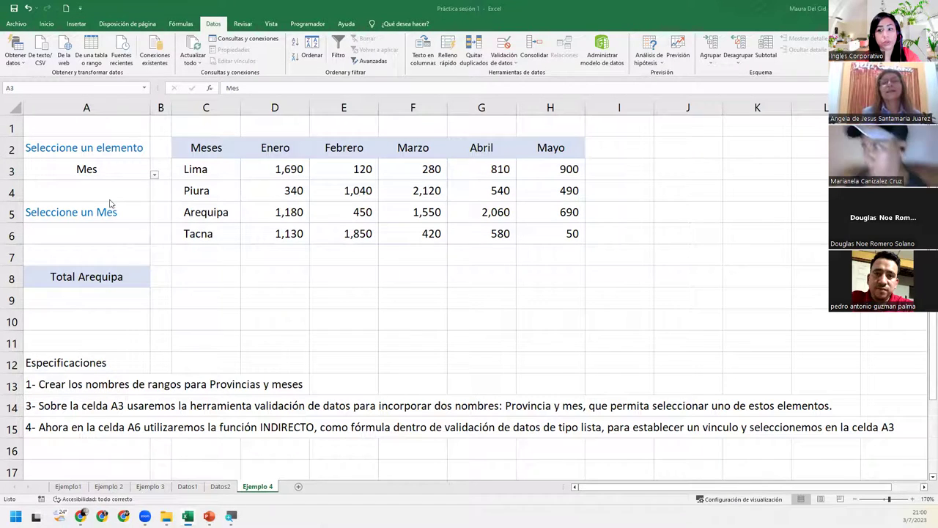
left_click(66, 169)
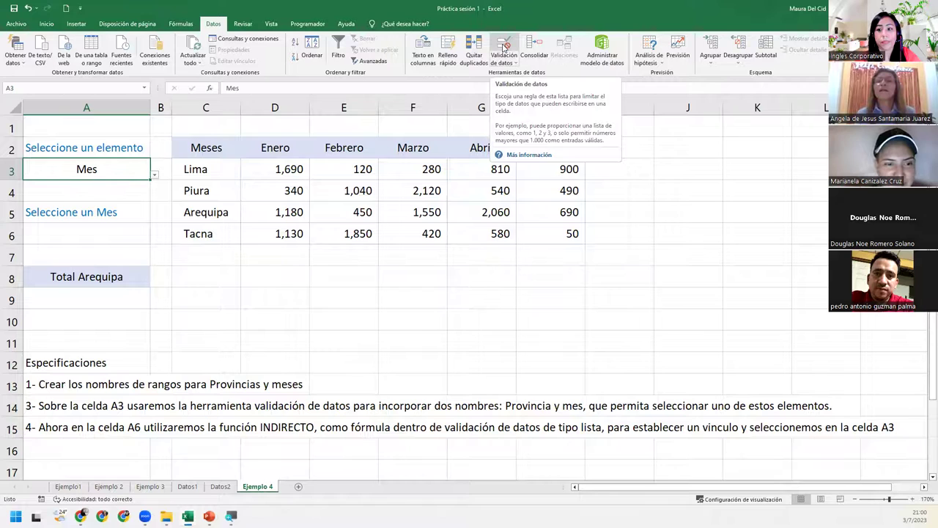
left_click(505, 48)
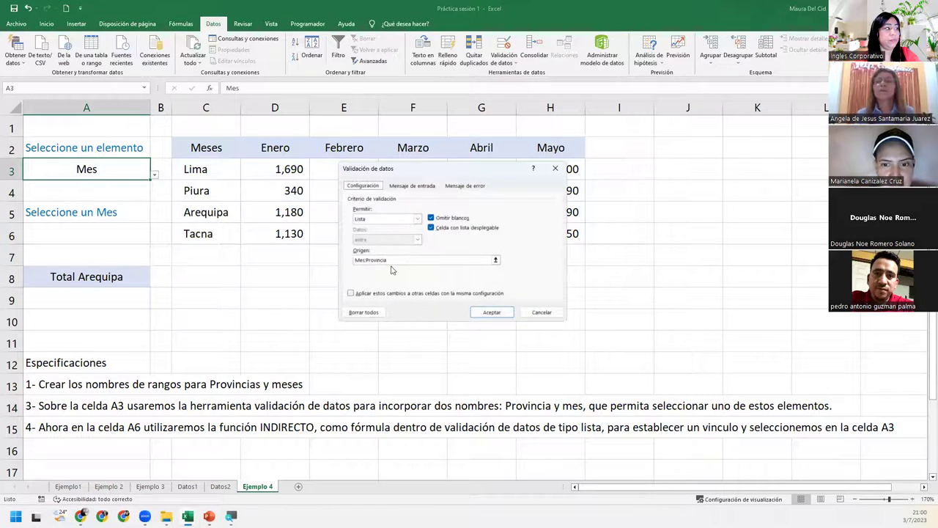
left_click(367, 261)
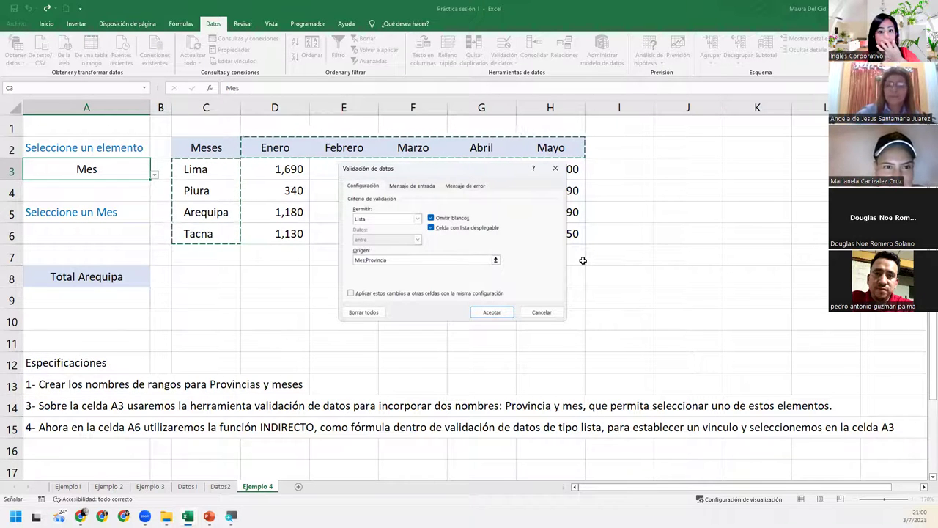
left_click(554, 169)
left_click(121, 234)
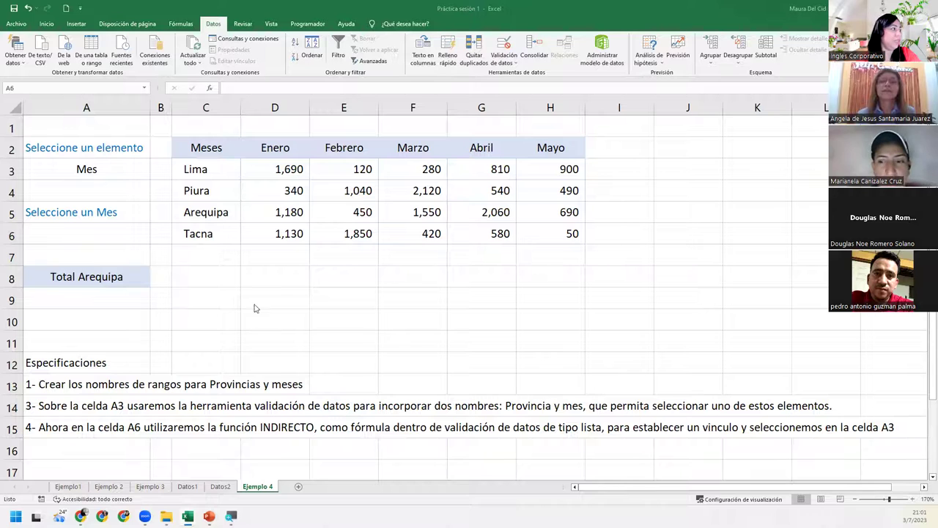
left_click(126, 238)
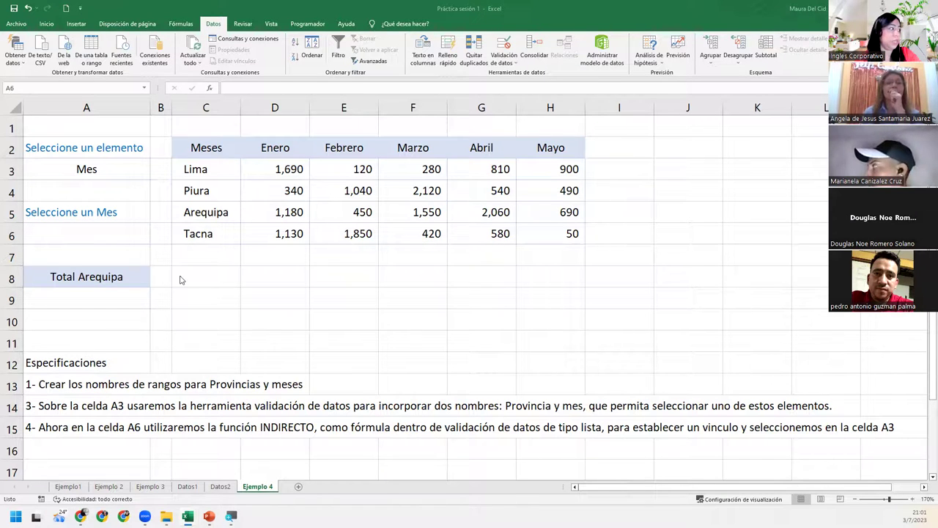
left_click(115, 239)
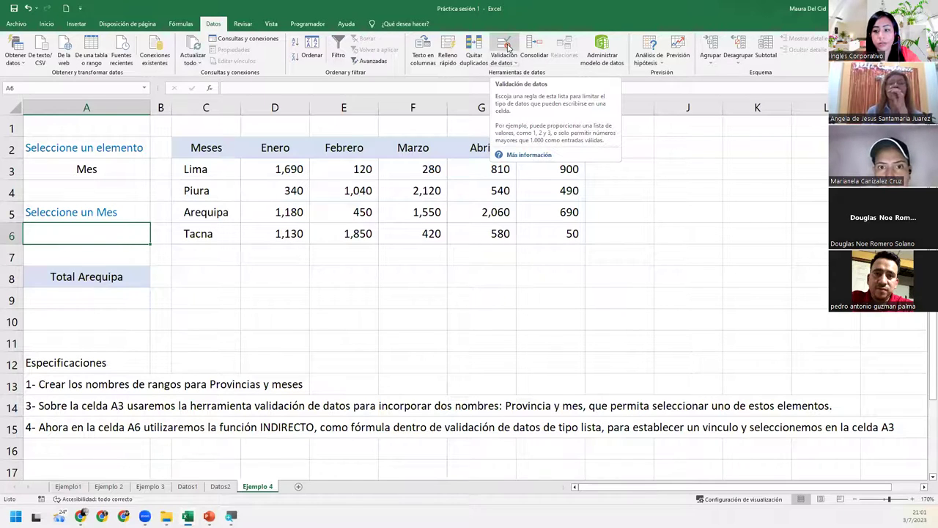
left_click(507, 48)
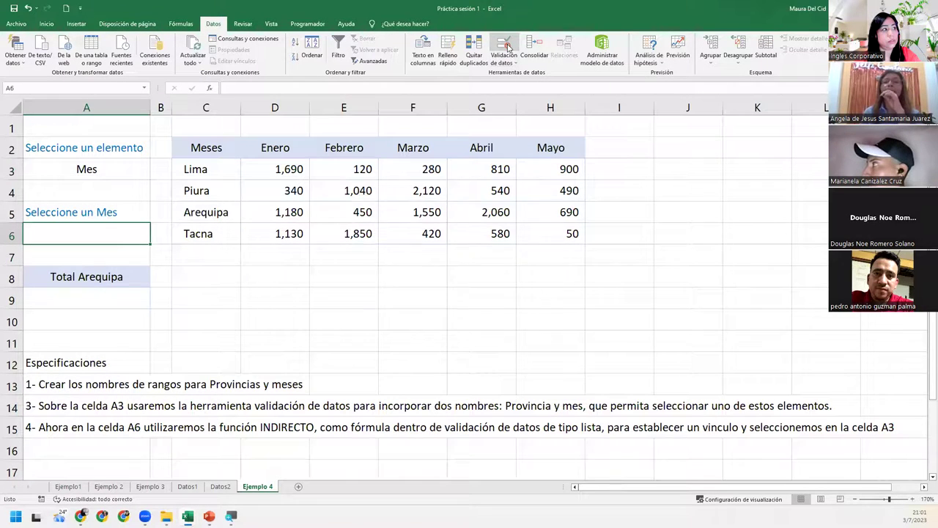
left_click(418, 220)
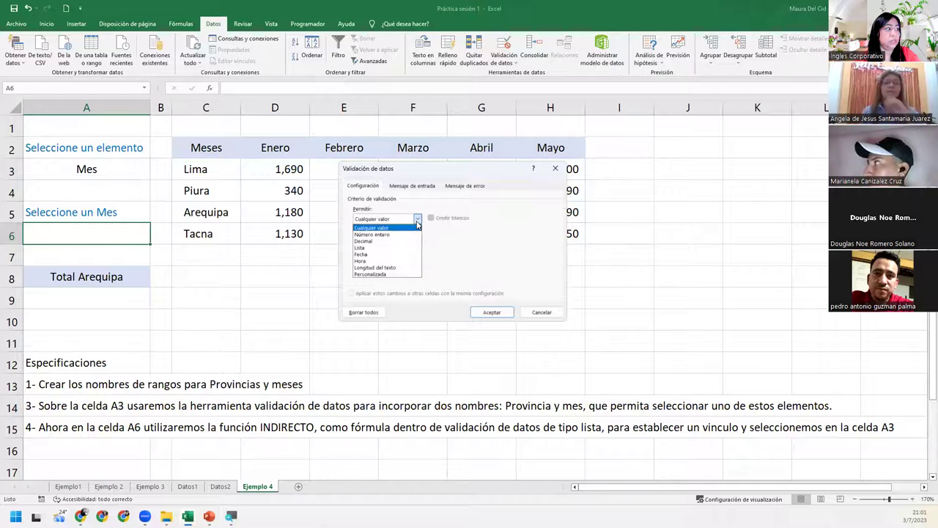
left_click(365, 248)
left_click(382, 258)
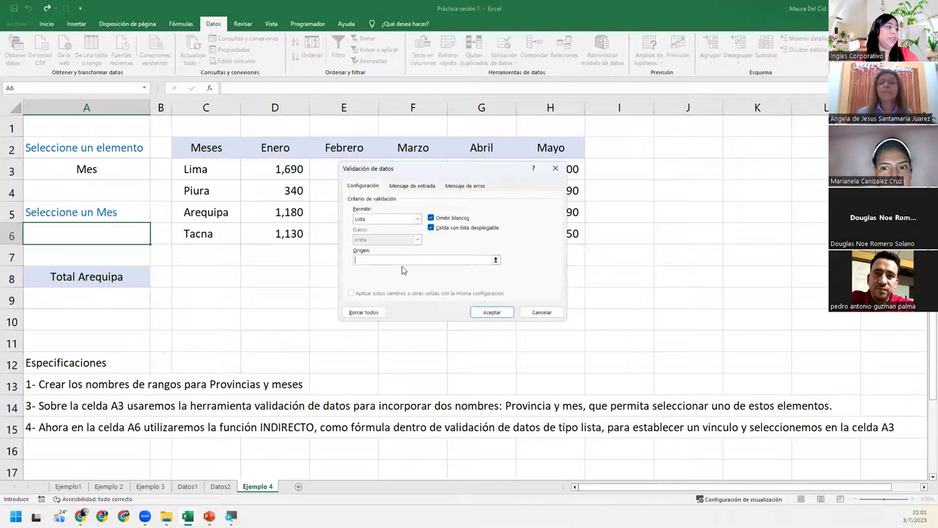
left_click(555, 168)
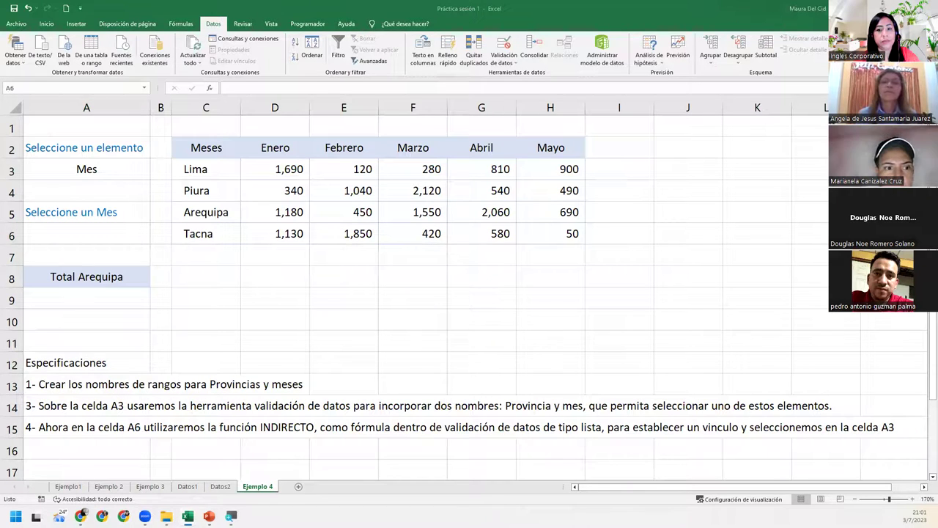
Set A6's data validation to allow a List.
left_click(136, 295)
left_click(127, 232)
left_click(505, 45)
left_click(372, 221)
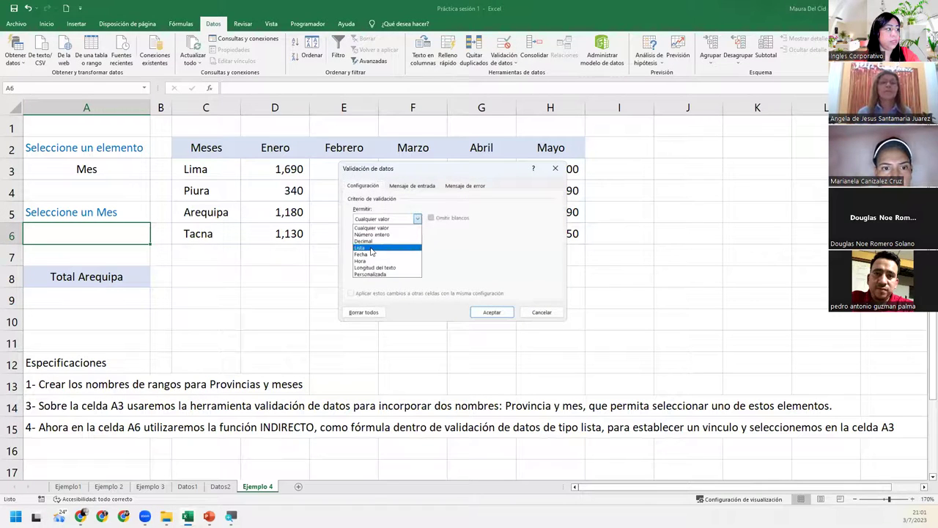
left_click(374, 248)
left_click(382, 257)
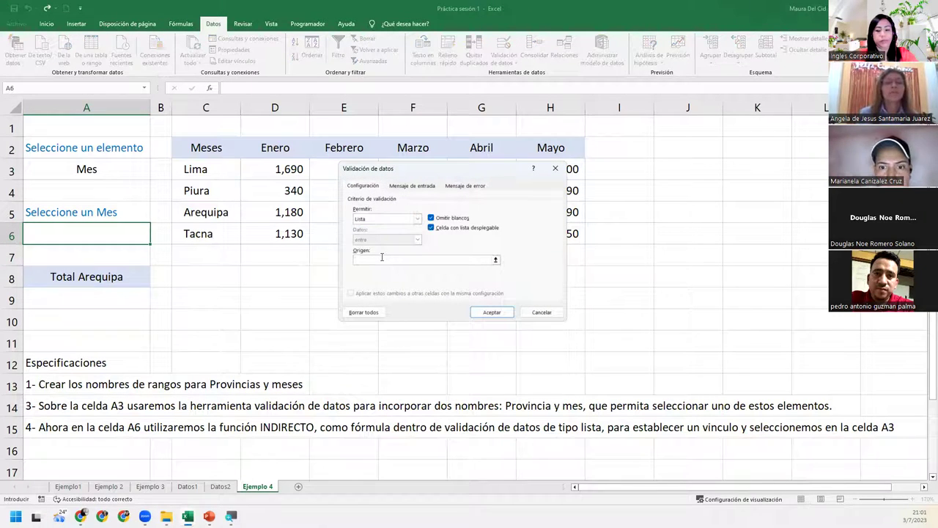
Enter =INDIRECTO($A$3) as A6's list source and confirm the rule.
type("=in")
key("BackSpace")
key("BackSpace")
type("INDIRECTO")
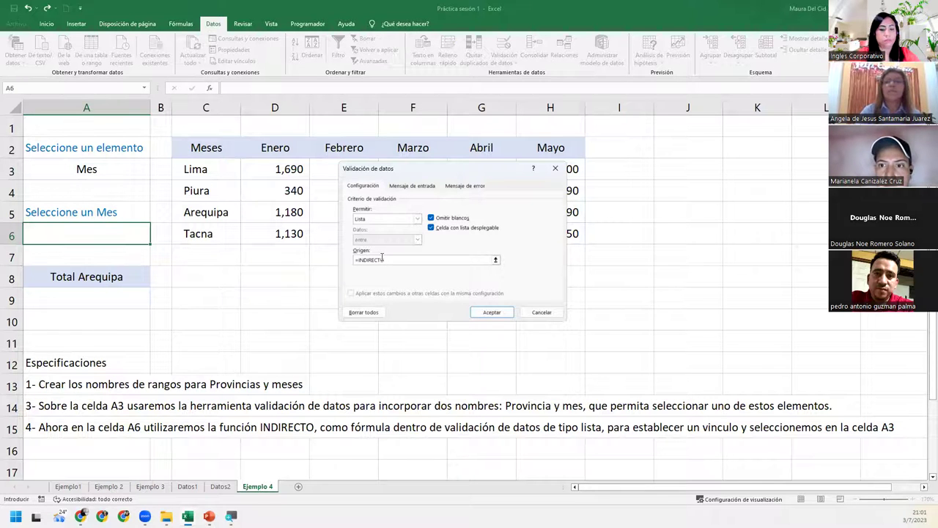
type("(")
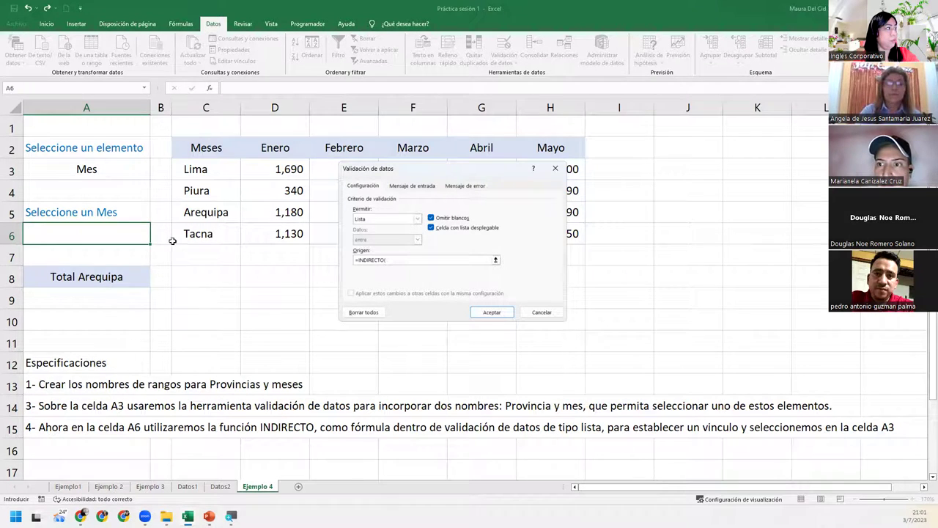
left_click(124, 165)
type(")")
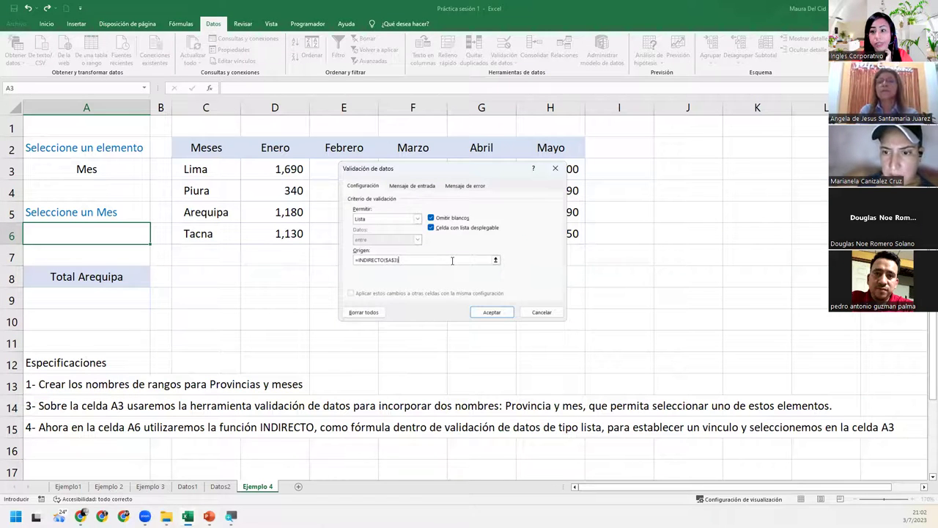
left_click(487, 314)
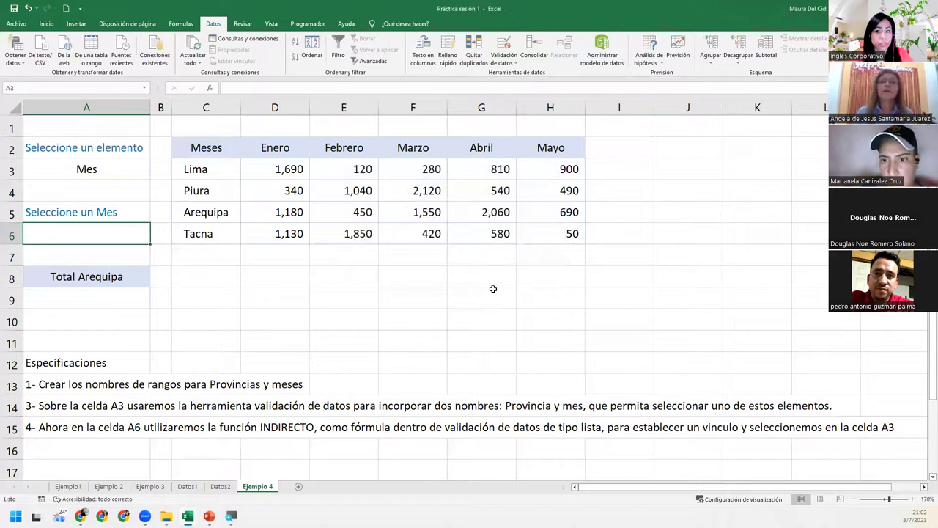
Pick Marzo from A6's month list.
left_click(133, 169)
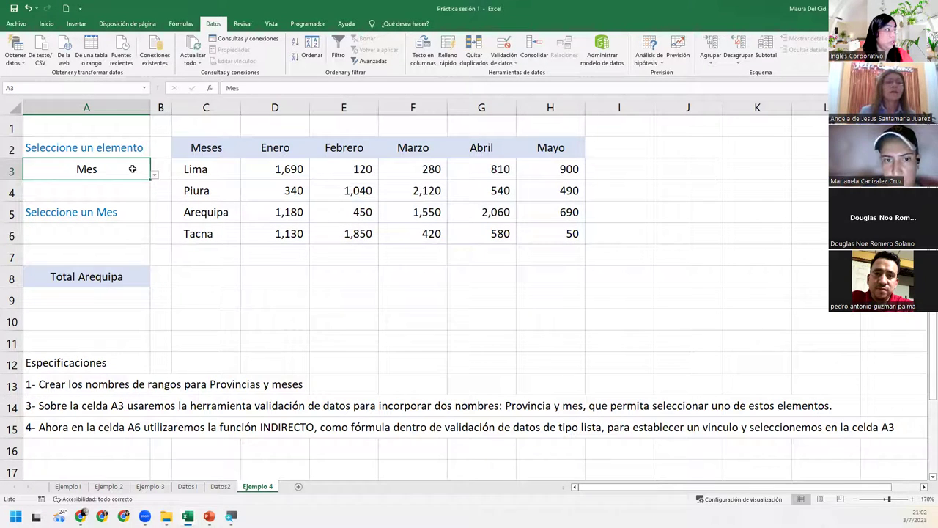
left_click(143, 234)
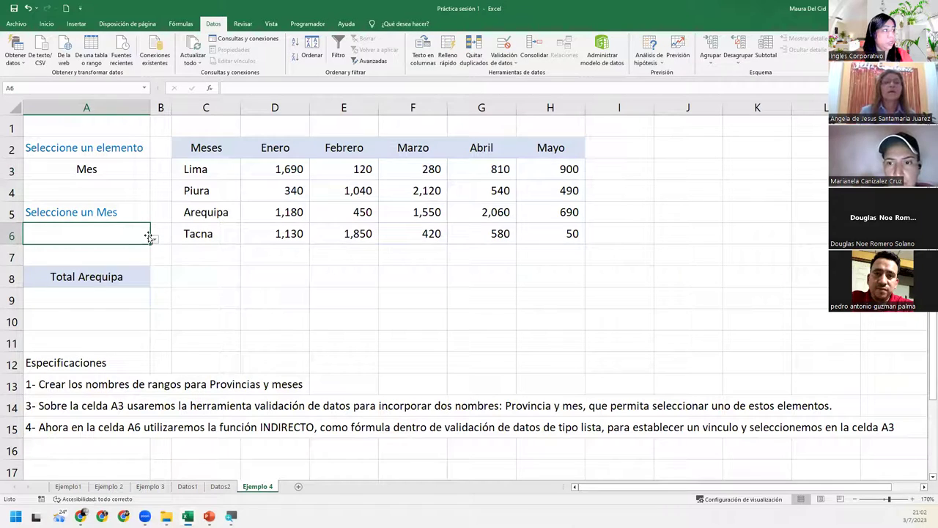
left_click(155, 239)
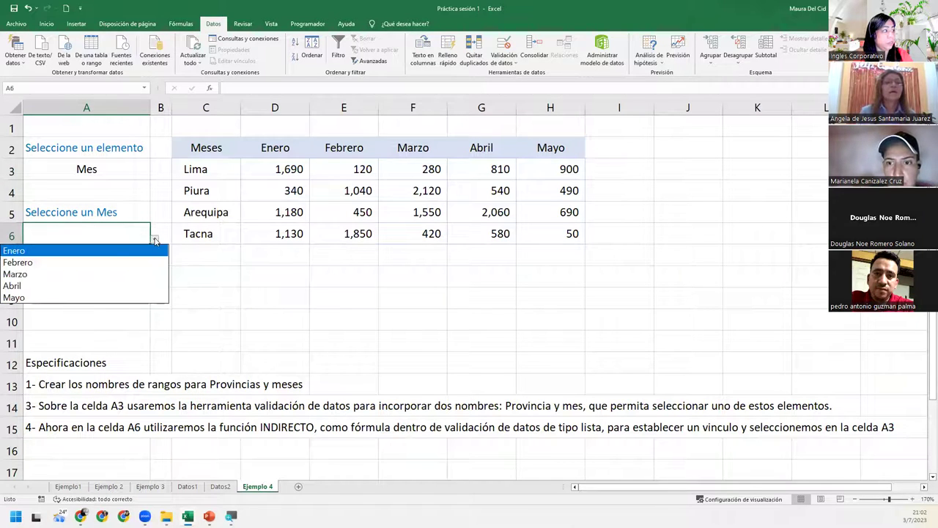
left_click(91, 279)
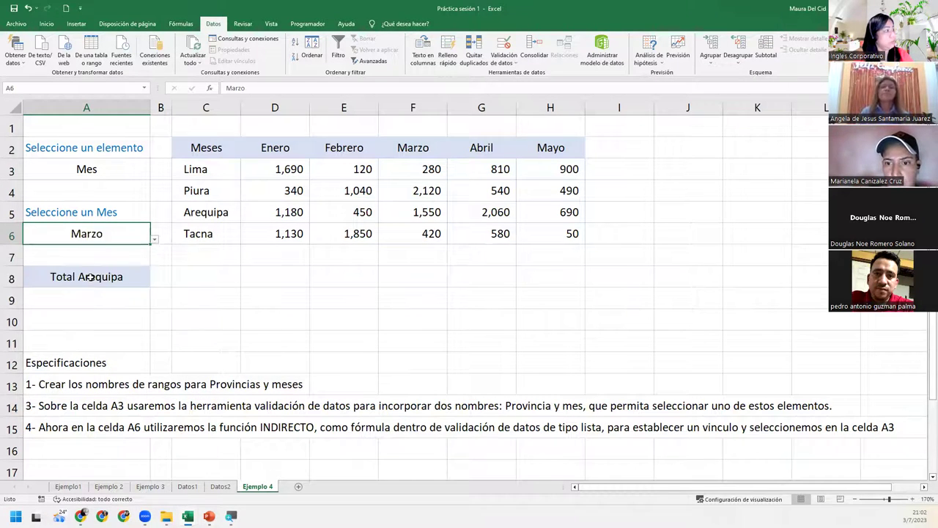
left_click(123, 179)
Switch A3 to Provincia and pick Piura, then Lima, in A6.
left_click(155, 177)
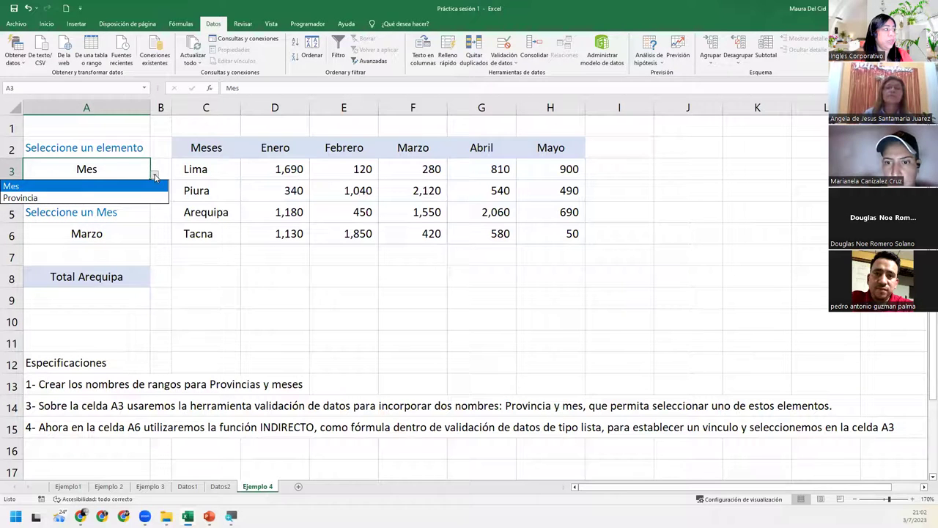
left_click(103, 196)
left_click(119, 232)
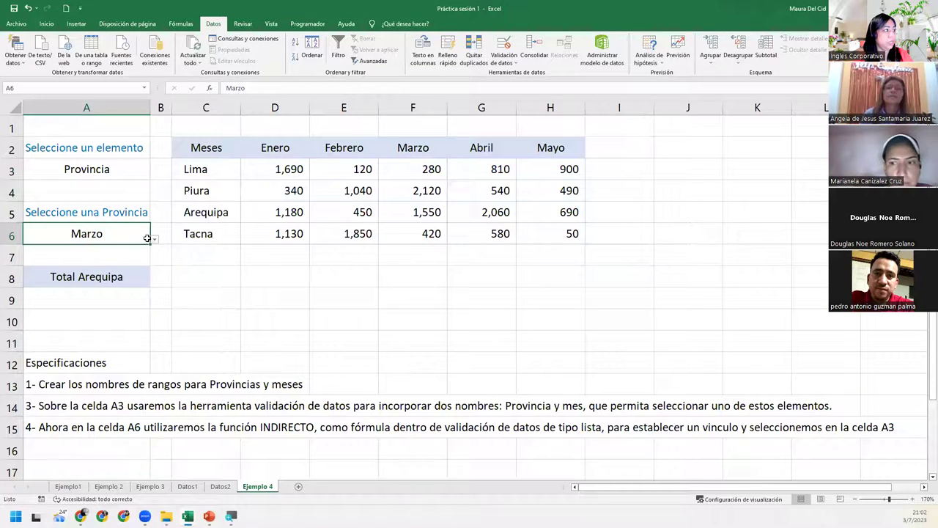
left_click(155, 240)
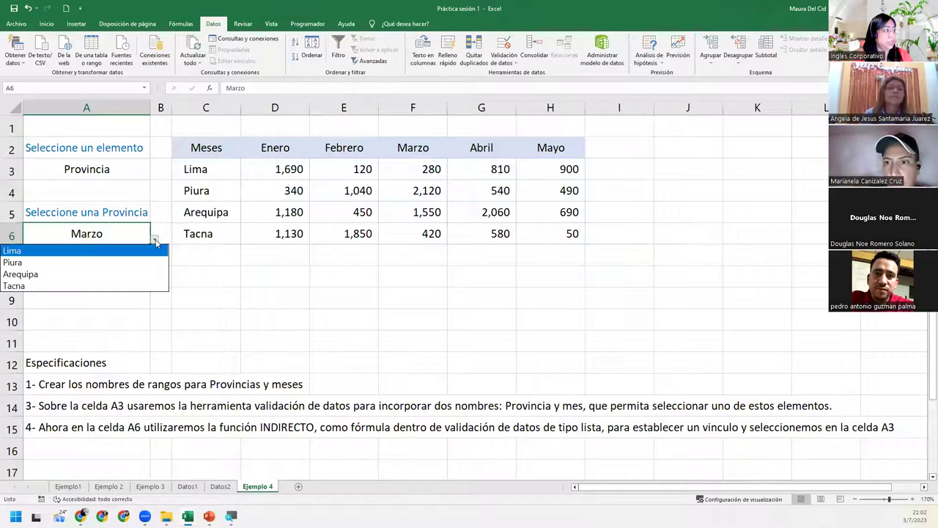
left_click(61, 262)
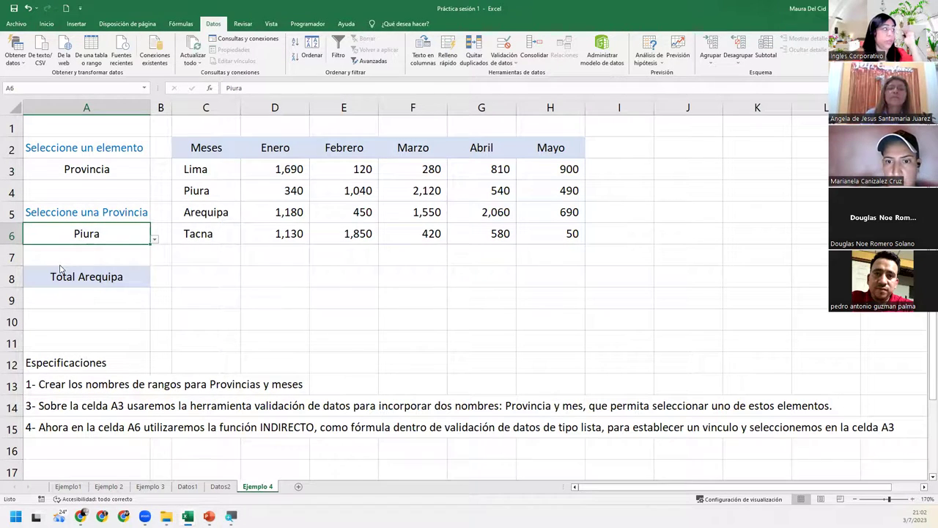
left_click(107, 171)
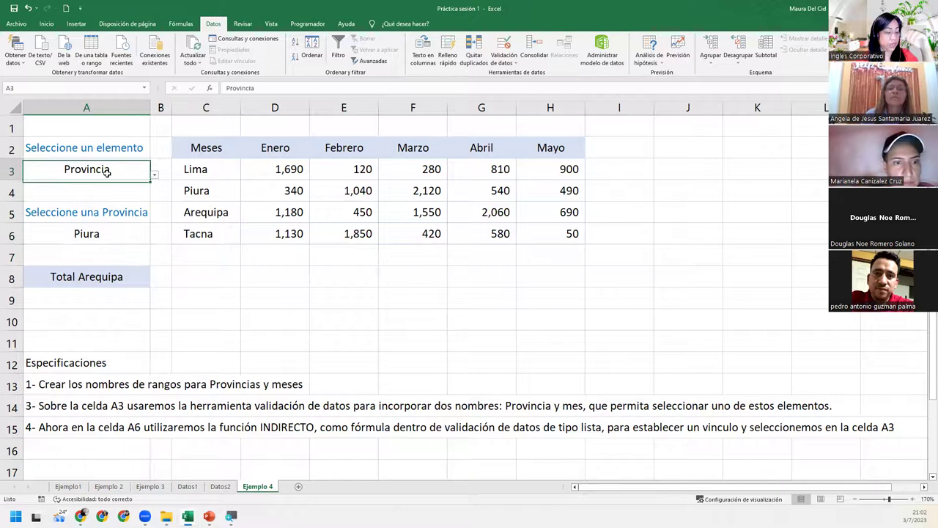
left_click(122, 235)
left_click(154, 239)
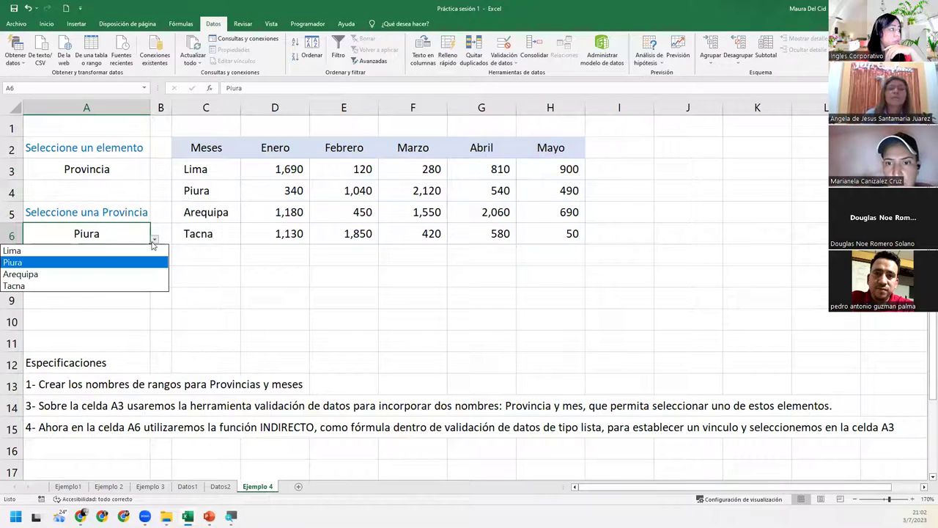
left_click(71, 252)
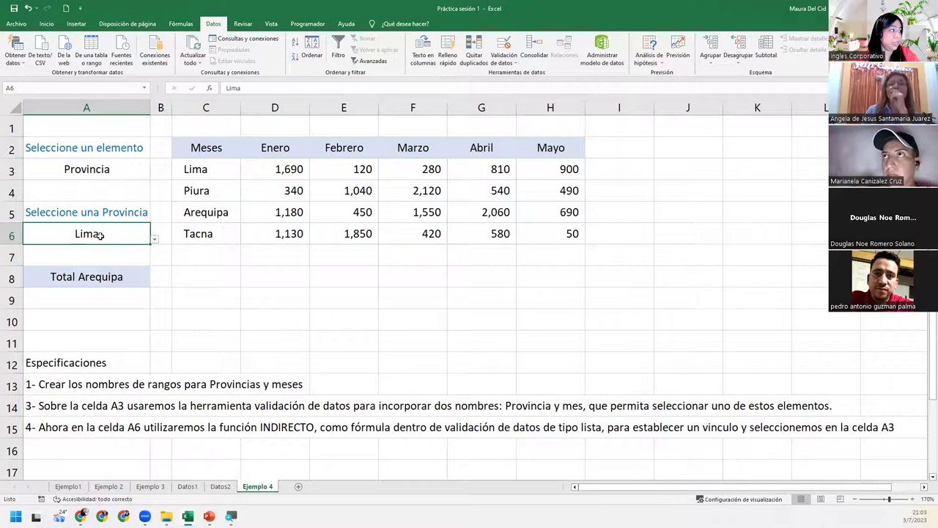
Switch A3 back to Mes and pick Febrero, then Marzo, in A6.
left_click(98, 167)
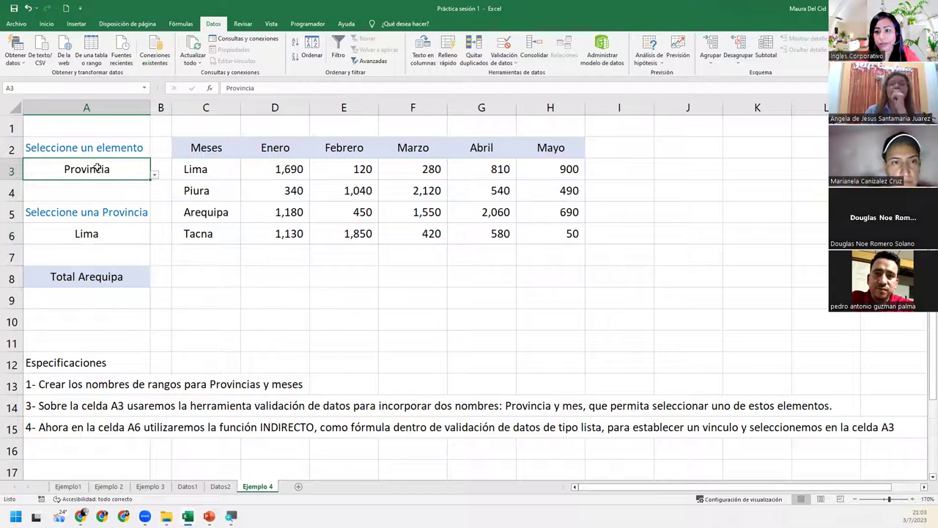
left_click(154, 176)
left_click(107, 189)
left_click(137, 231)
left_click(155, 239)
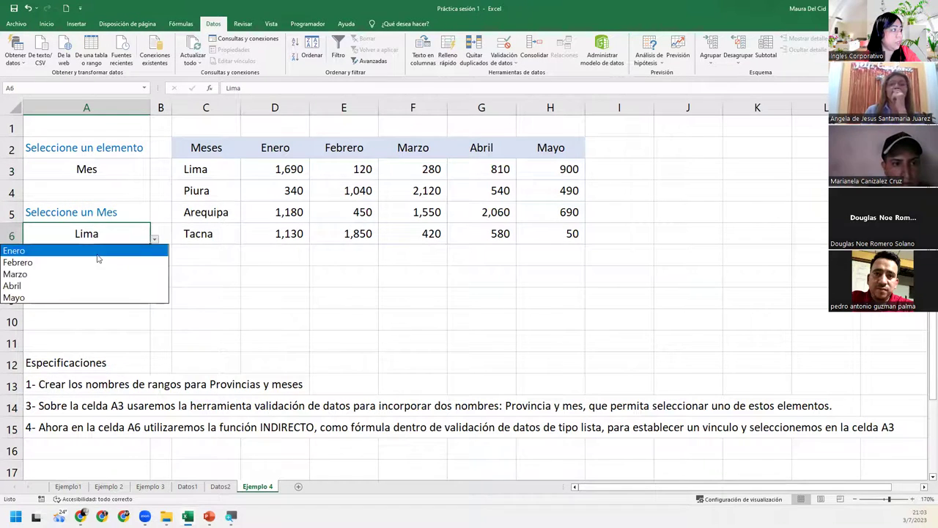
left_click(56, 262)
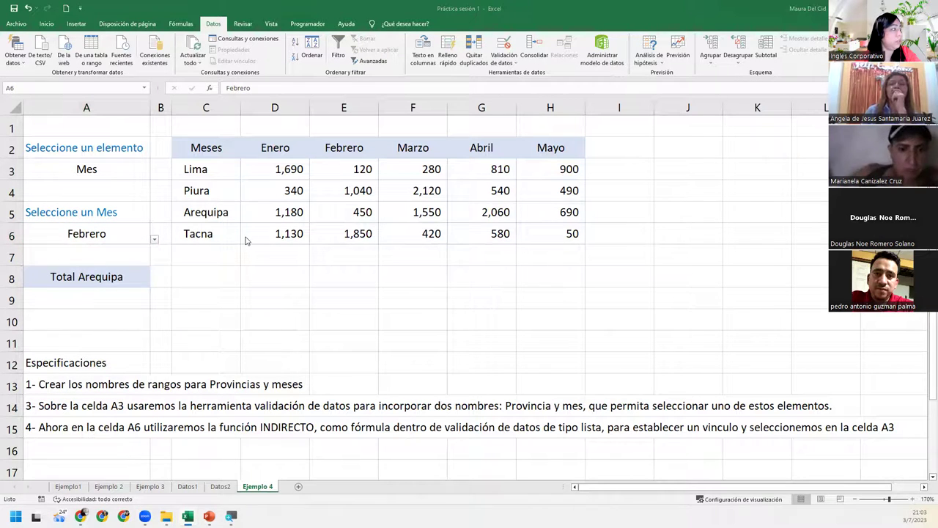
left_click(155, 243)
left_click(154, 243)
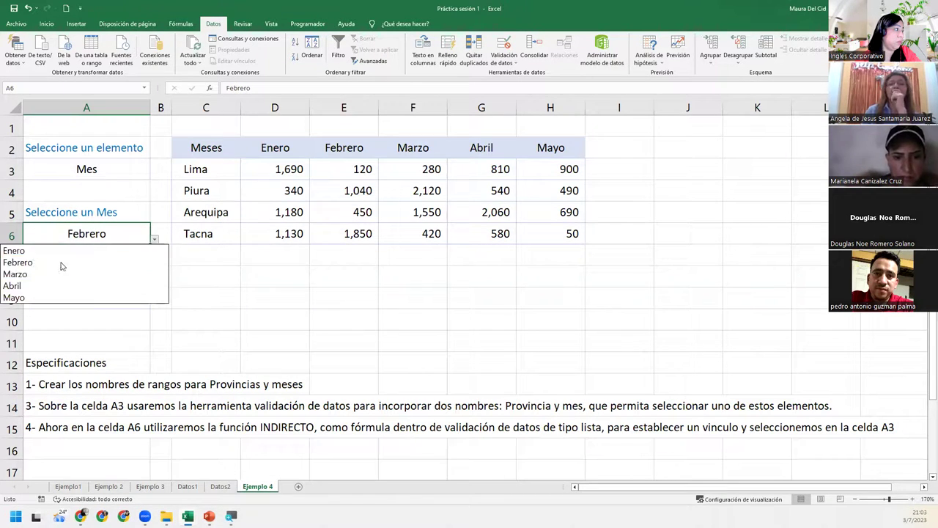
left_click(59, 274)
left_click(110, 302)
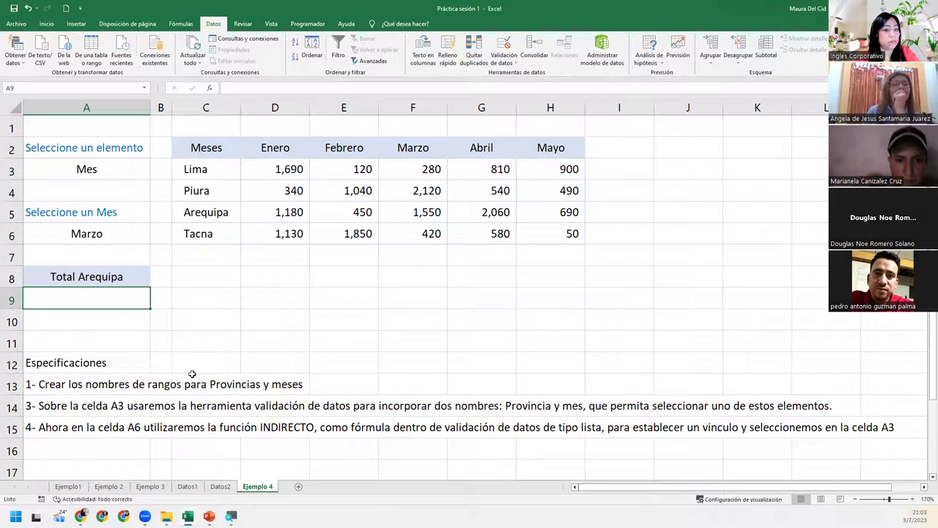
Set A3 to Provincia and choose Arequipa in A6.
left_click(126, 175)
left_click(154, 176)
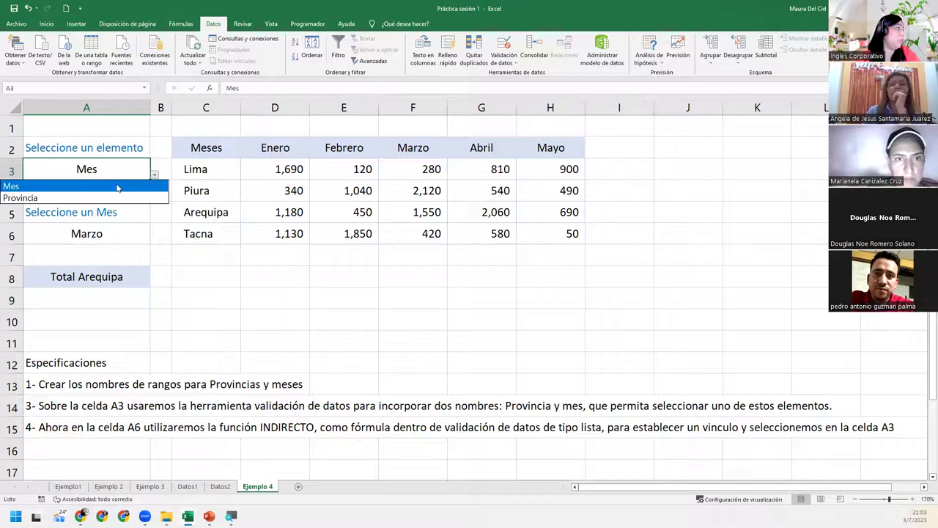
left_click(74, 197)
left_click(140, 232)
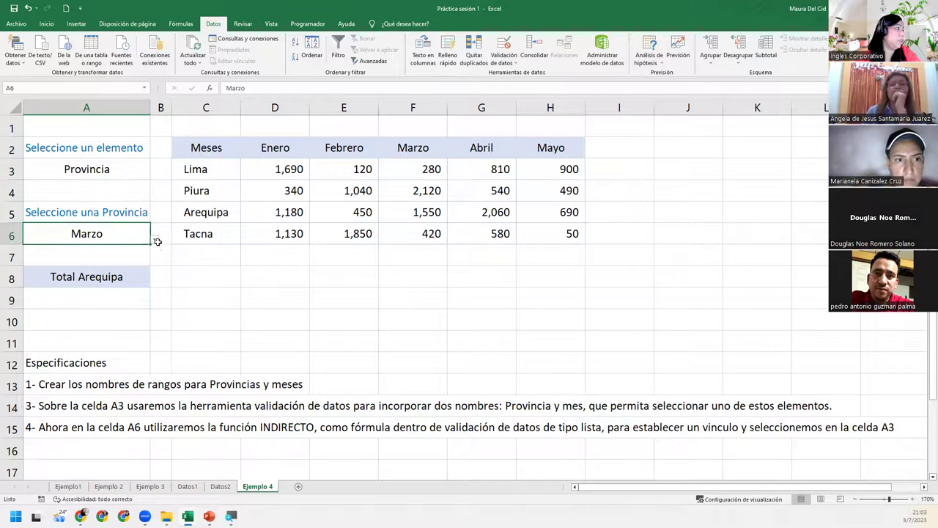
left_click(155, 240)
left_click(52, 271)
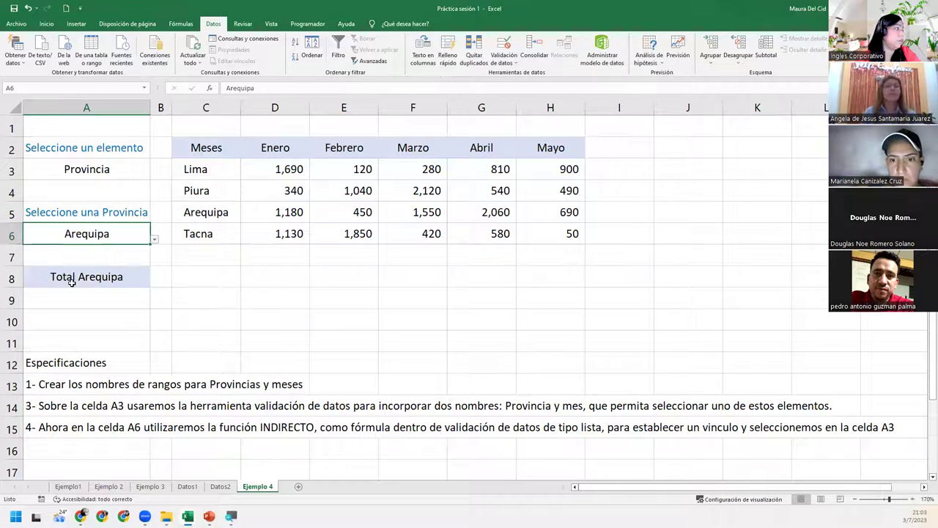
In A9, type =SUMA(INDIRECTO(A6 using autocomplete and close the parentheses.
left_click(67, 293)
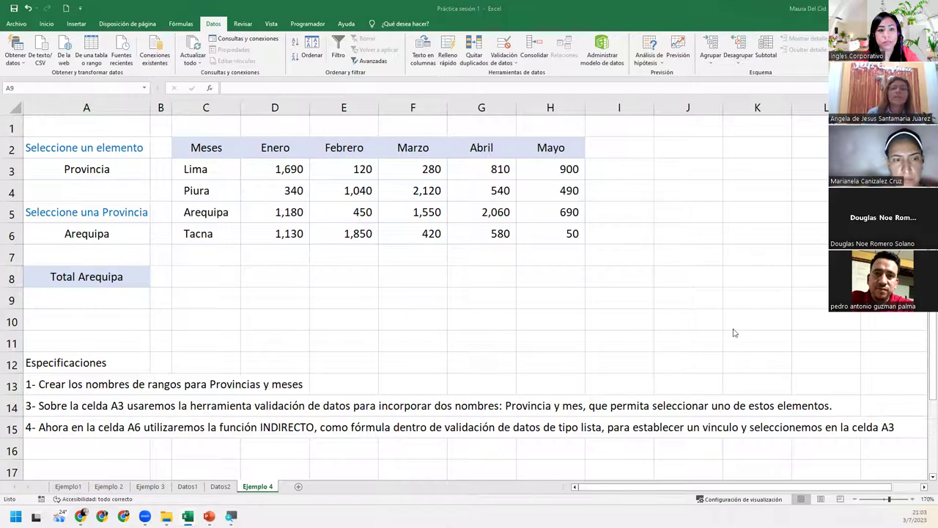
left_click(86, 291)
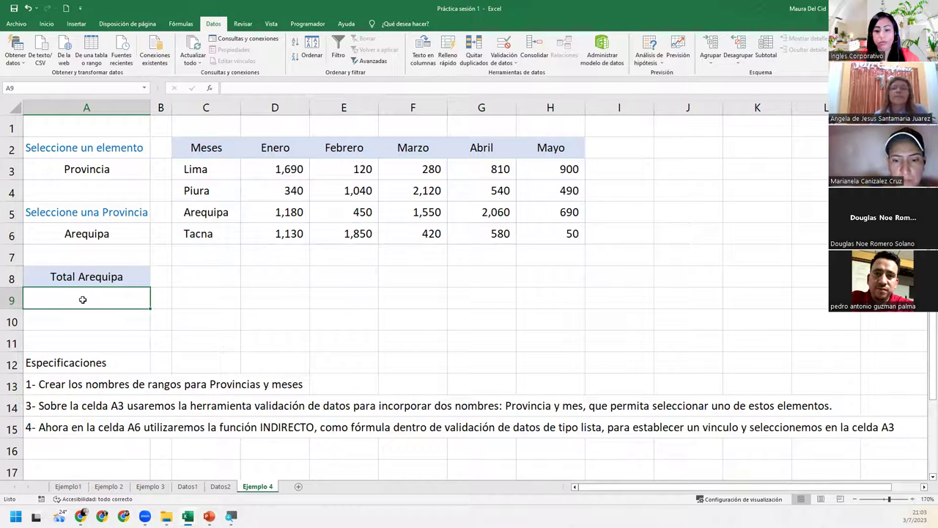
type("=")
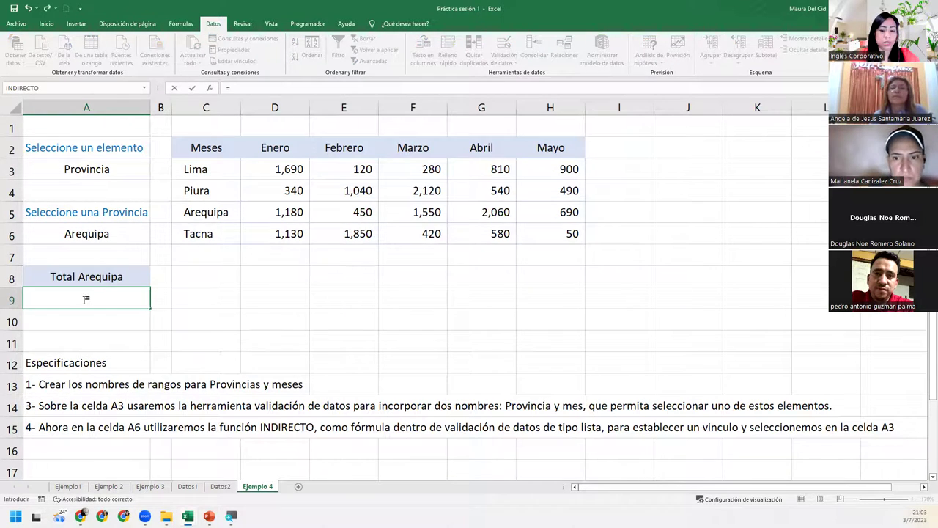
type("suma")
key("Tab")
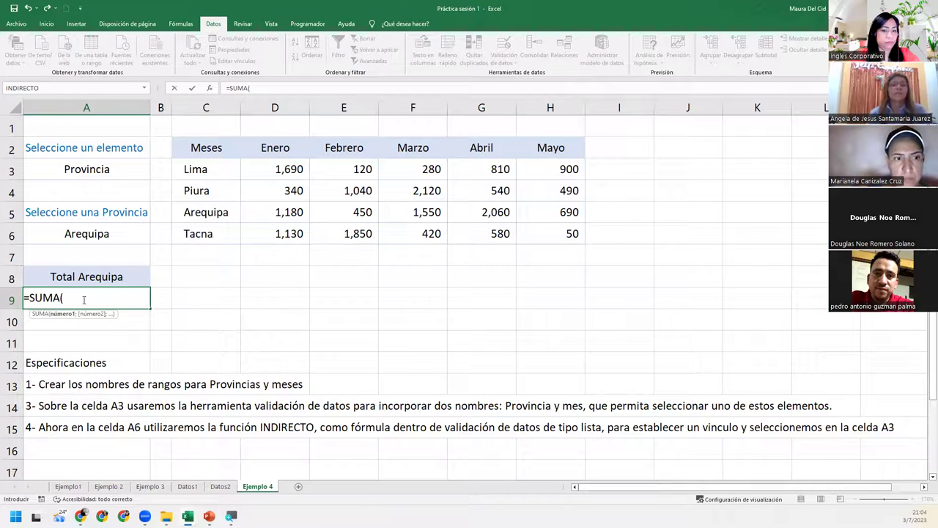
type("indi")
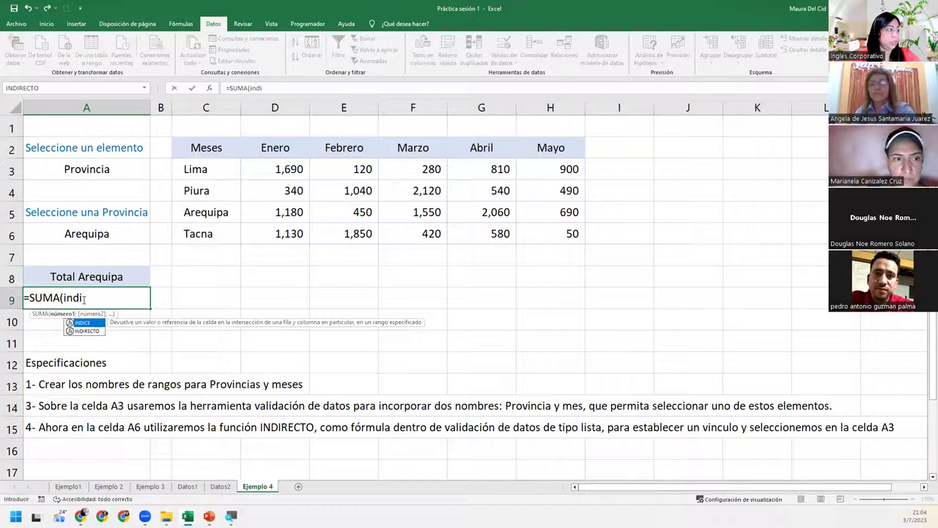
type("r")
key("Tab")
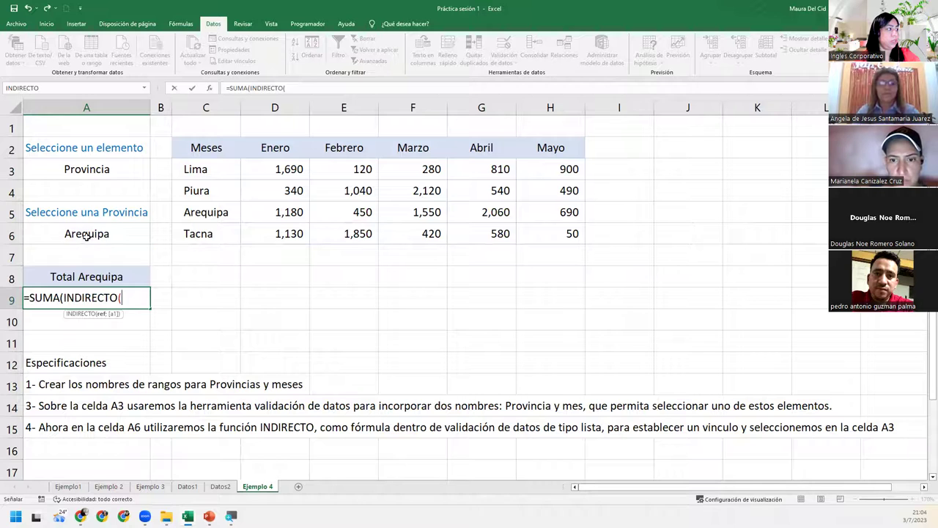
left_click(86, 234)
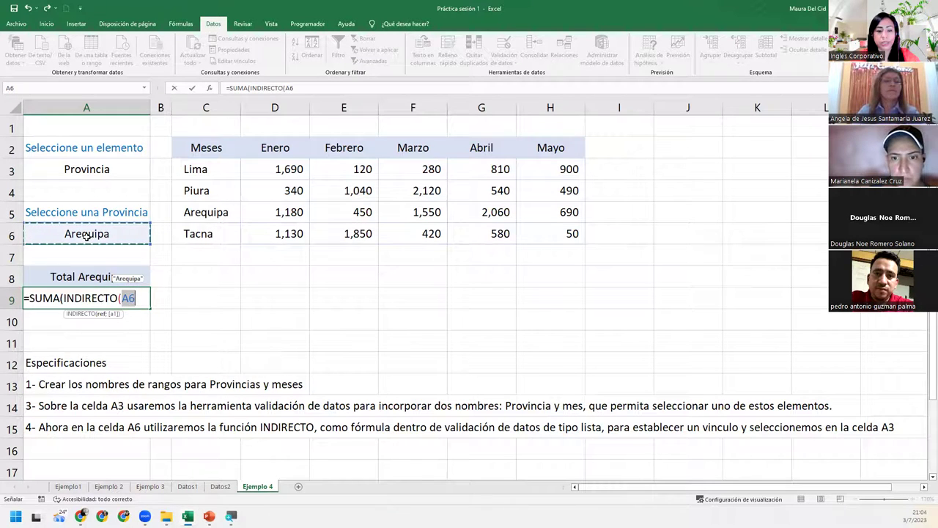
type(")")
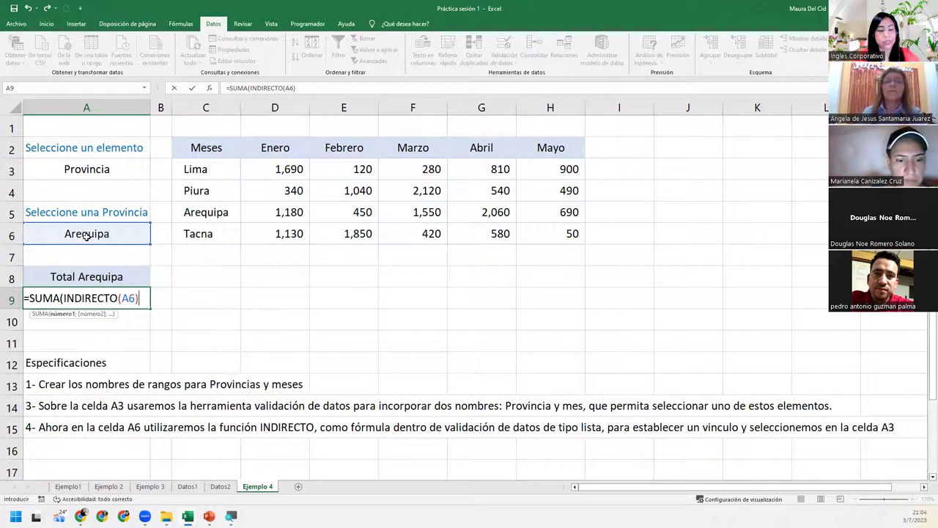
type(")")
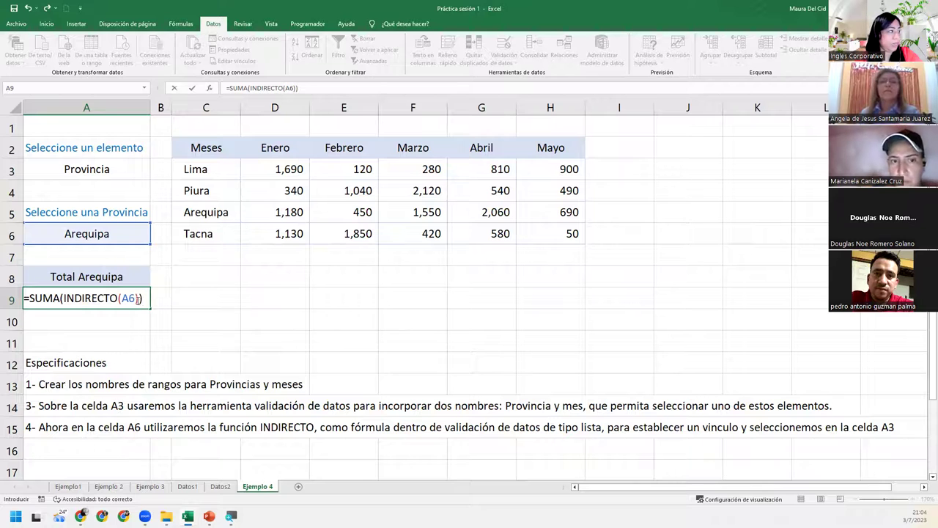
Correct the closing parentheses so A9 reads =SUMA(INDIRECTO(A6)) and commit it.
left_click(138, 300)
left_click(145, 300)
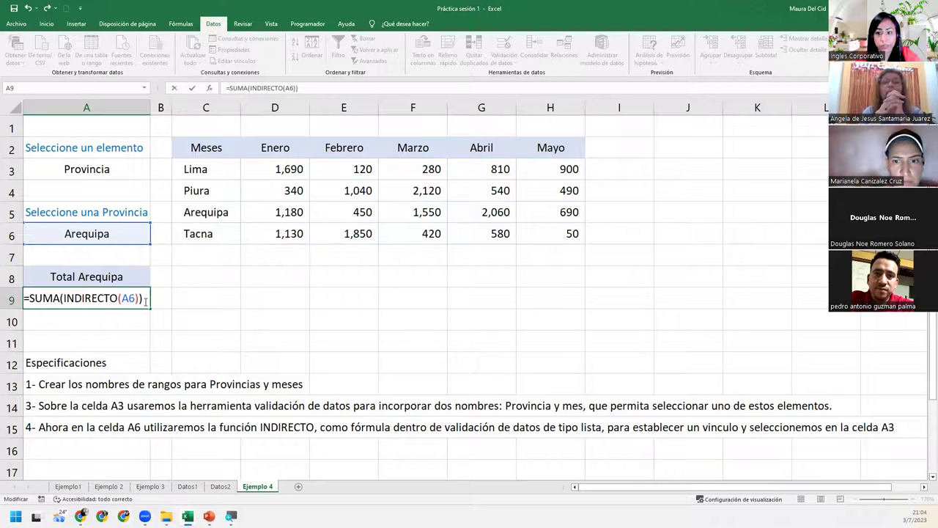
key("BackSpace")
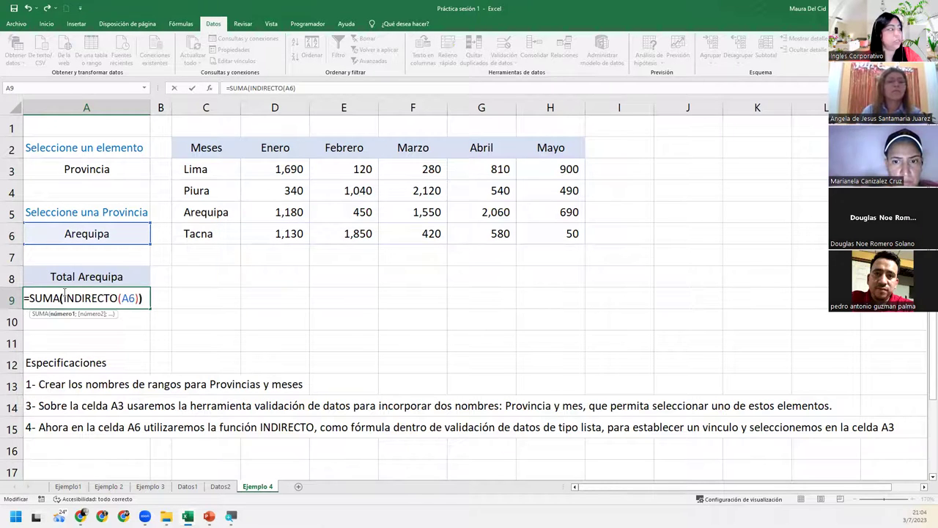
type(")")
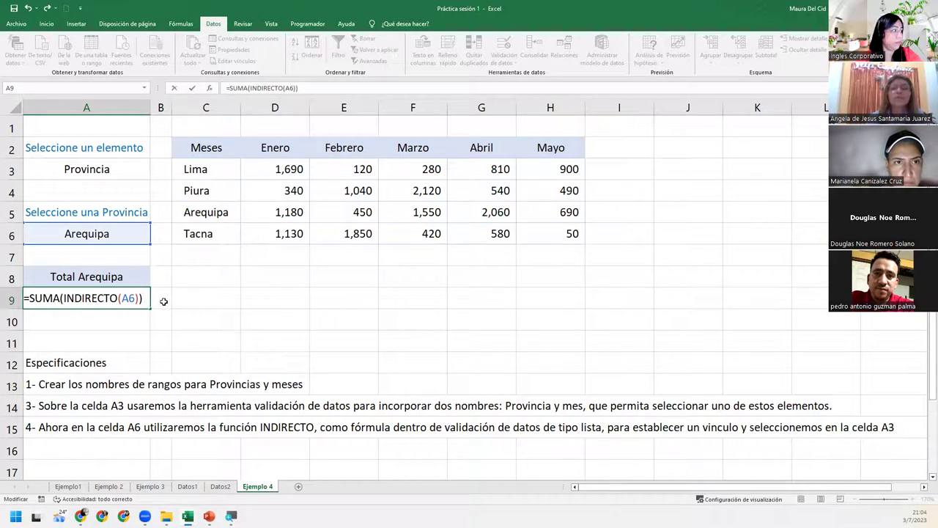
key("Return")
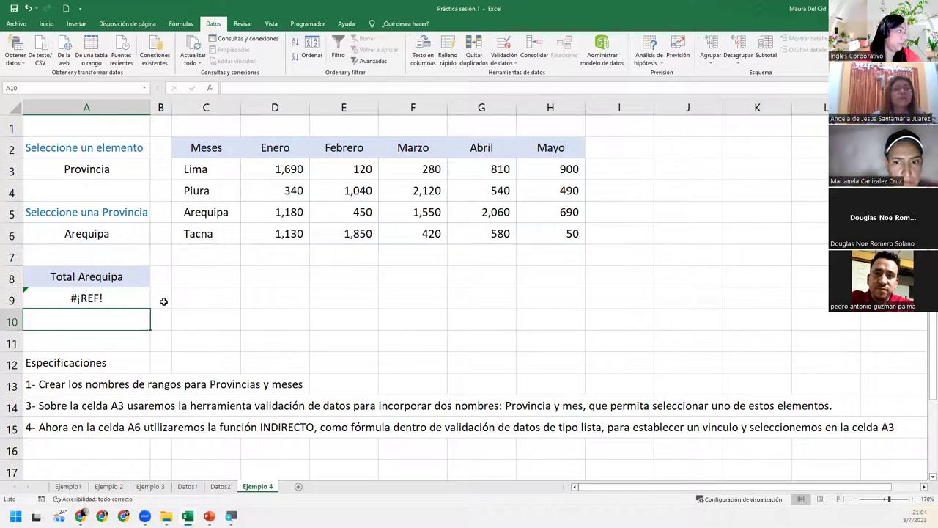
left_click(102, 299)
left_click(210, 210)
left_click_drag(256, 210, 531, 211)
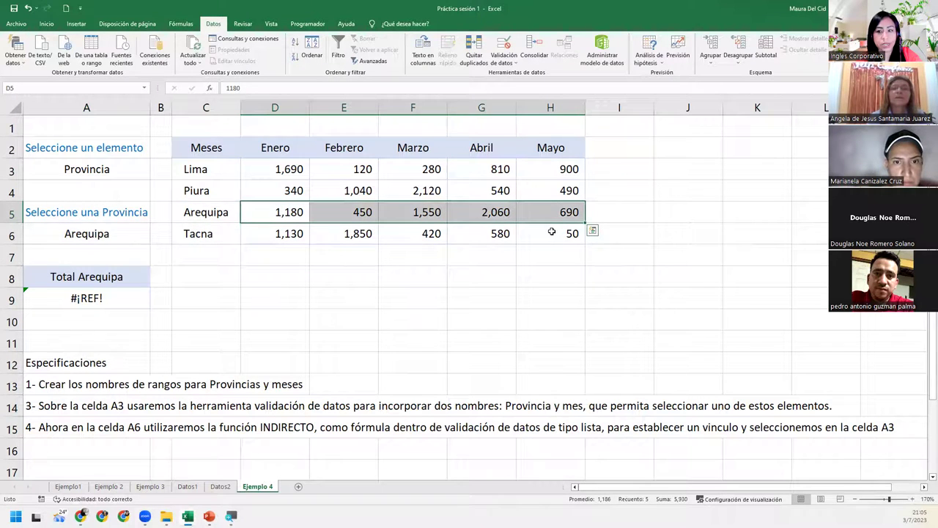
left_click(125, 302)
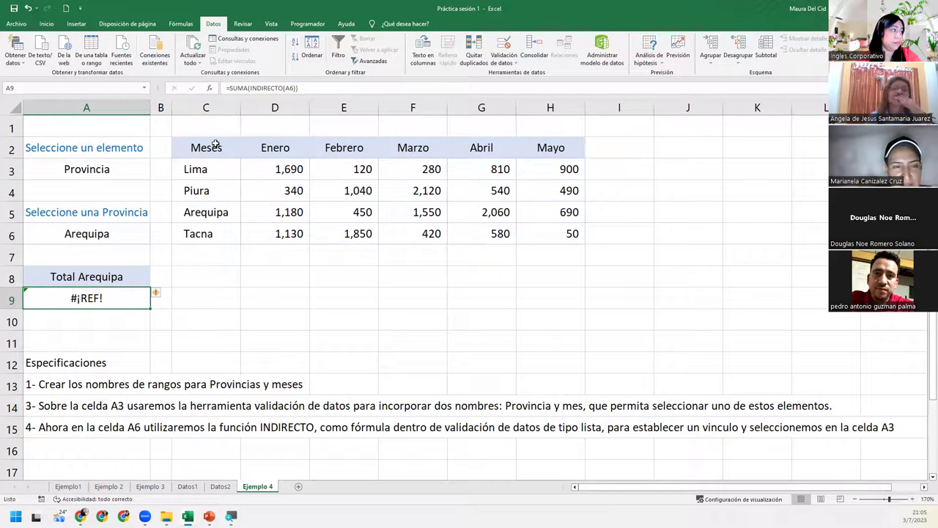
left_click_drag(215, 143, 562, 228)
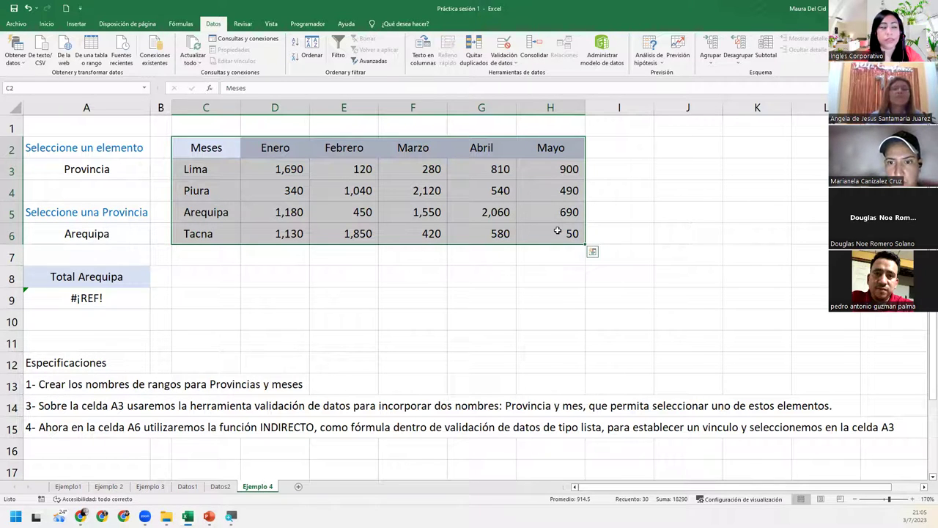
Use Crear desde la selección with Fila superior and Columna izquierda to name the table's rows and columns.
left_click(180, 24)
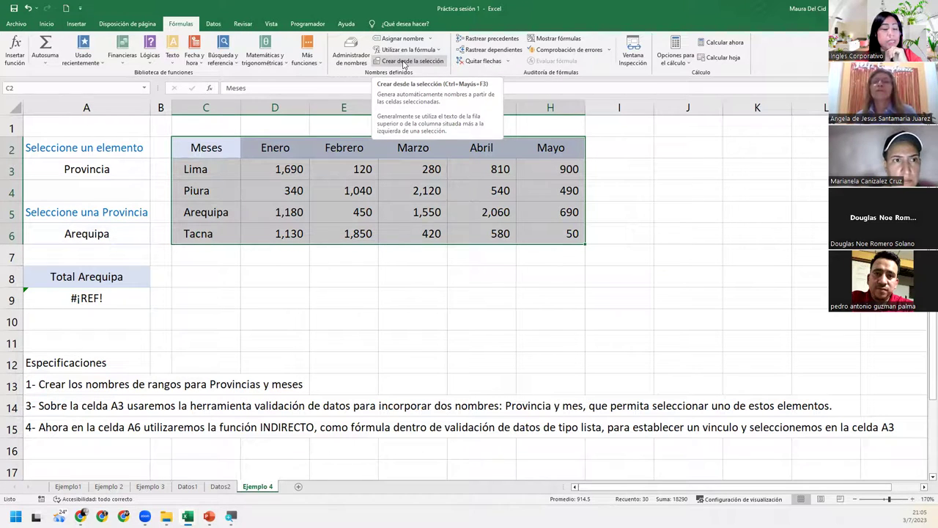
left_click(403, 62)
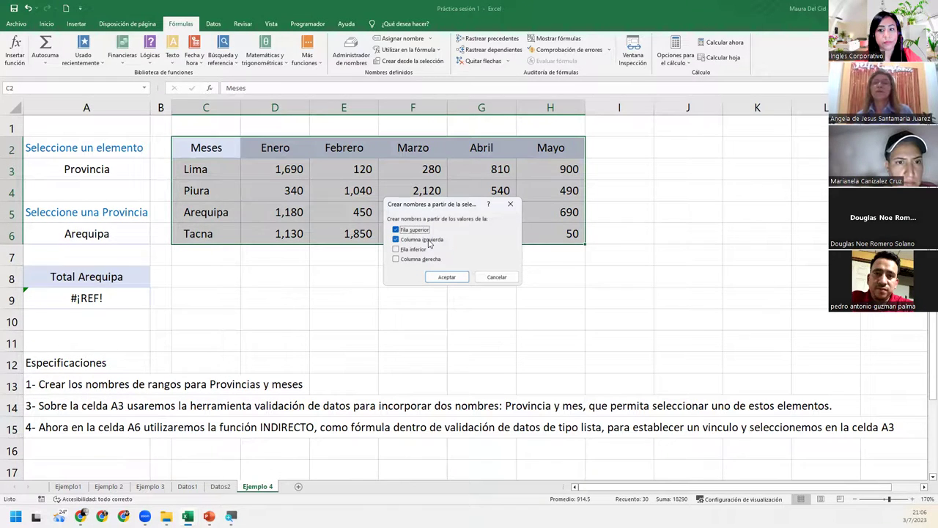
left_click(449, 279)
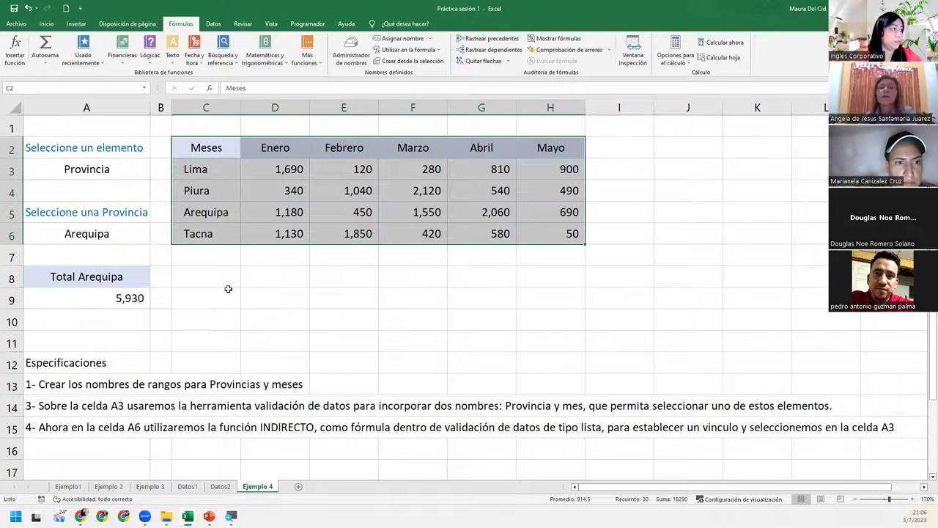
Compare A9's formula result with the sum of Arequipa's values in D5:H5.
left_click(109, 305)
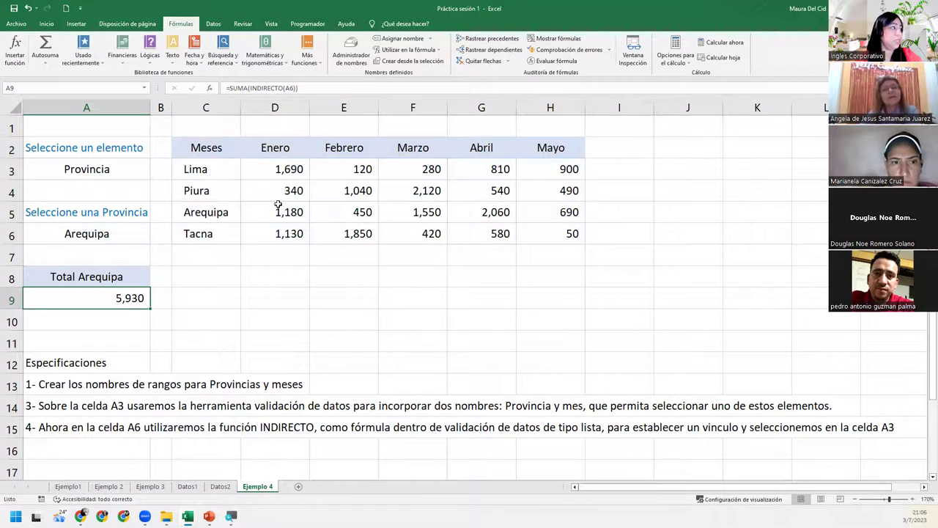
left_click_drag(281, 212, 536, 211)
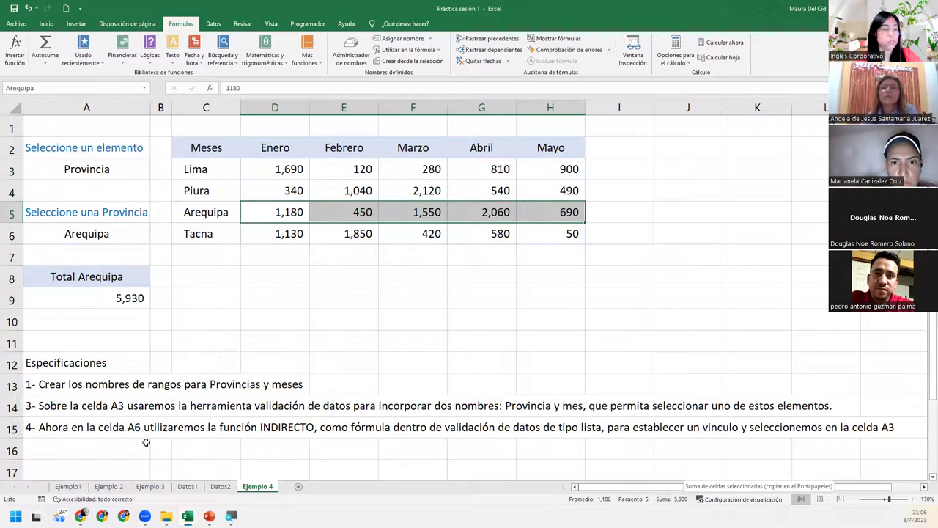
left_click(113, 302)
Choose Lima in A6 and verify A9 recalculates to 3,800.
left_click(130, 238)
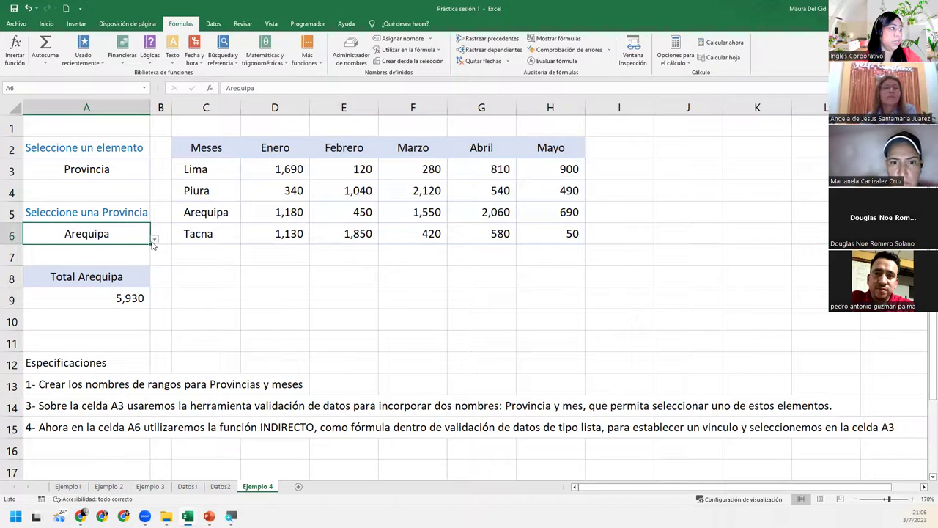
left_click(155, 240)
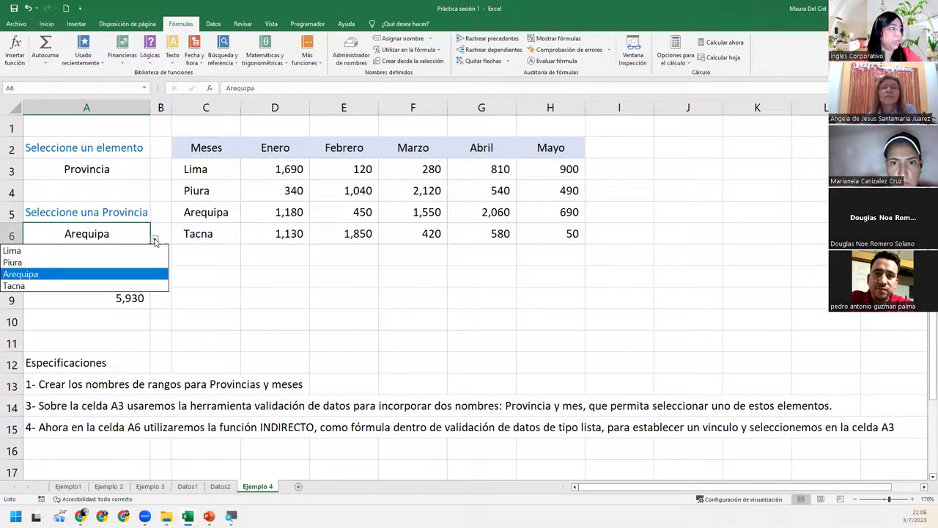
left_click(68, 252)
left_click_drag(261, 170, 583, 170)
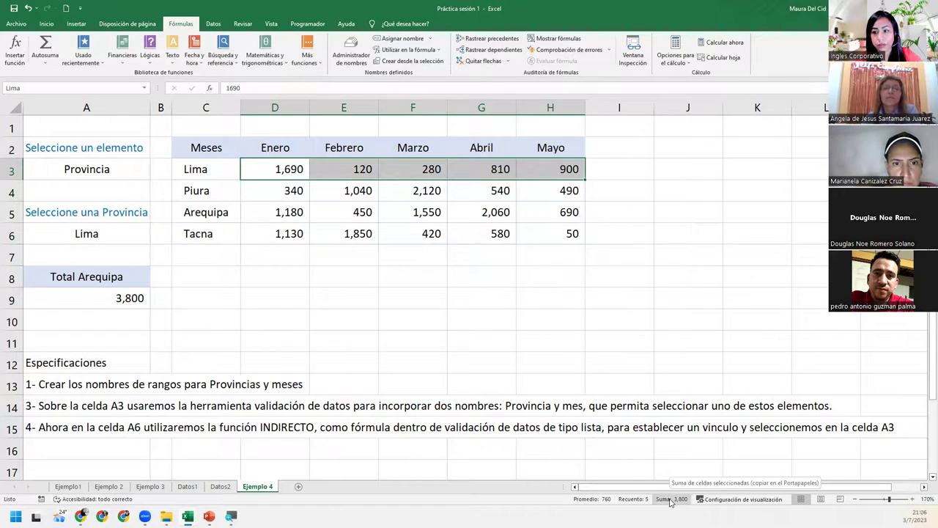
left_click(90, 300)
left_click(85, 233)
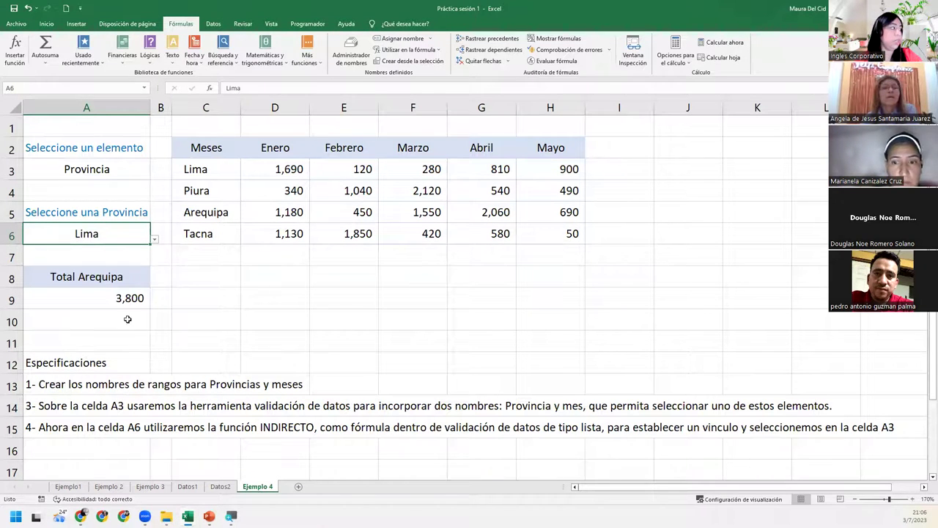
left_click(93, 293)
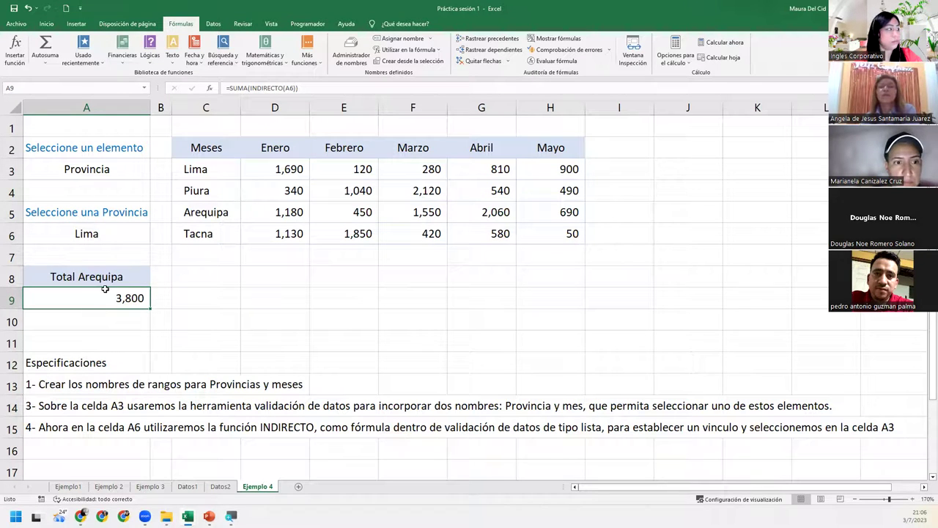
Relabel the total in A8 as 'Total de Abril'.
left_click(113, 275)
left_click(105, 294)
left_click(116, 278)
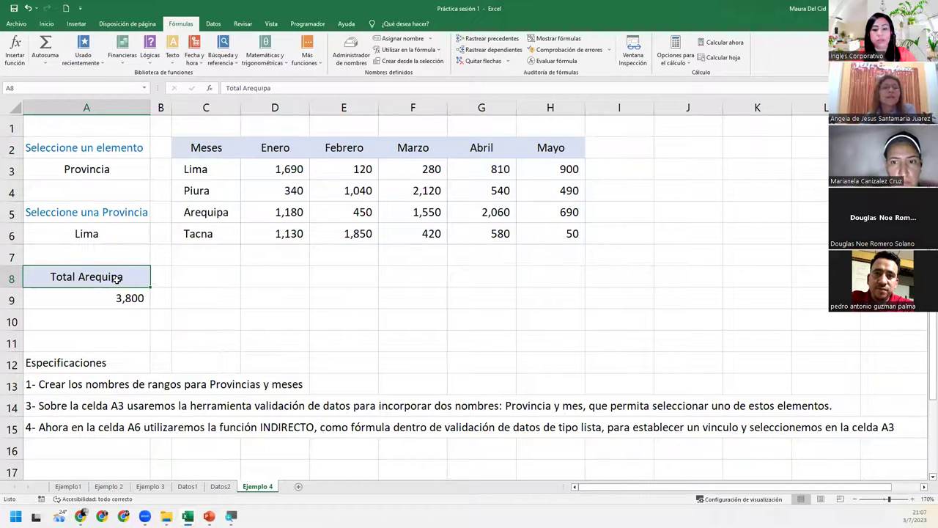
type("Total")
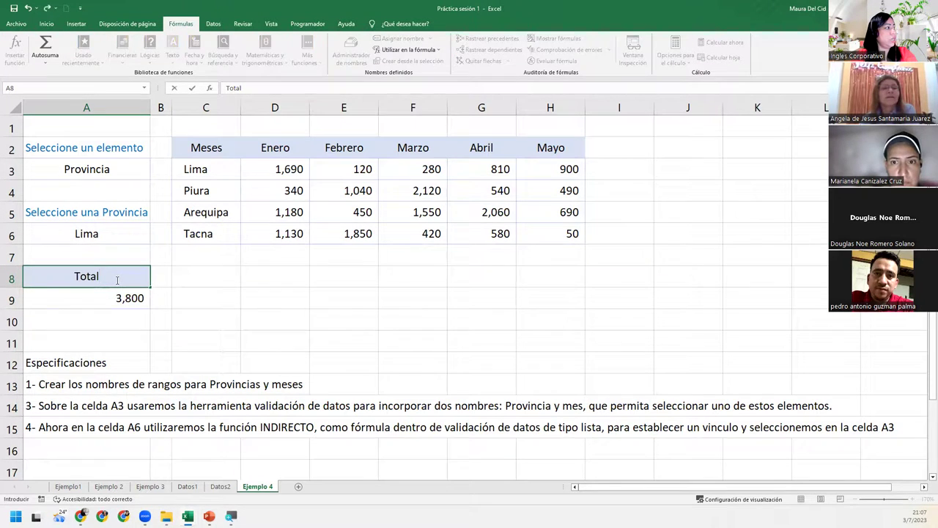
type(" de Abril")
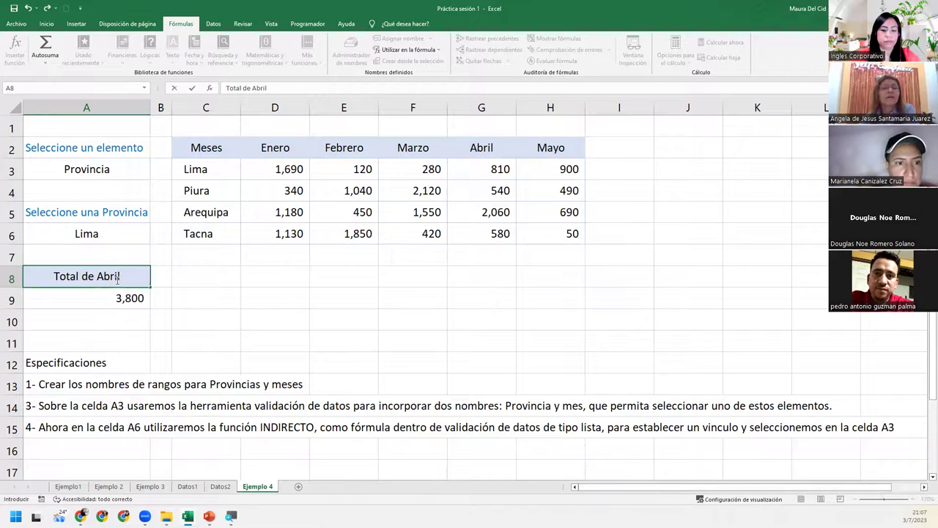
key("Return")
Choose Mes in A3's dropdown and Abril in A6's dropdown.
left_click(122, 168)
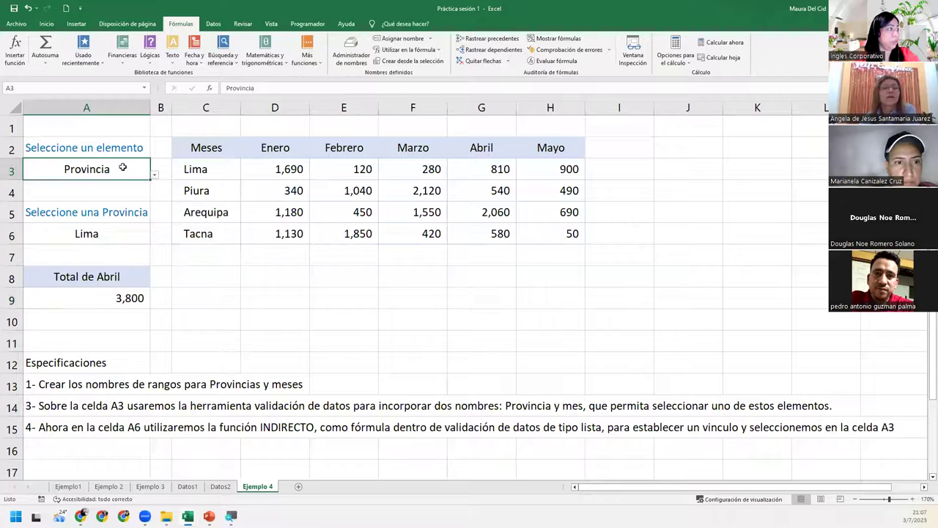
left_click(154, 175)
left_click(124, 185)
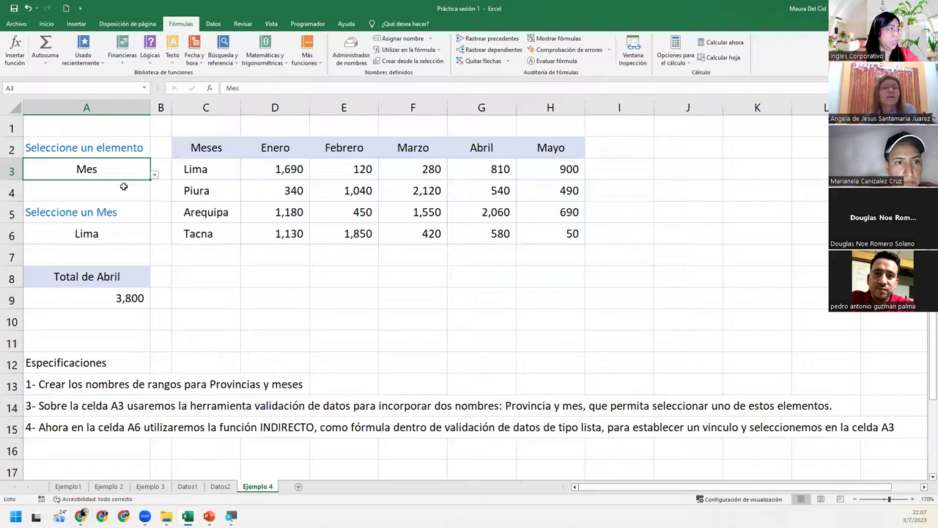
left_click(127, 228)
left_click(155, 240)
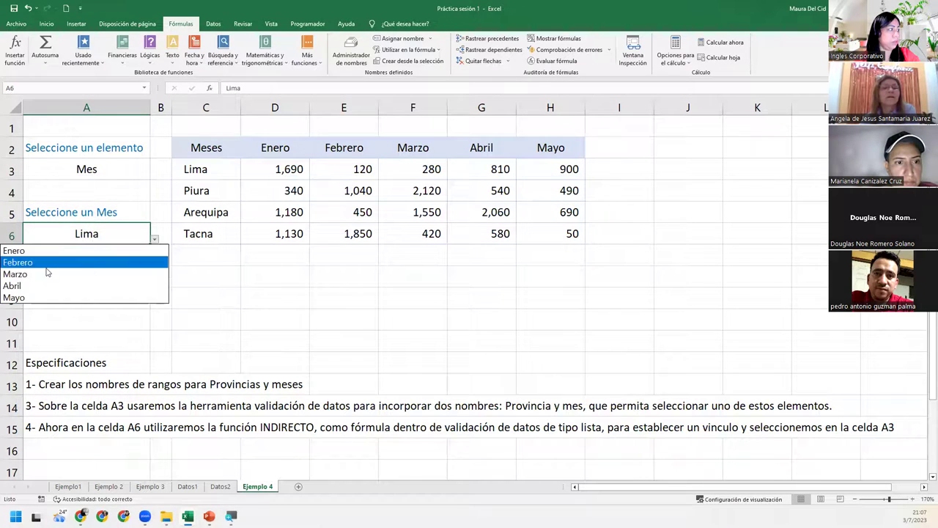
left_click(22, 286)
Check that A9's total of 3,990 matches the selected Abril column values.
left_click(96, 303)
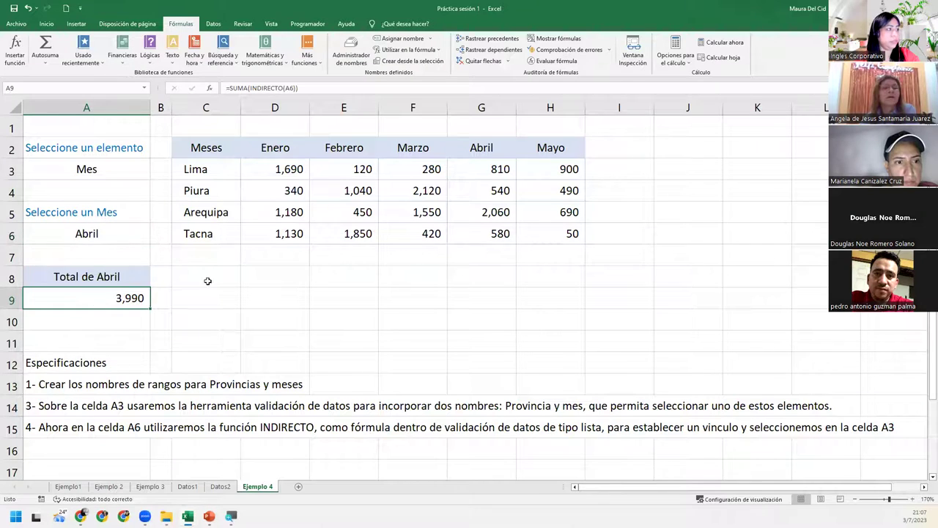
left_click_drag(500, 170, 500, 234)
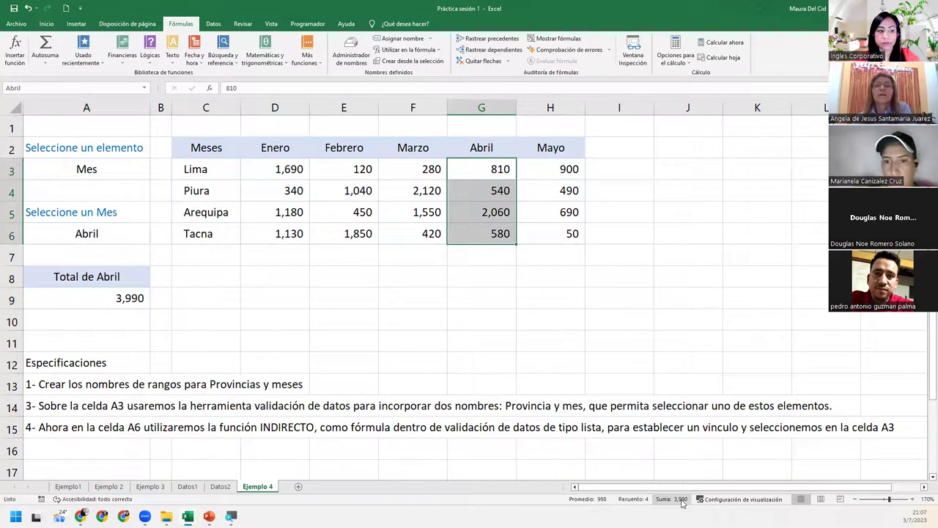
left_click(108, 170)
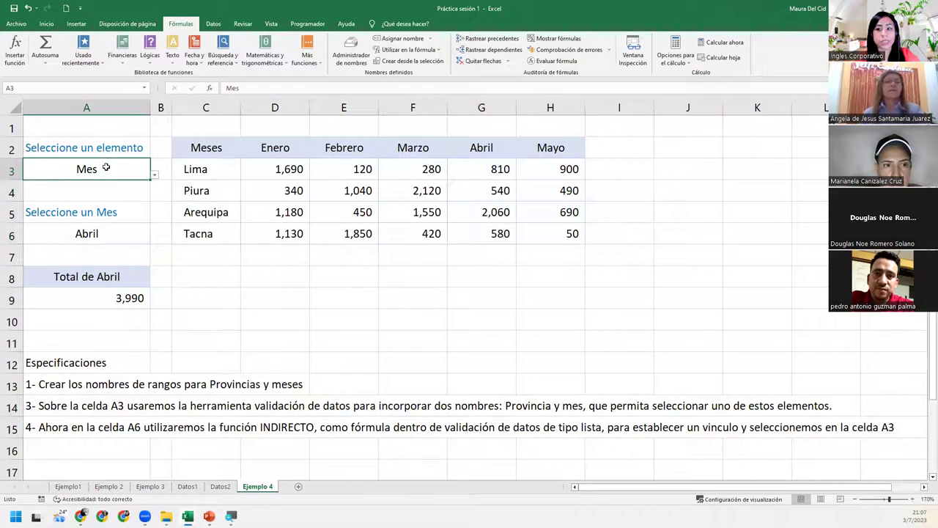
left_click(116, 232)
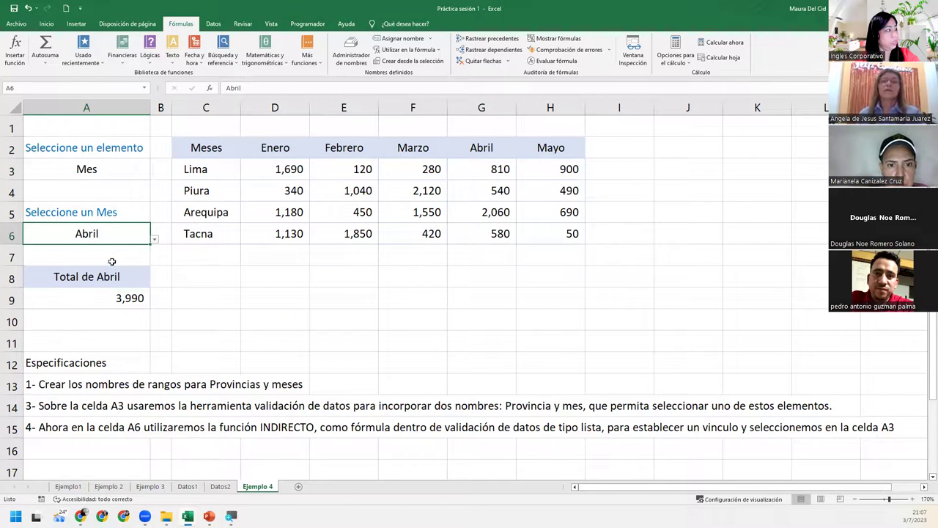
Review A9's total formula and confirm A3 holds Mes and A6 keeps Abril.
left_click(123, 297)
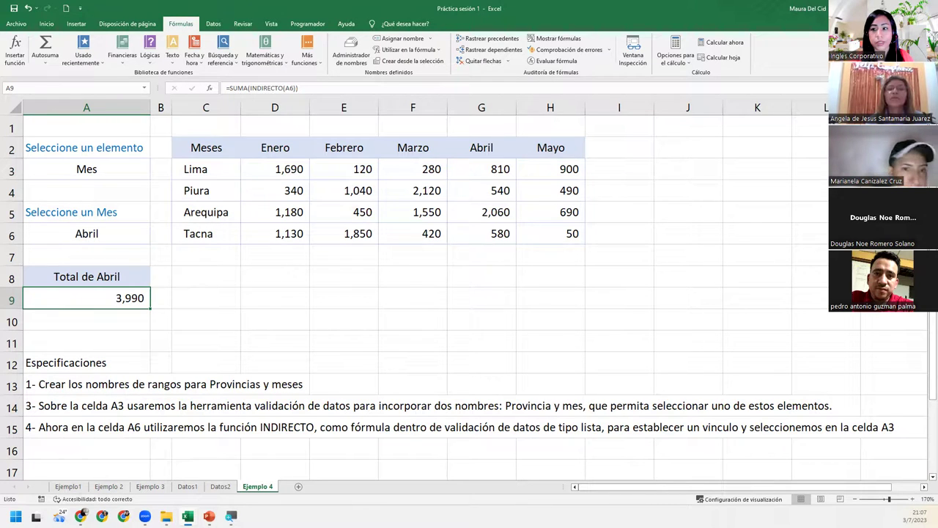
left_click(135, 170)
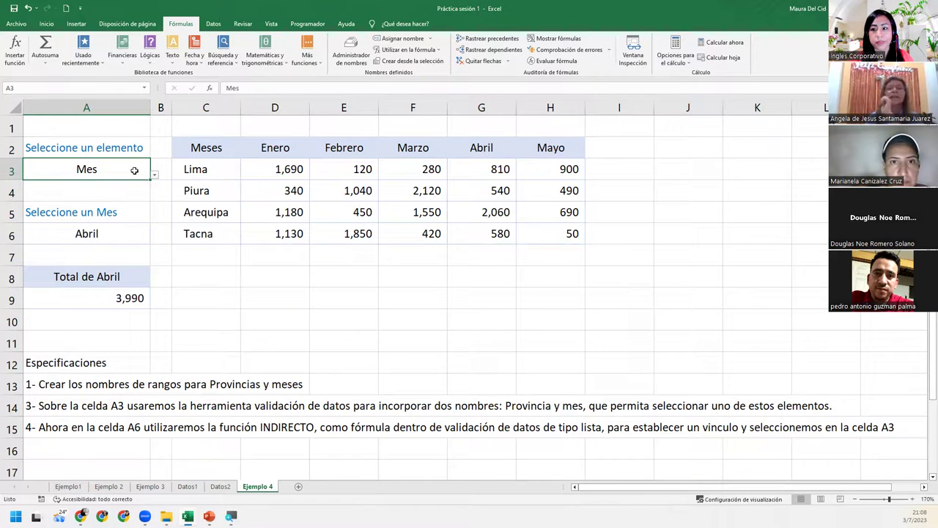
left_click(118, 237)
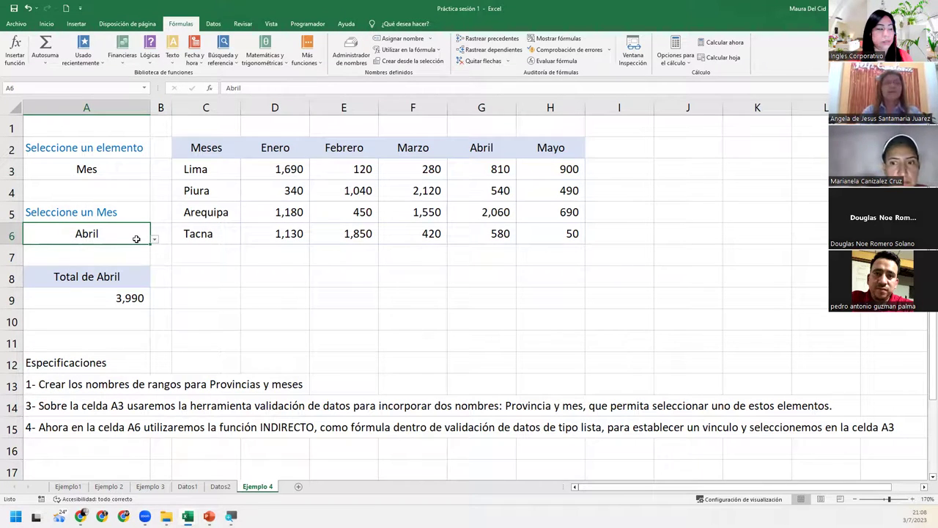
left_click(155, 240)
left_click(155, 240)
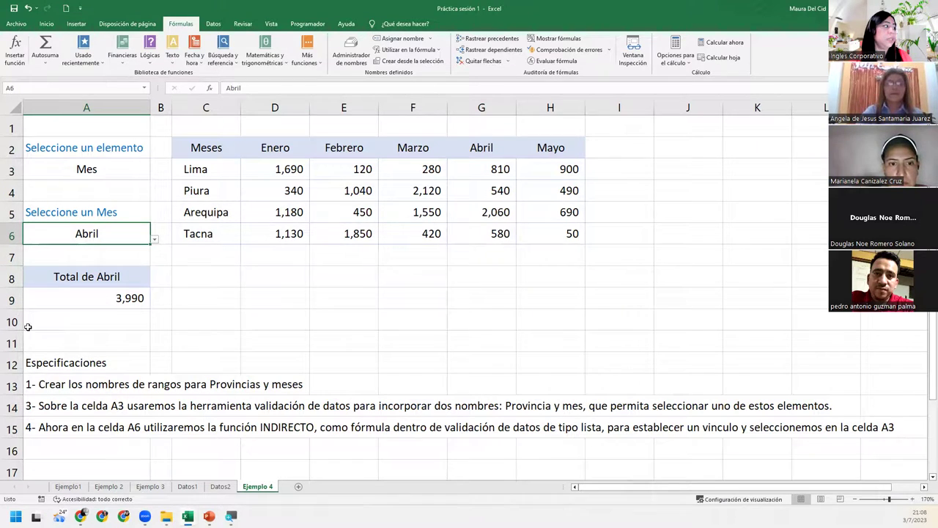
After a final look at A9, show the closing CIERRE Y CONCLUSIONES slide.
left_click(71, 305)
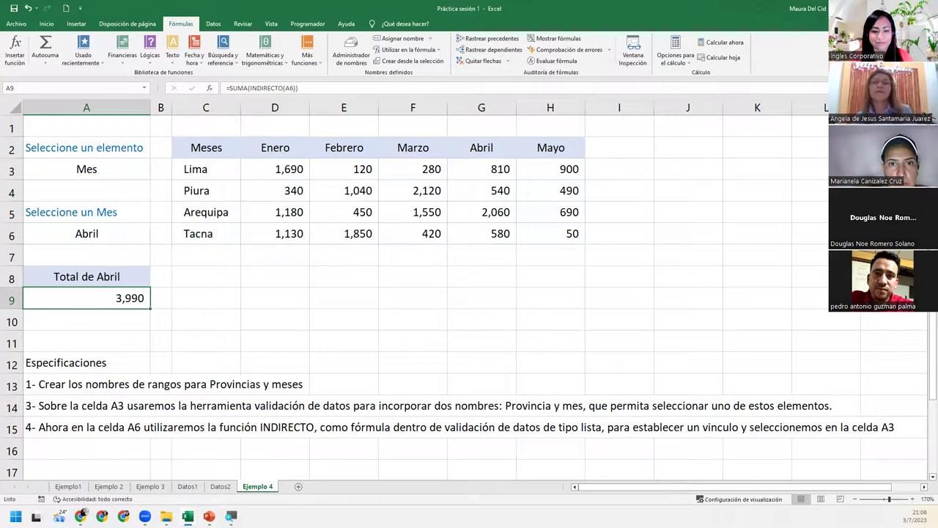
key("alt+Tab")
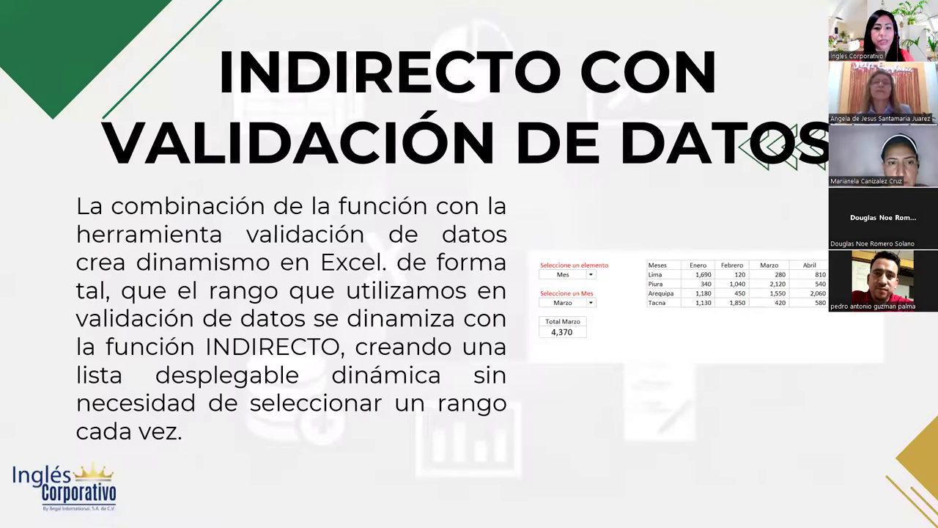
key("Right")
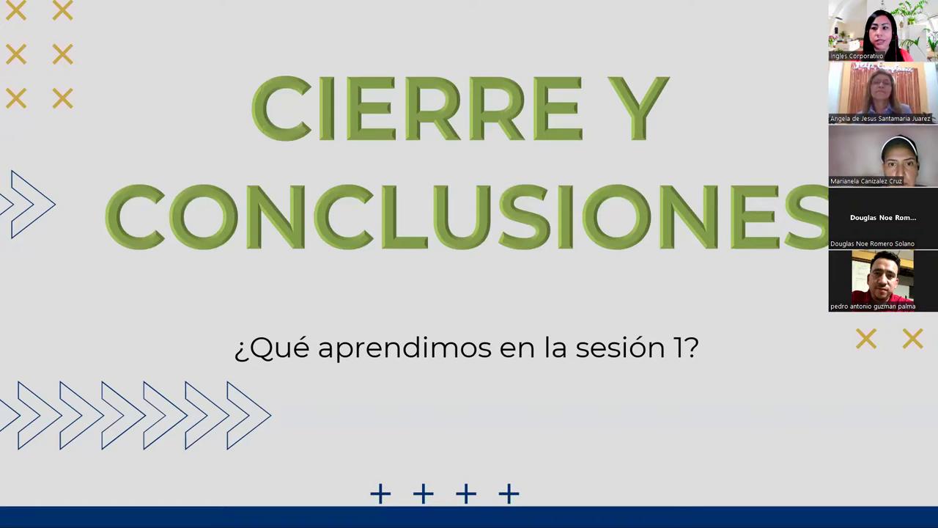